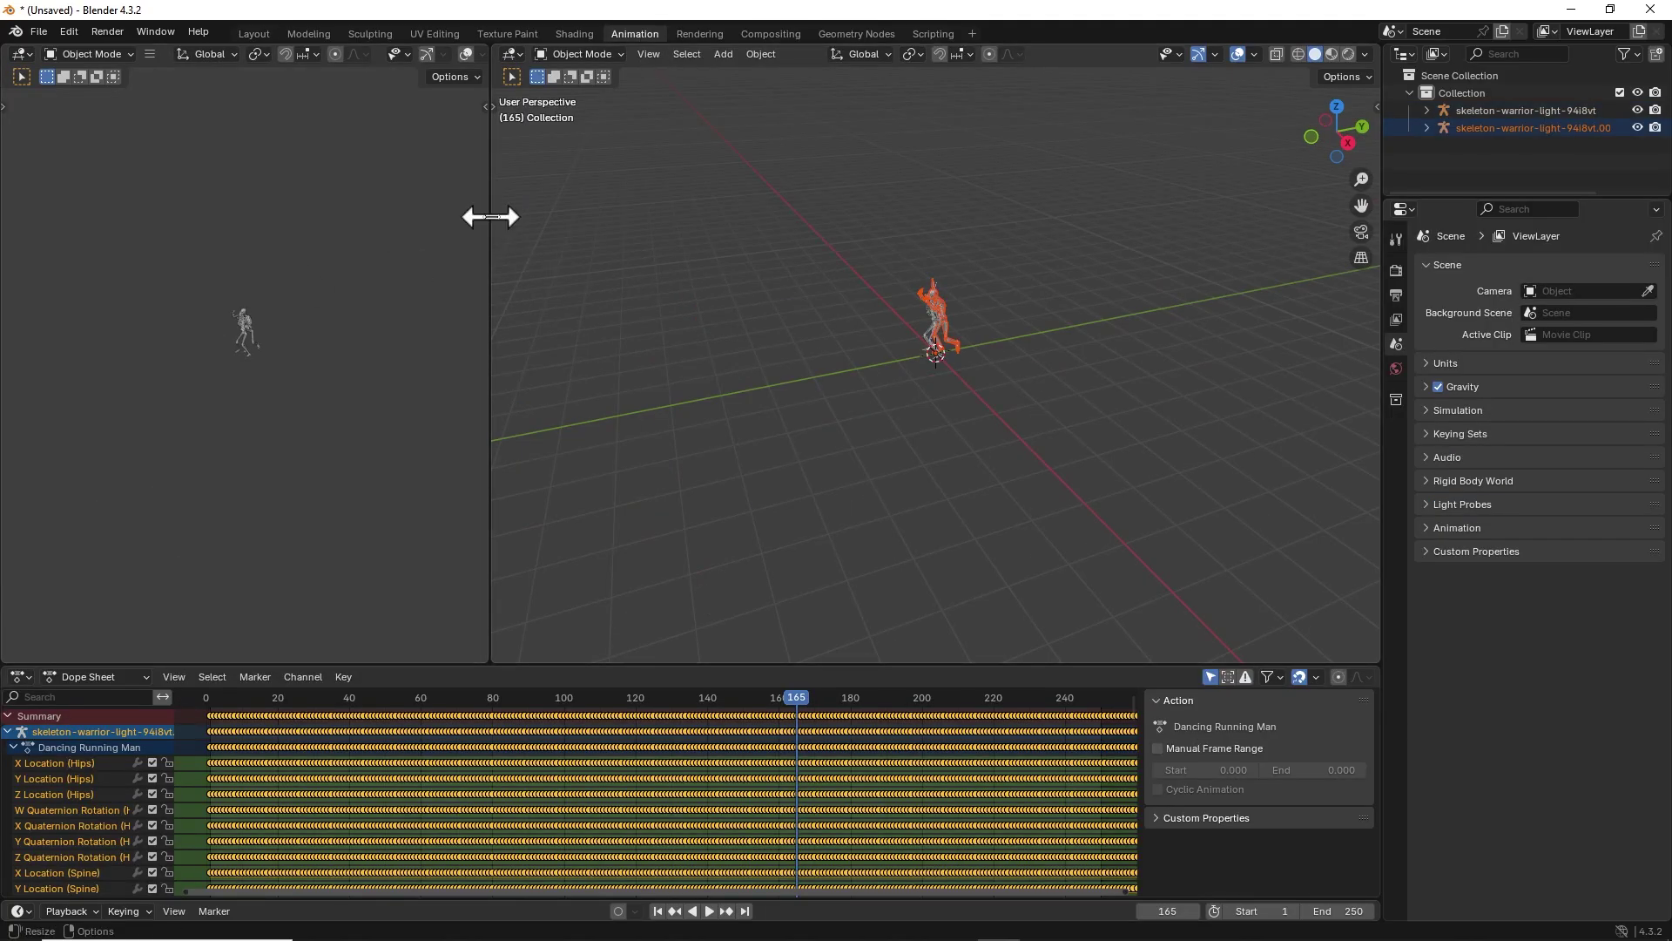
# Enlarge the 3D viewport around the two skeleton warriors and play their animation.
pyautogui.moveTo(491, 217); pyautogui.dragTo(96, 184)
pyautogui.scroll(5, 929, 446)
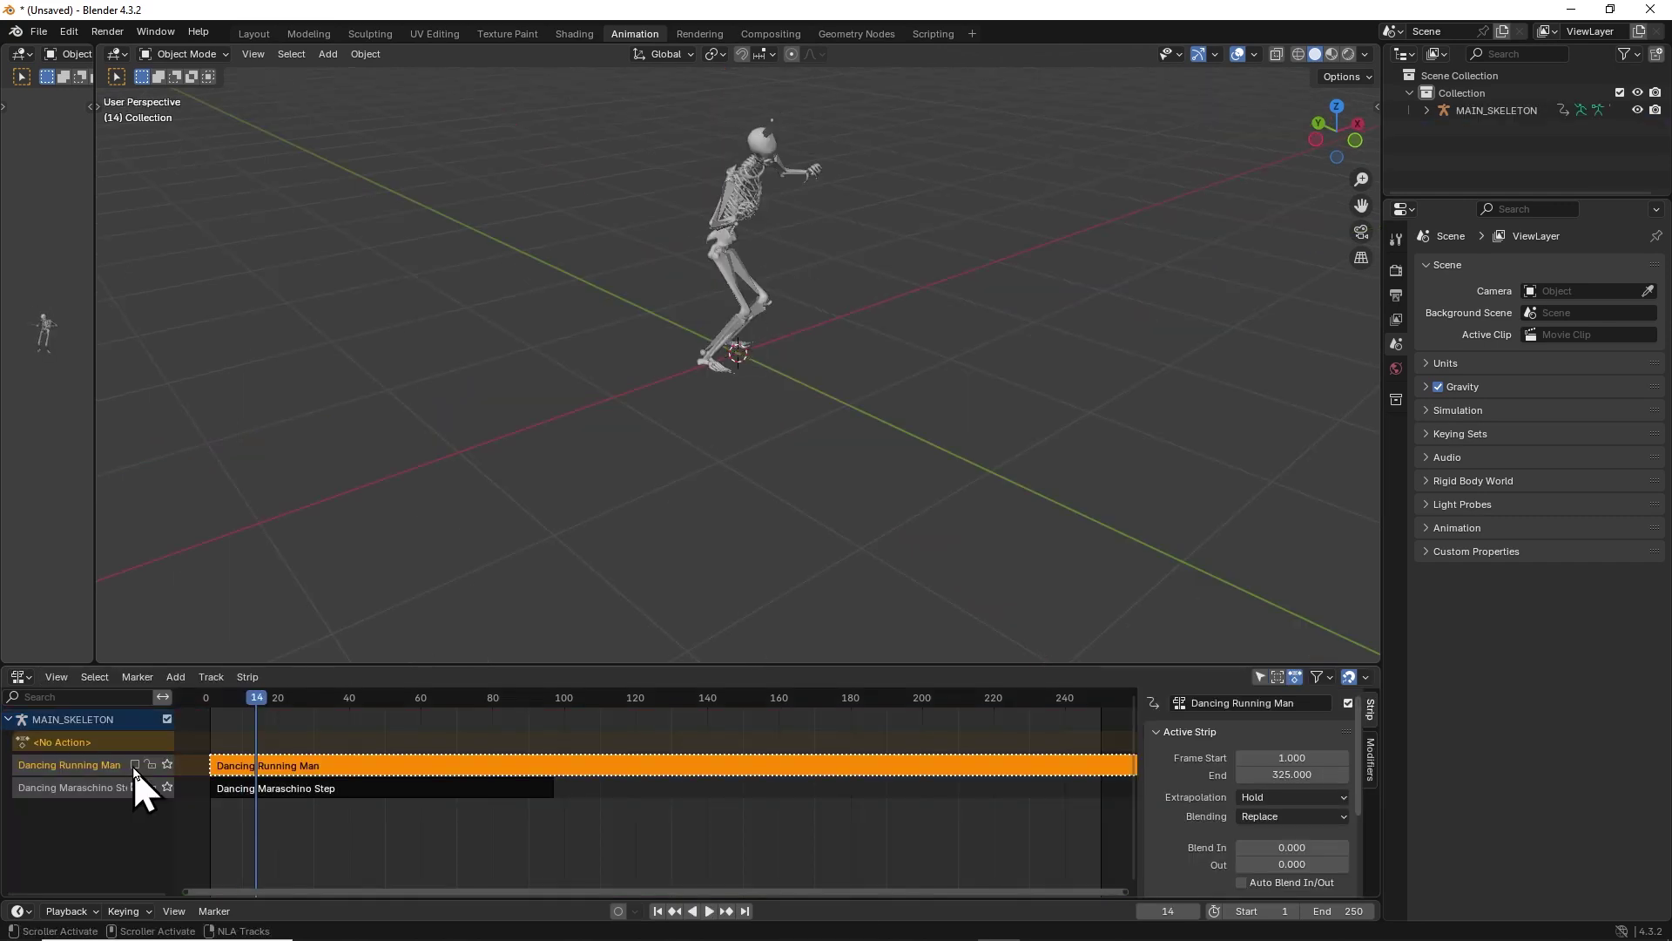
pyautogui.click(134, 765)
pyautogui.press('space')
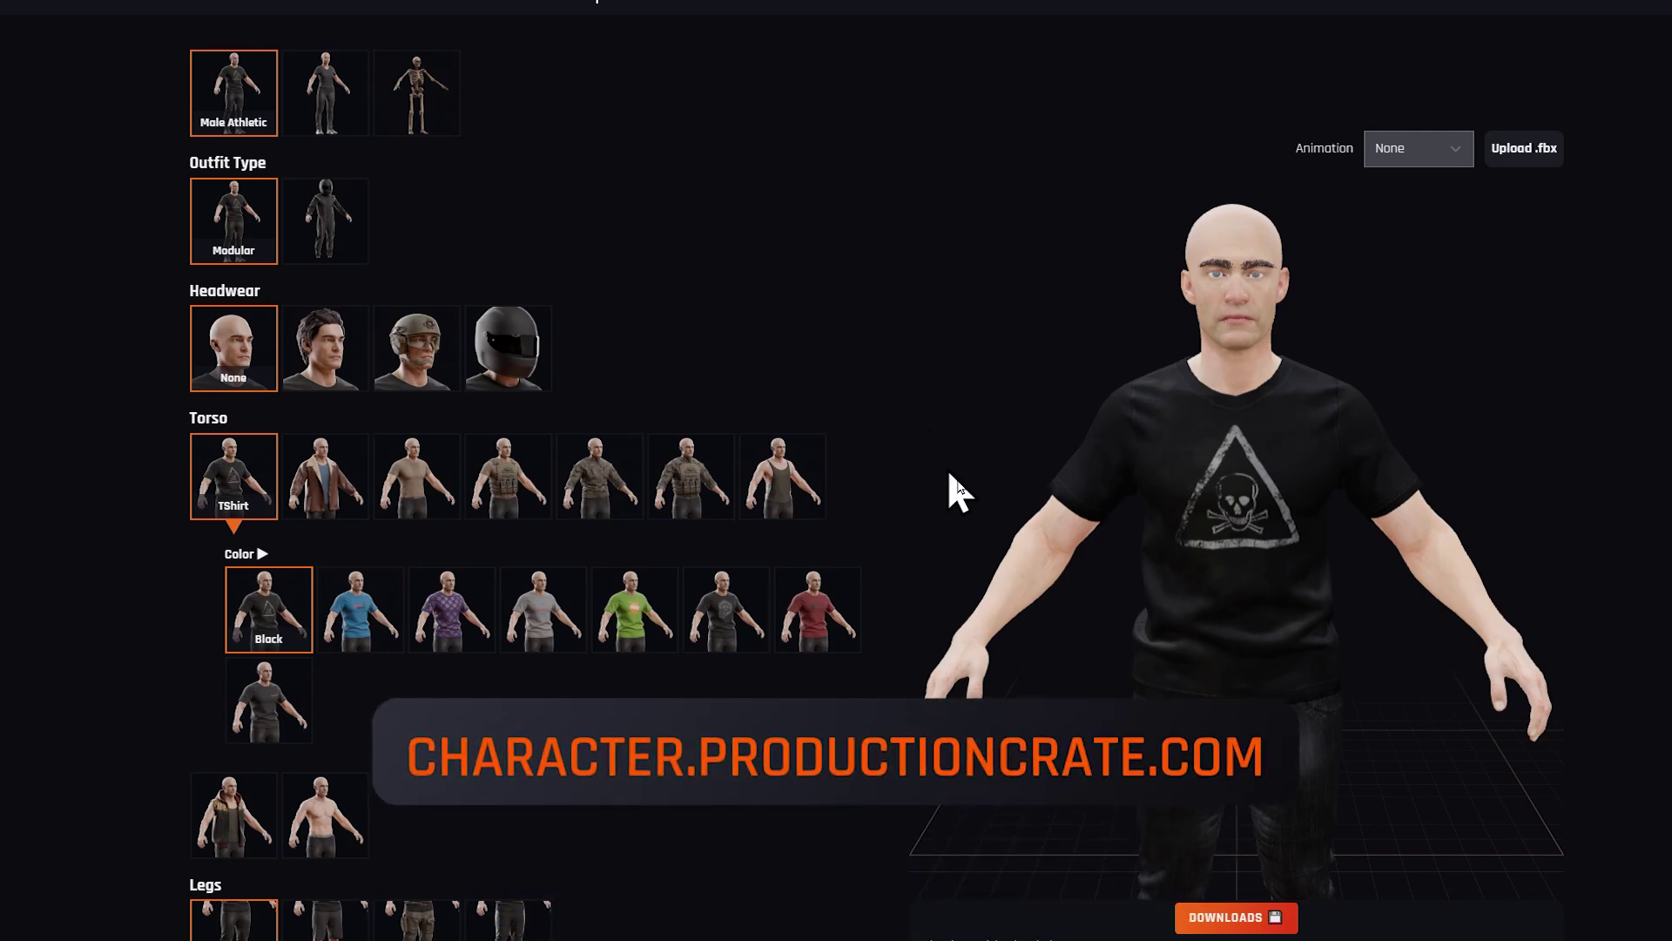
# Switch to the ProductionCrate character creator and choose the Skeleton Warrior body type.
pyautogui.moveTo(1298, 570); pyautogui.dragTo(1301, 521)
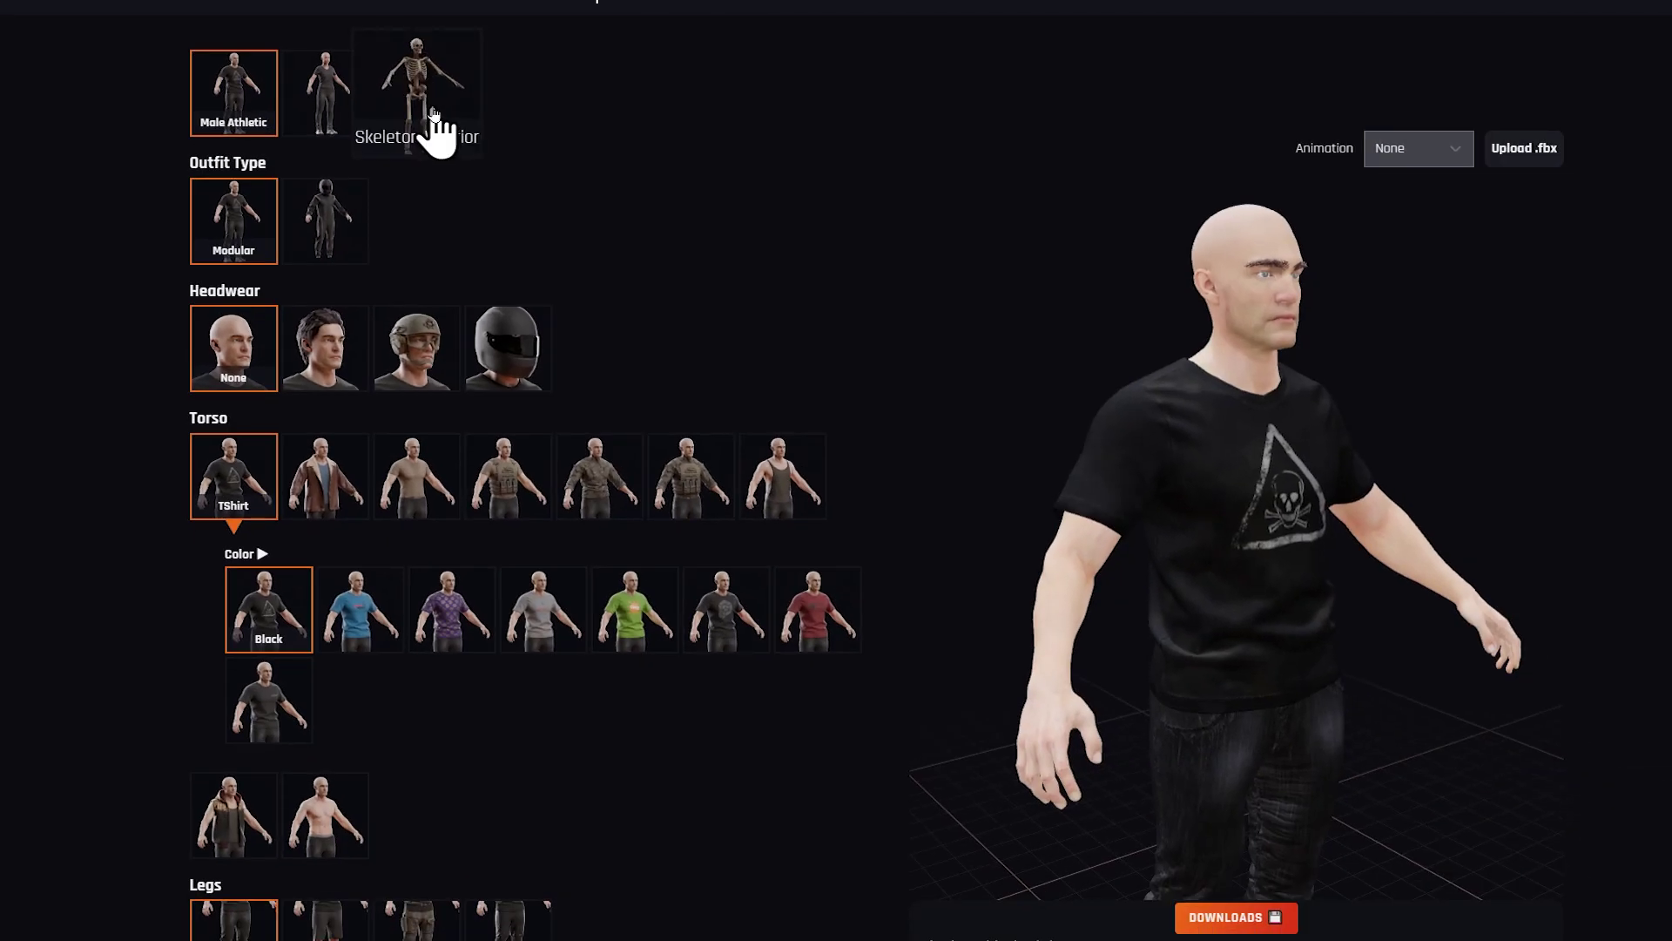
pyautogui.click(433, 117)
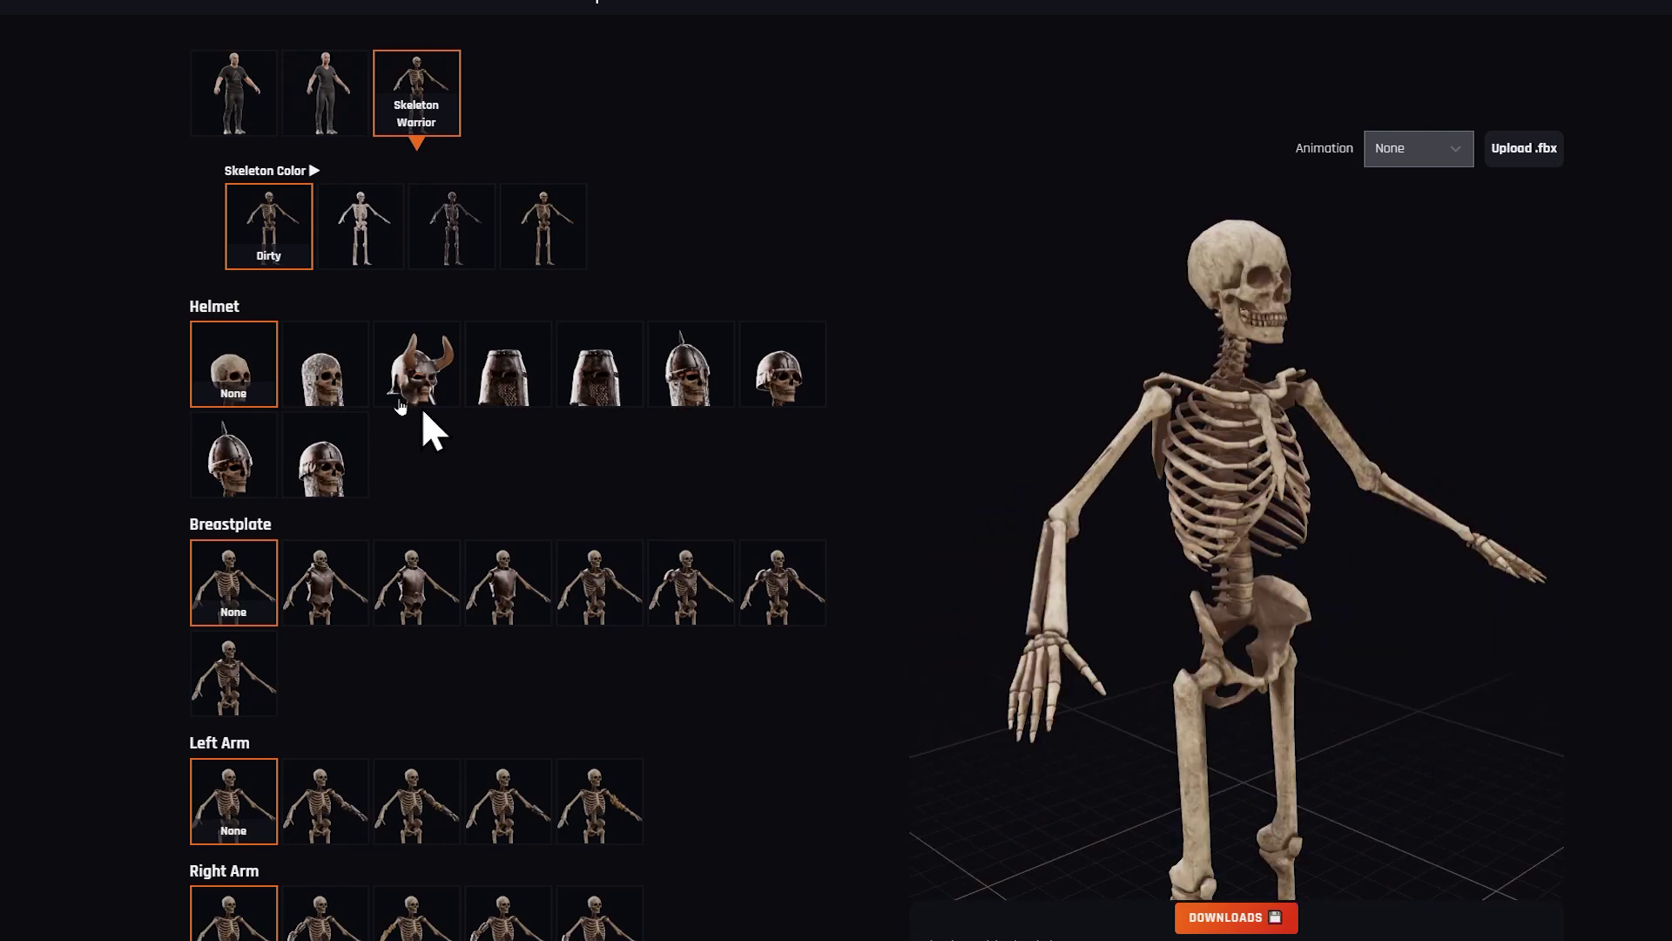
# Try the Fantasy Helm on the skeleton and return the helmet to None.
pyautogui.click(411, 384)
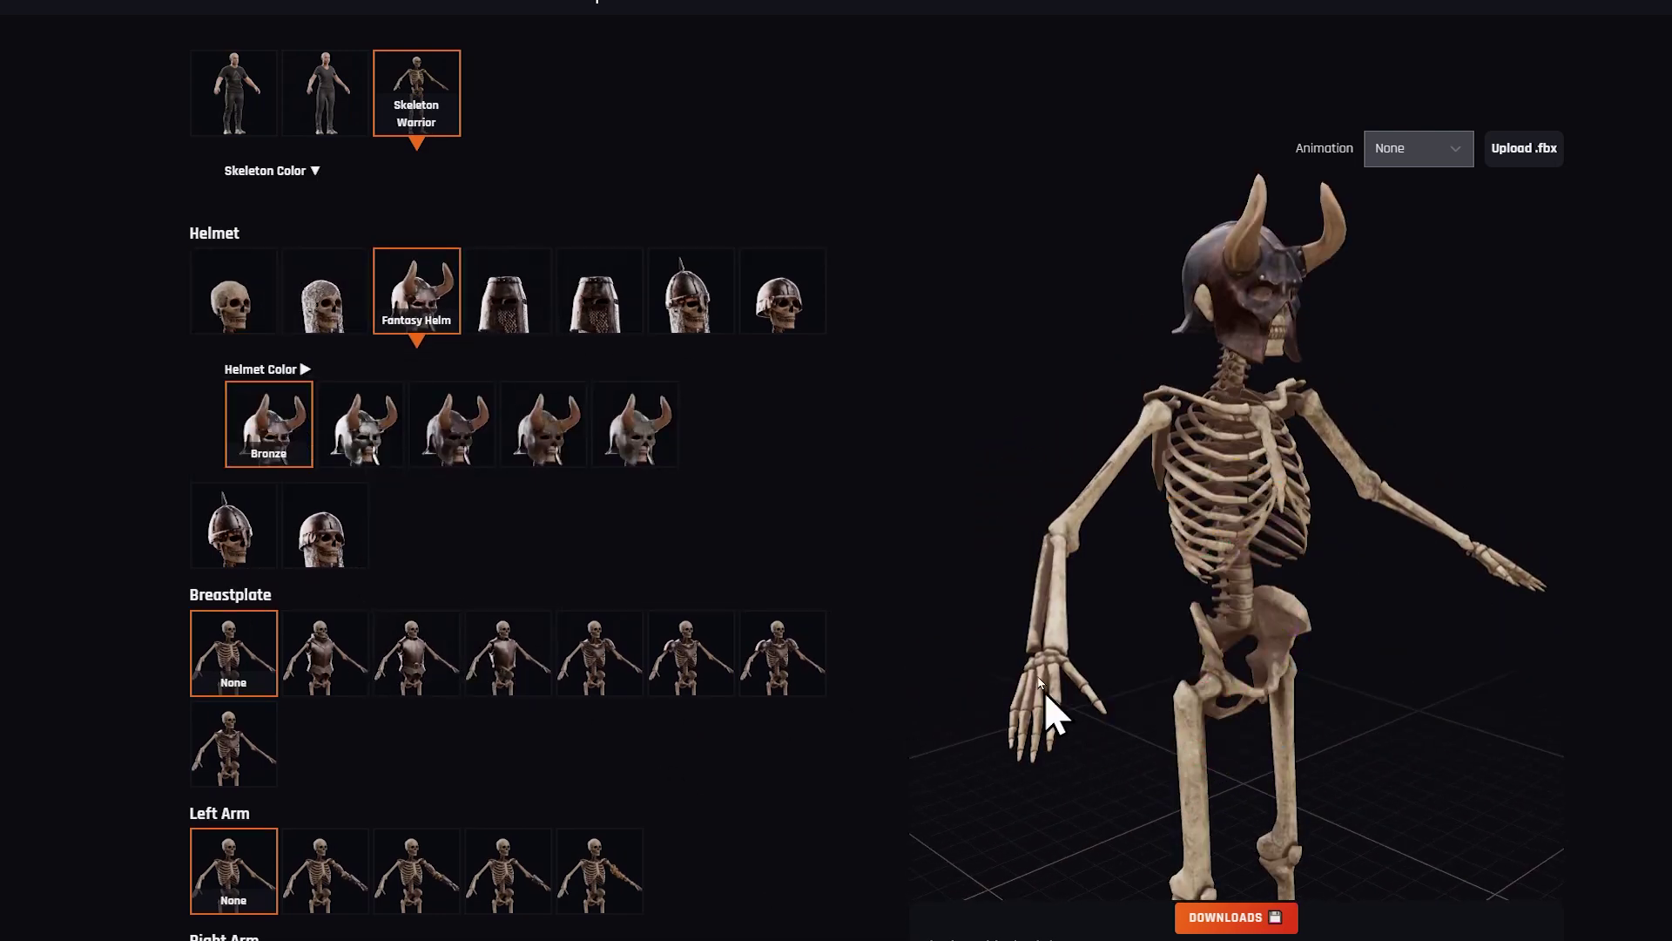
pyautogui.scroll(-4, 1200, 498)
pyautogui.scroll(5, 1198, 496)
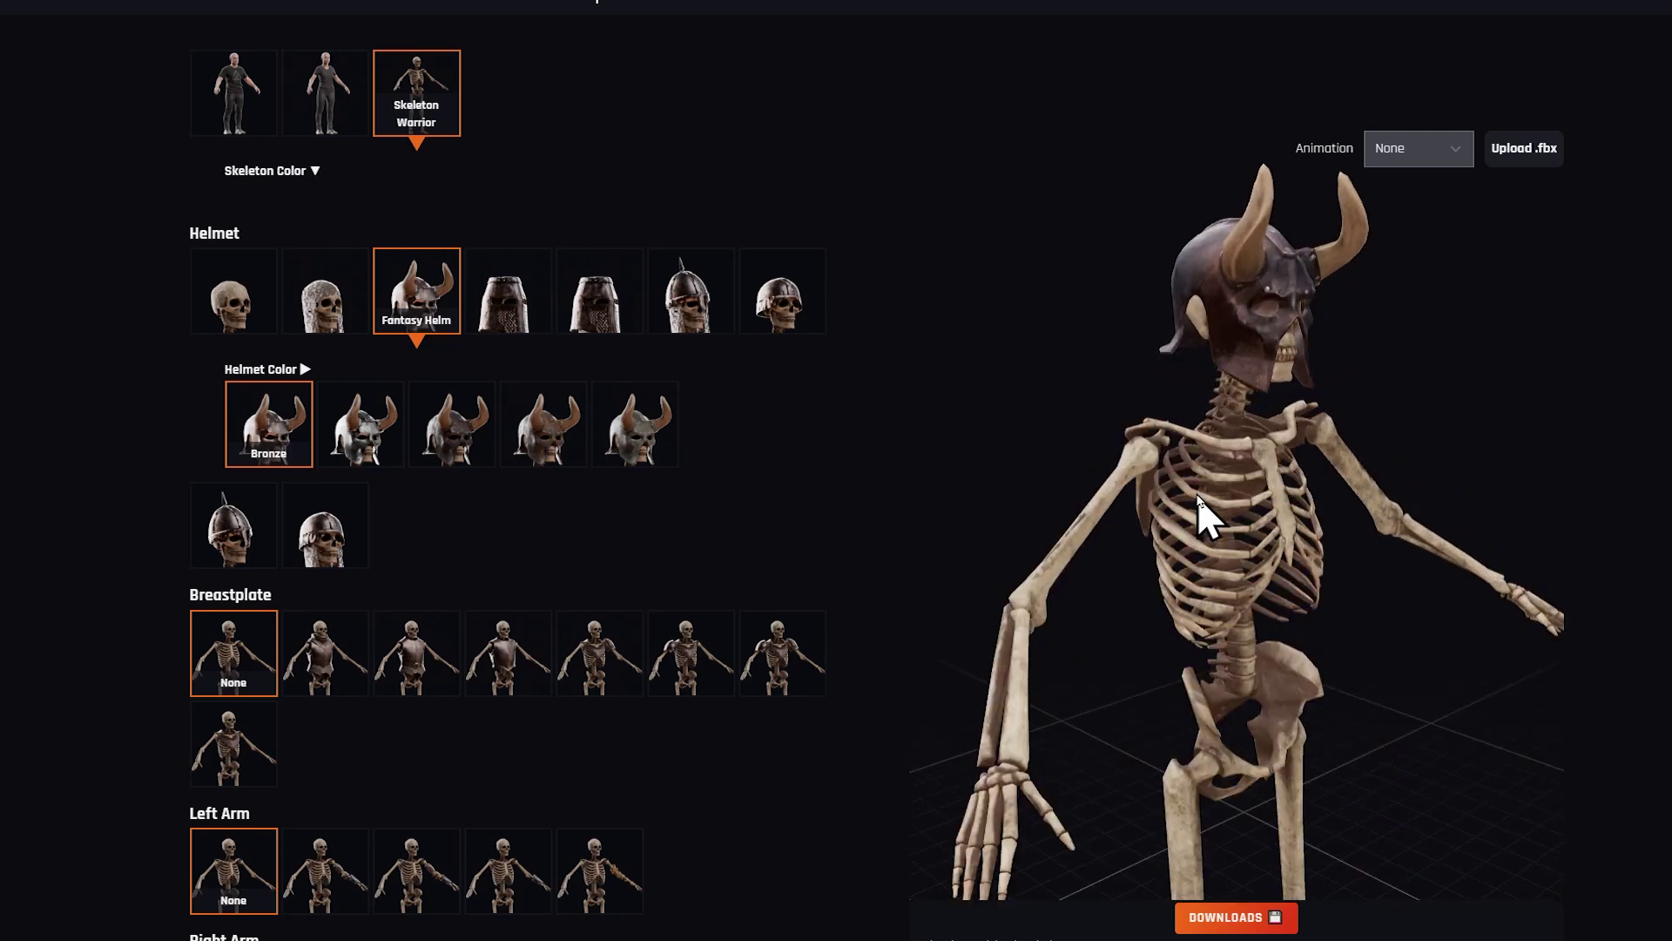
pyautogui.scroll(-2, 1198, 496)
pyautogui.click(231, 317)
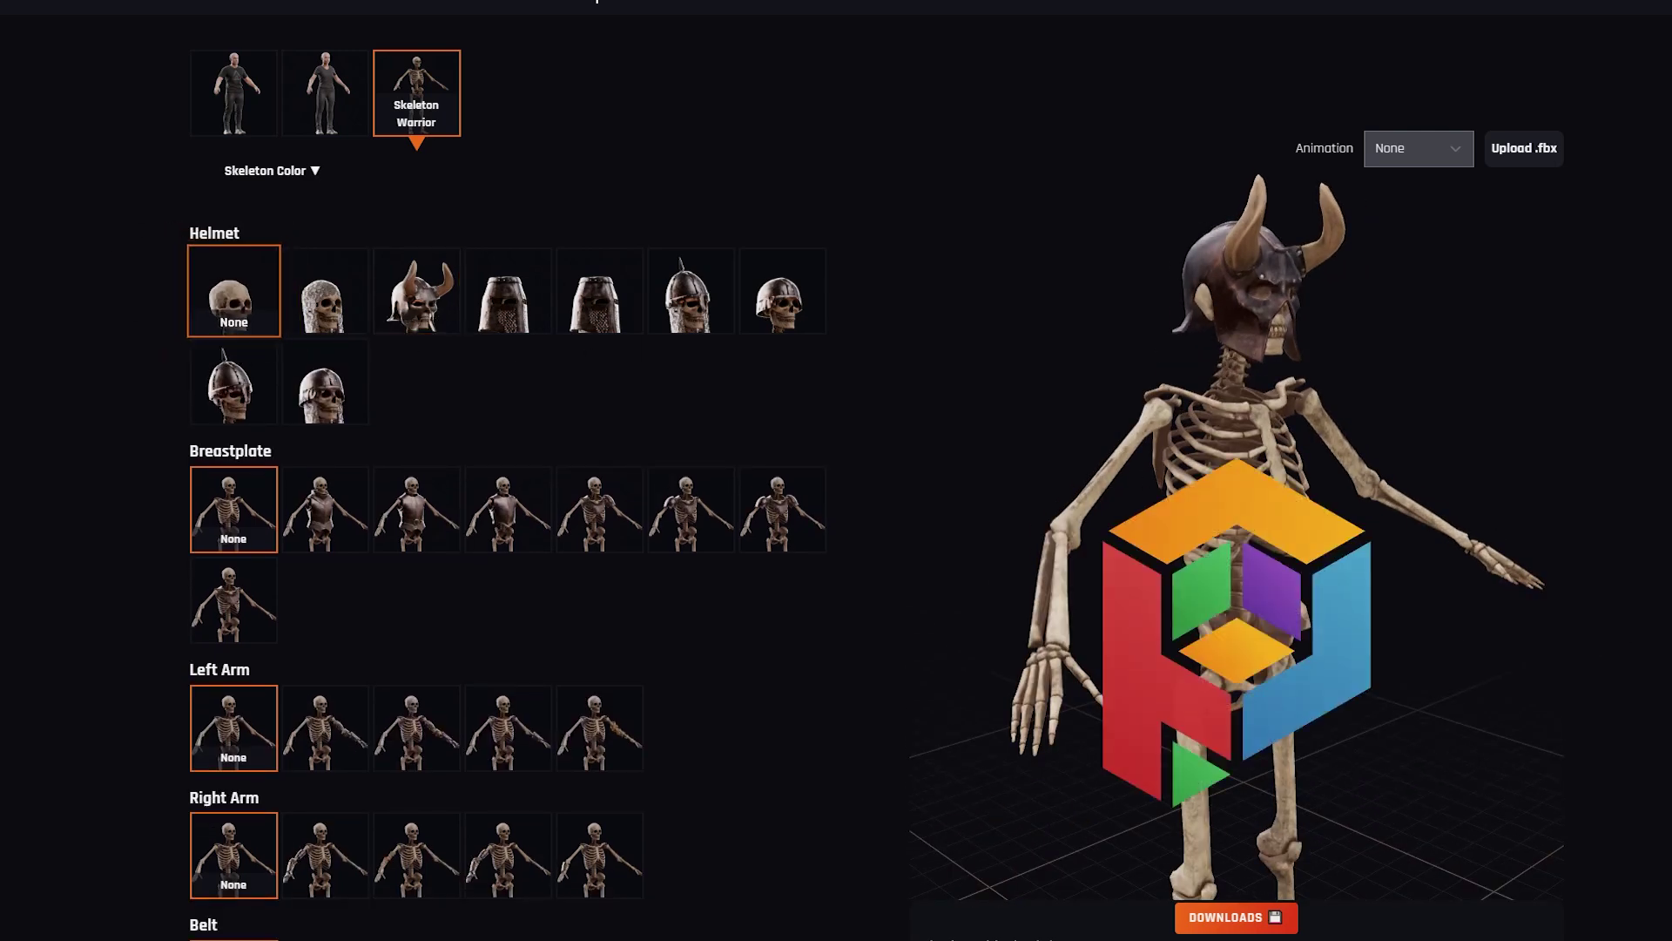
# Preview the Dancing Maraschino Step and Casual Idle animations on the skeleton.
pyautogui.moveTo(1238, 487); pyautogui.dragTo(1181, 496)
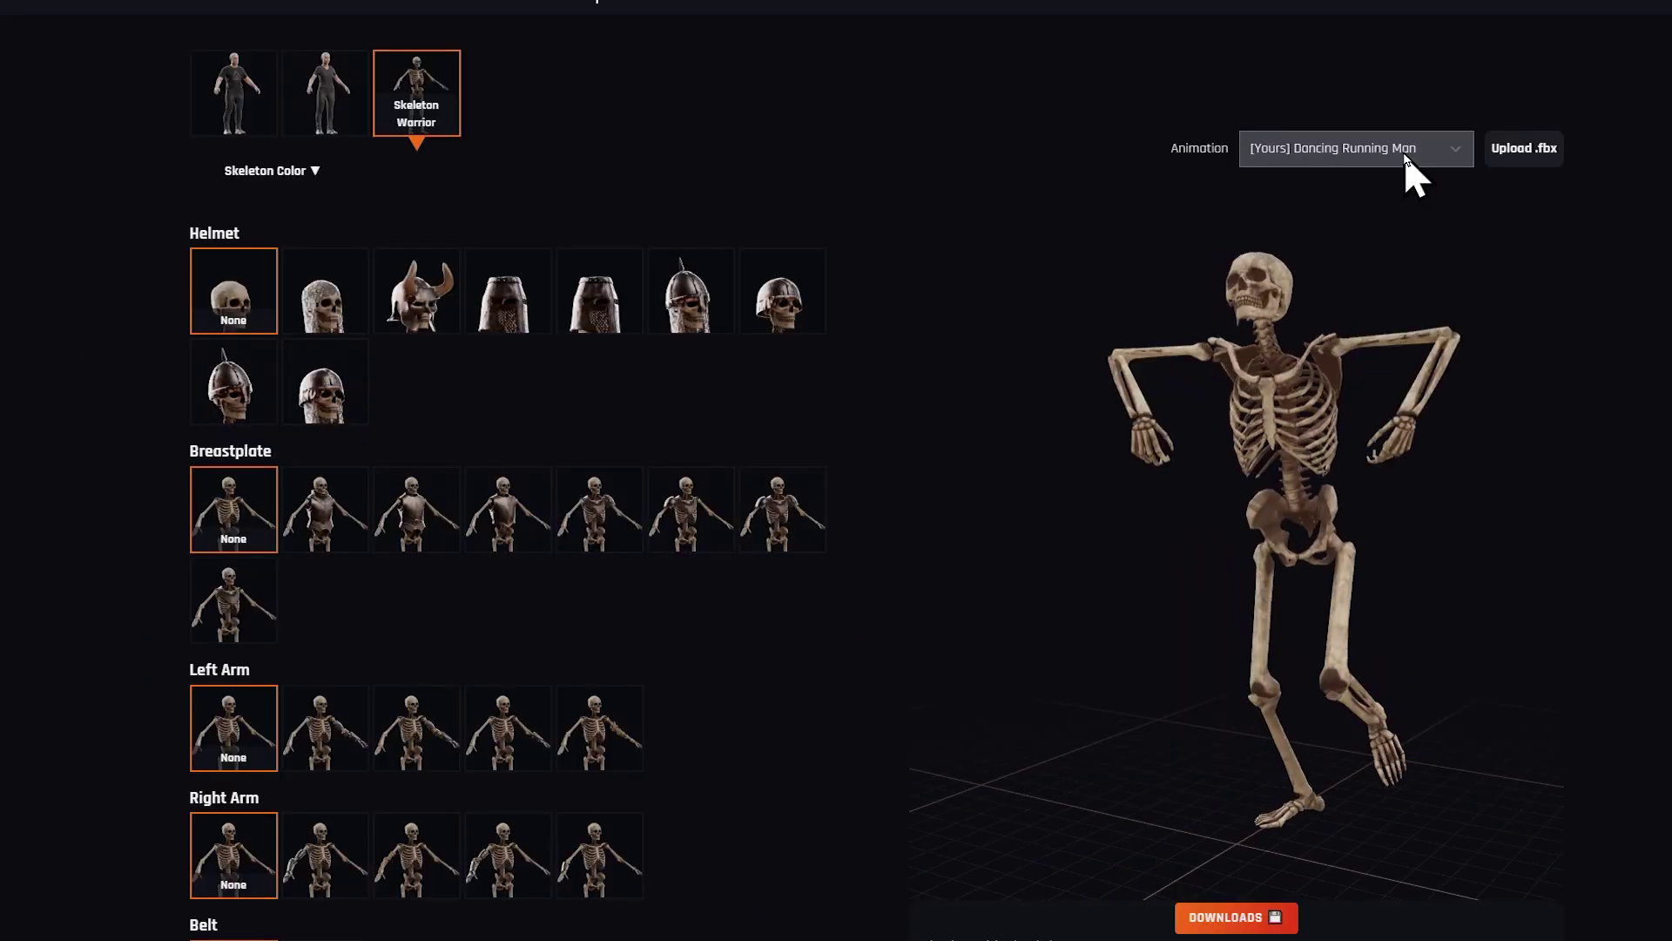
pyautogui.click(1411, 167)
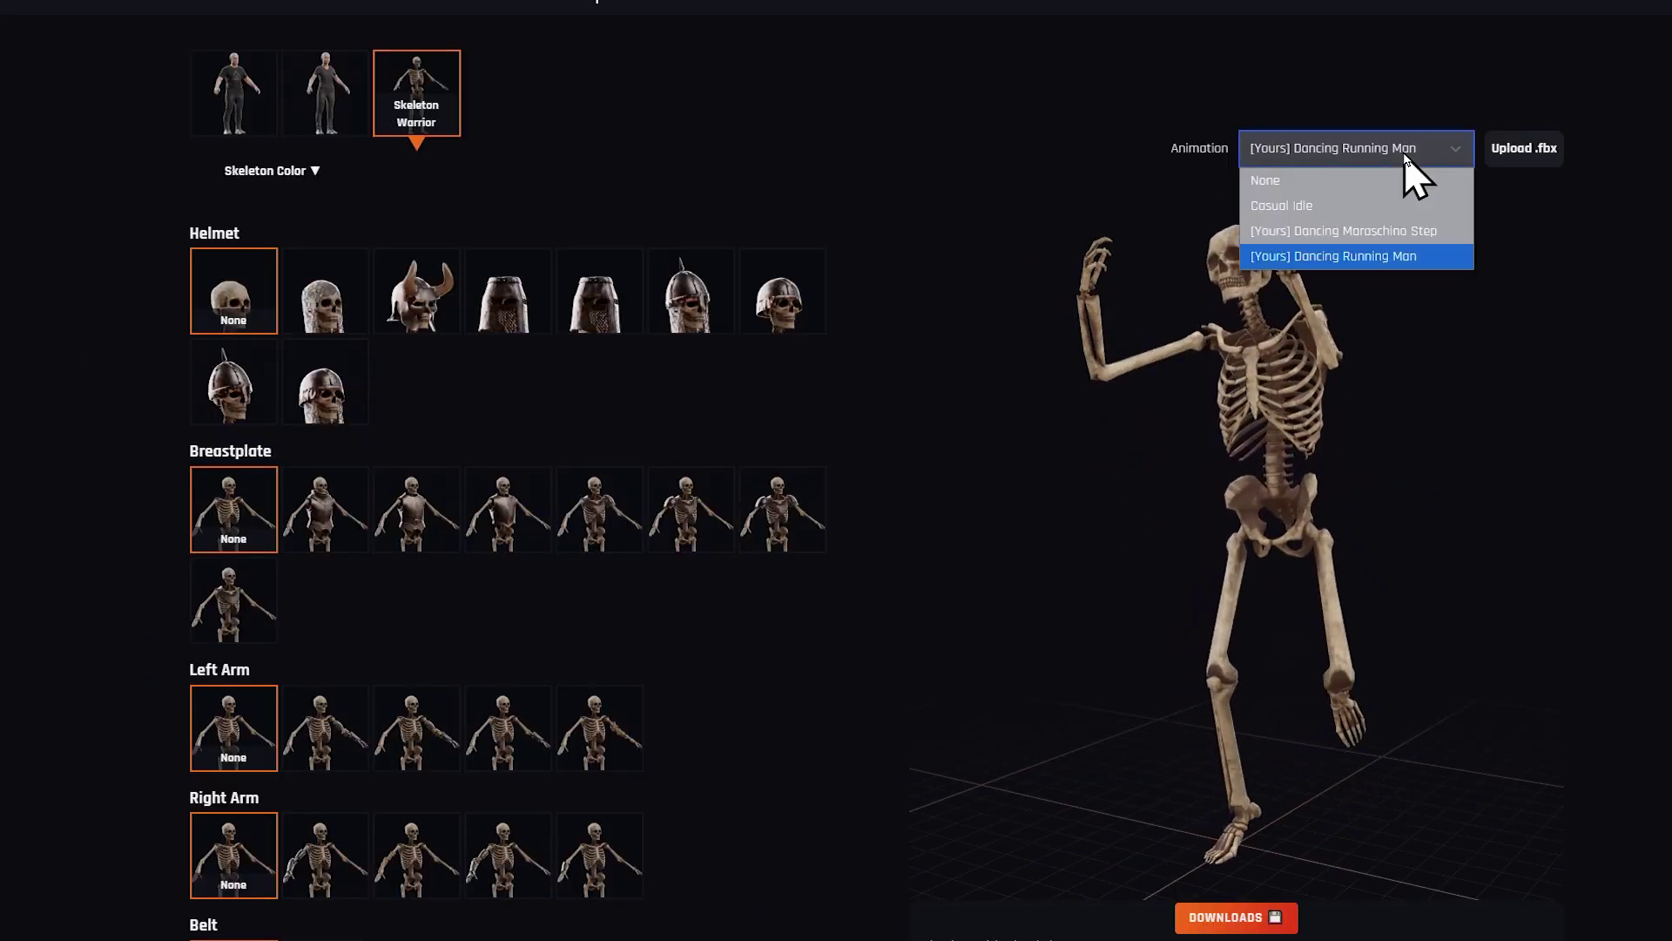
pyautogui.click(1424, 232)
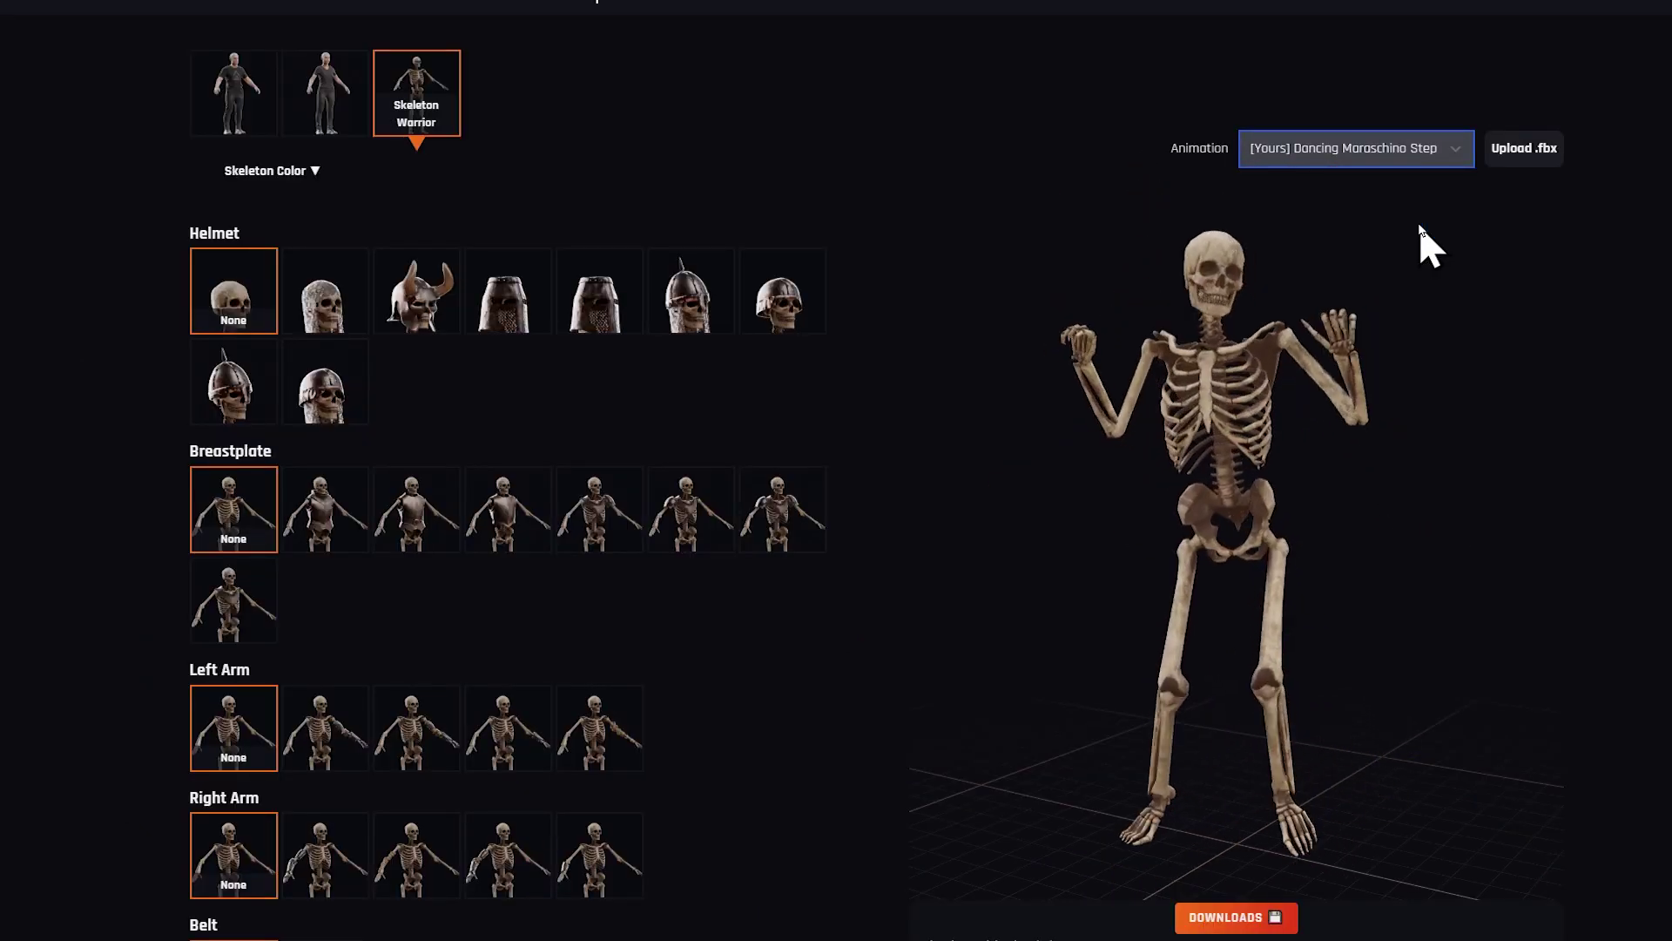
pyautogui.click(1404, 158)
pyautogui.click(1363, 207)
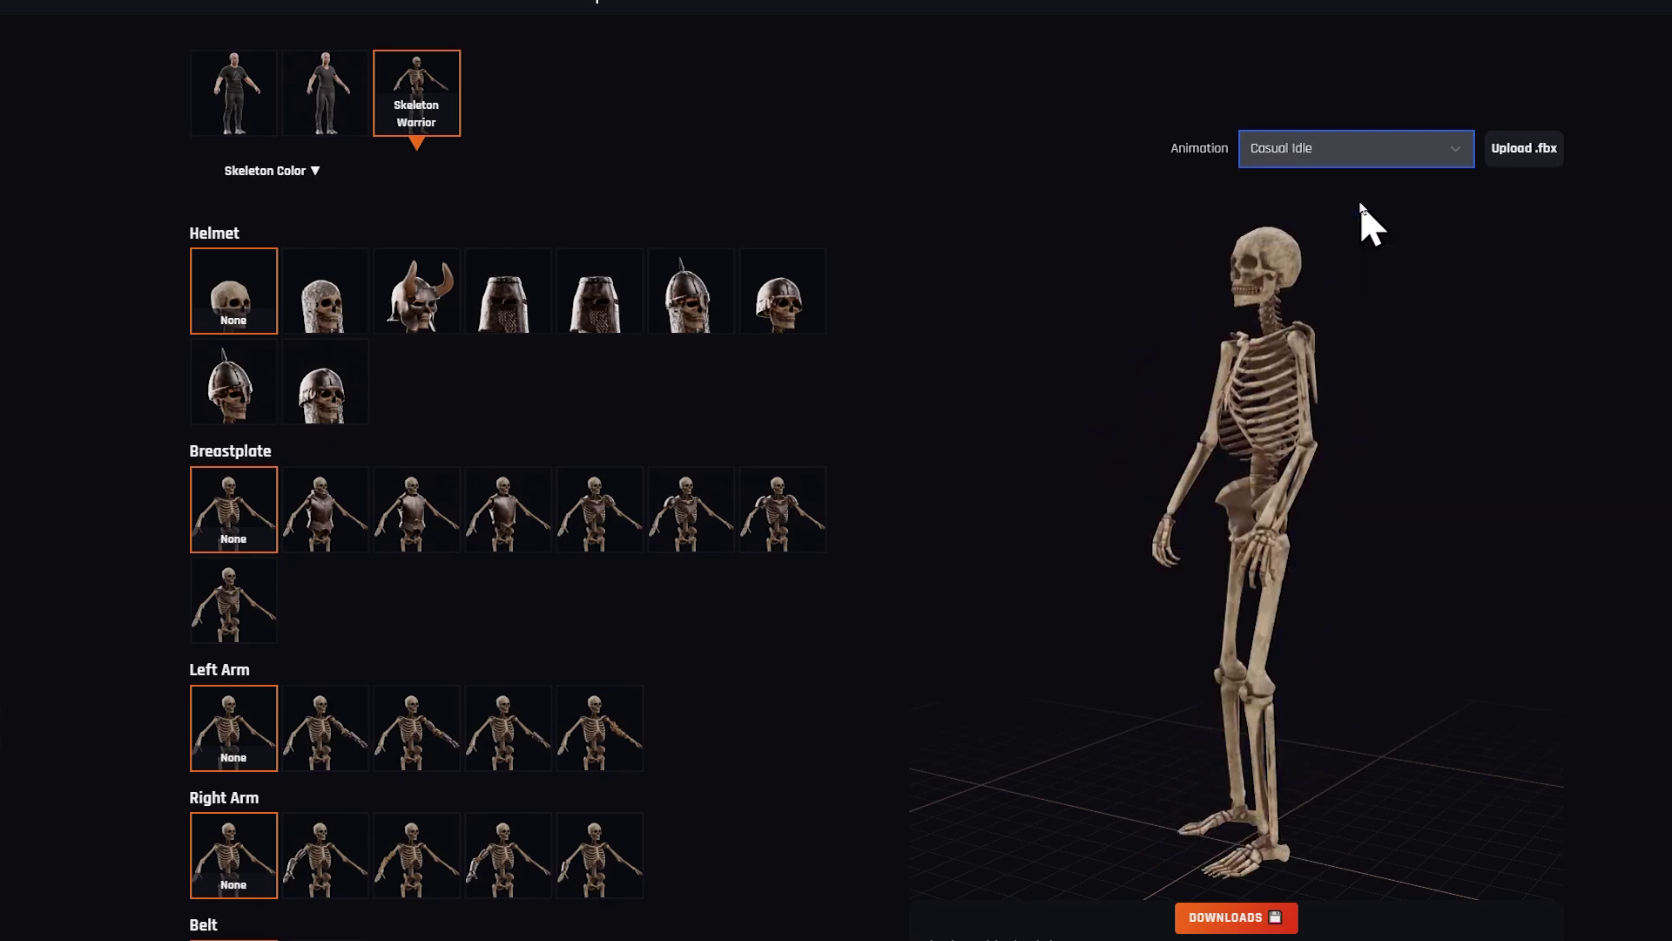
pyautogui.moveTo(1247, 360); pyautogui.dragTo(1202, 534)
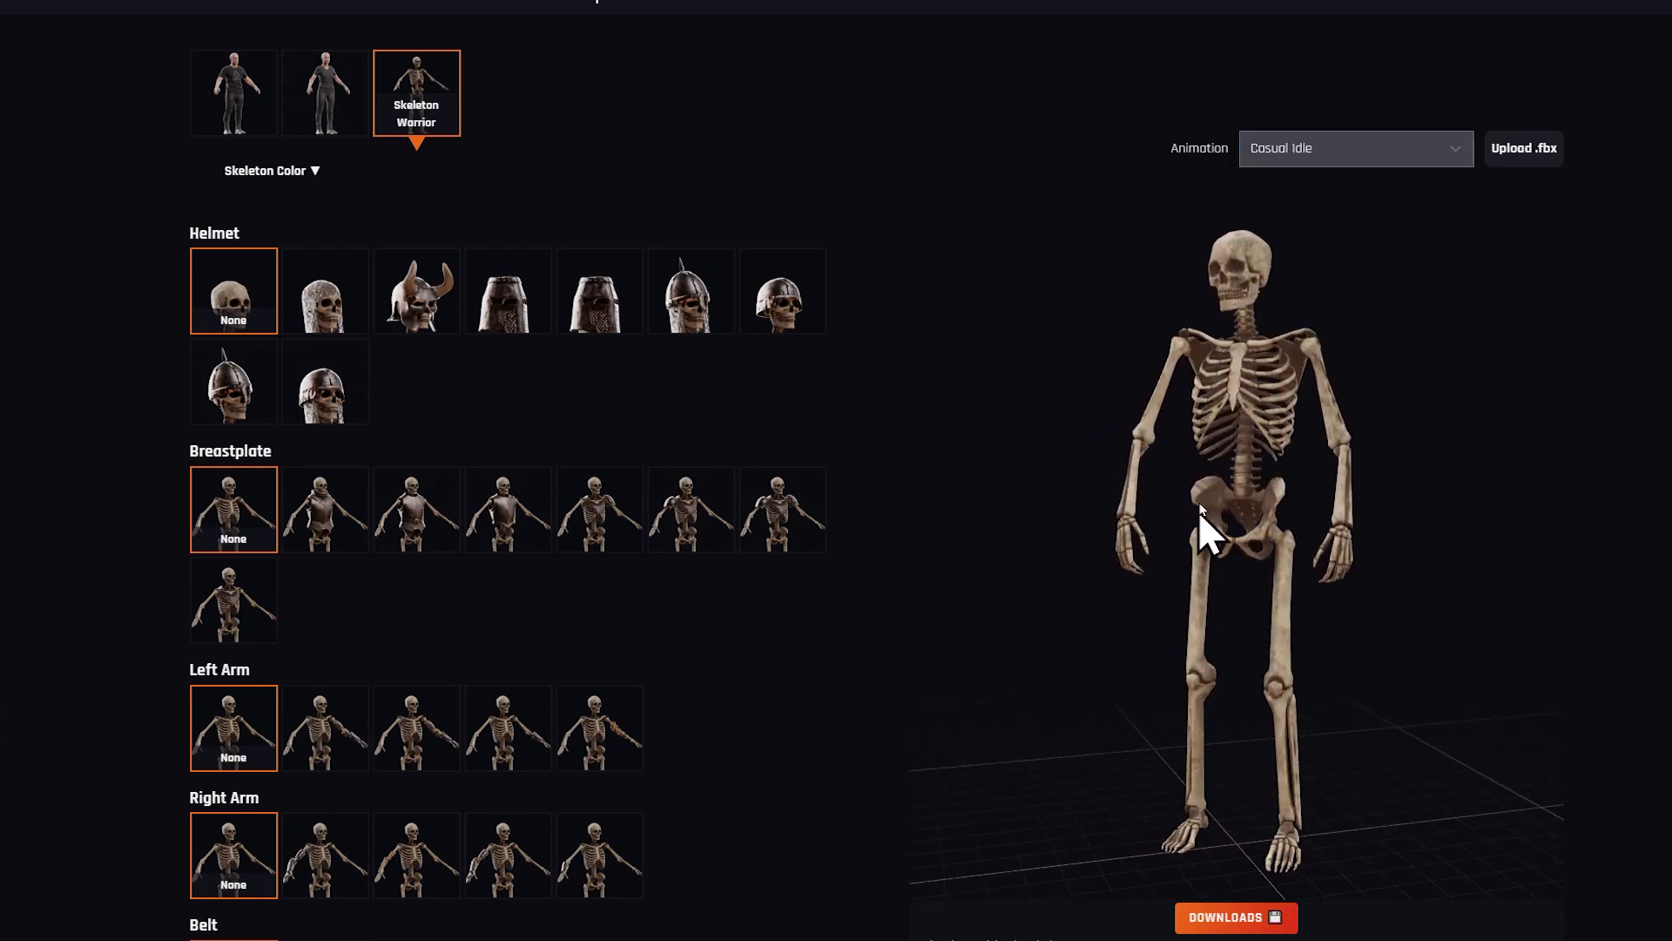
pyautogui.click(1329, 159)
pyautogui.click(1323, 232)
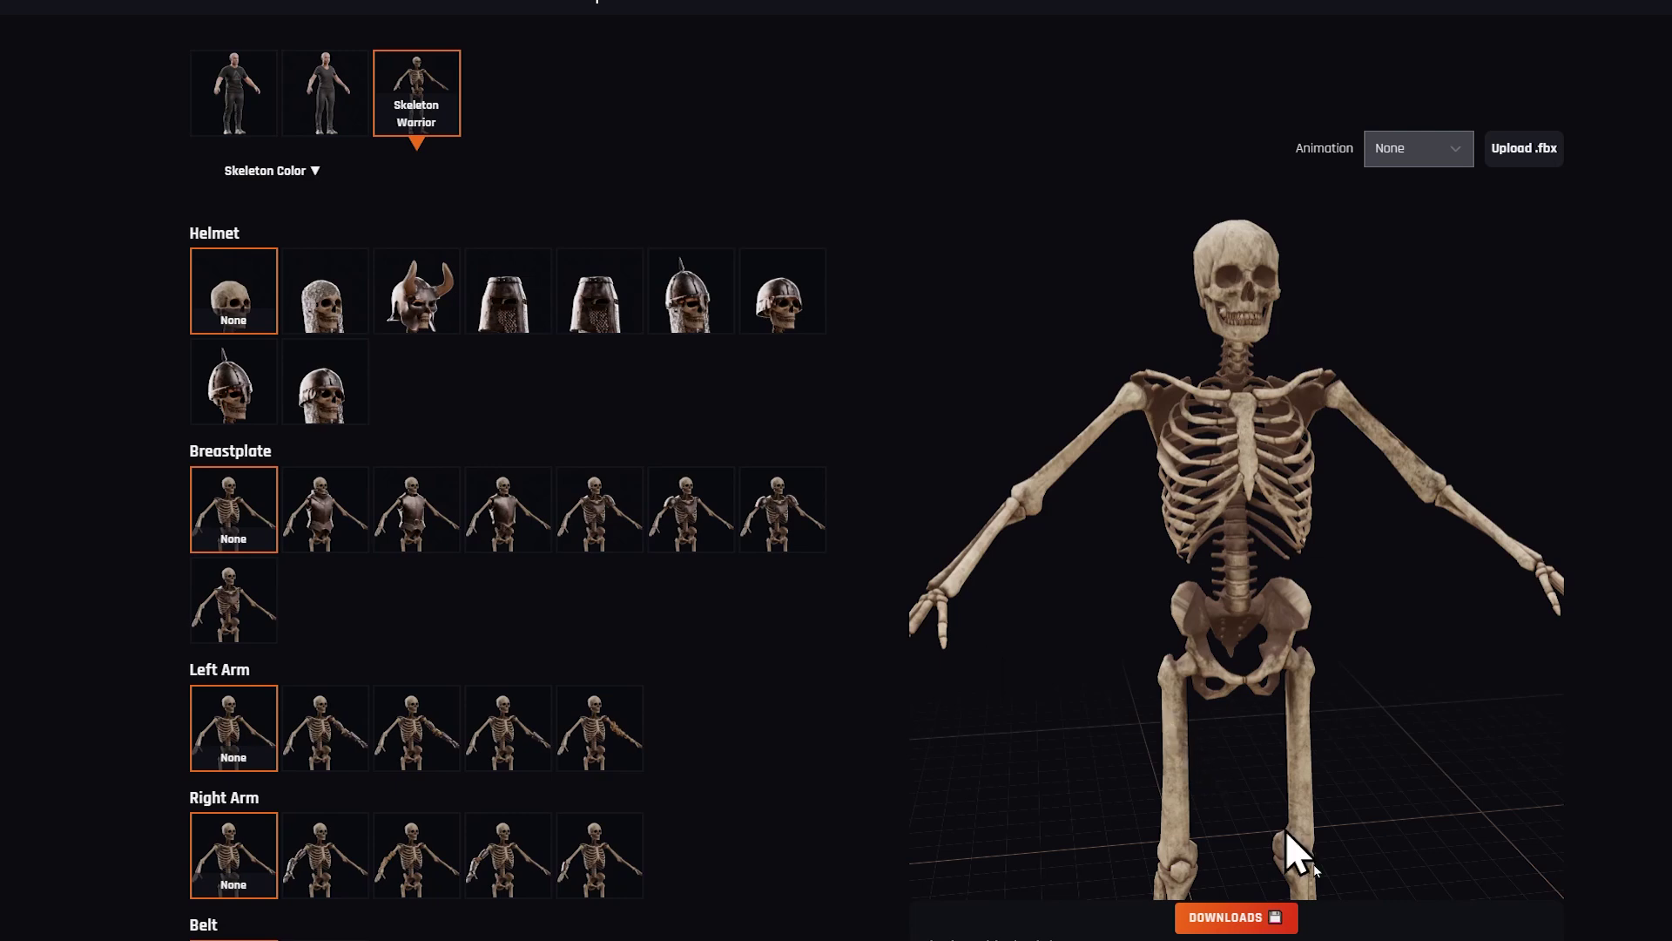
# Download the skeleton's LOD 0 Mannequin from the advanced download options and switch to Mixamo to upload it as a character.
pyautogui.click(1247, 922)
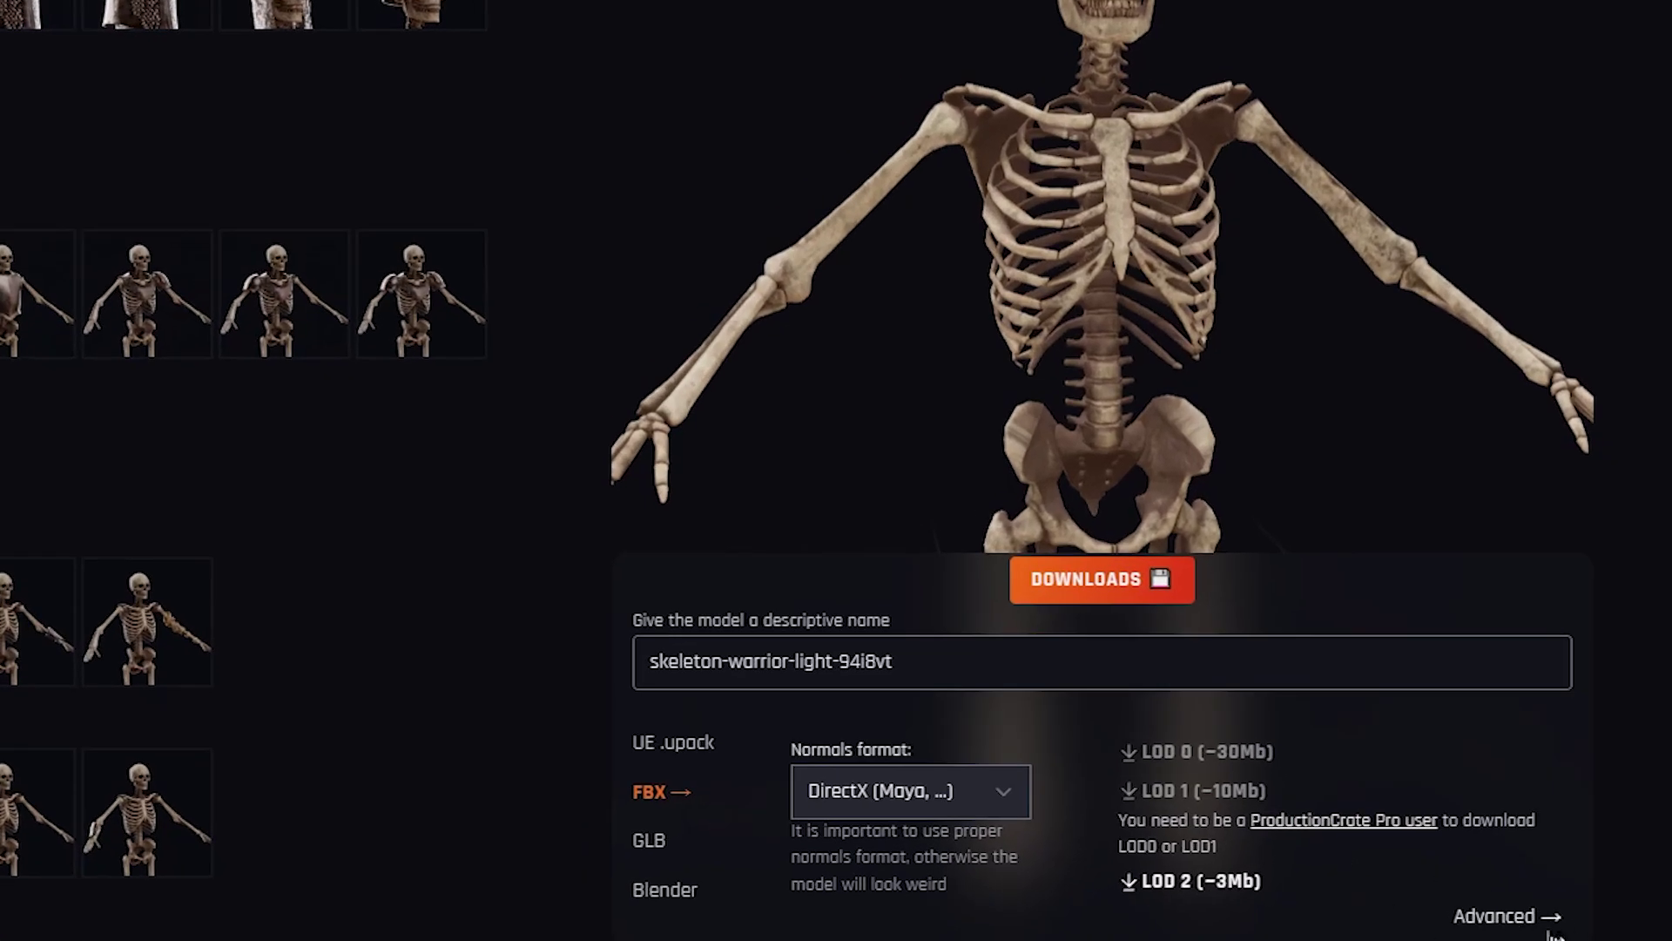
pyautogui.click(1497, 921)
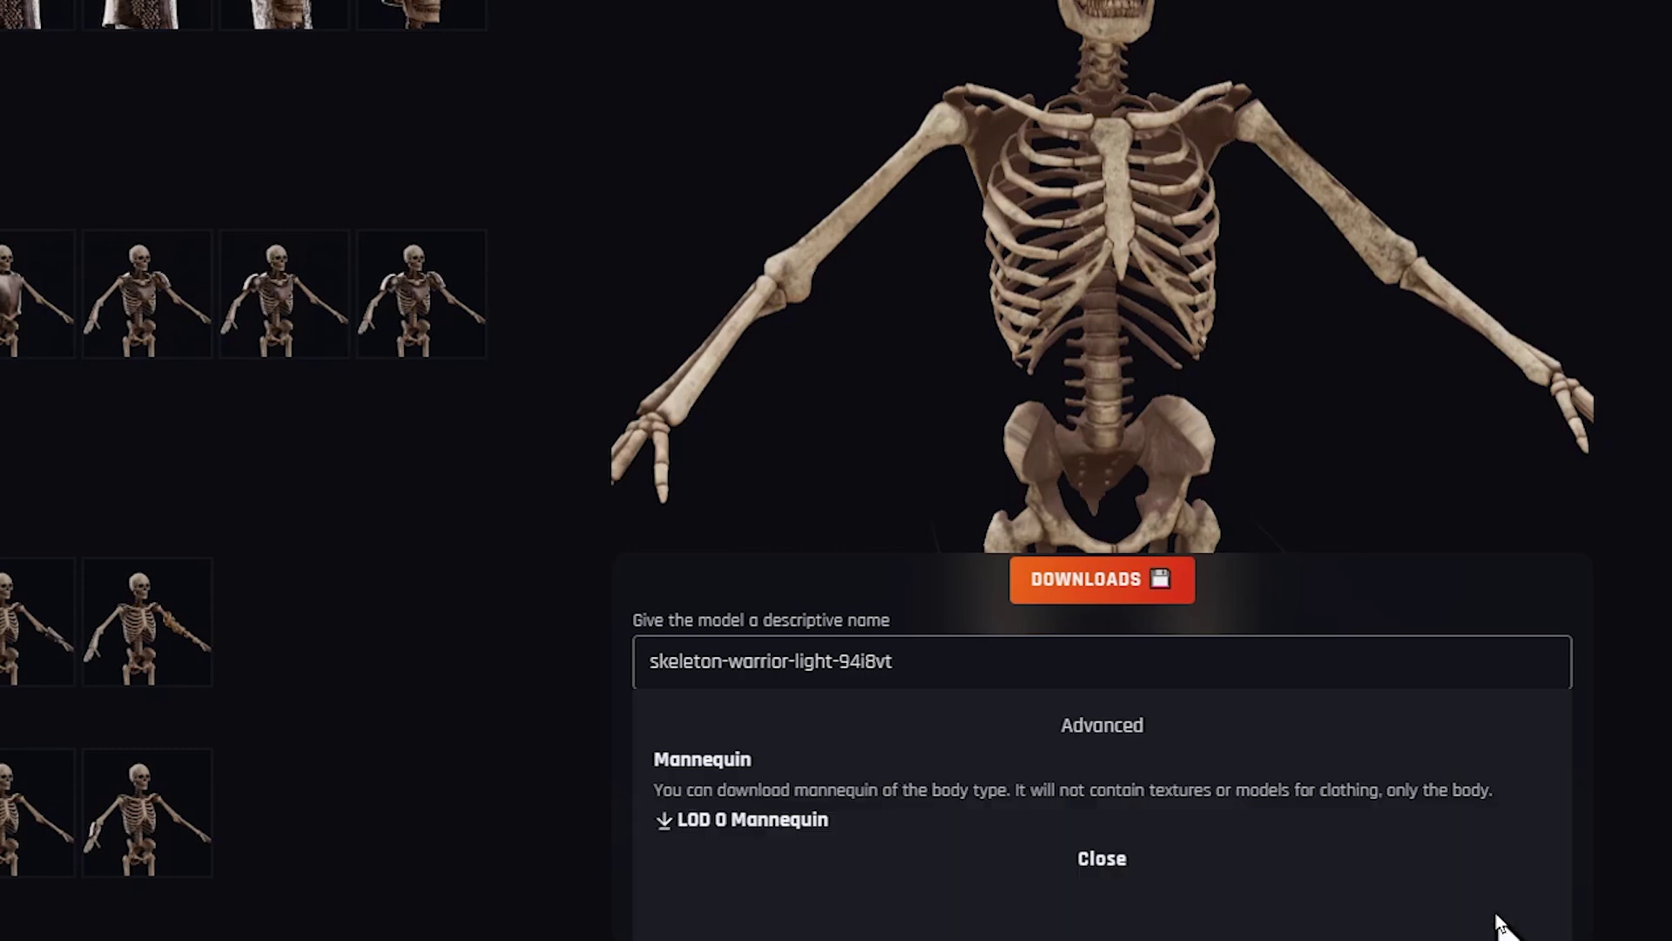
pyautogui.click(771, 827)
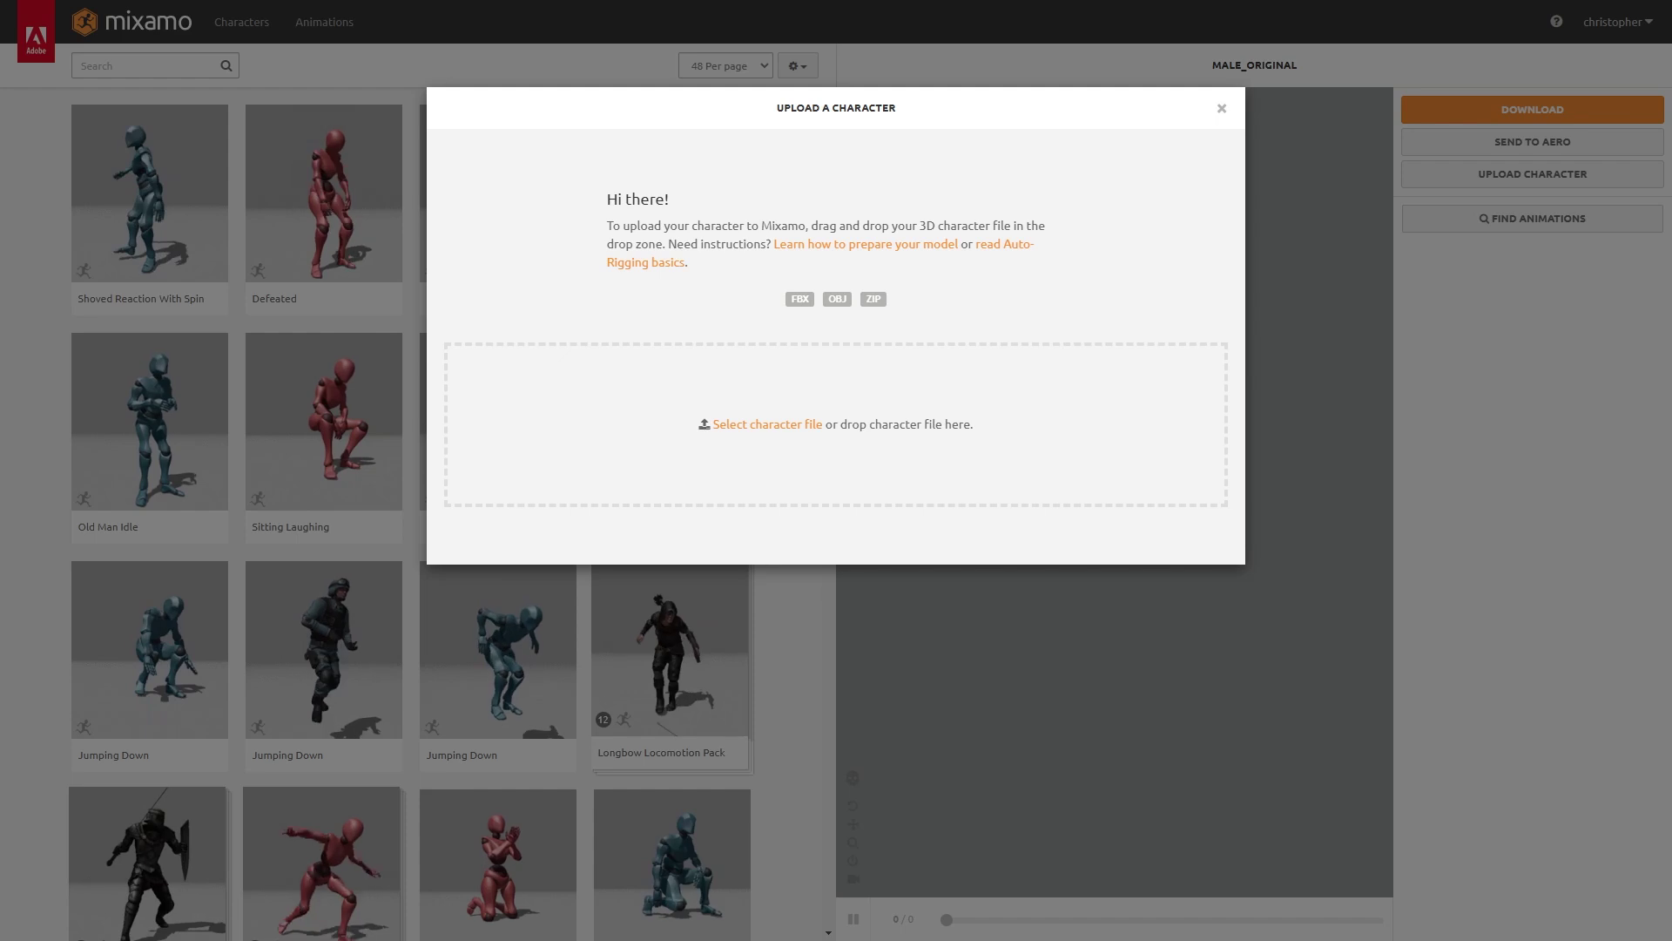
pyautogui.moveTo(0, 531); pyautogui.dragTo(844, 448)
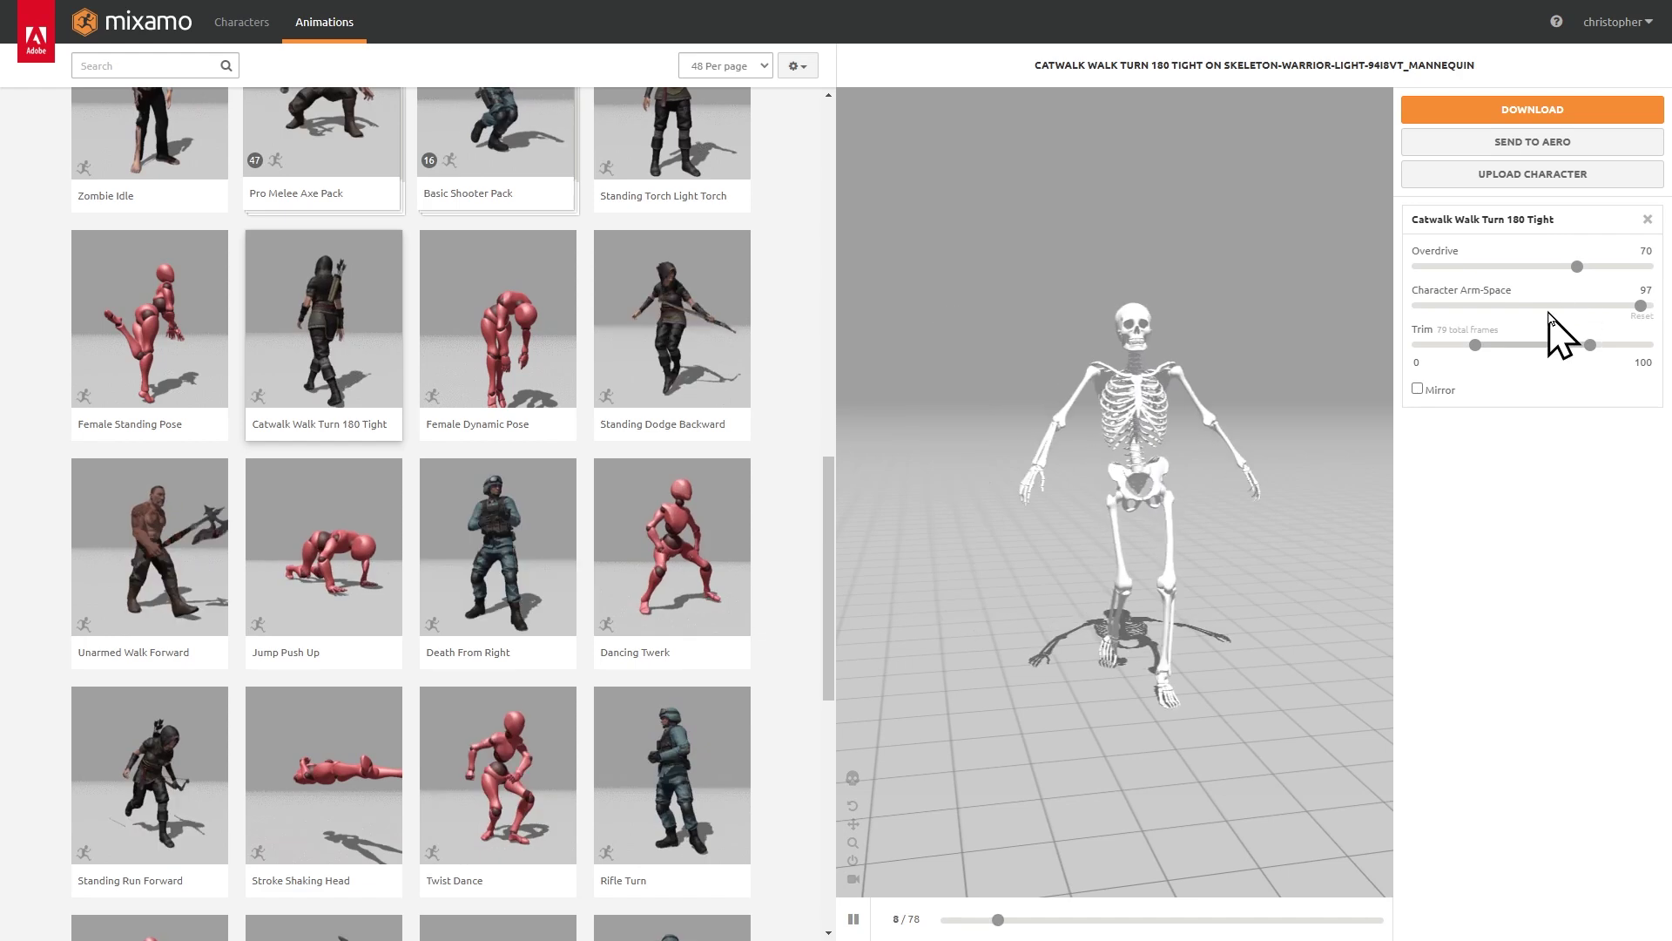
# Compare the skeleton's arm spacing and T-Pose in Mixamo with its rest pose in the ProductionCrate character creator.
pyautogui.moveTo(1602, 305); pyautogui.dragTo(1560, 307)
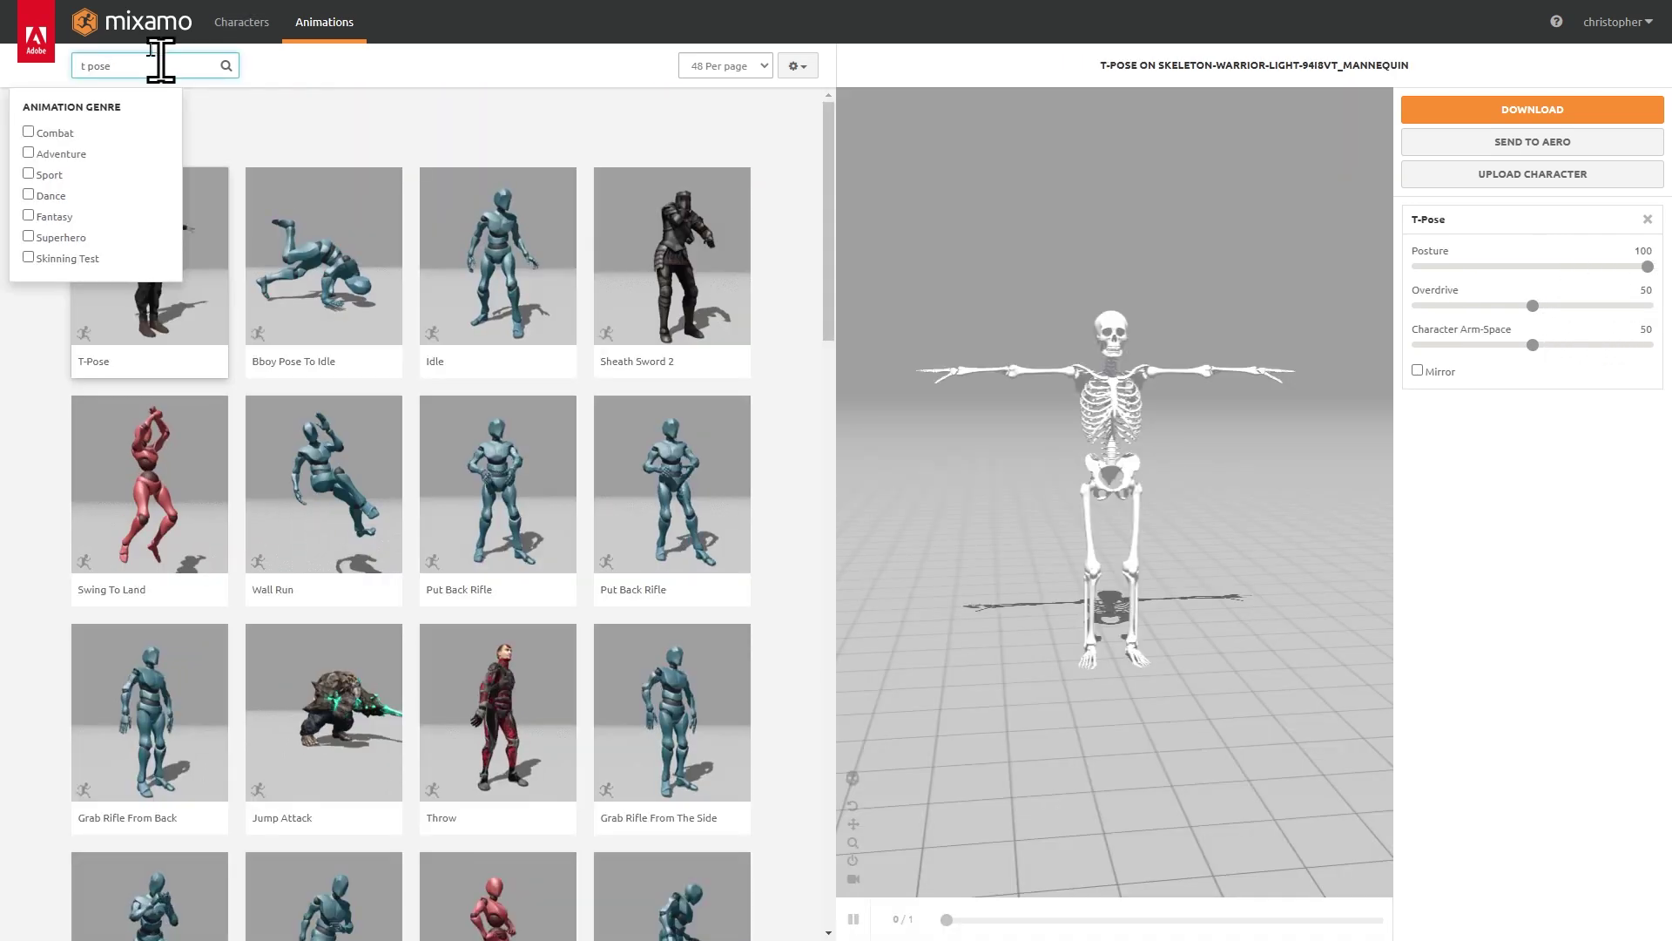
pyautogui.scroll(5, 1080, 557)
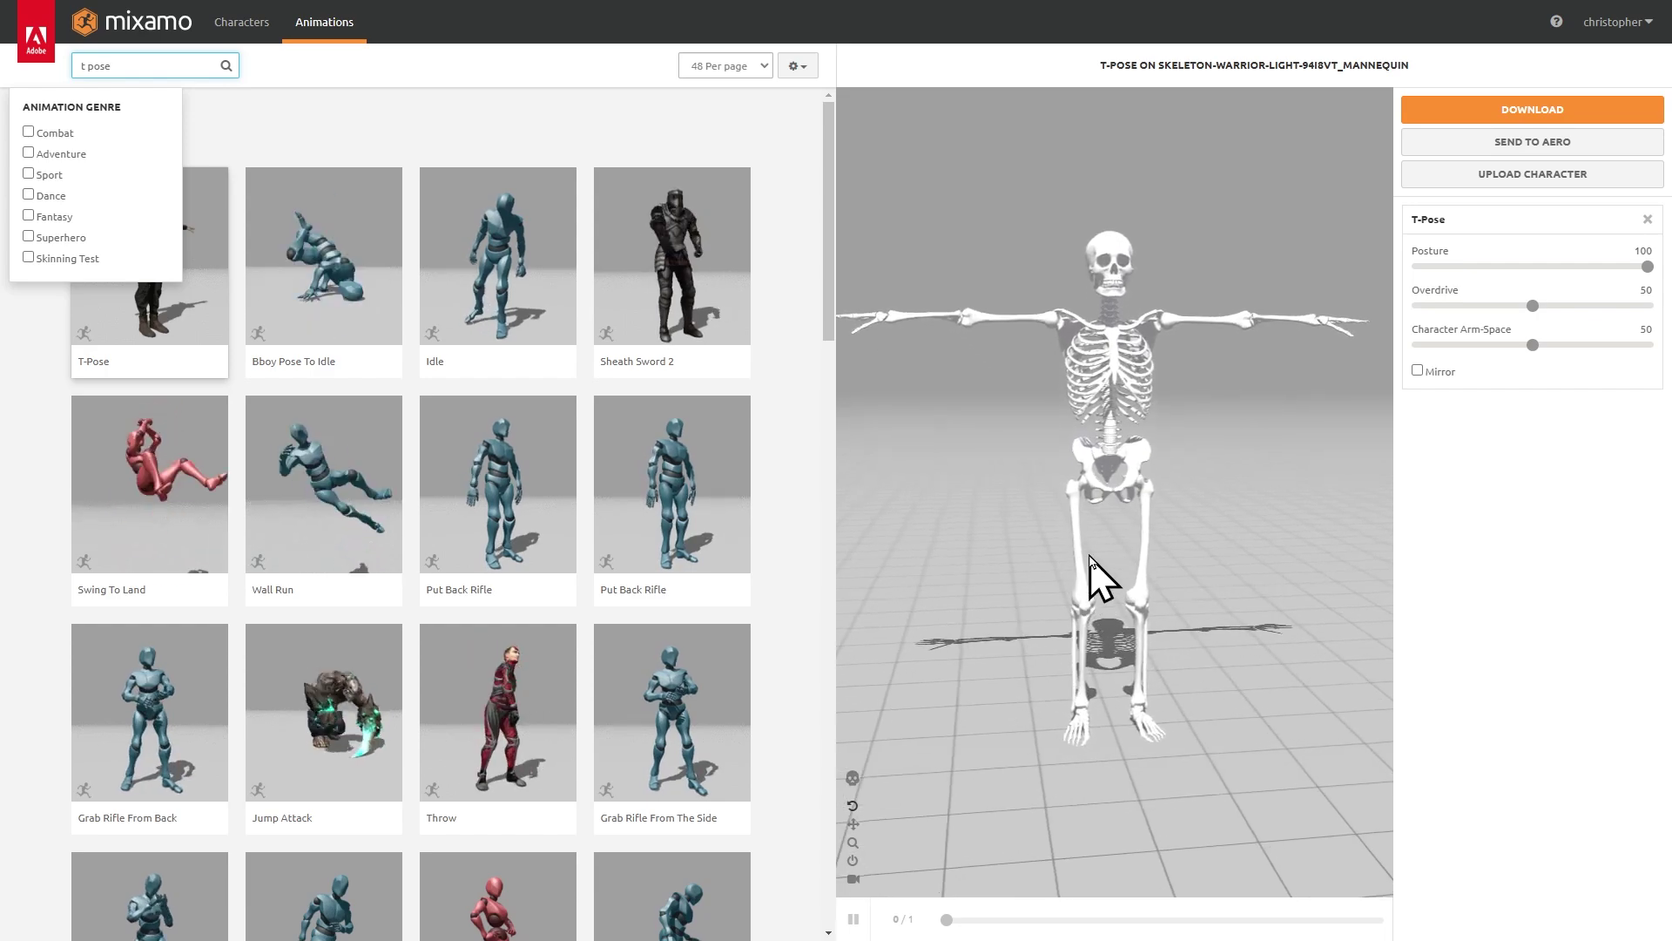
pyautogui.moveTo(1070, 454); pyautogui.dragTo(1263, 479)
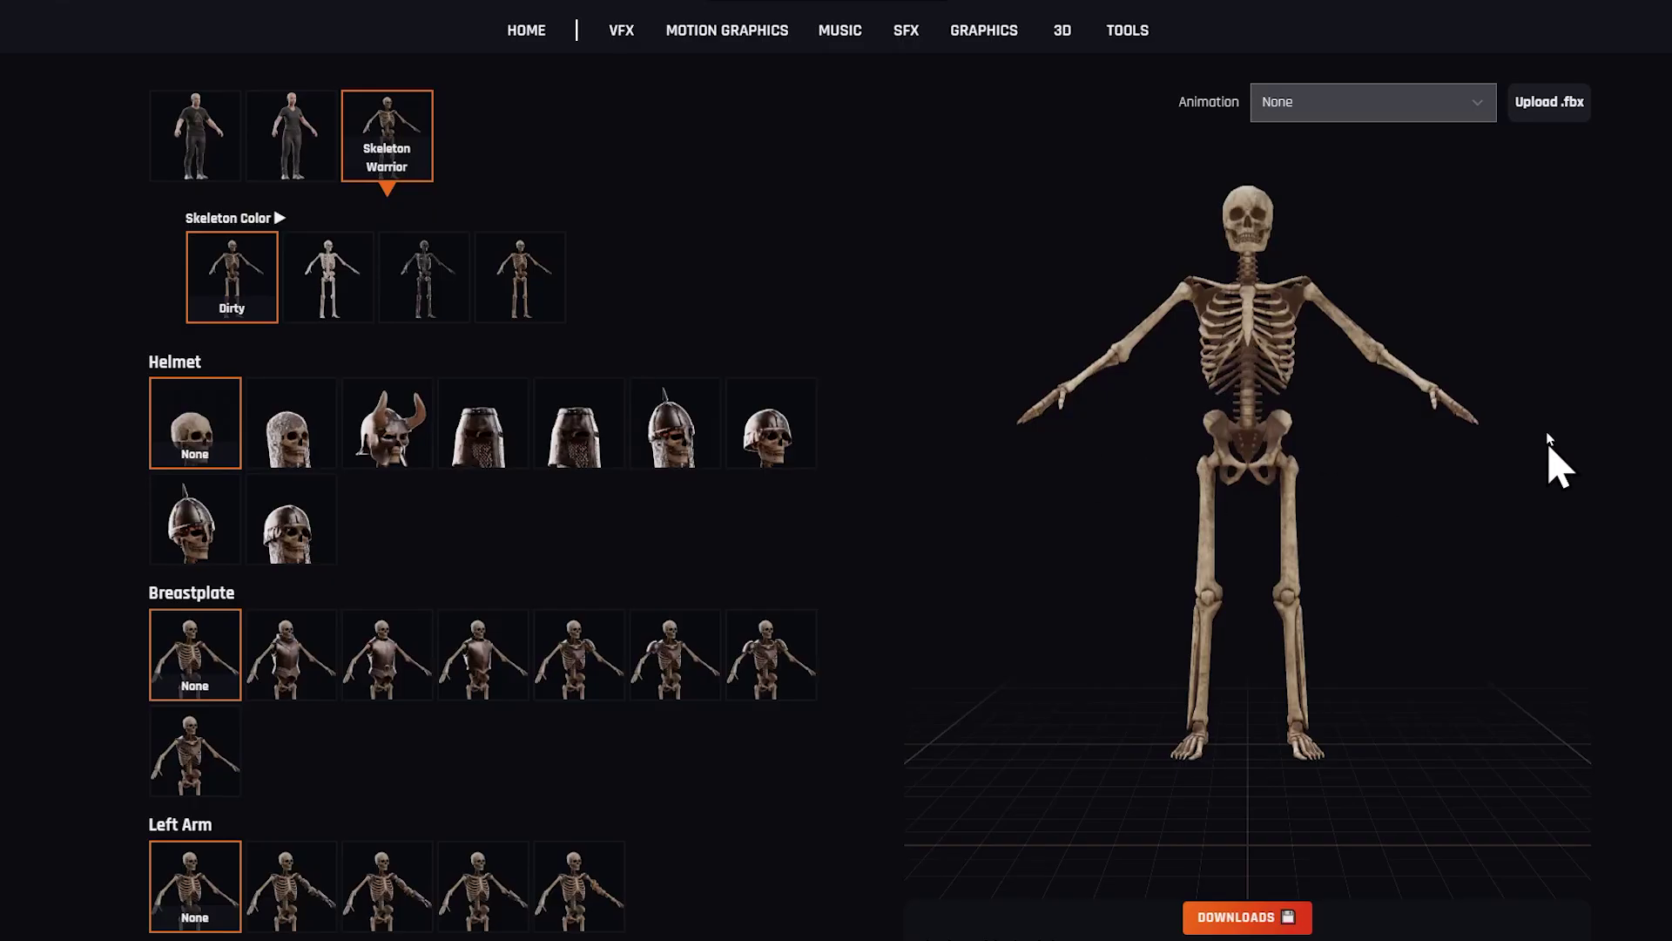
pyautogui.moveTo(1363, 431); pyautogui.dragTo(1165, 486)
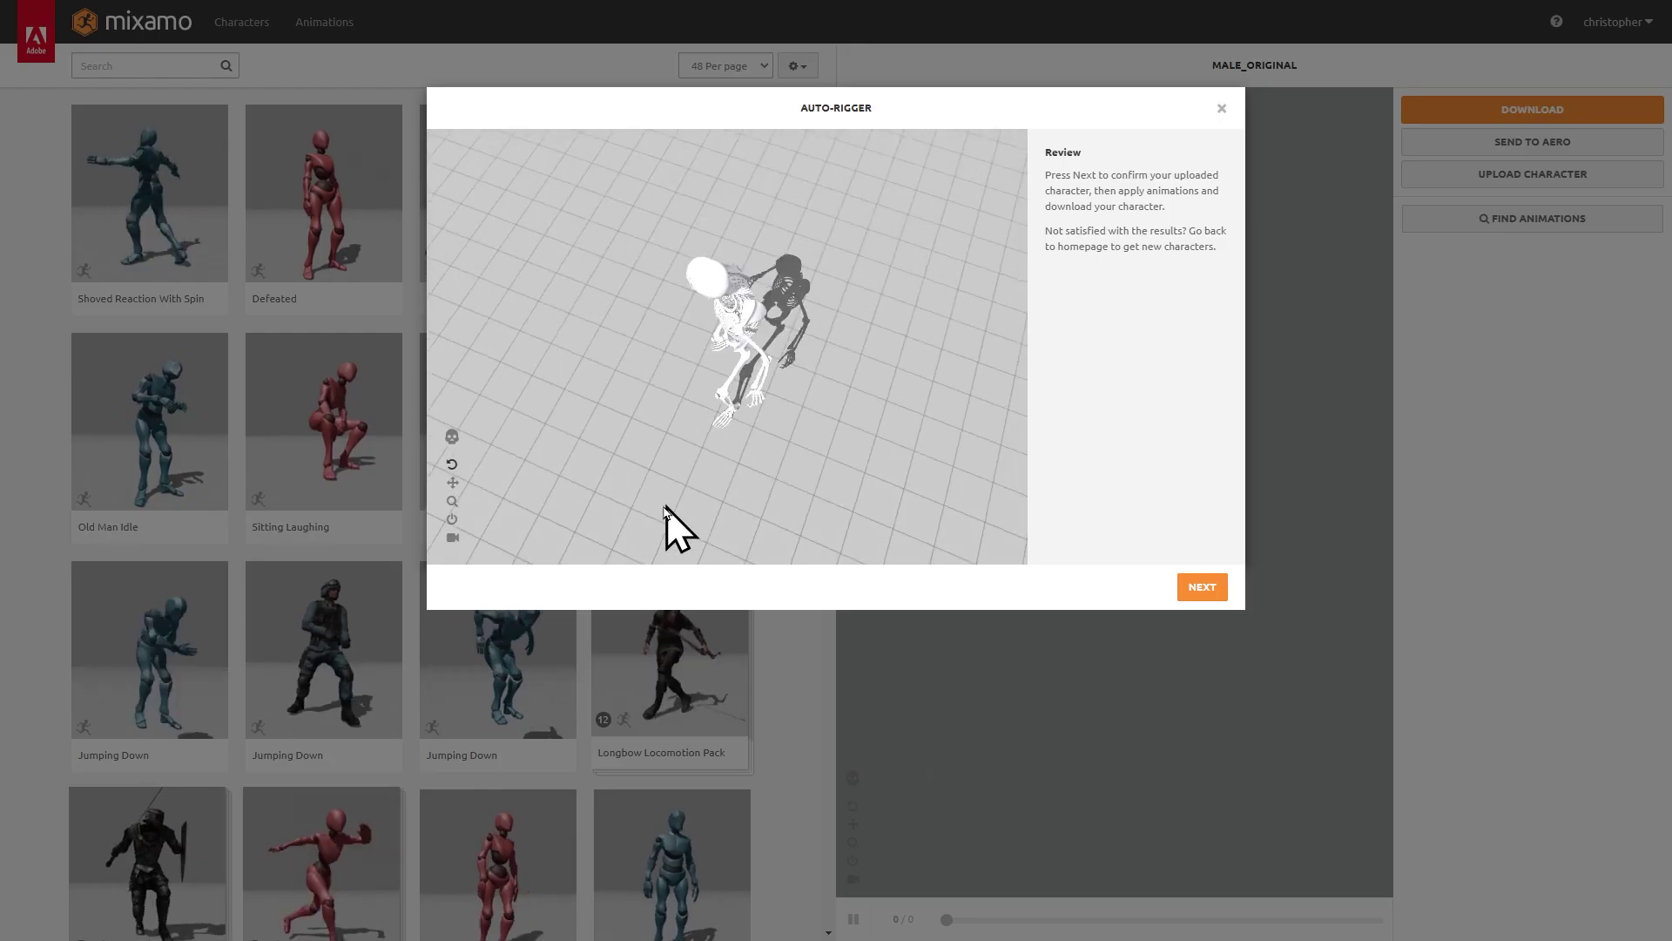
# Review the uploaded skeleton mannequin from different angles in Mixamo's auto-rigger and confirm the character.
pyautogui.moveTo(554, 398); pyautogui.dragTo(847, 412)
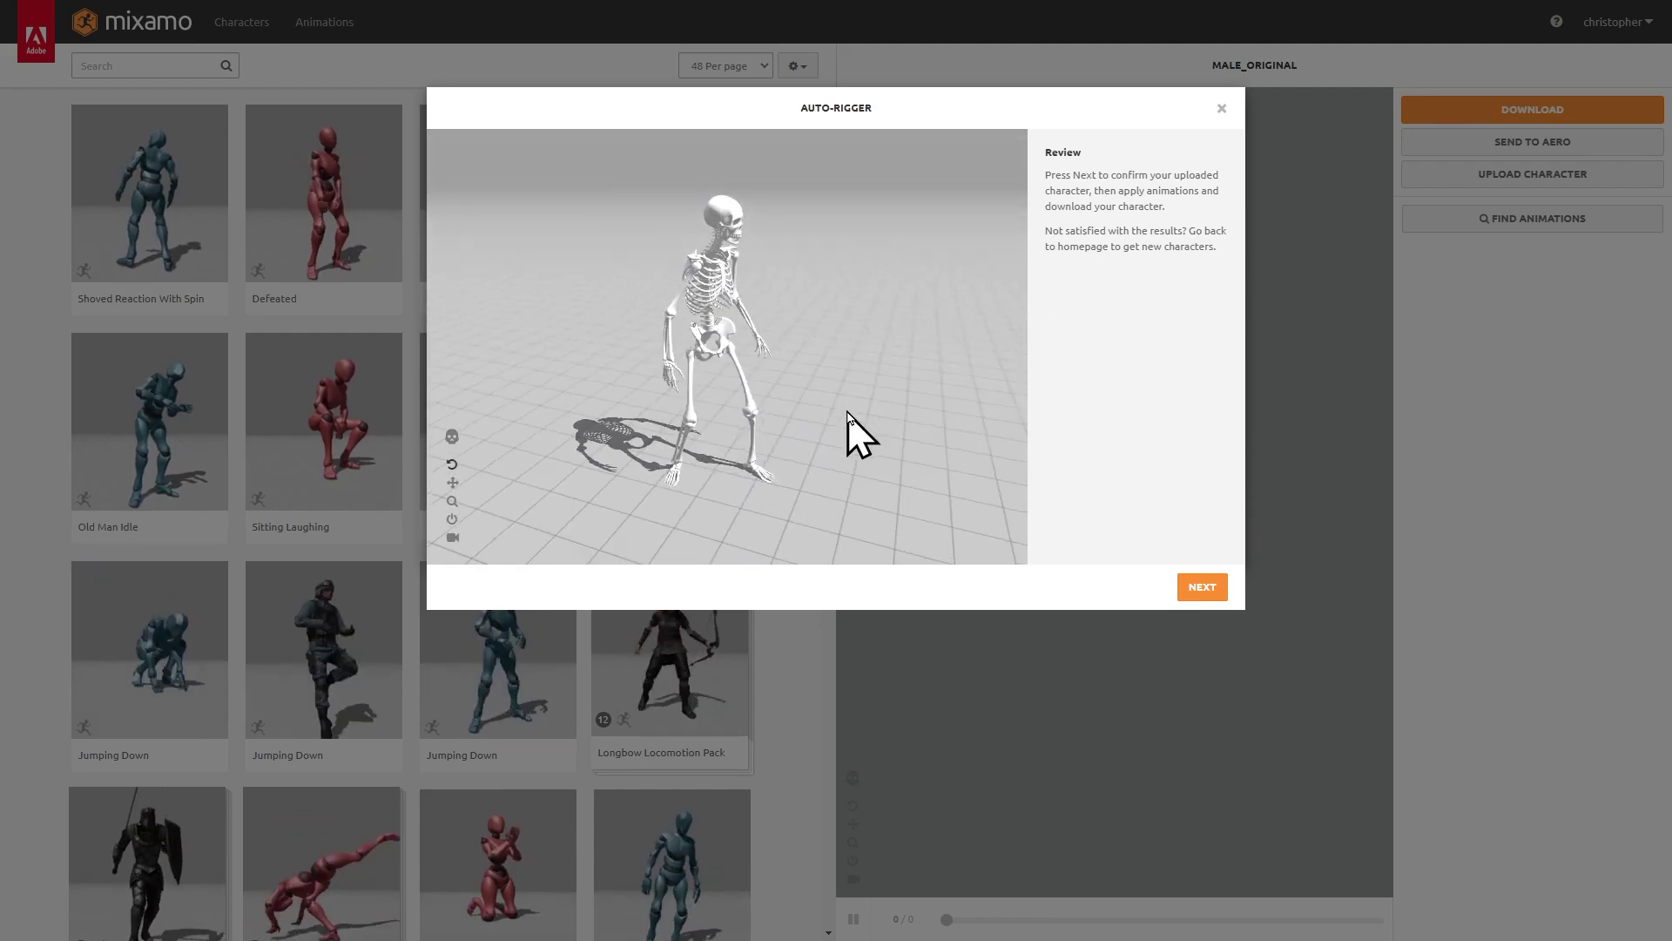
pyautogui.click(1202, 586)
pyautogui.click(1192, 589)
# Search the animations for "dancing" and apply a Hip Hop Dancing animation to the skeleton.
pyautogui.click(203, 66)
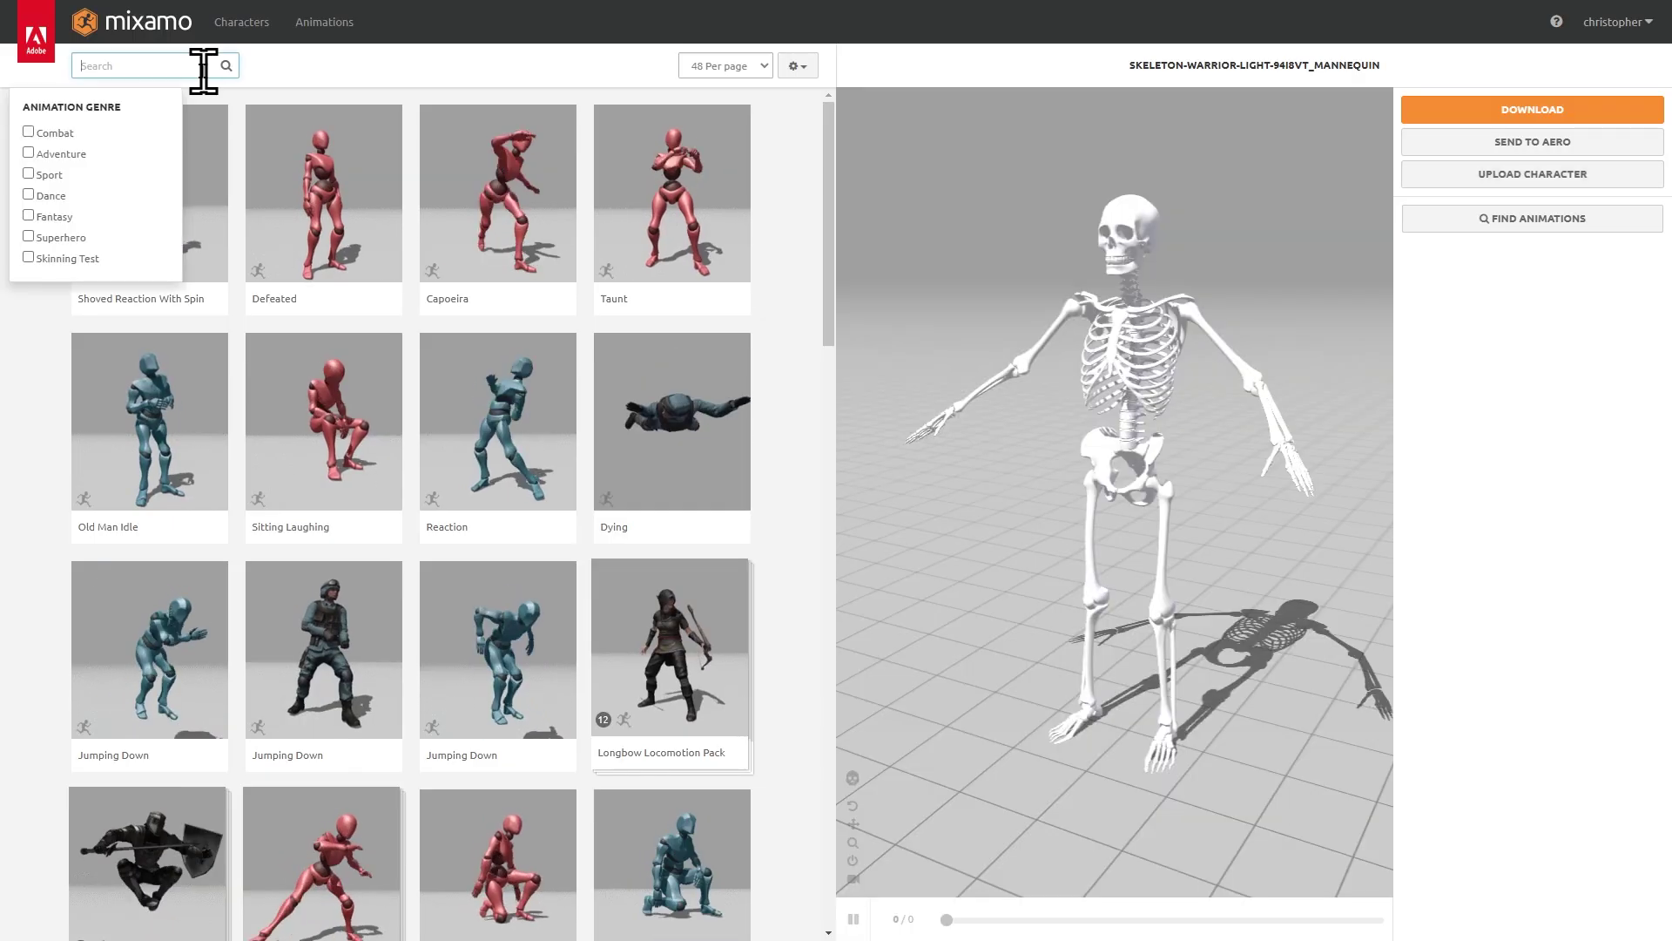
pyautogui.write('dancin')
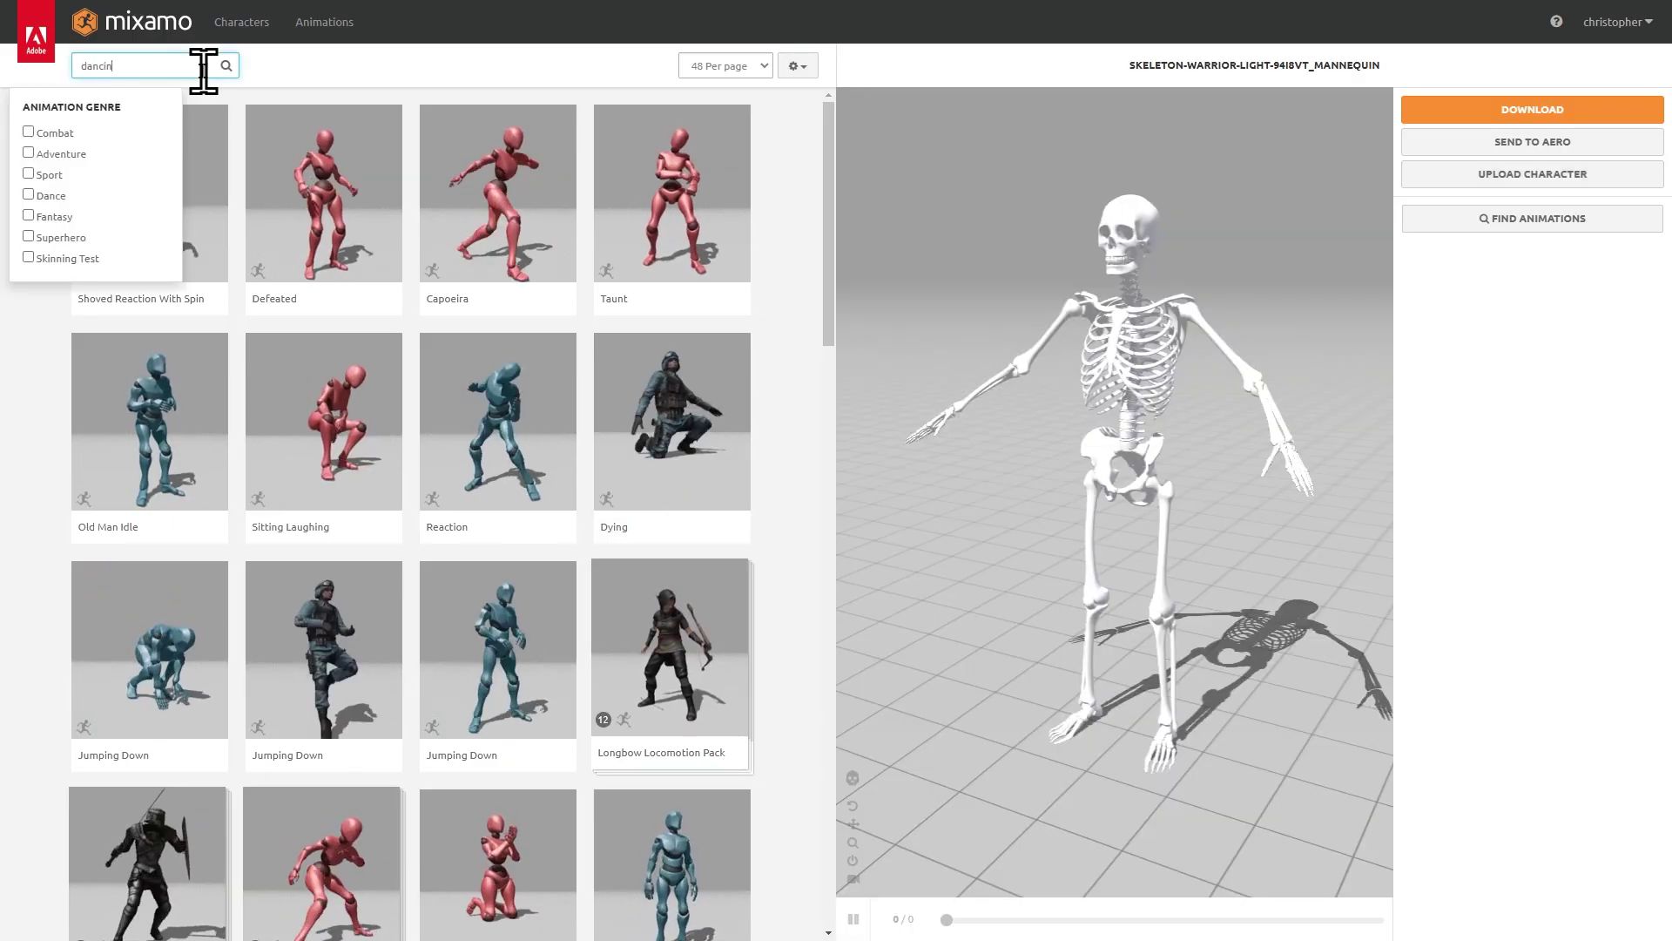
pyautogui.write('g')
pyautogui.press('Return')
pyautogui.scroll(-7, 683, 523)
pyautogui.click(683, 522)
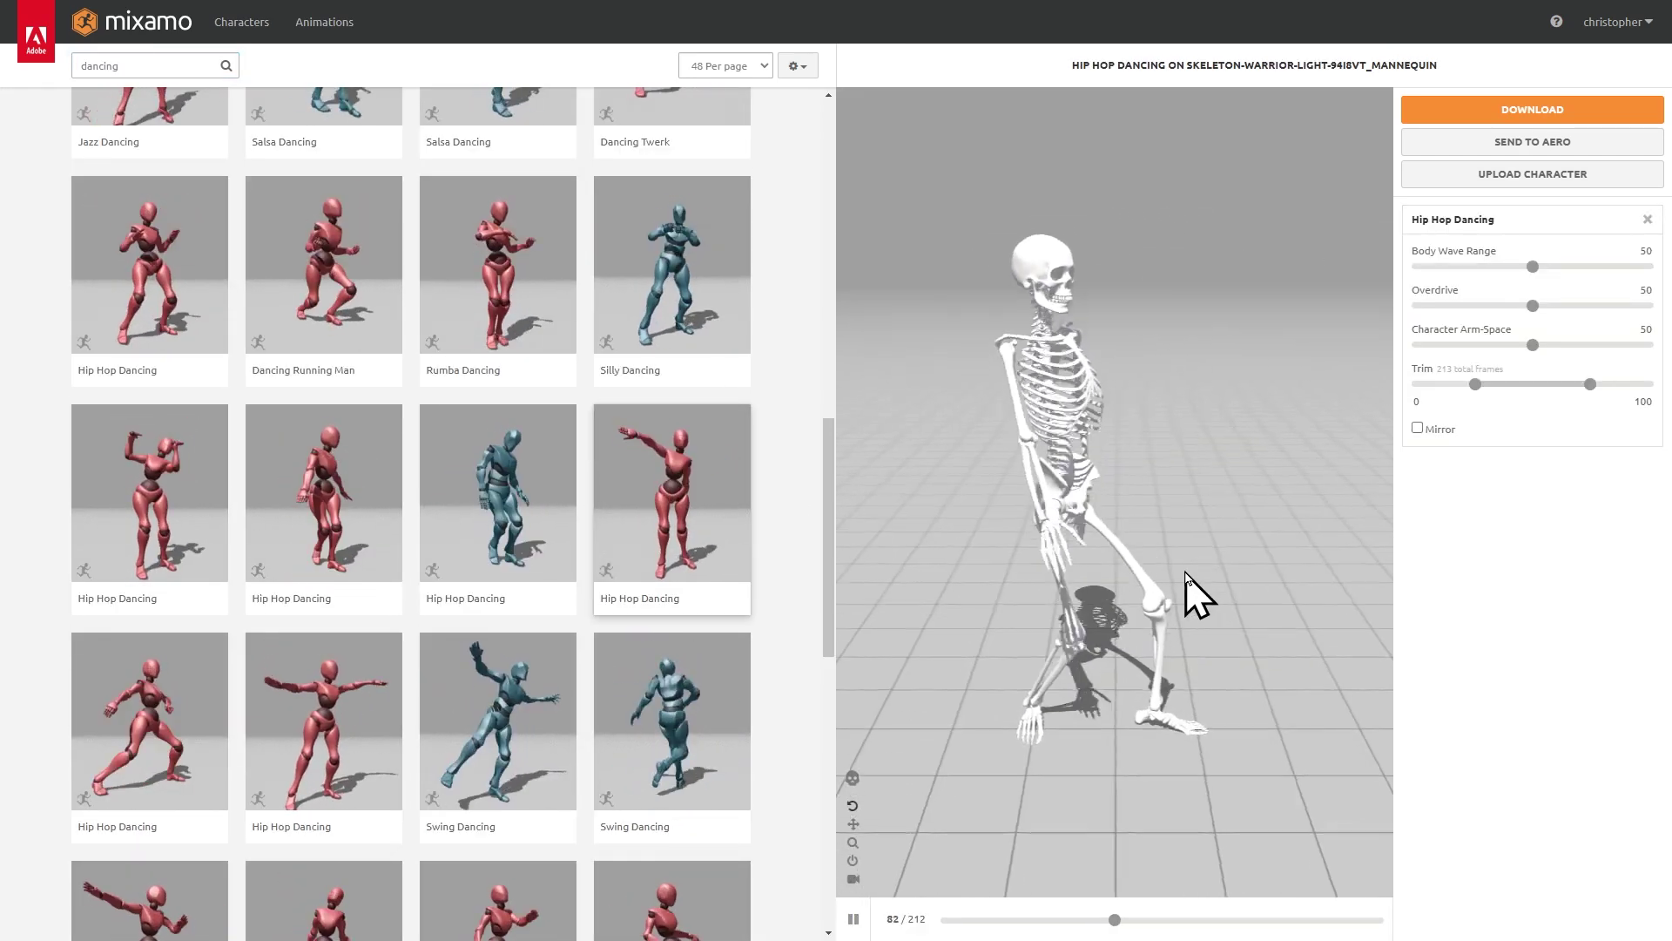
# Download the Hip Hop Dancing animation as FBX Binary at 30 frames per second, without skin.
pyautogui.click(1528, 111)
pyautogui.click(935, 183)
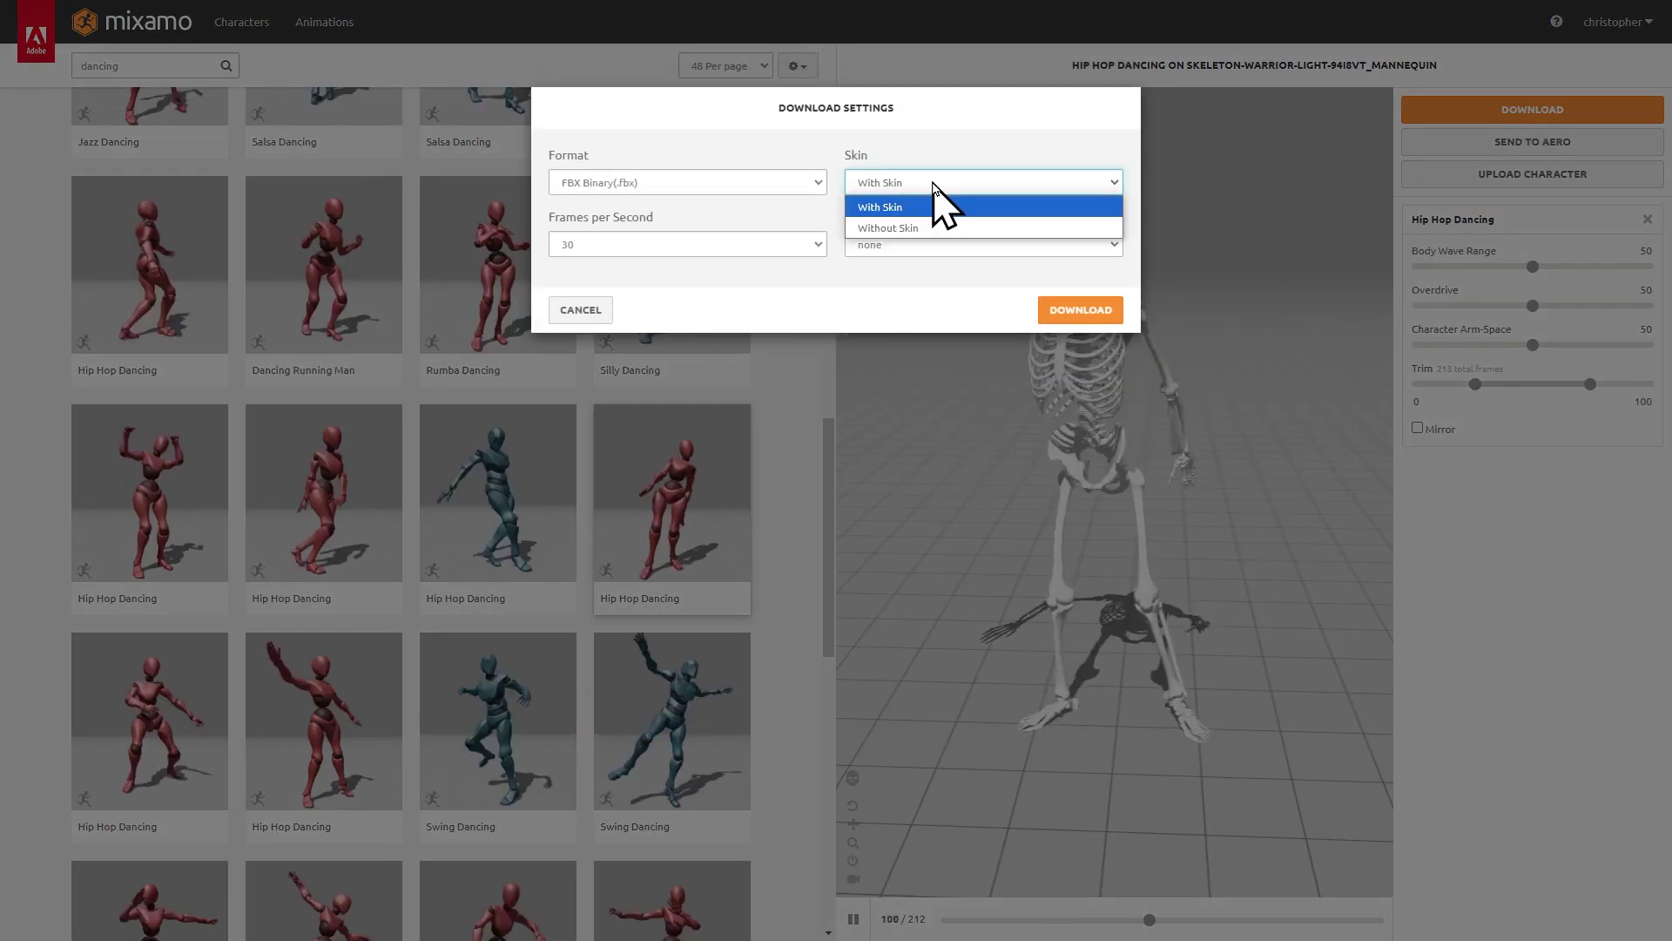
pyautogui.click(975, 228)
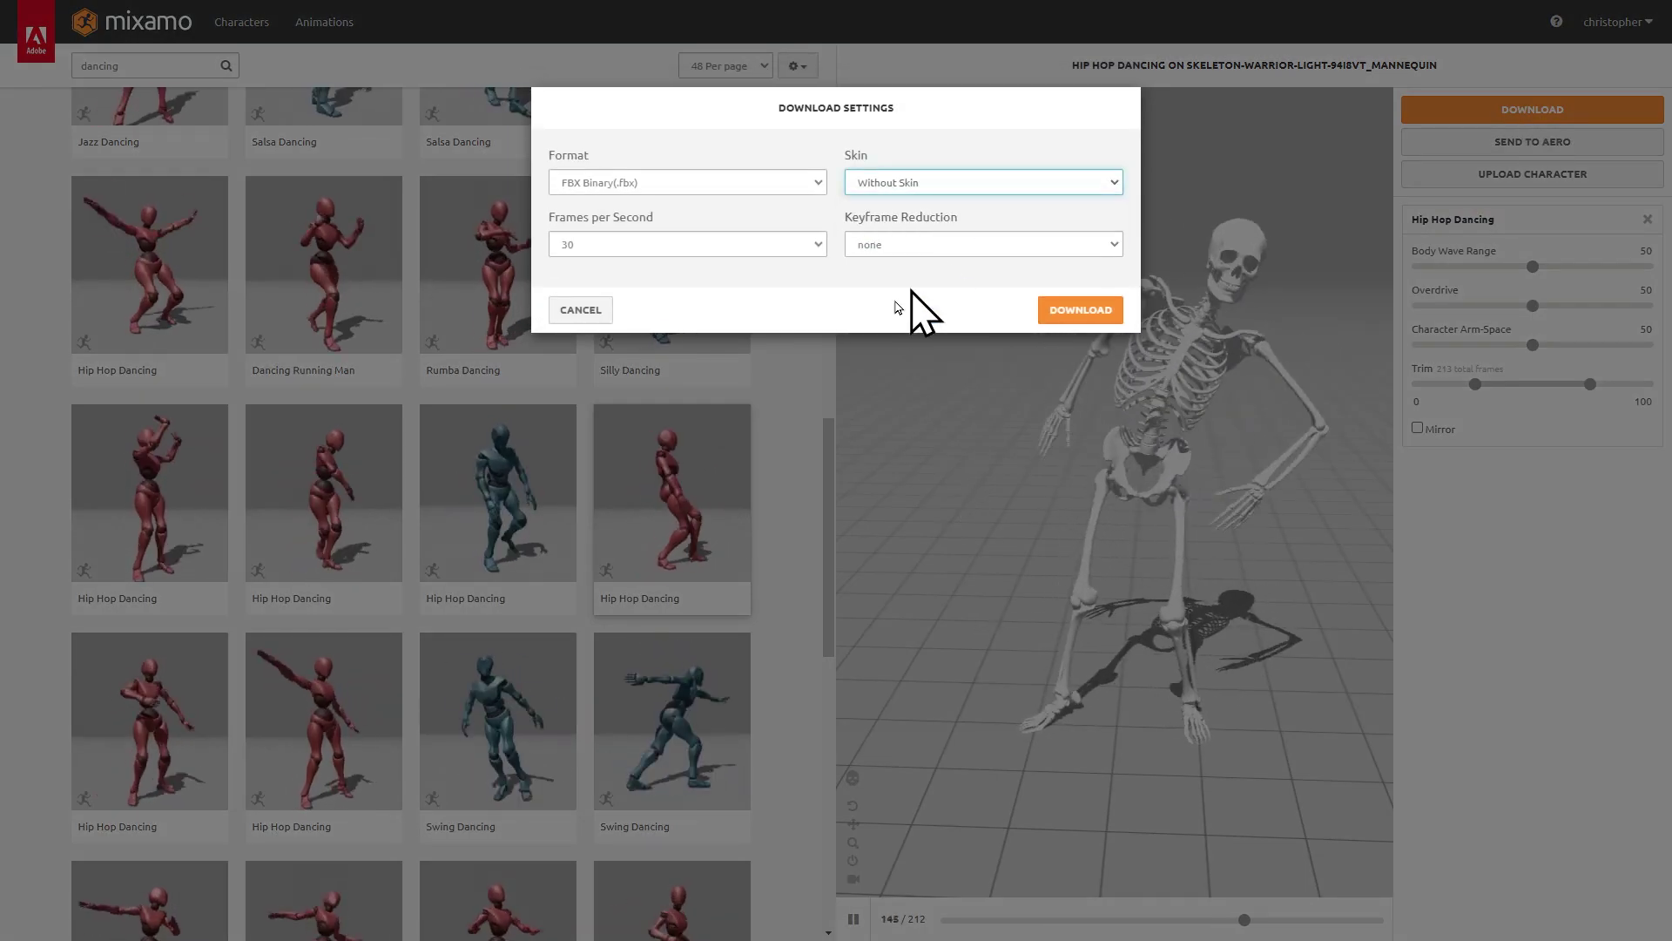
pyautogui.click(1080, 311)
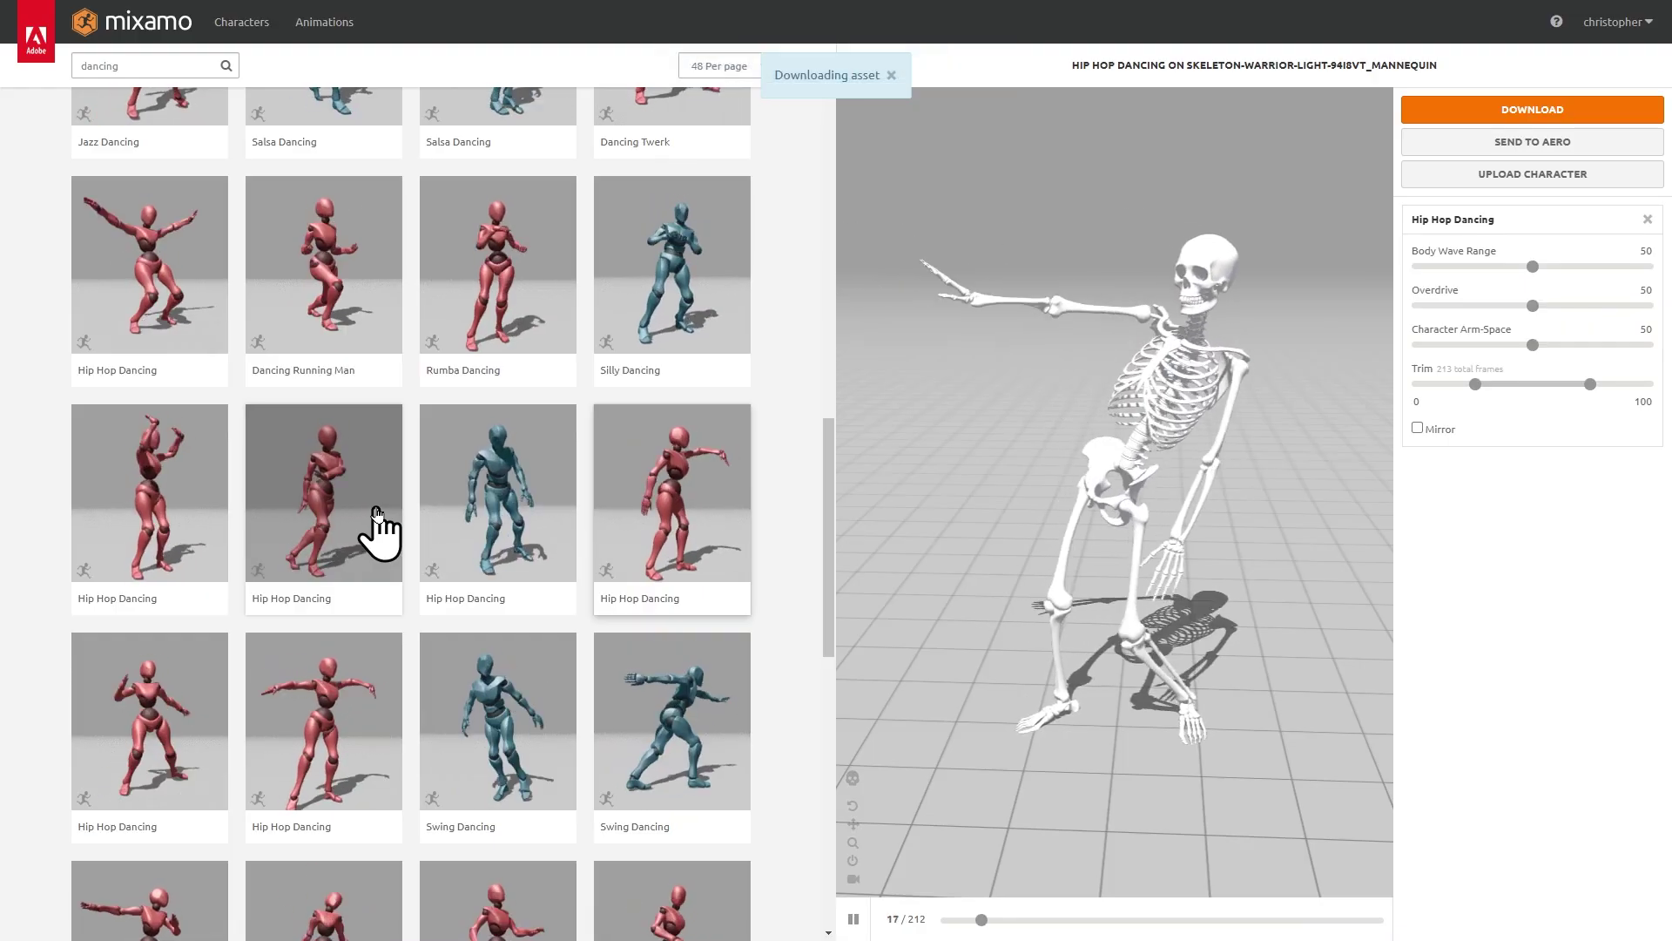
# Apply the Dancing Running Man animation to the skeleton and download it.
pyautogui.scroll(2, 373, 523)
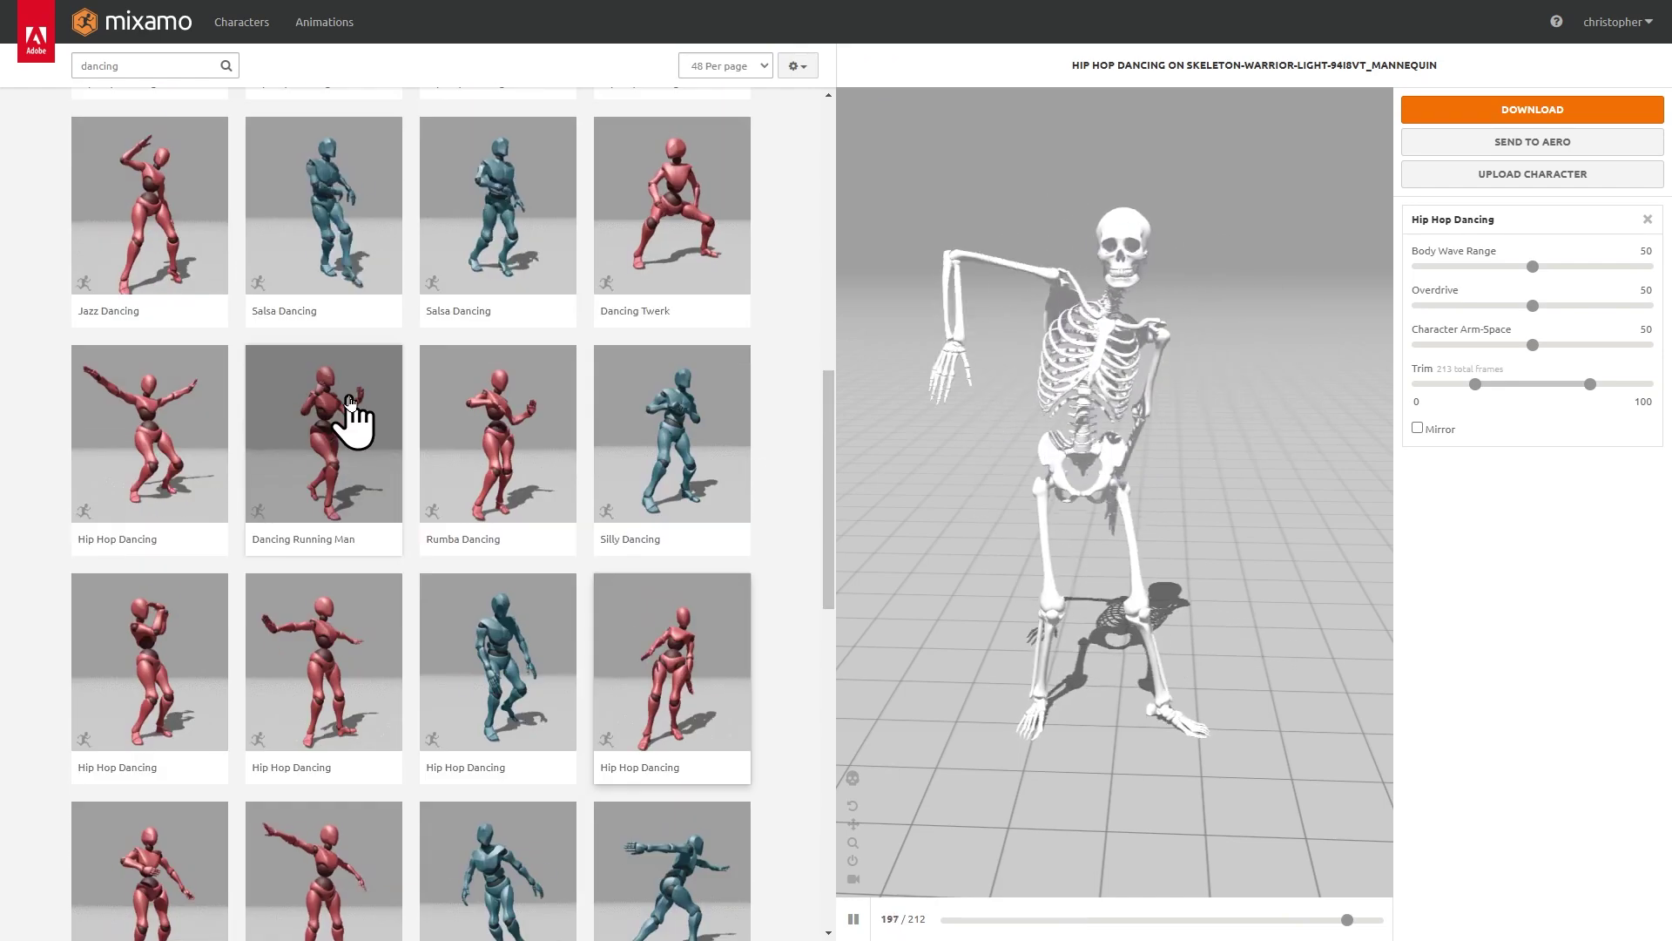
pyautogui.click(352, 409)
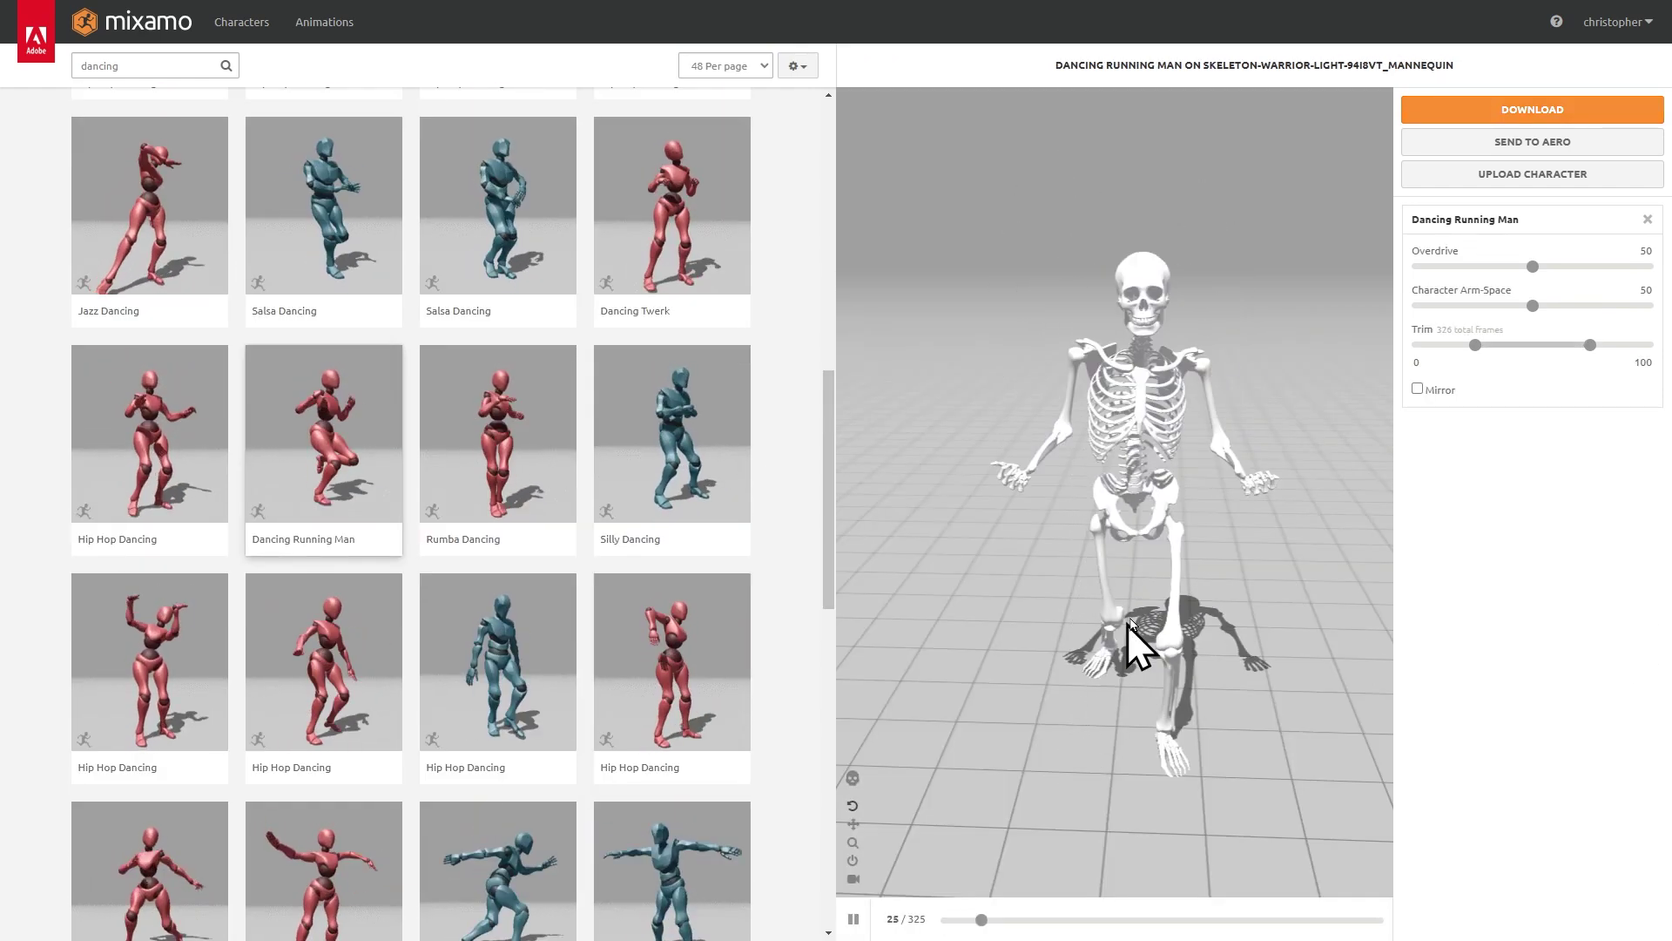
pyautogui.click(1559, 111)
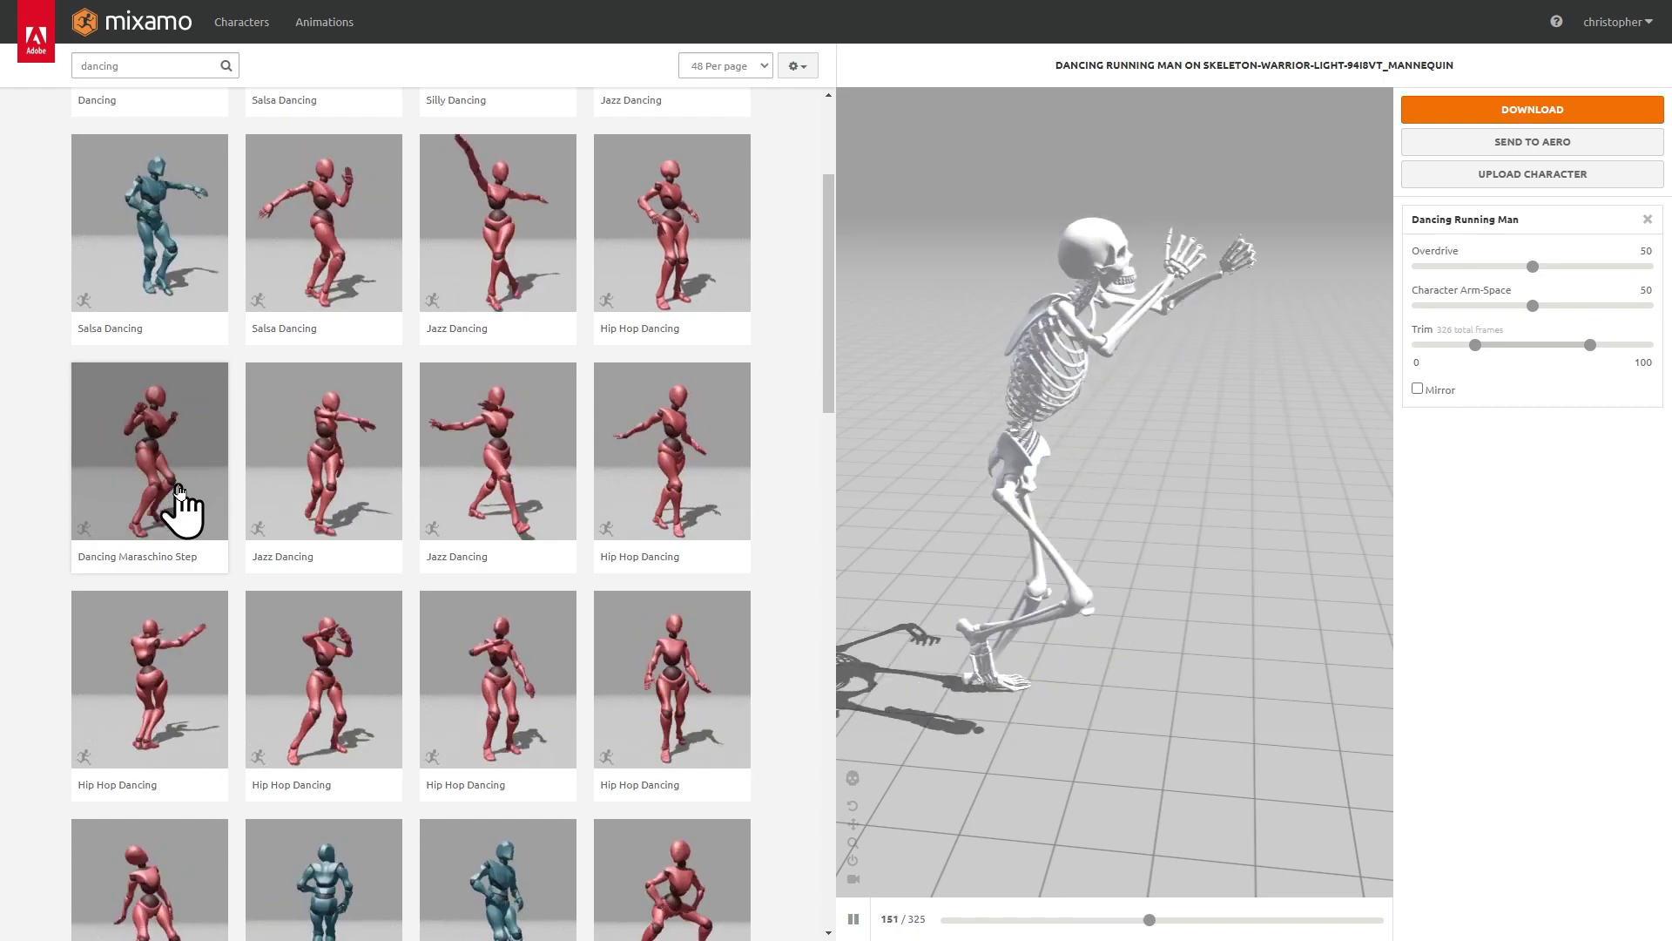
# Apply the Dancing Maraschino Step animation to the skeleton and view it from another angle.
pyautogui.click(178, 492)
pyautogui.moveTo(1111, 432); pyautogui.dragTo(1161, 494)
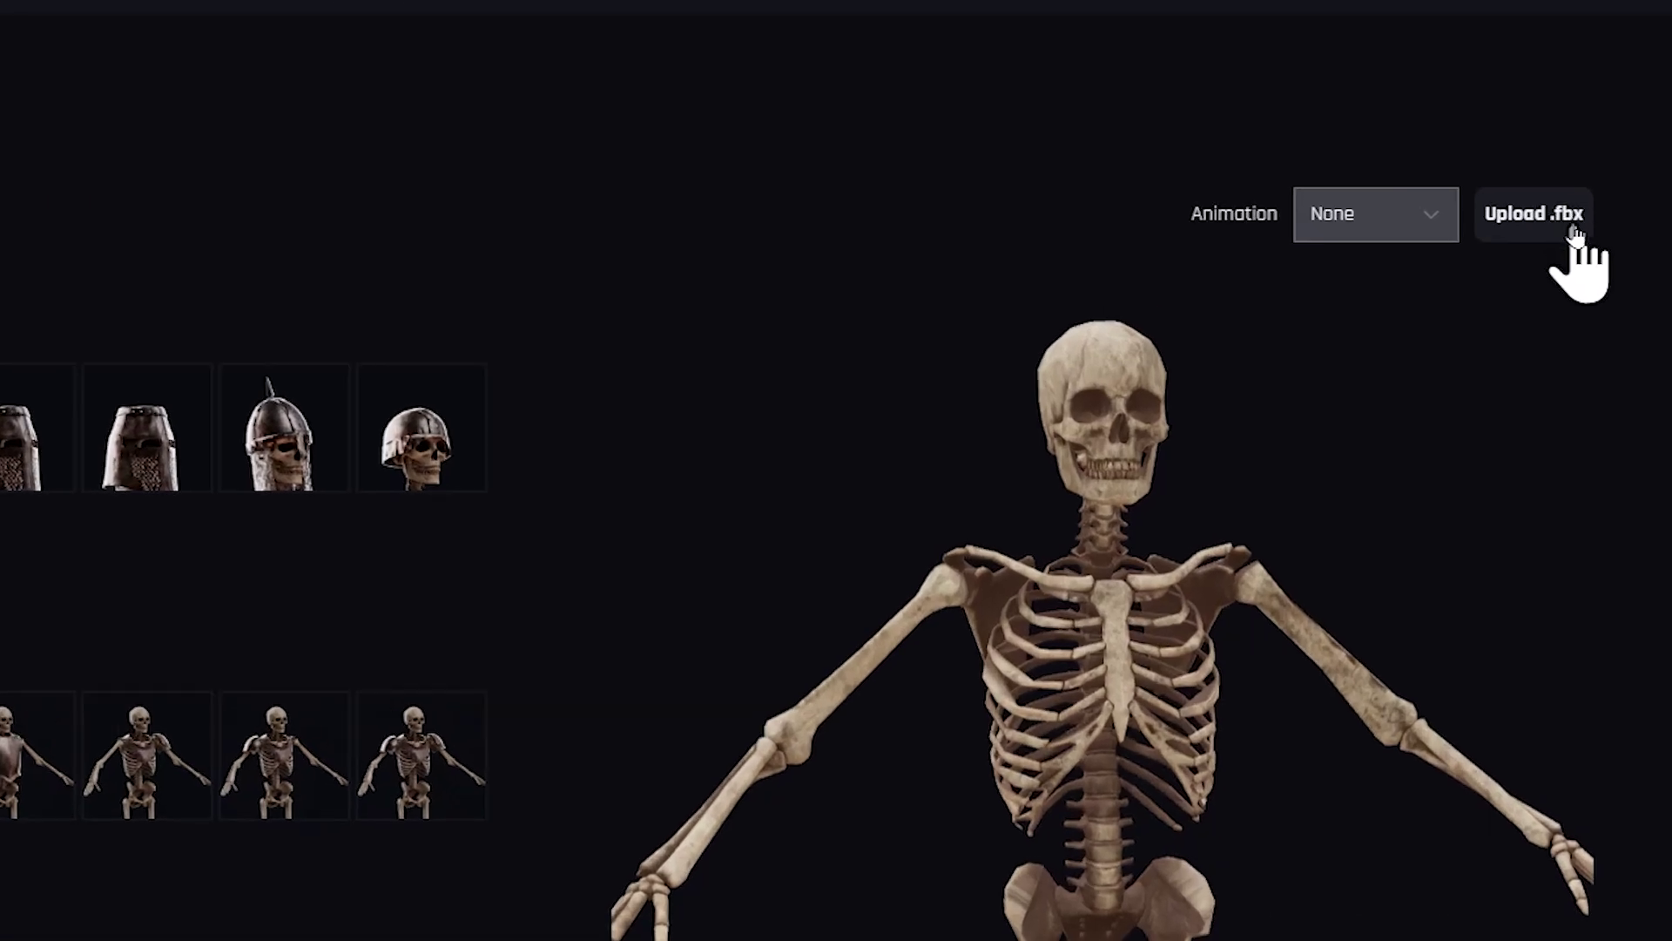
# Switch to the ProductionCrate character creator, upload the Dancing Maraschino Step .fbx and preview it on the skeleton from several sides.
pyautogui.moveTo(0, 378); pyautogui.dragTo(261, 380)
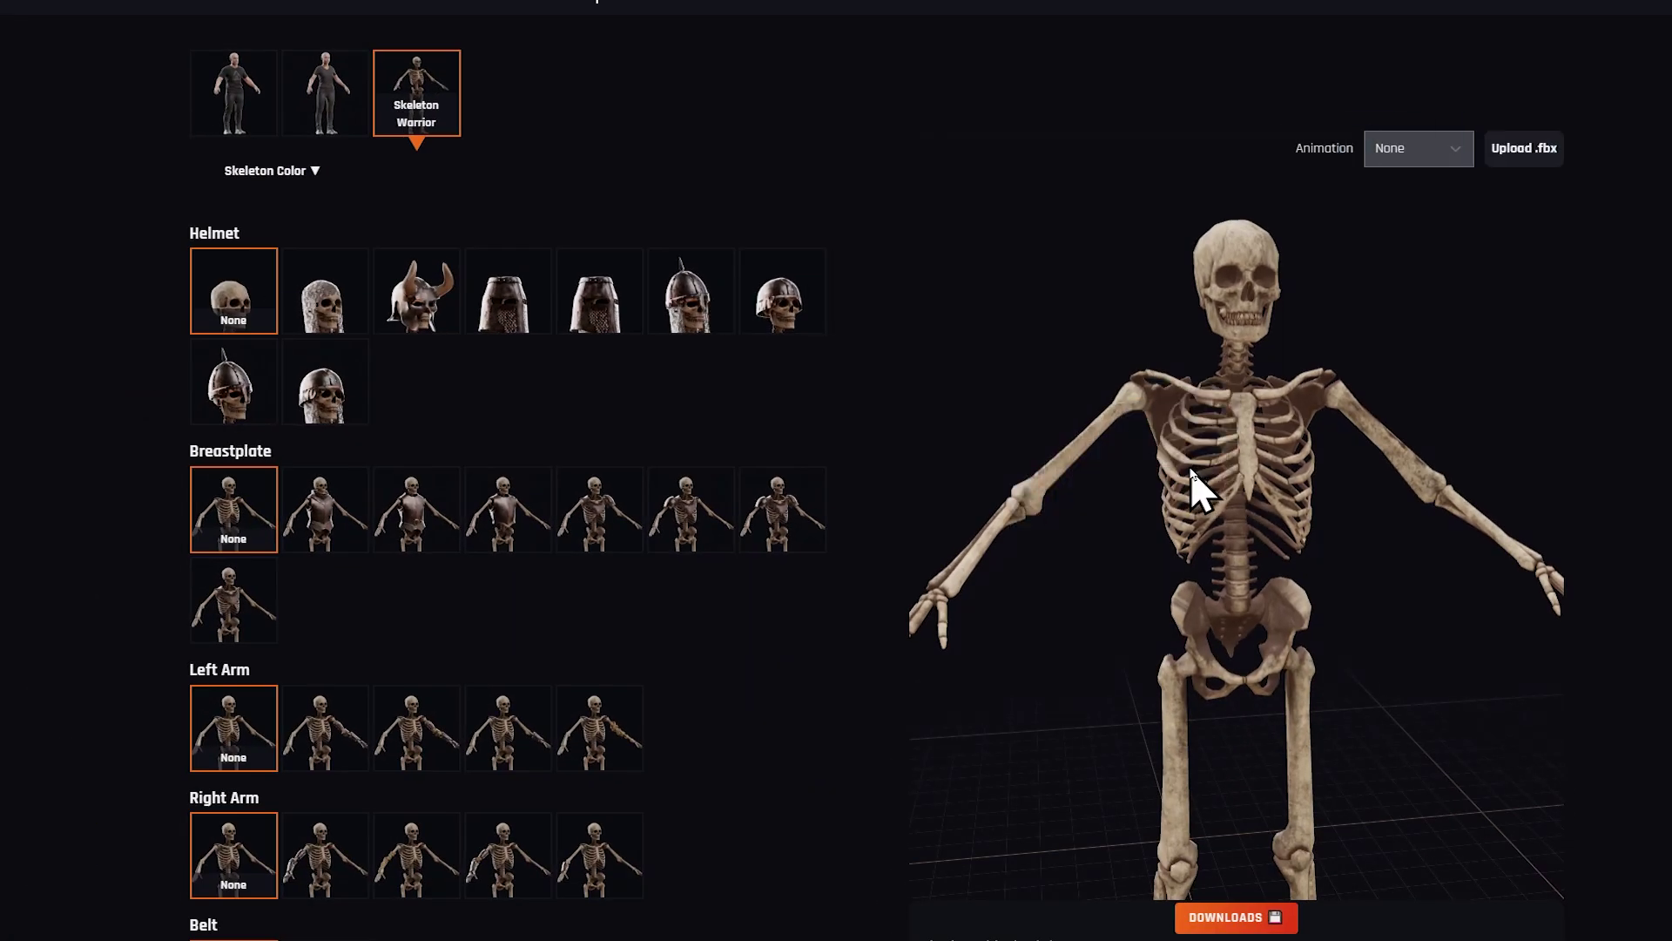
pyautogui.moveTo(1184, 532); pyautogui.dragTo(1165, 512)
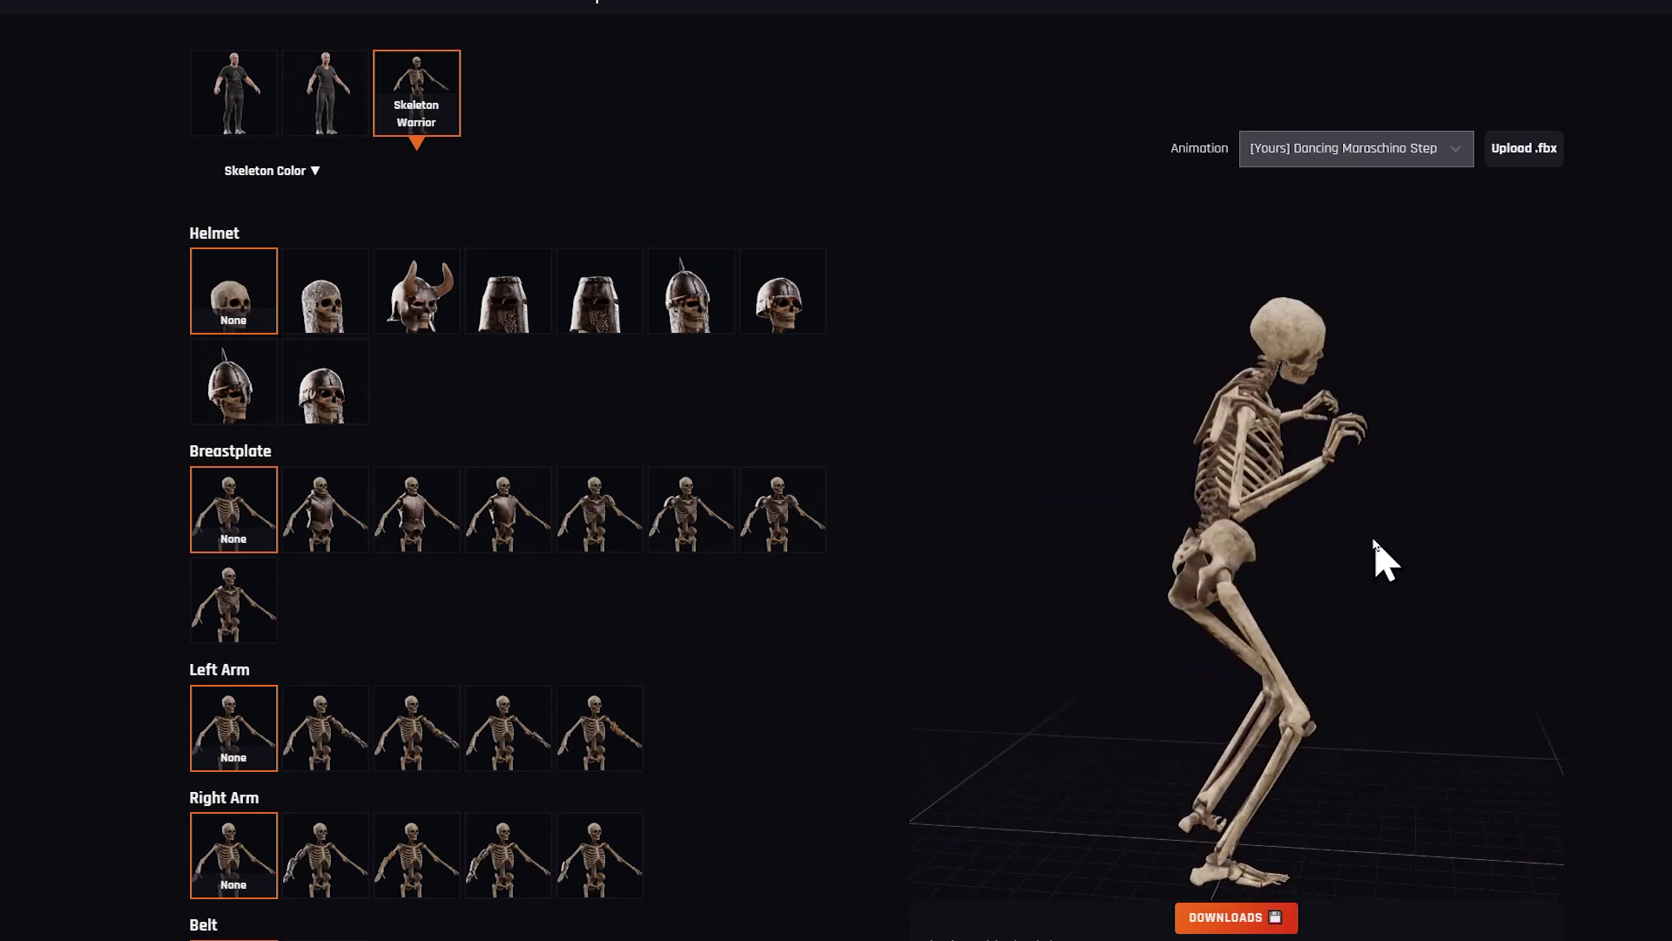
pyautogui.moveTo(1374, 560); pyautogui.dragTo(1140, 566)
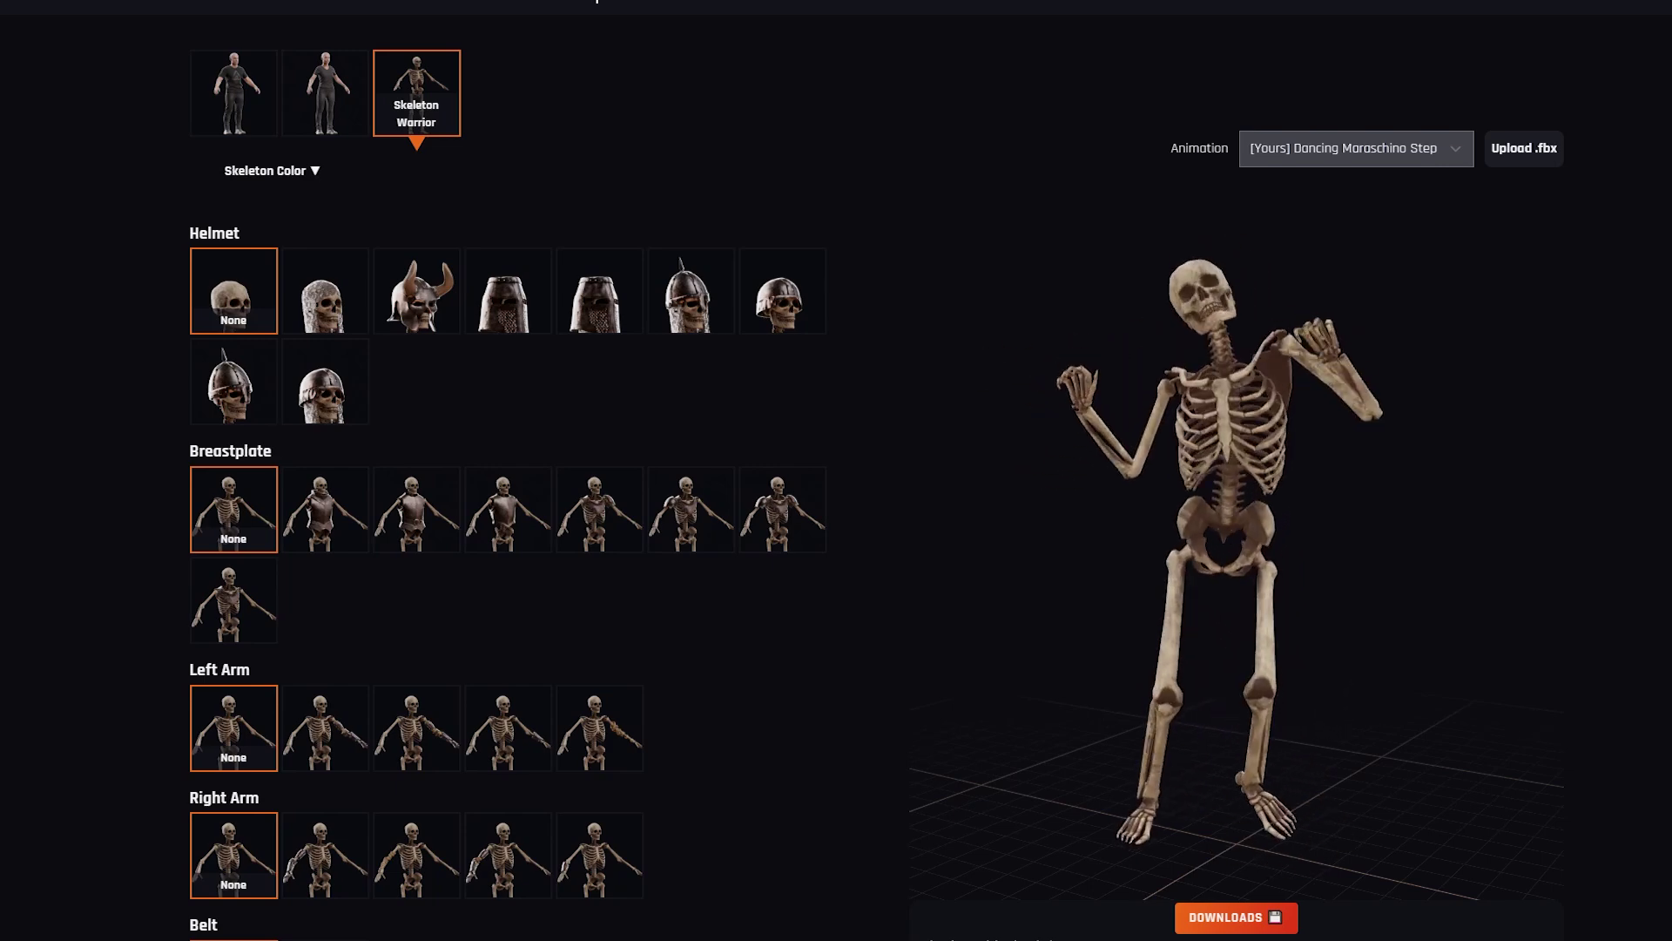
# Upload the Dancing Running Man .fbx and preview the Dancing Maraschino Step and Casual Idle animations on the skeleton.
pyautogui.moveTo(780, 370); pyautogui.dragTo(1201, 554)
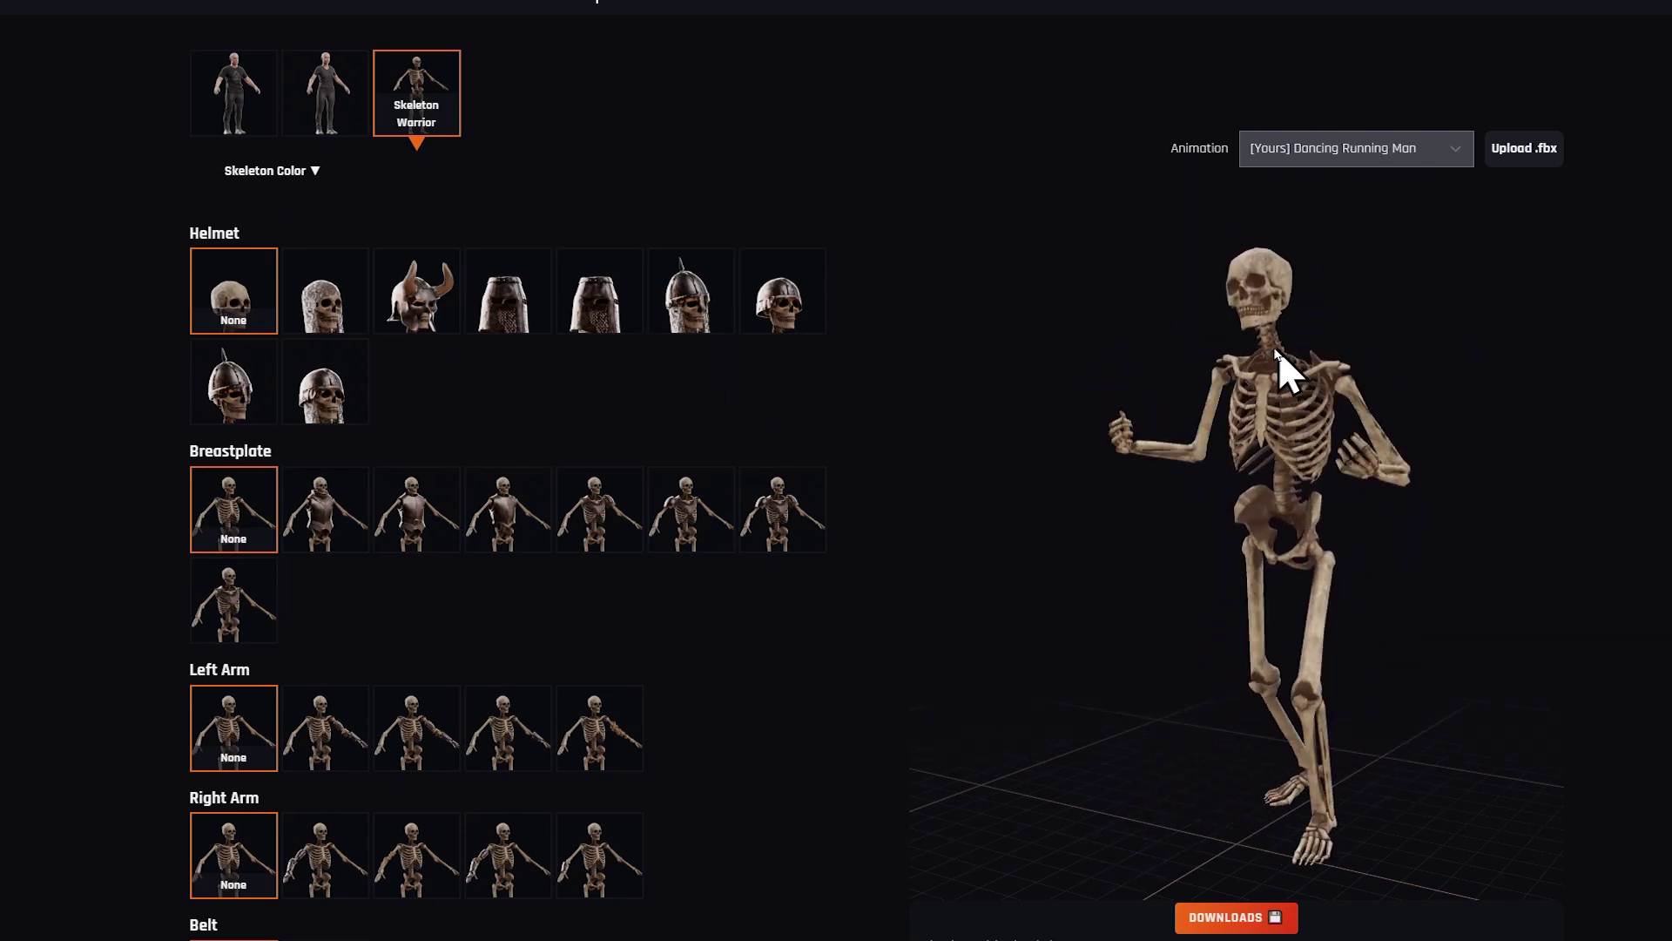
pyautogui.click(1405, 155)
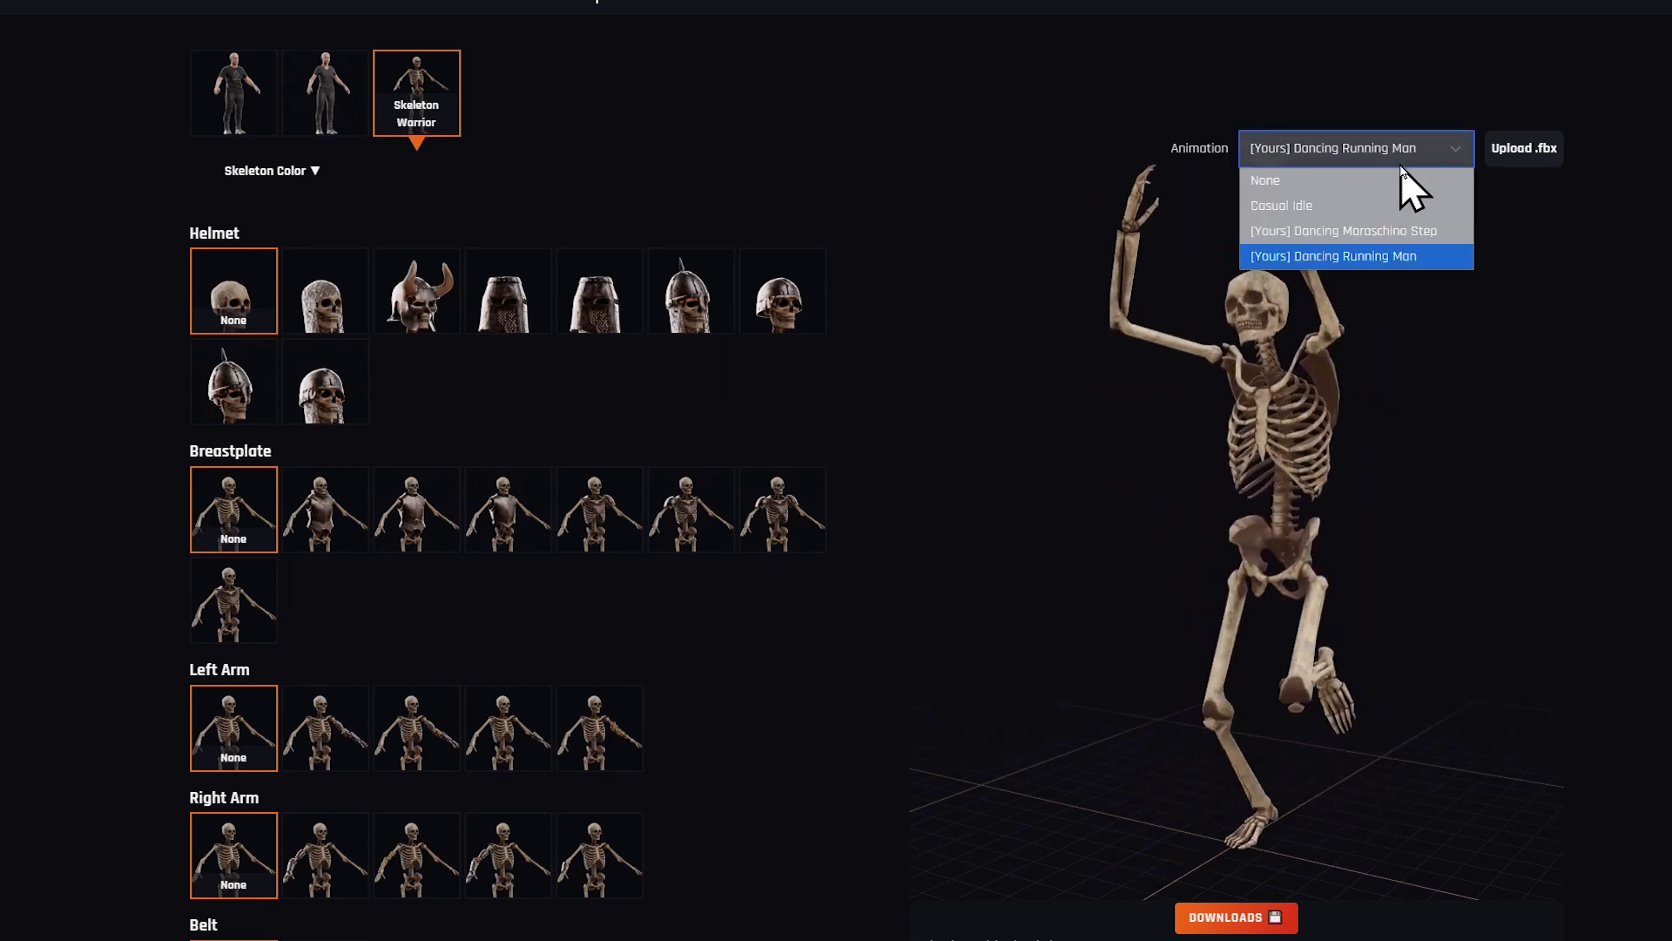
pyautogui.click(1419, 230)
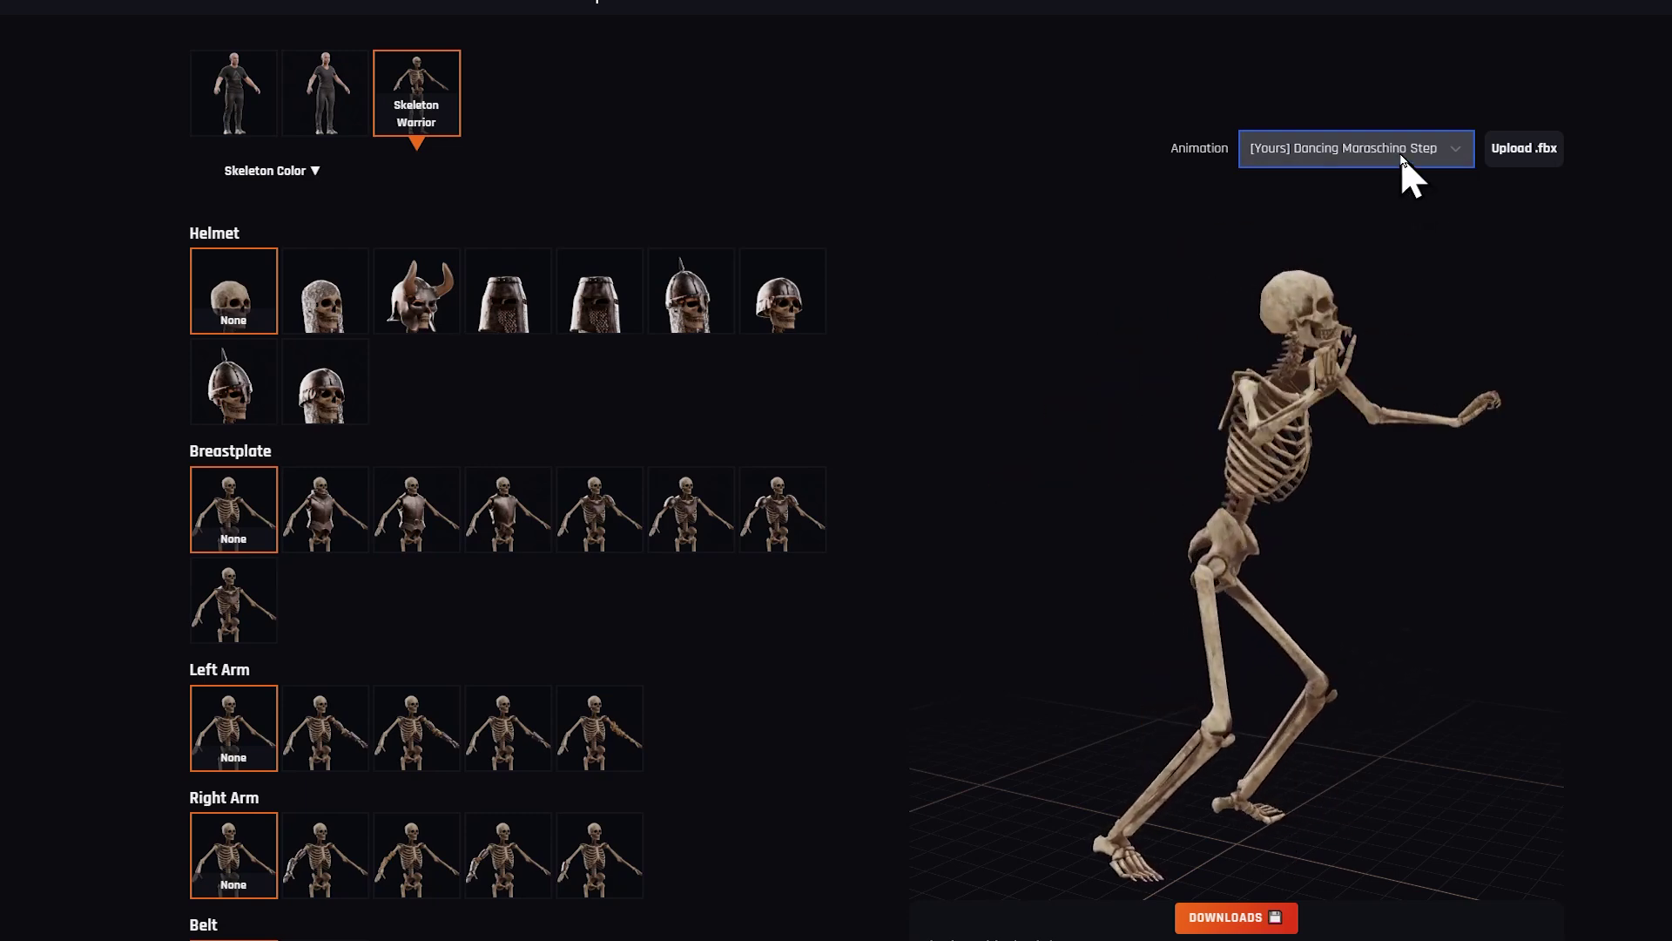
pyautogui.click(1406, 160)
pyautogui.click(1363, 207)
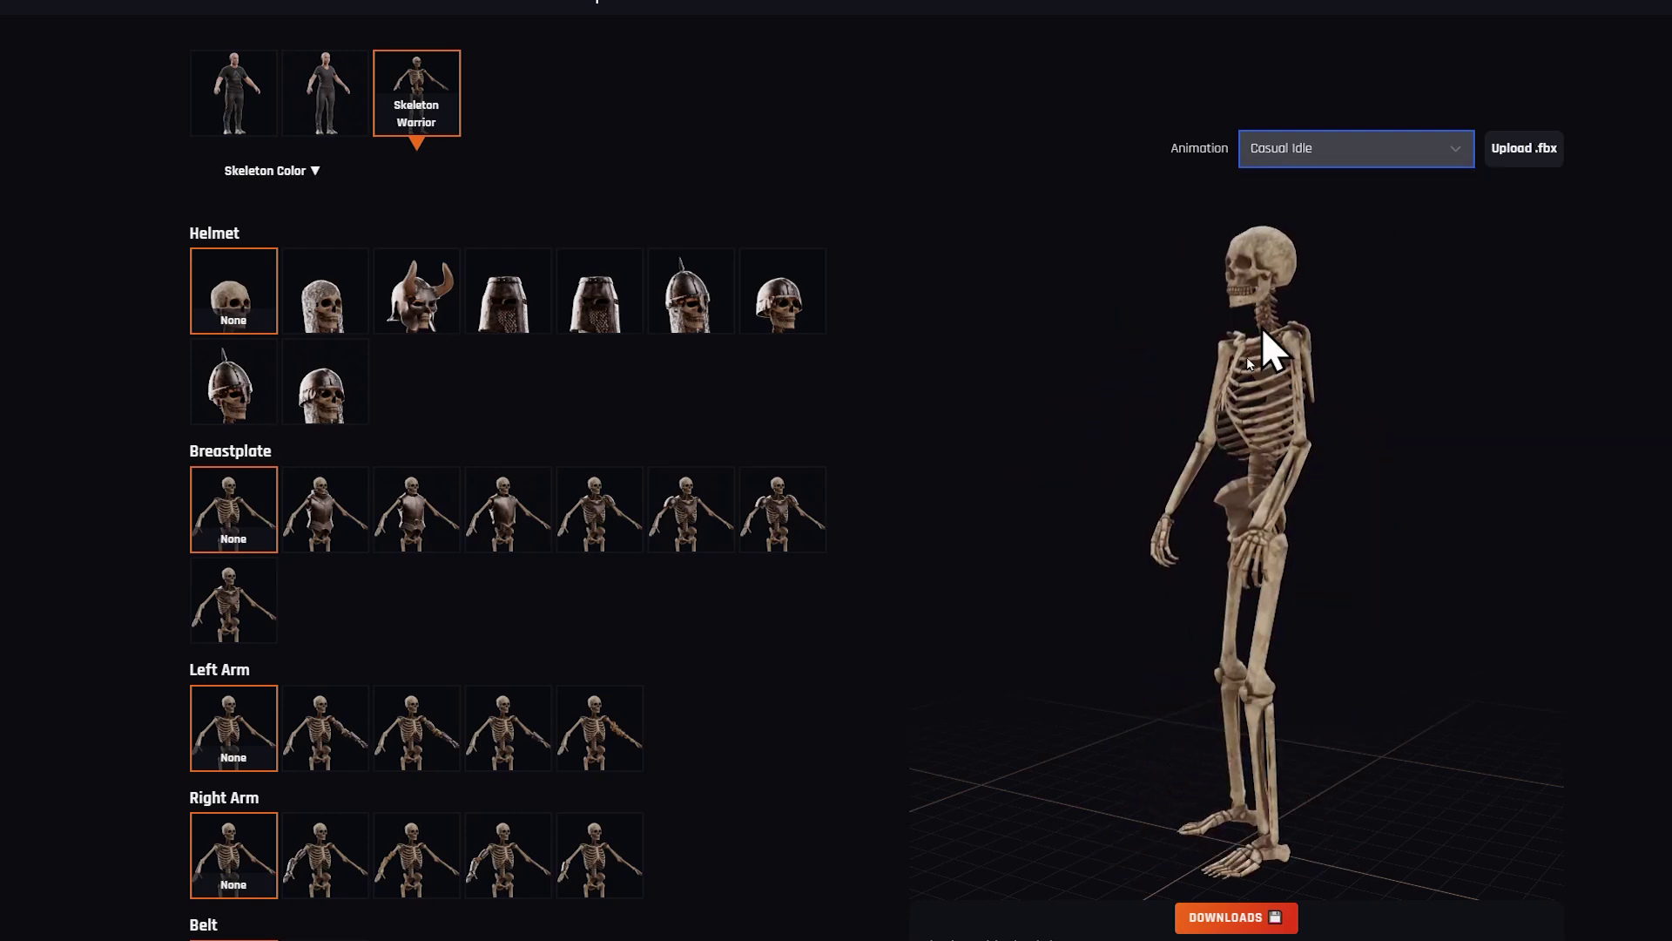
pyautogui.moveTo(1206, 505); pyautogui.dragTo(1242, 545)
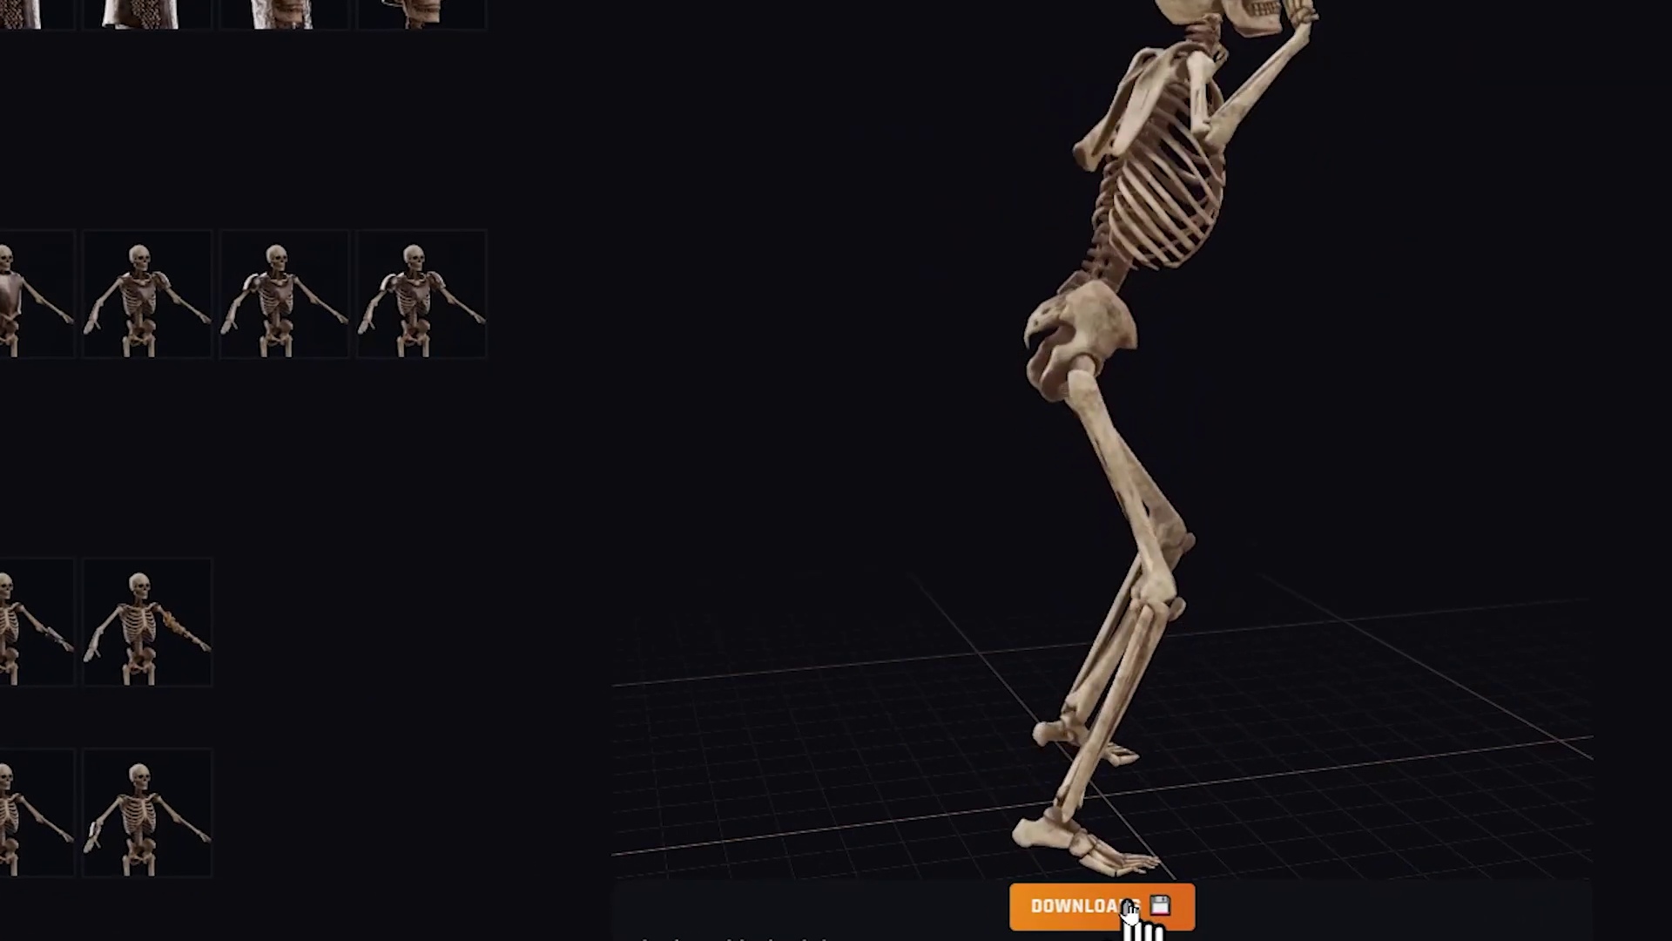
# Open the character's download options, then switch to Blender and play the imported skeleton's dance animation.
pyautogui.click(1129, 906)
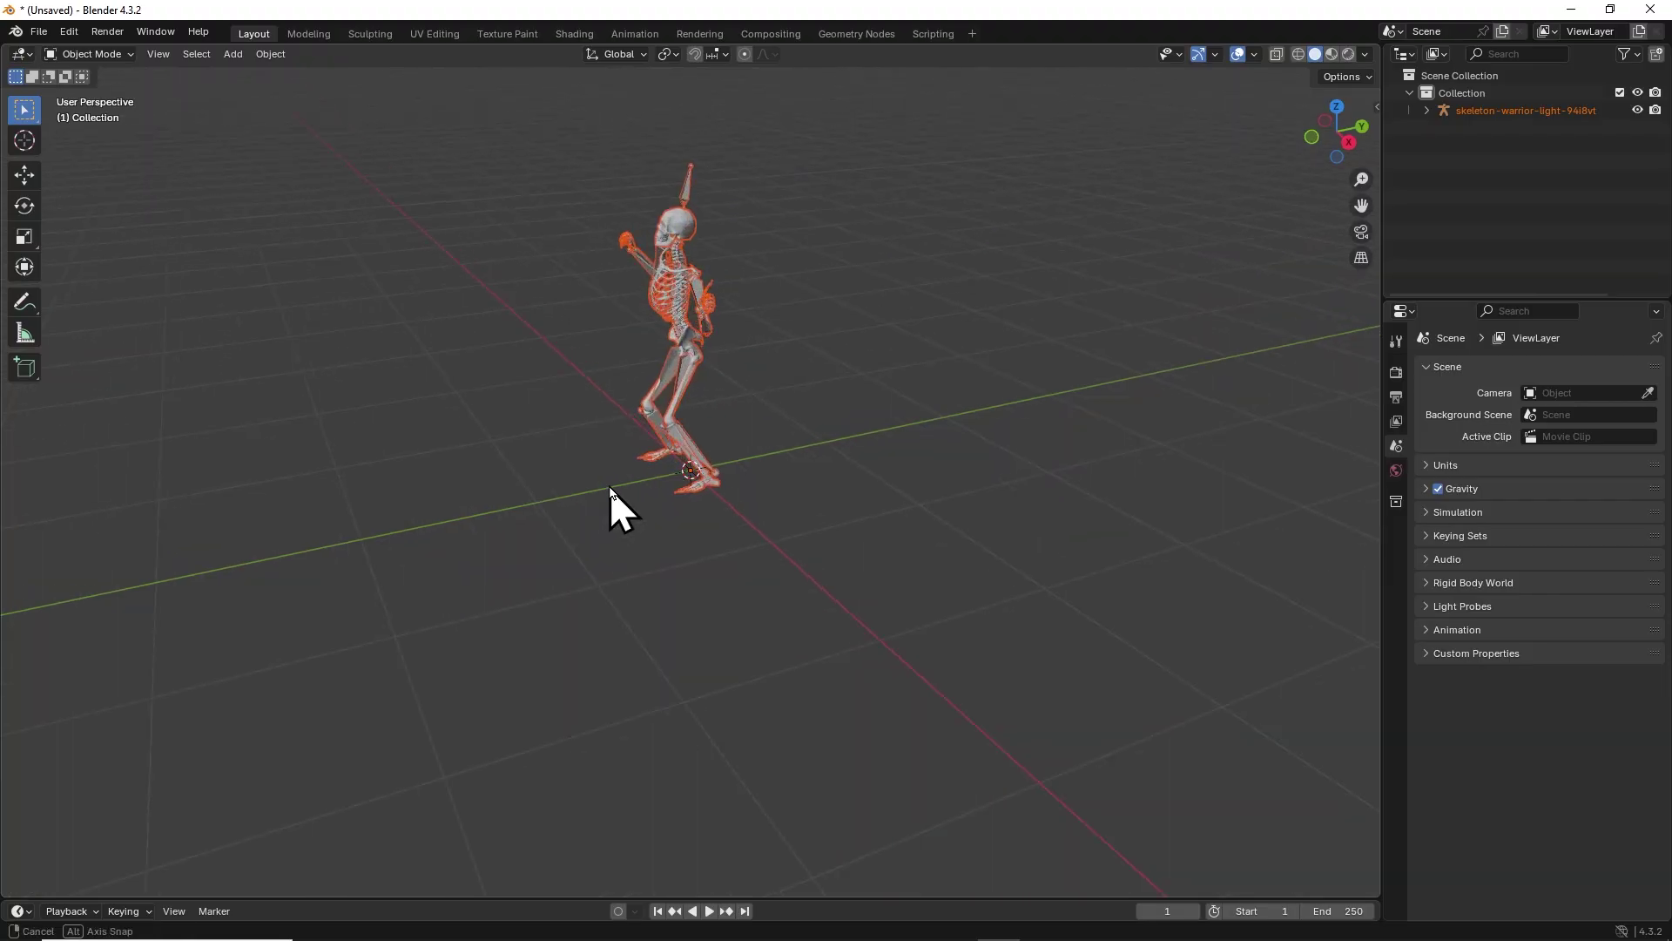
pyautogui.moveTo(609, 490); pyautogui.dragTo(650, 531)
pyautogui.press('space')
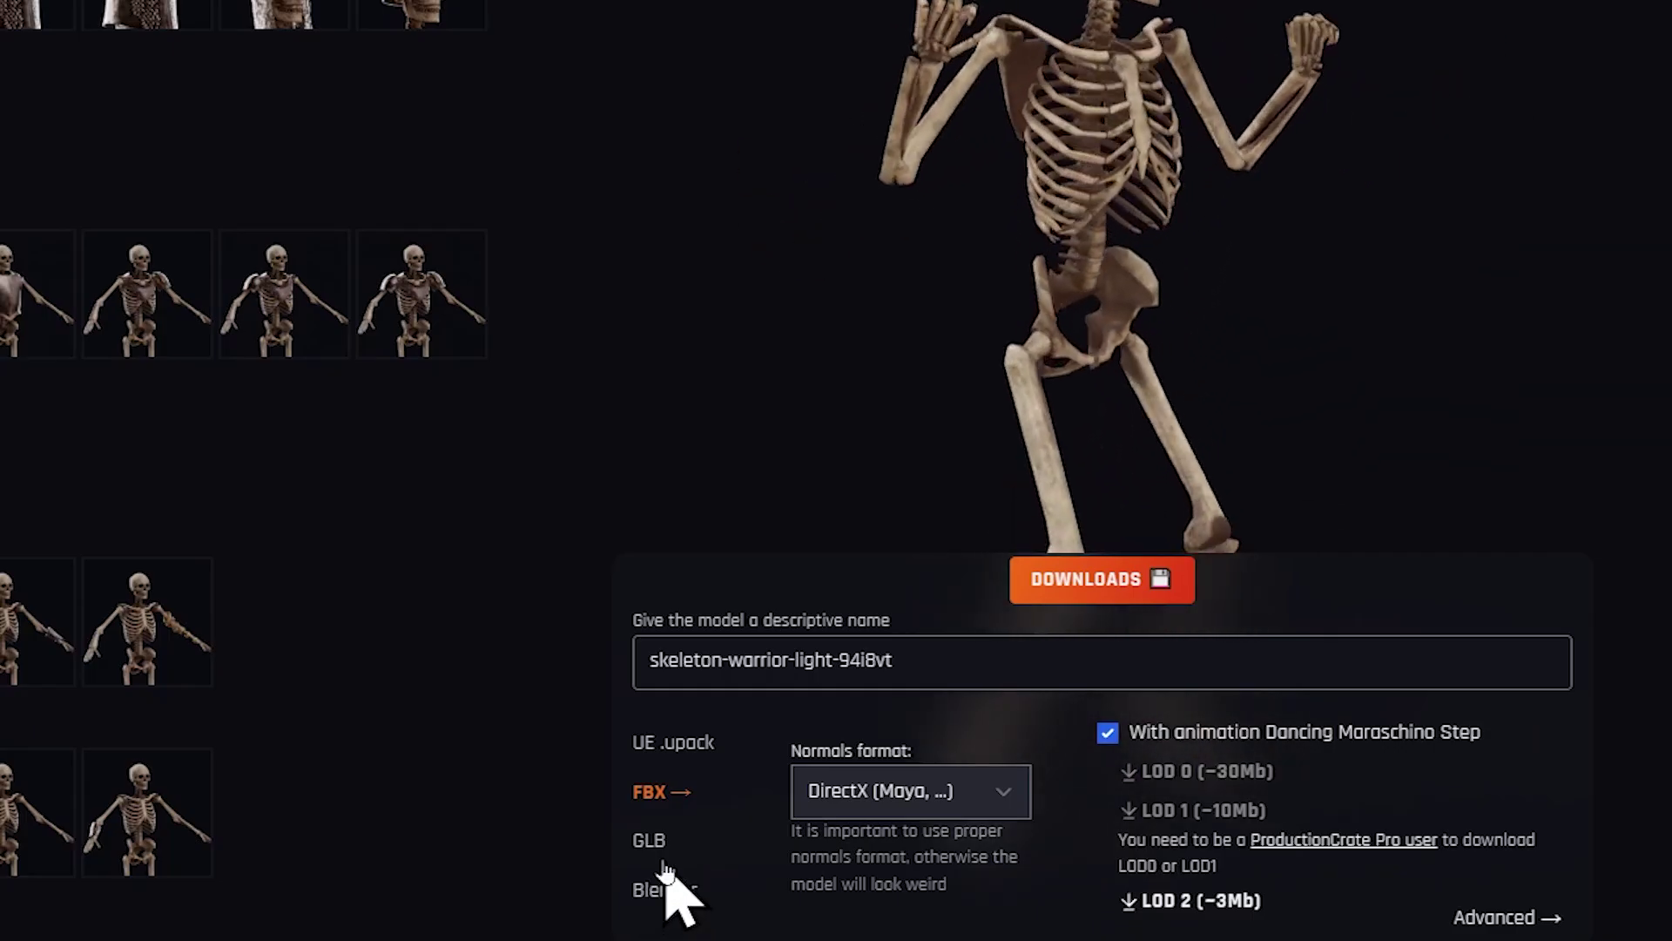
# Switch back to the ProductionCrate character creator and choose GLB as the skeleton's download format.
pyautogui.click(655, 843)
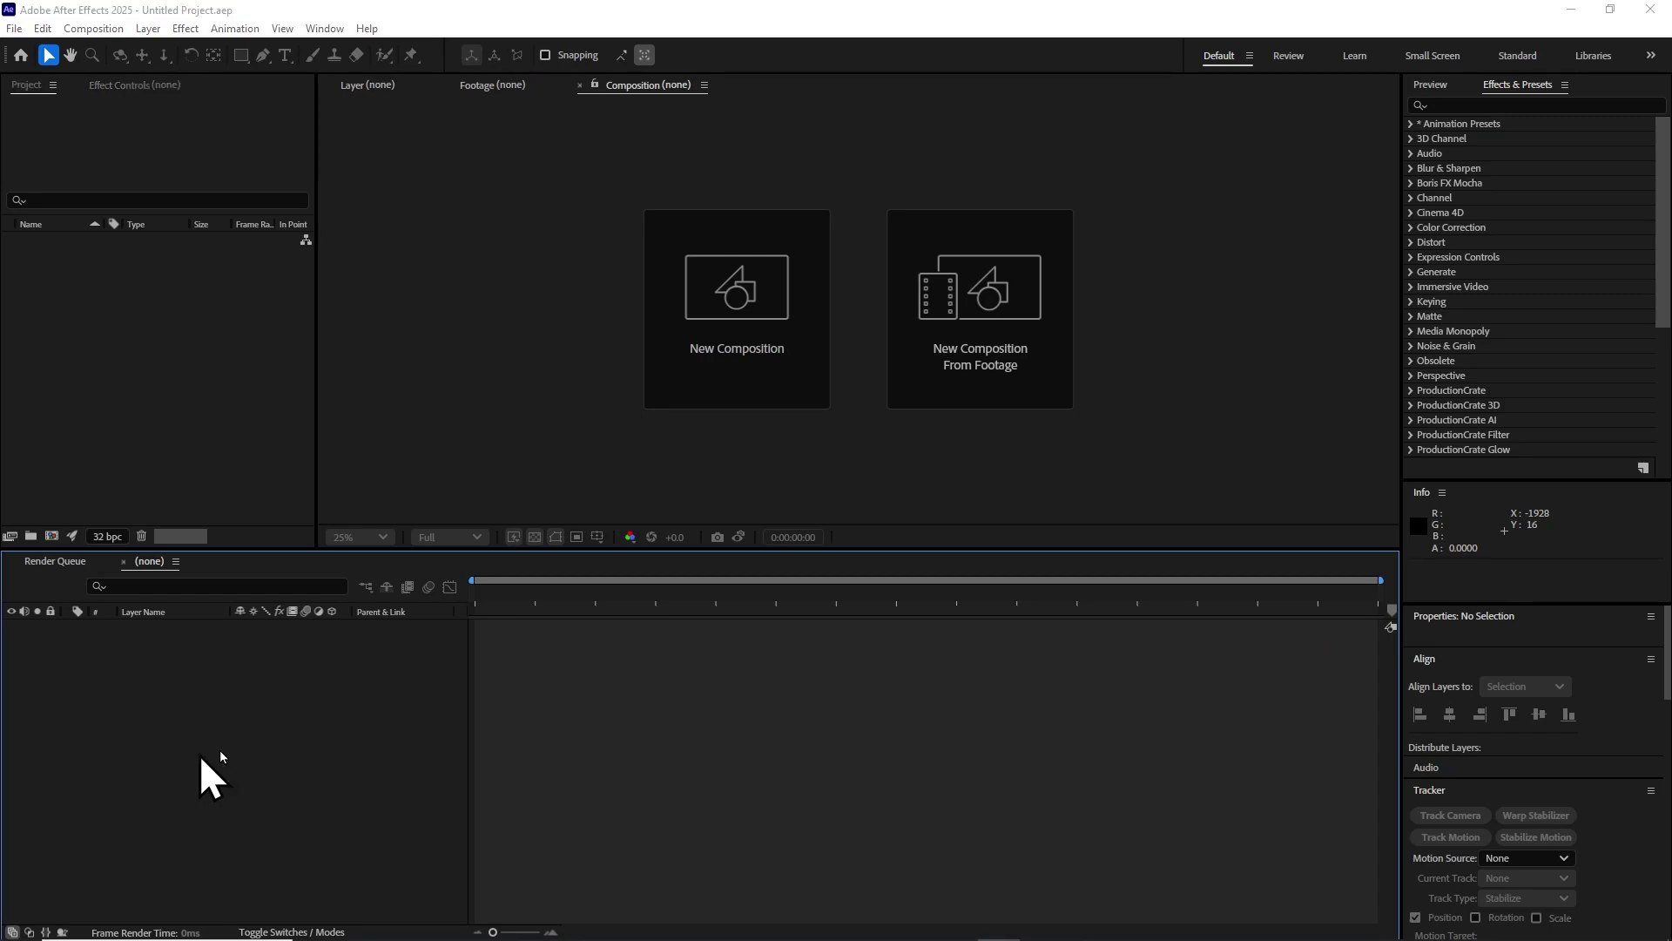
# Switch to After Effects and create an HD 1920x1080, 29.97 fps composition named SKELETON_DANCE.
pyautogui.hotkey('ctrl', 'n')
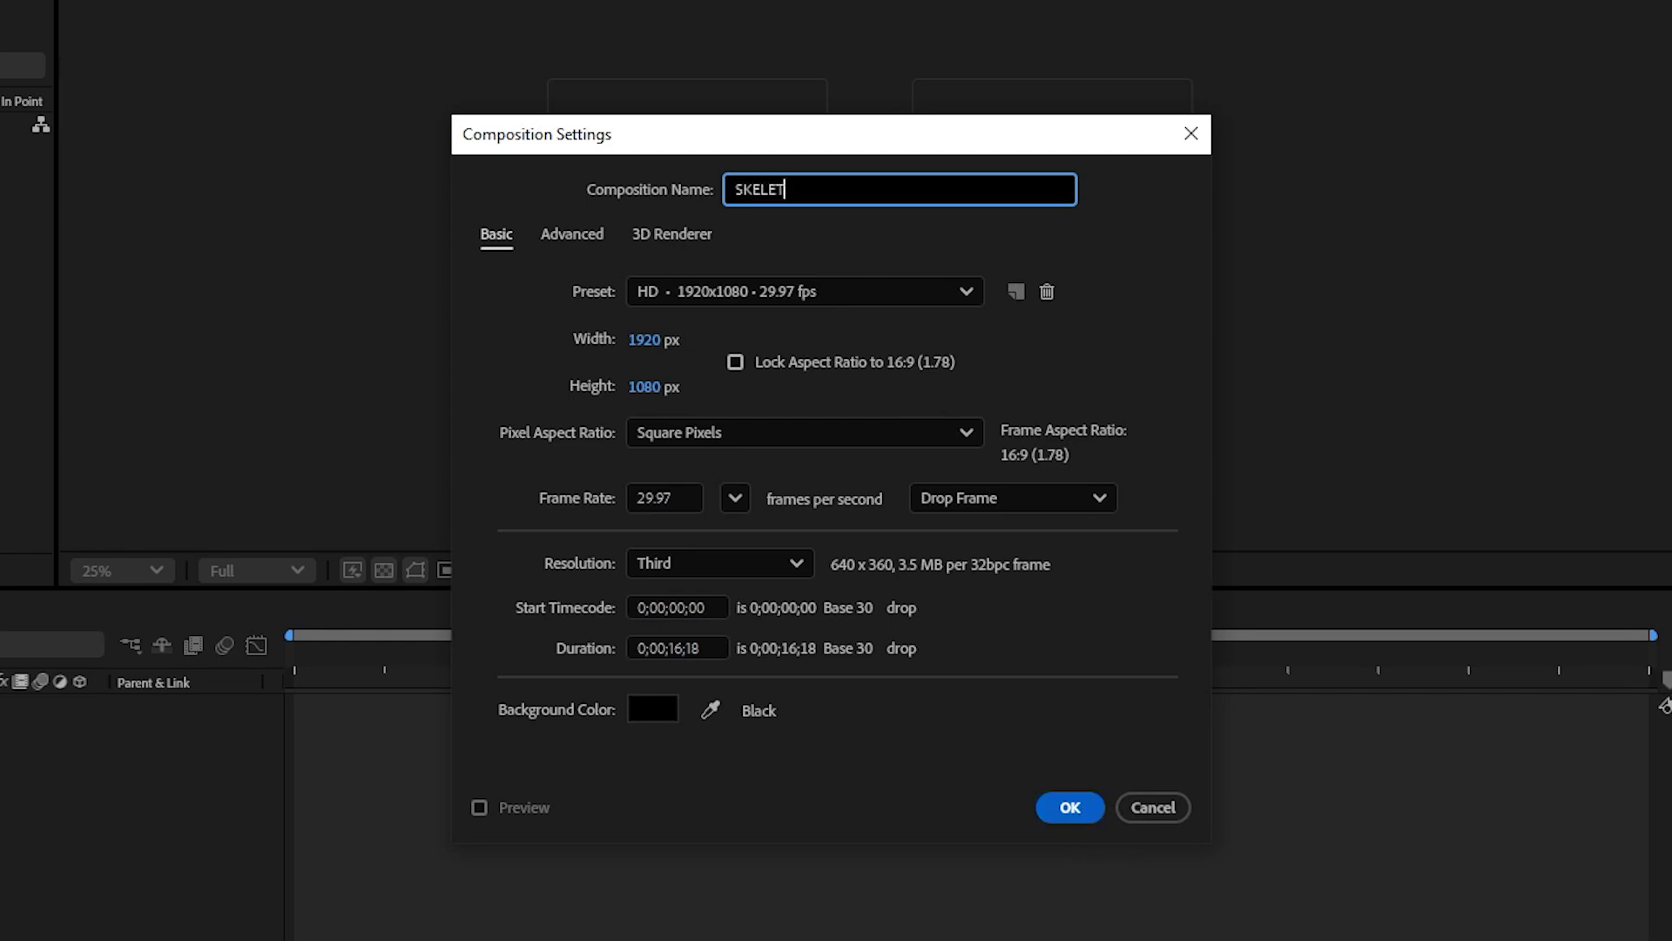
pyautogui.write('SKELETON_DANCE')
pyautogui.click(1070, 807)
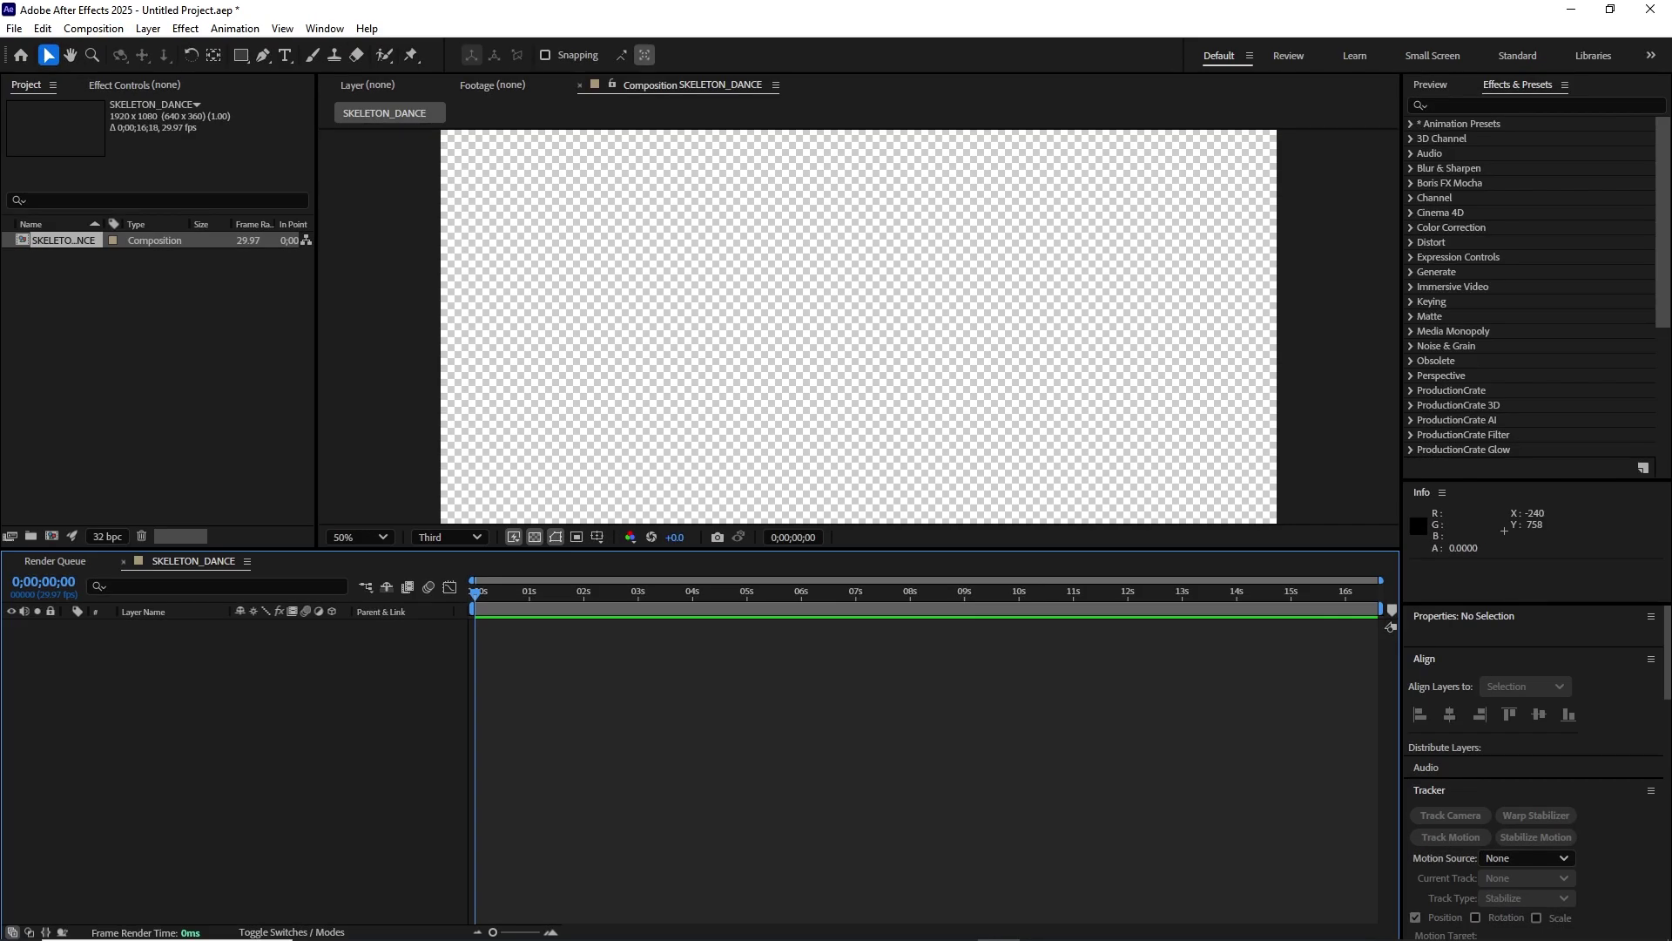
# Import the dancing skeleton .glb model into the SKELETON_DANCE composition and scale it to comp size.
pyautogui.moveTo(343, 449); pyautogui.dragTo(828, 348)
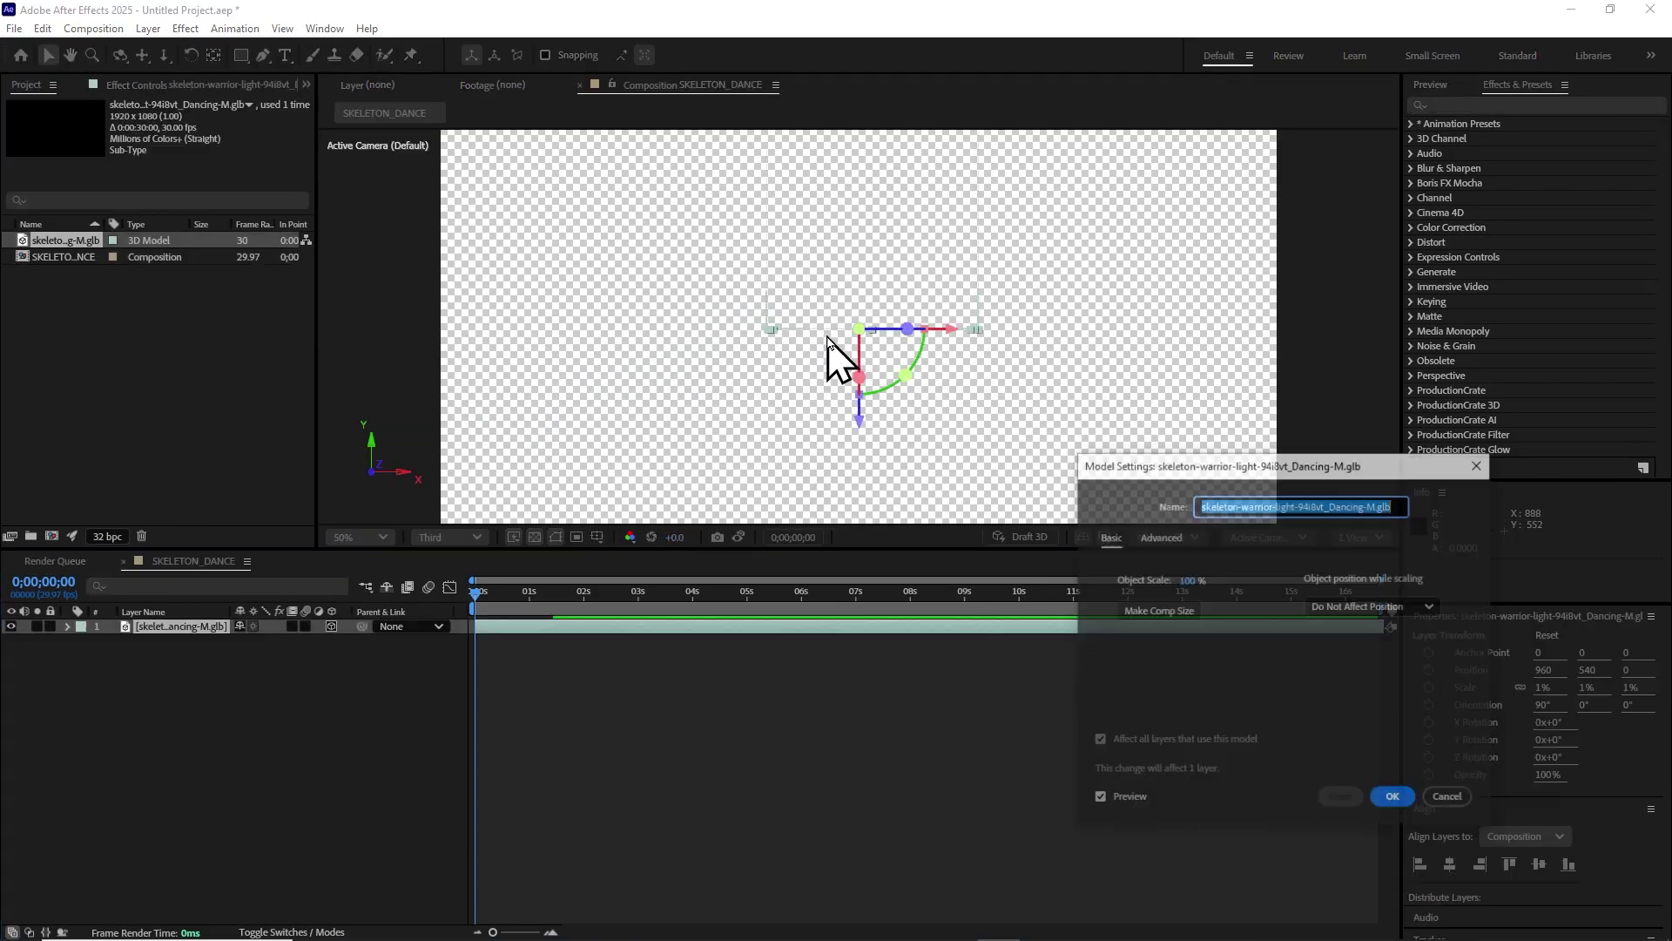
pyautogui.click(1178, 612)
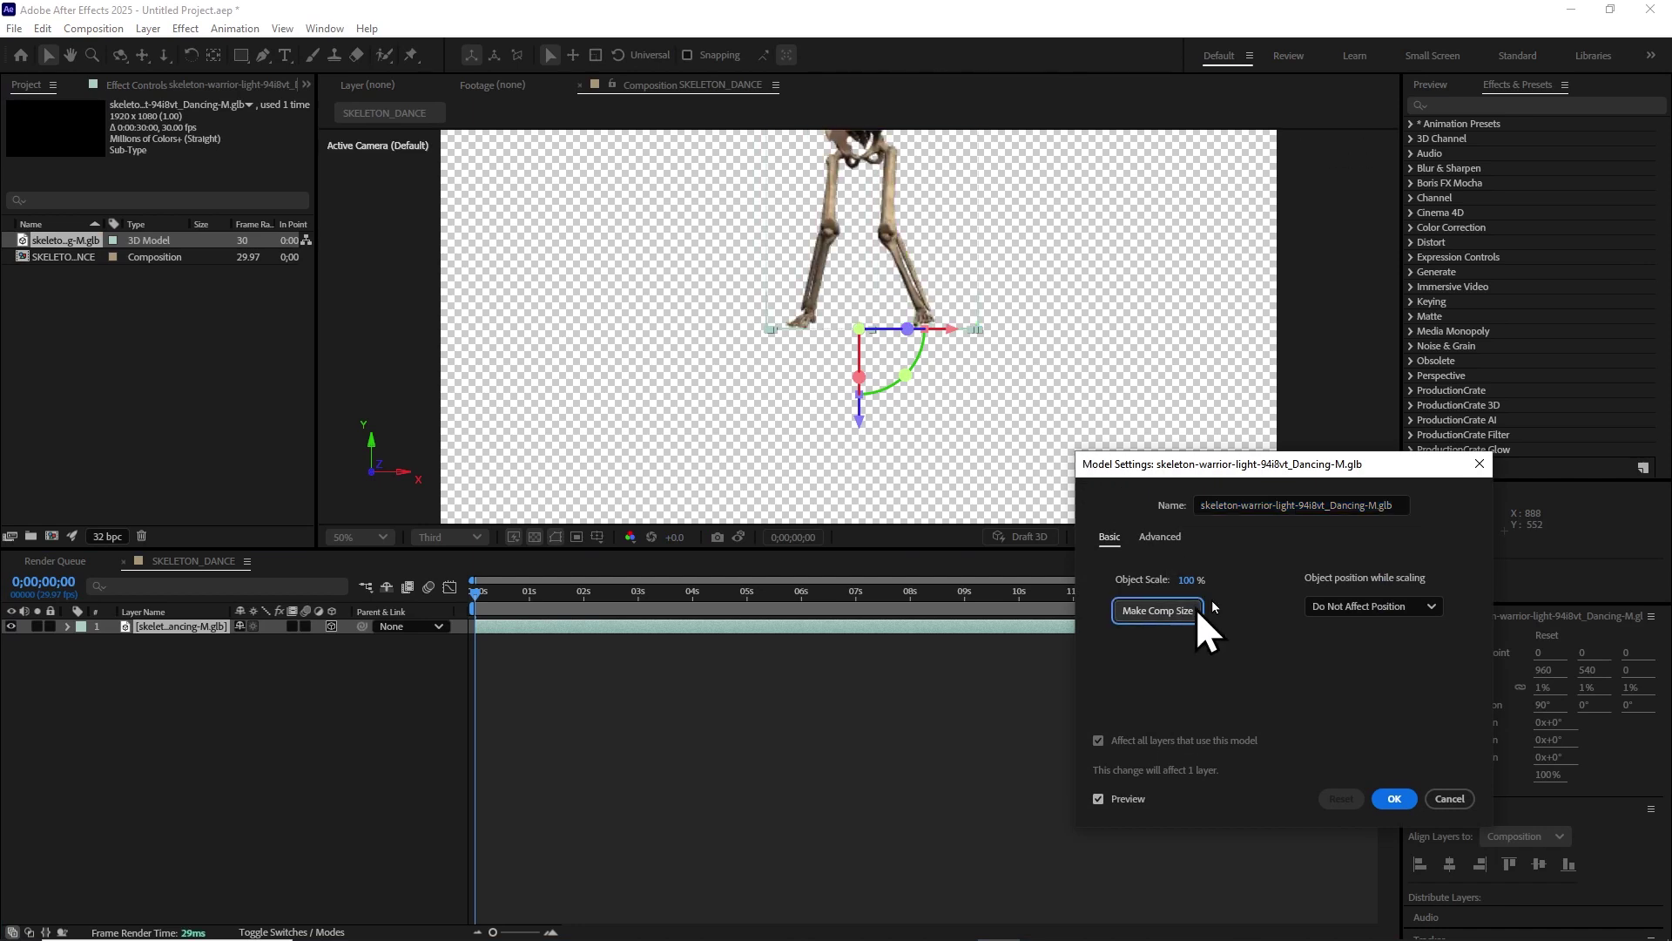
pyautogui.click(1392, 799)
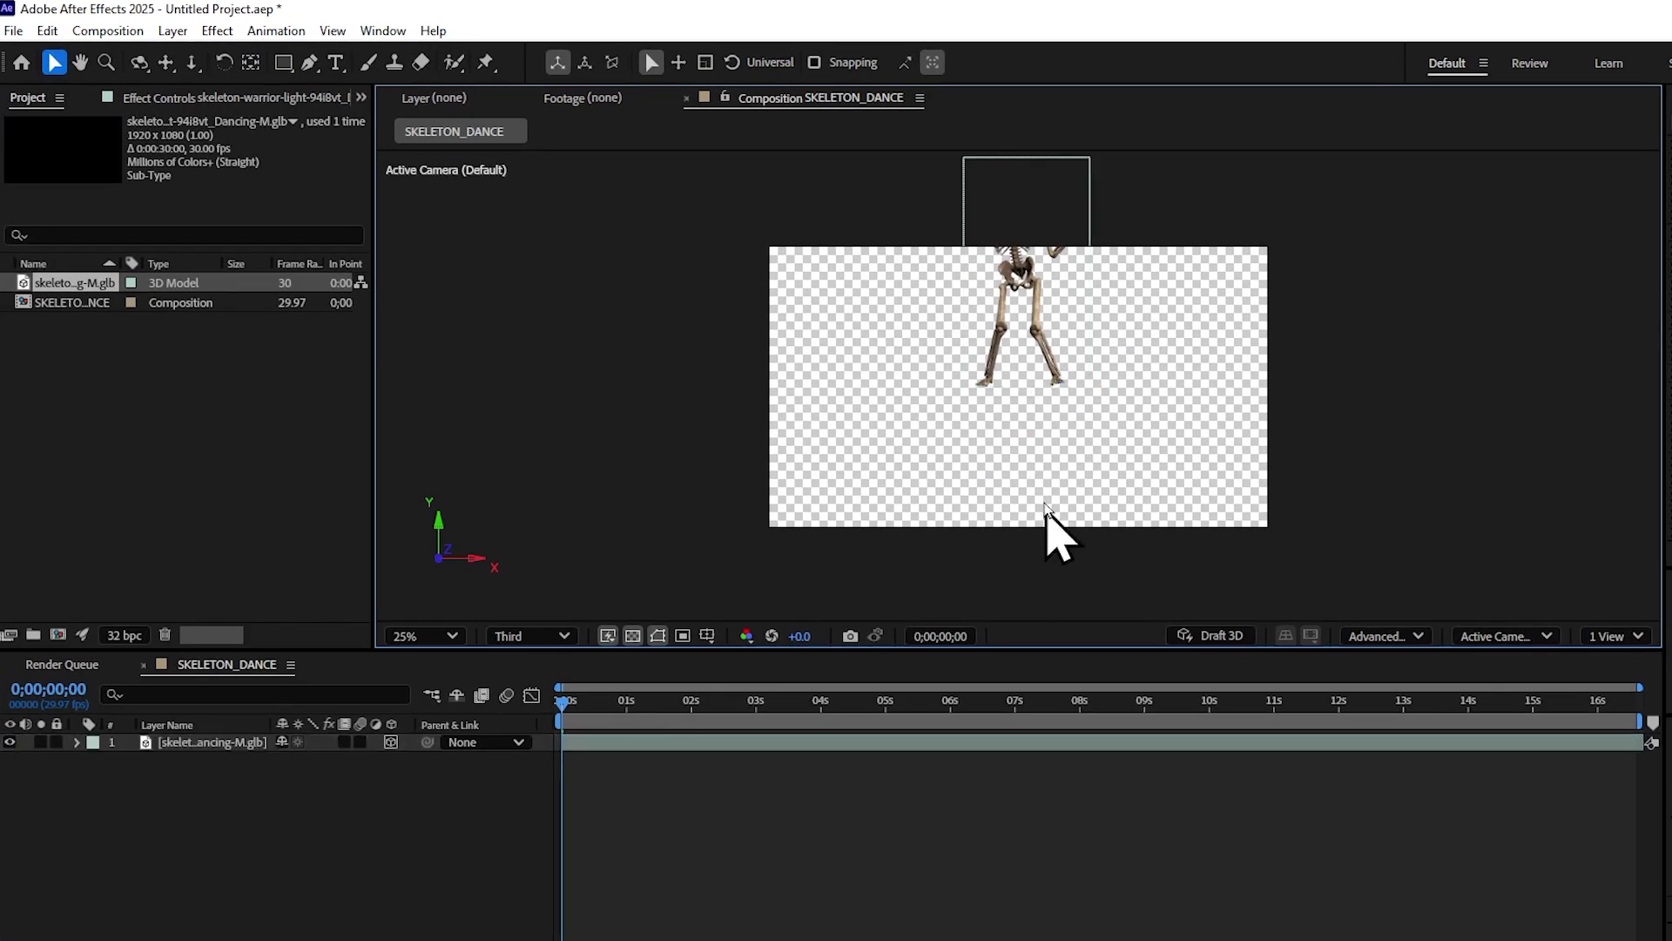
# Move the skeleton down so its feet stand near the frame's lower edge, and set the preview resolution to Full.
pyautogui.click(1015, 269)
pyautogui.moveTo(1023, 469); pyautogui.dragTo(1033, 603)
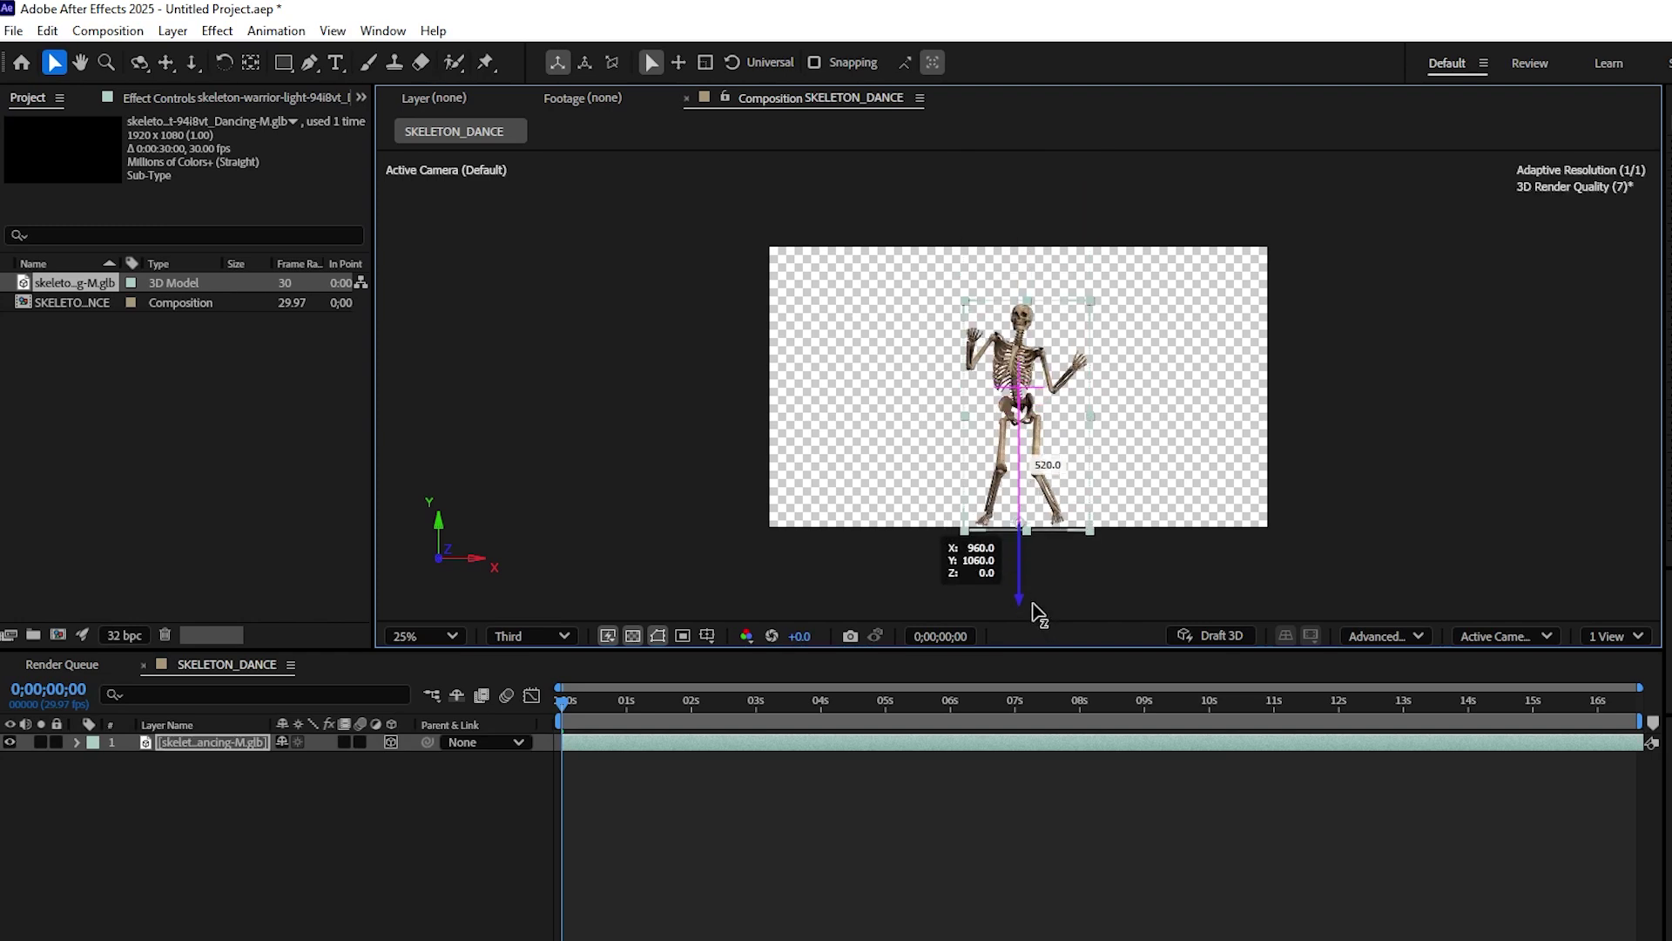
pyautogui.click(532, 636)
pyautogui.click(534, 702)
pyautogui.click(797, 383)
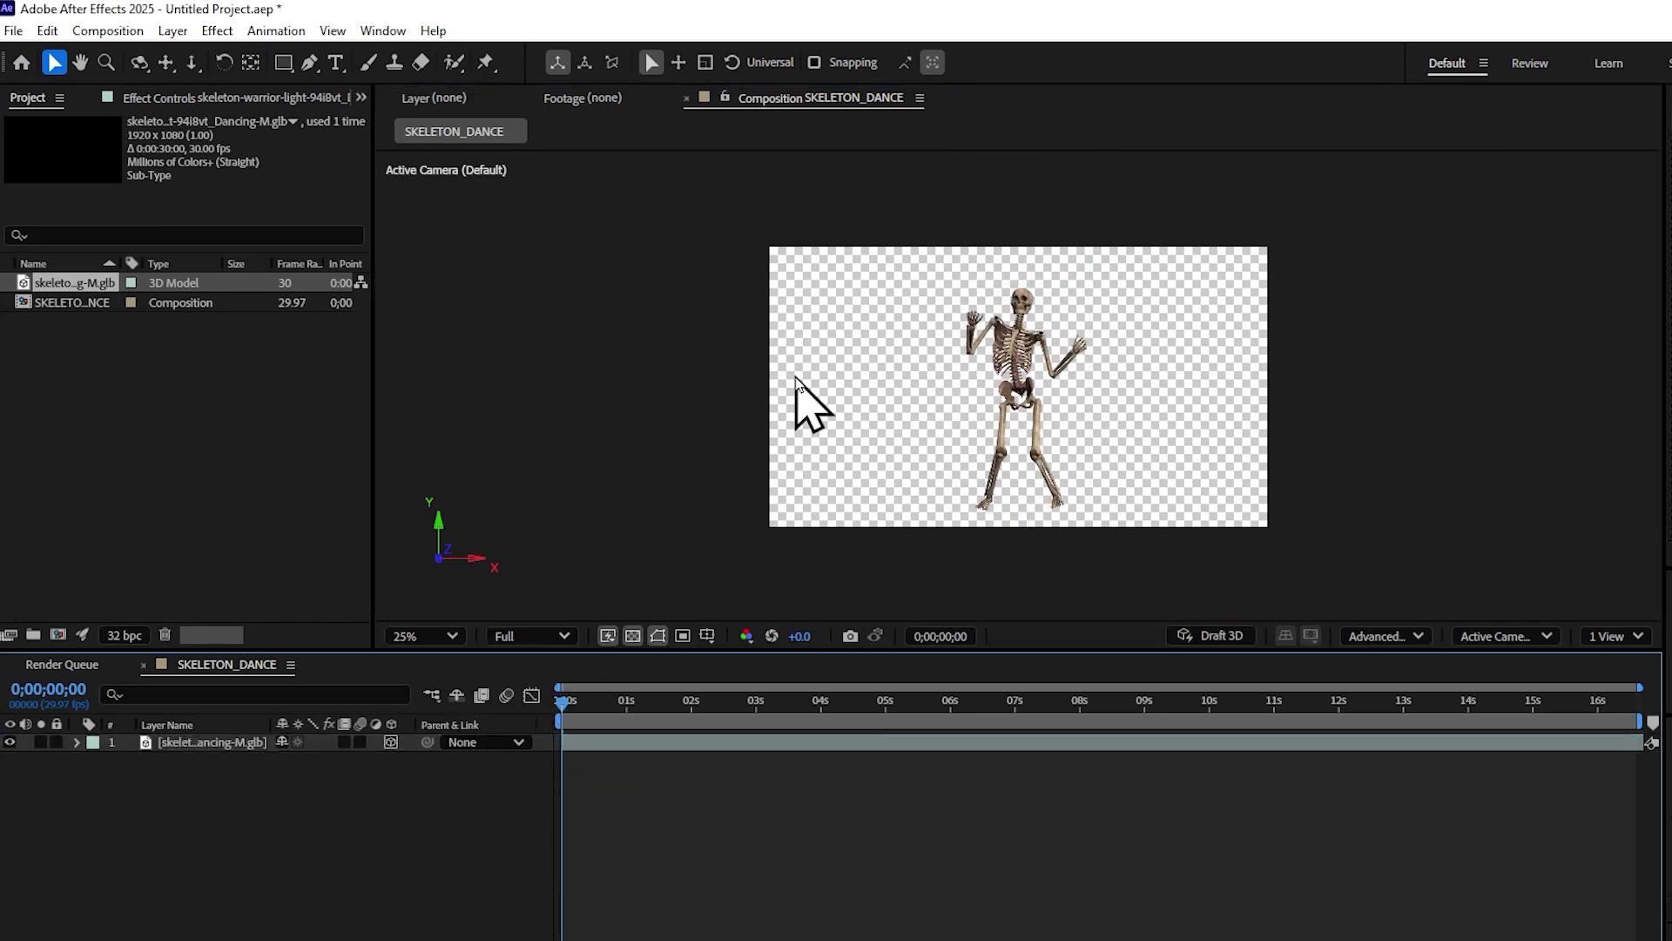
# Add a 1920 x 1080 black solid as a 3D layer, rotate it 90° on X and lower it to the skeleton's feet.
pyautogui.hotkey('ctrl', 'y')
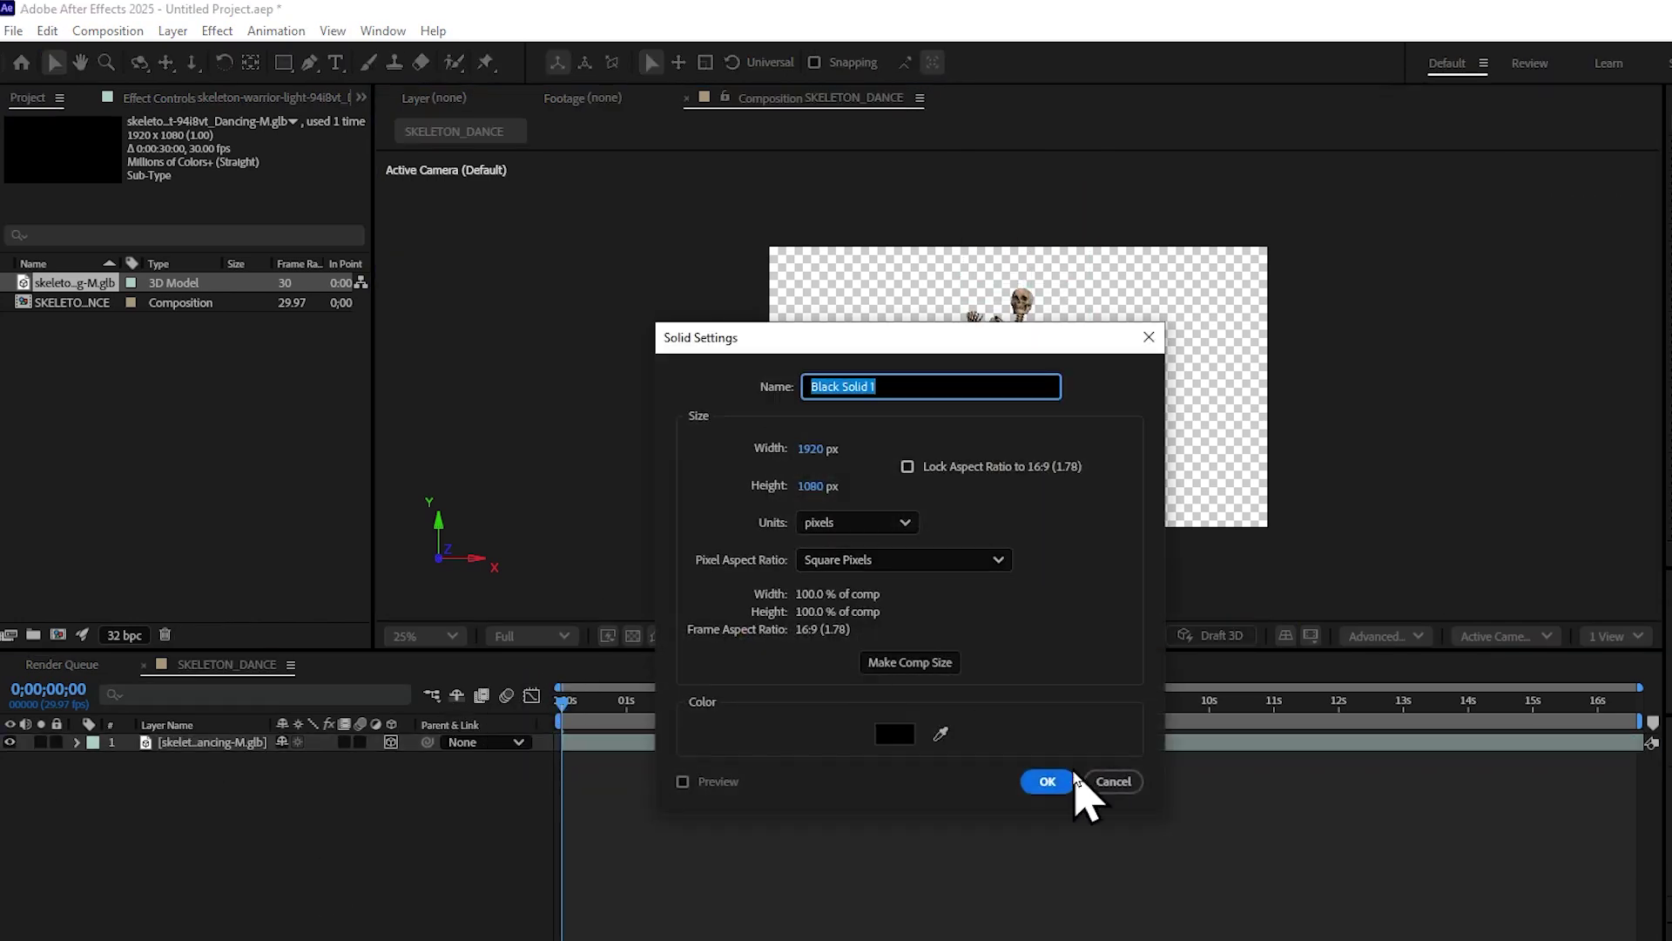
pyautogui.click(1045, 781)
pyautogui.press('r')
pyautogui.moveTo(314, 784)
pyautogui.mouseDown()
pyautogui.moveTo(348, 795)
pyautogui.moveTo(303, 783)
pyautogui.mouseUp()
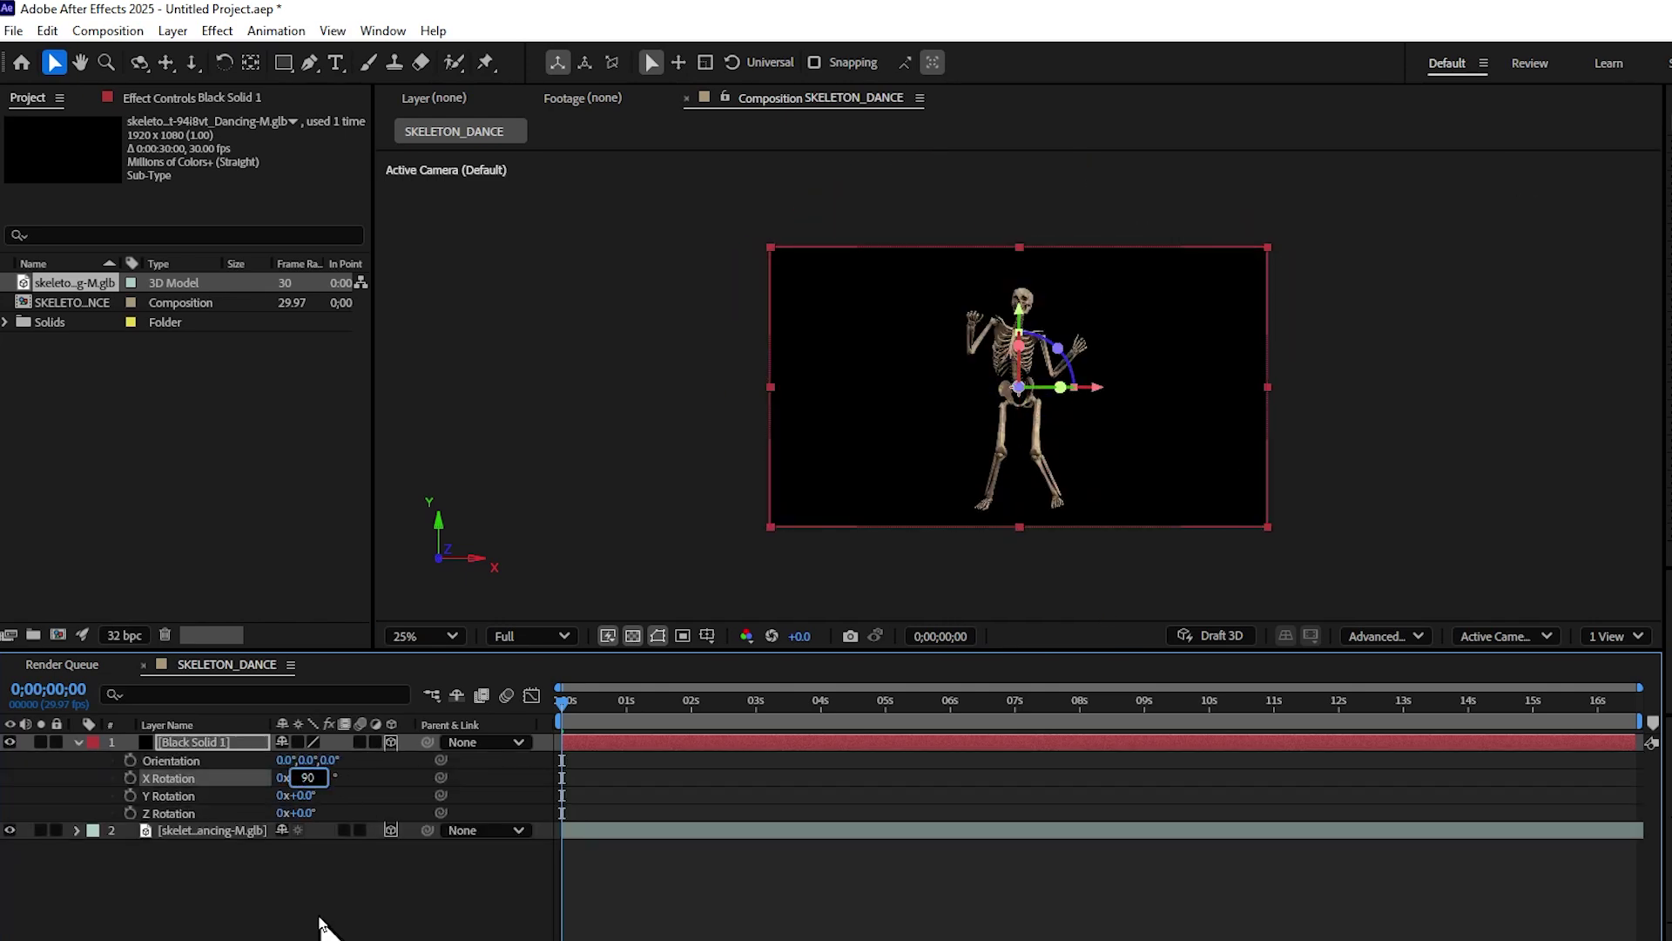
pyautogui.write('90')
pyautogui.press('Return')
pyautogui.click(193, 743)
pyautogui.moveTo(1020, 477); pyautogui.dragTo(1020, 601)
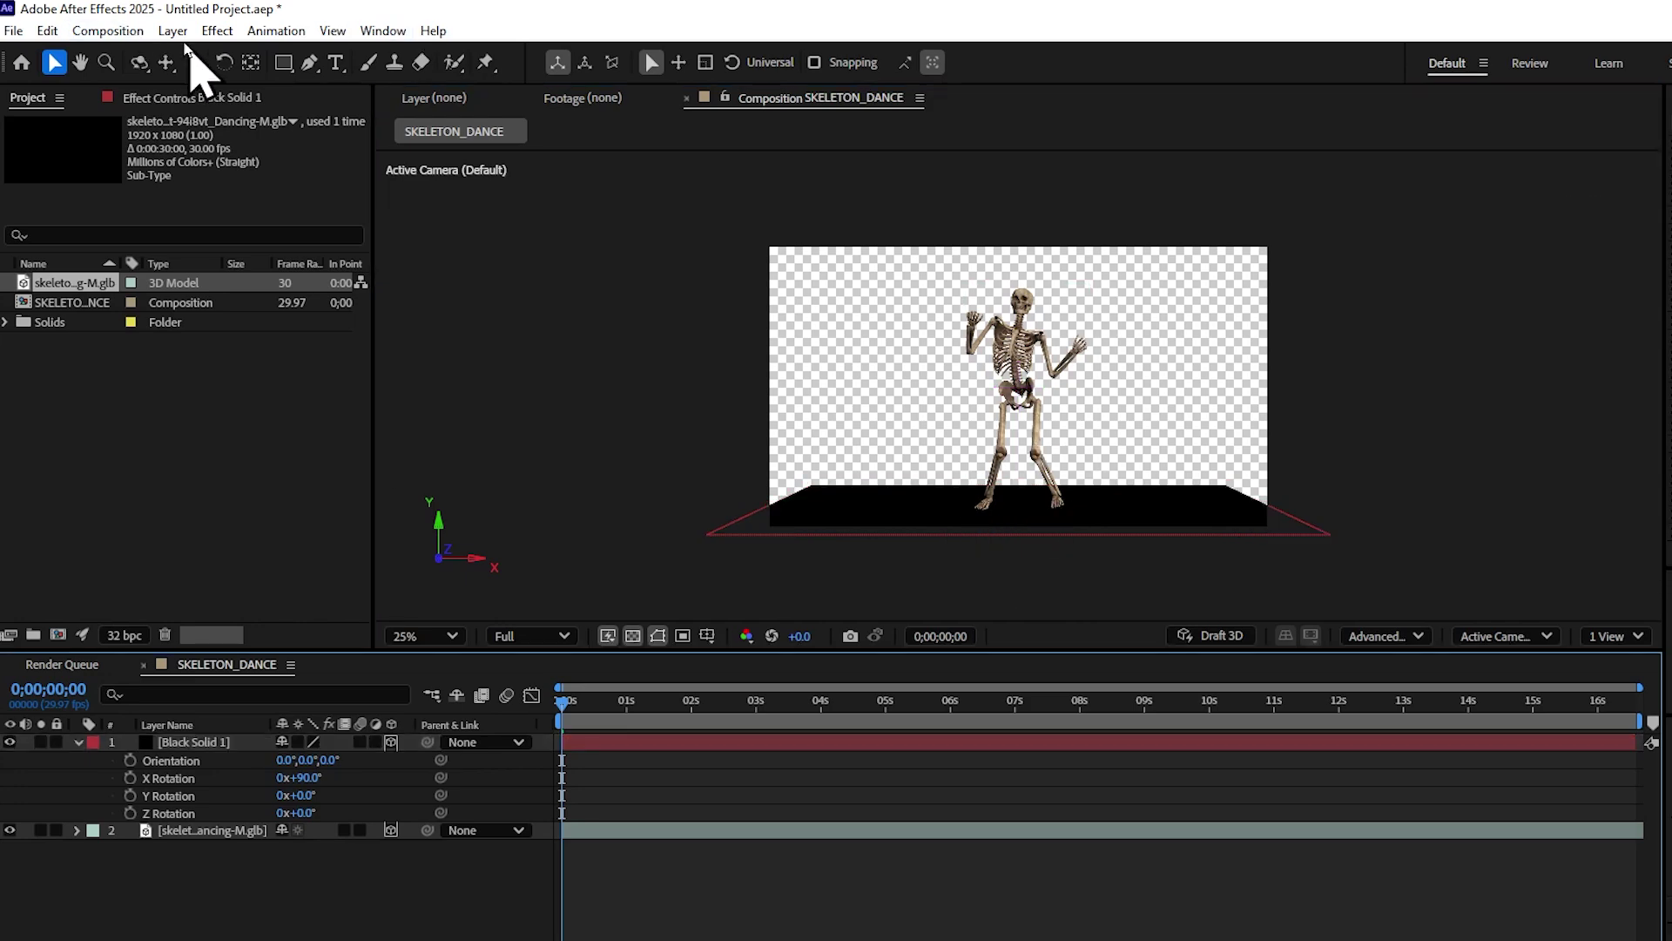
# Add a new light layer with the light type set to Environment.
pyautogui.click(174, 31)
pyautogui.moveTo(209, 54)
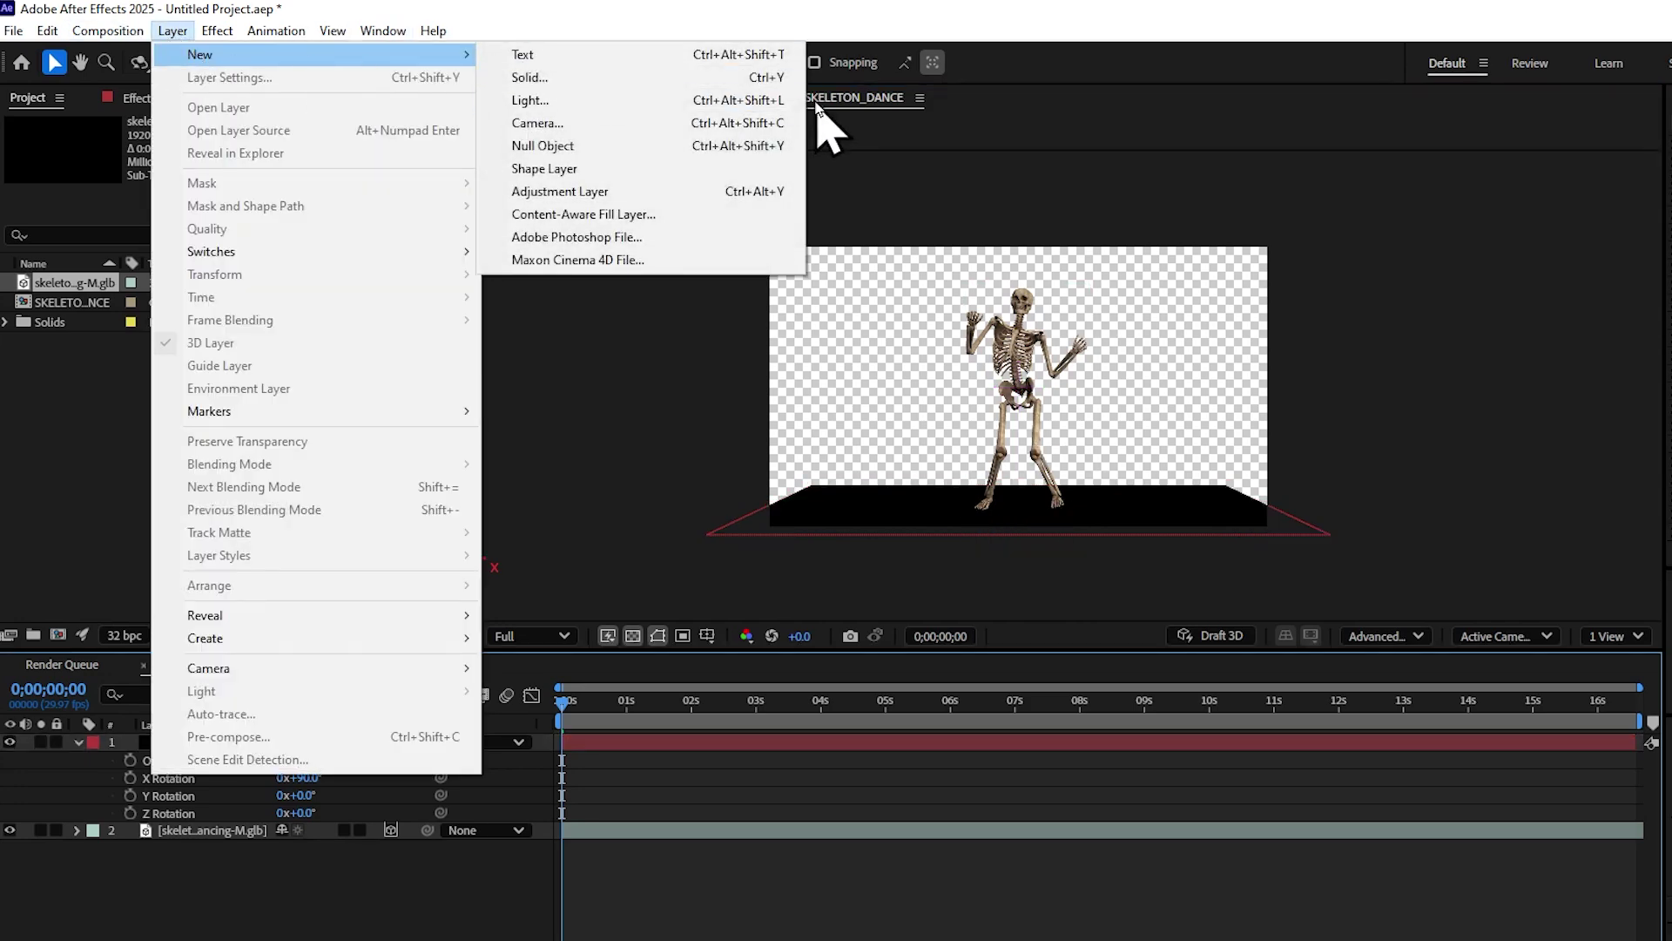
pyautogui.click(697, 100)
pyautogui.click(769, 361)
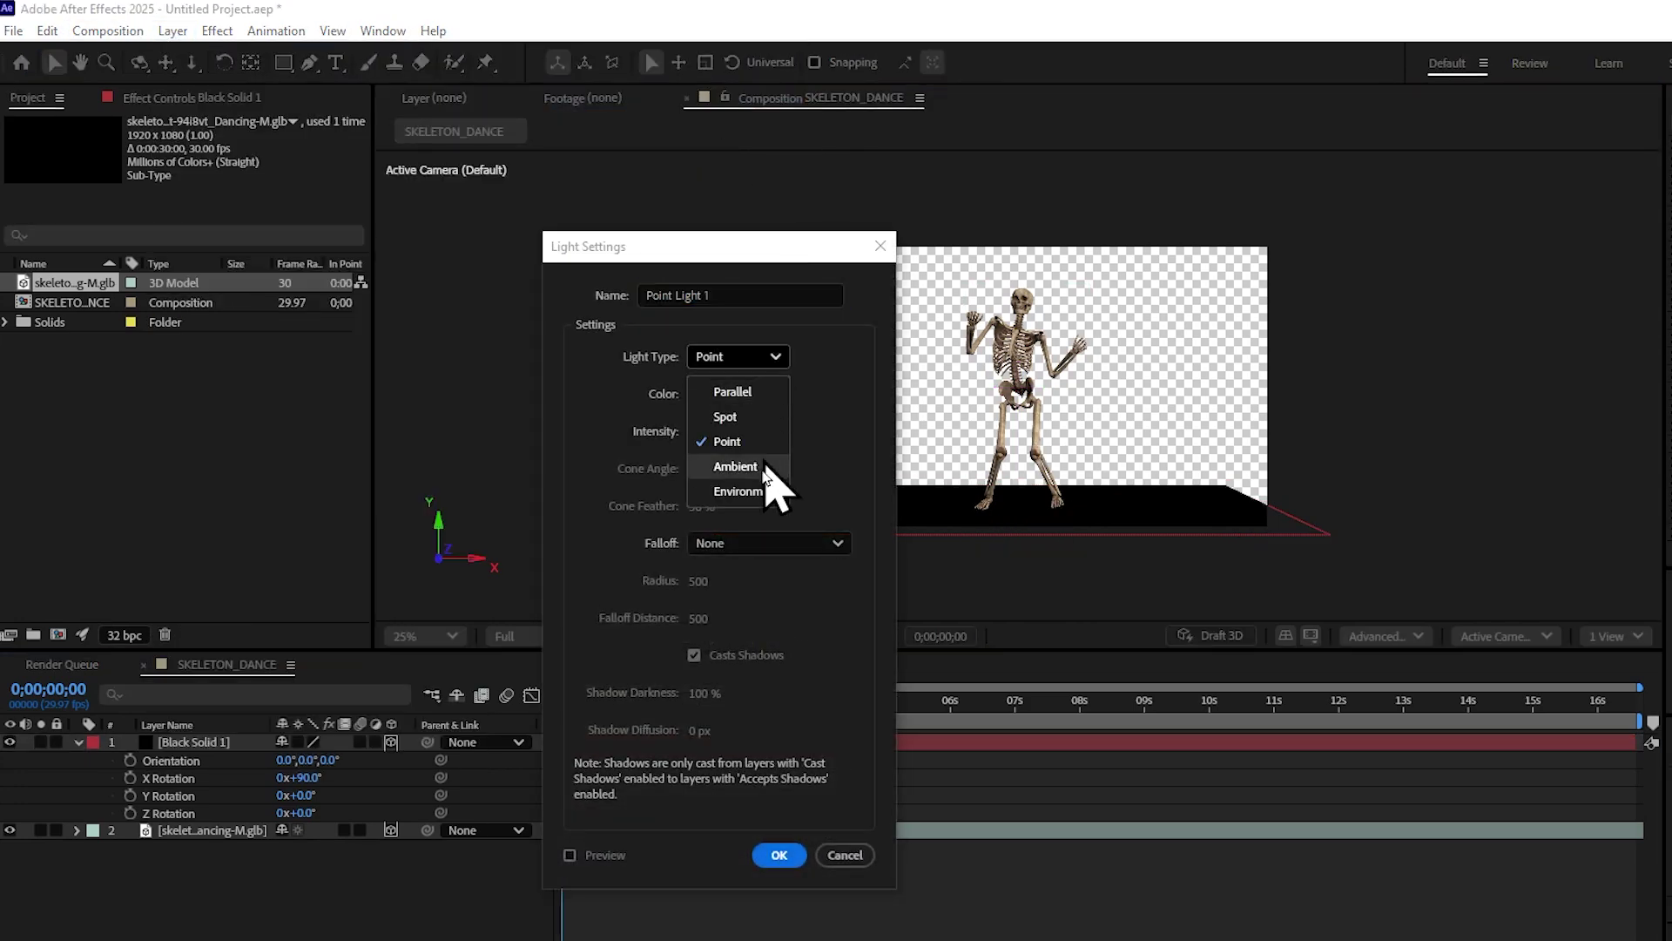
pyautogui.click(768, 486)
pyautogui.click(777, 852)
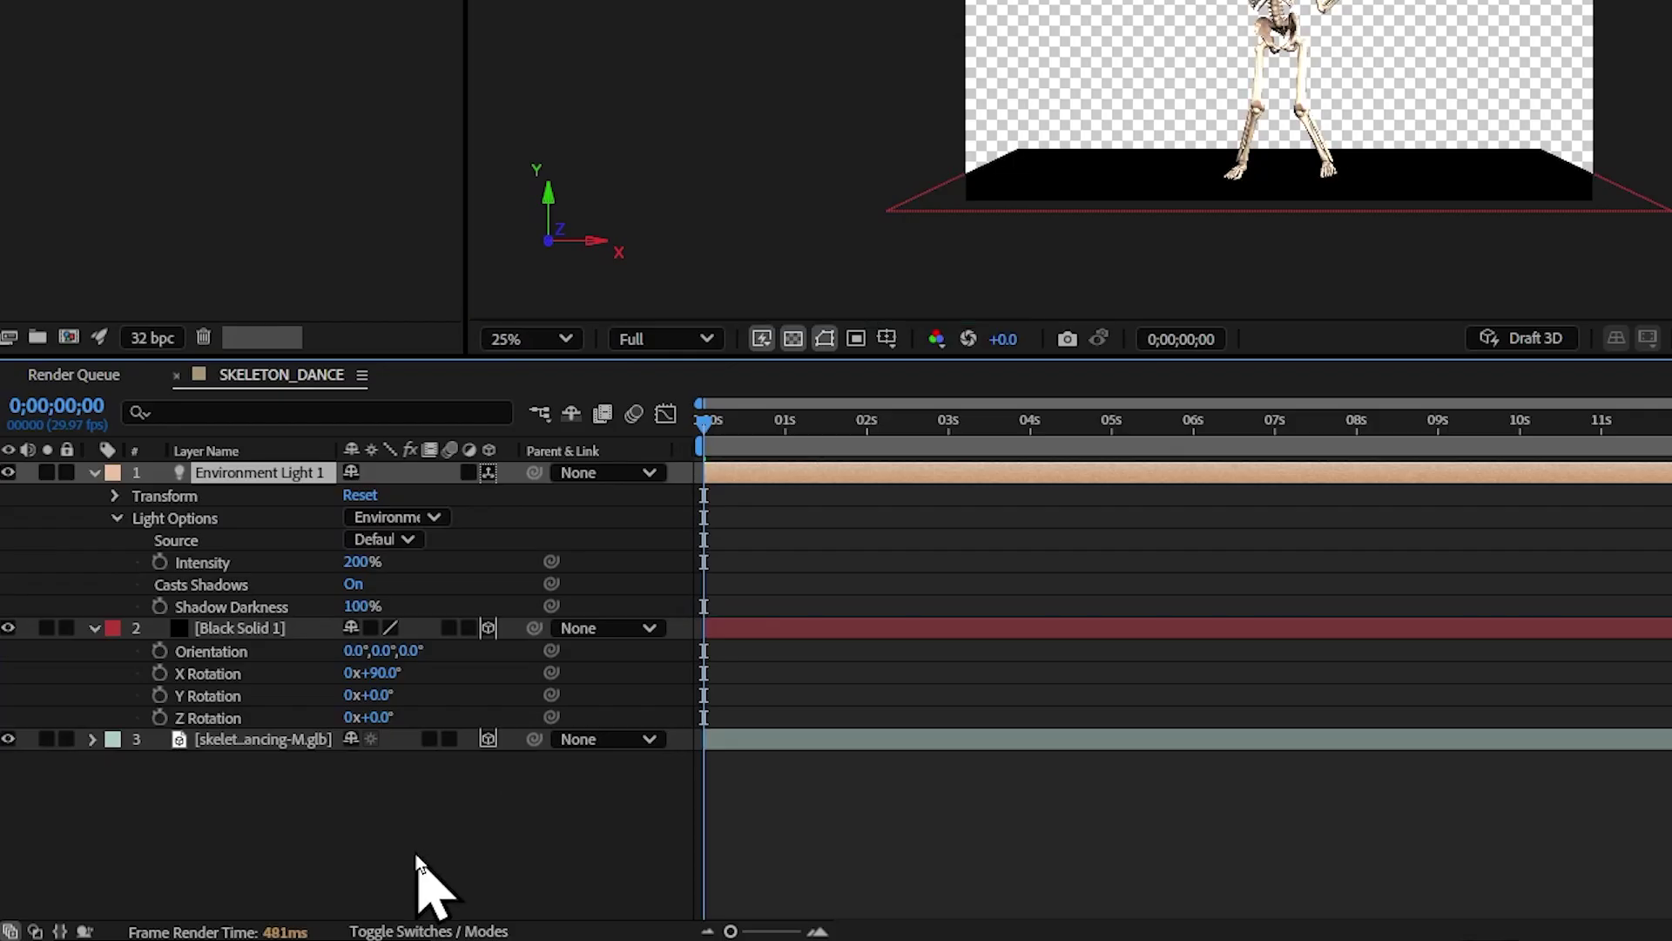
# Rename the black solid layer as floor.
pyautogui.click(94, 627)
pyautogui.click(94, 627)
pyautogui.click(261, 627)
pyautogui.press('Return')
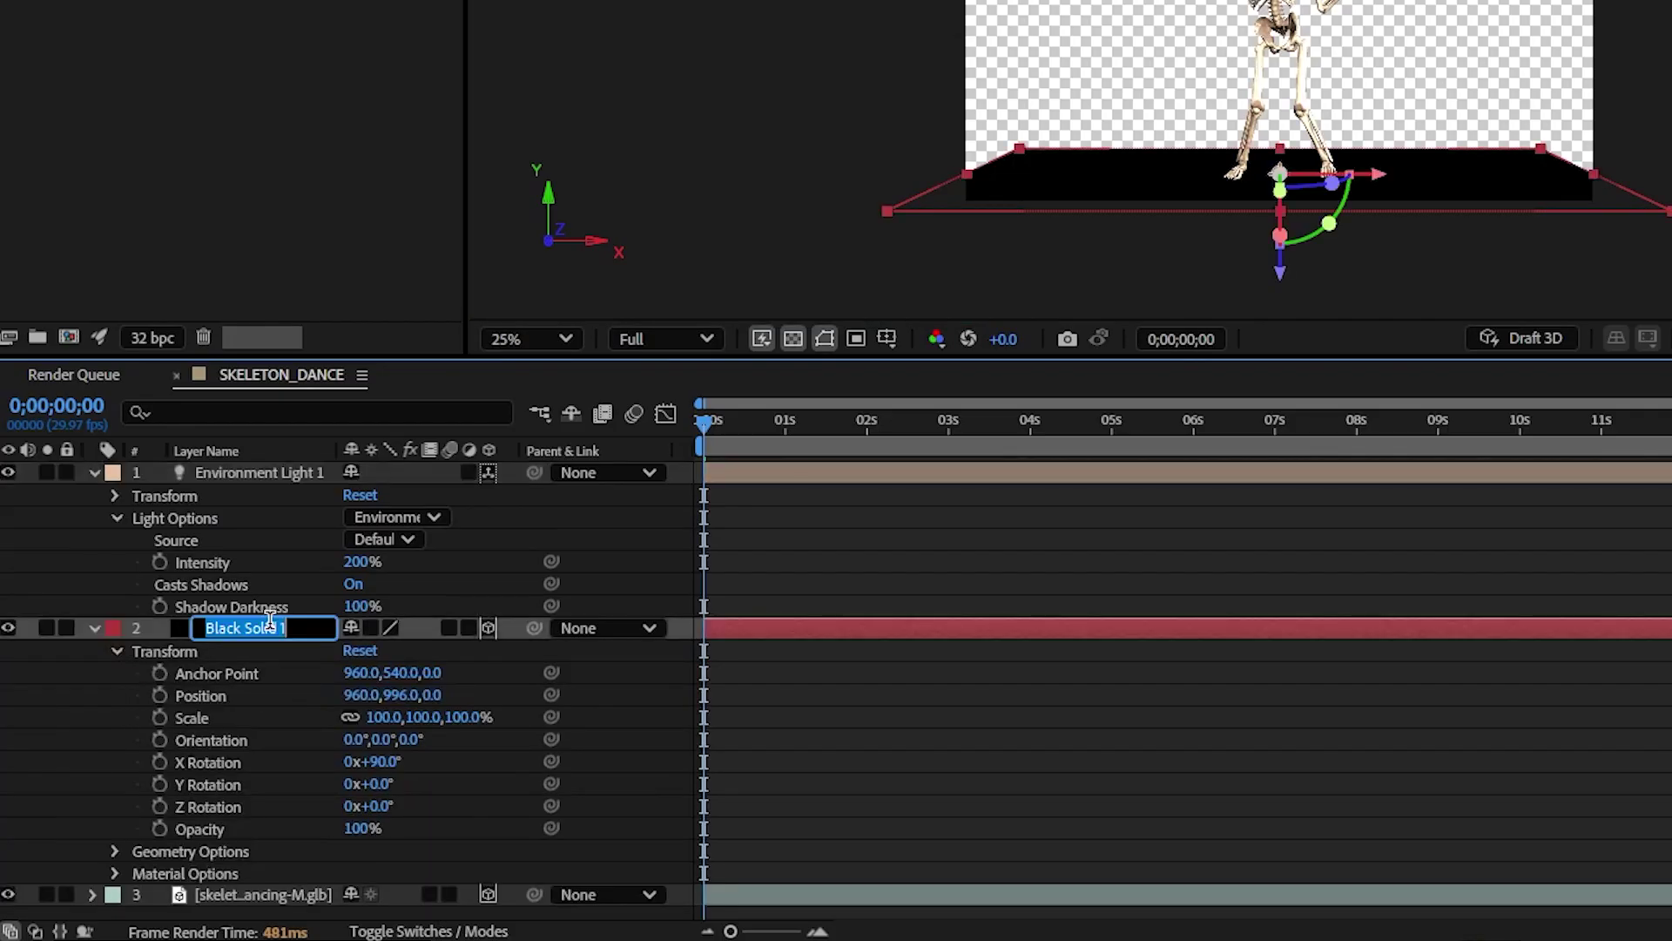
pyautogui.press('Return')
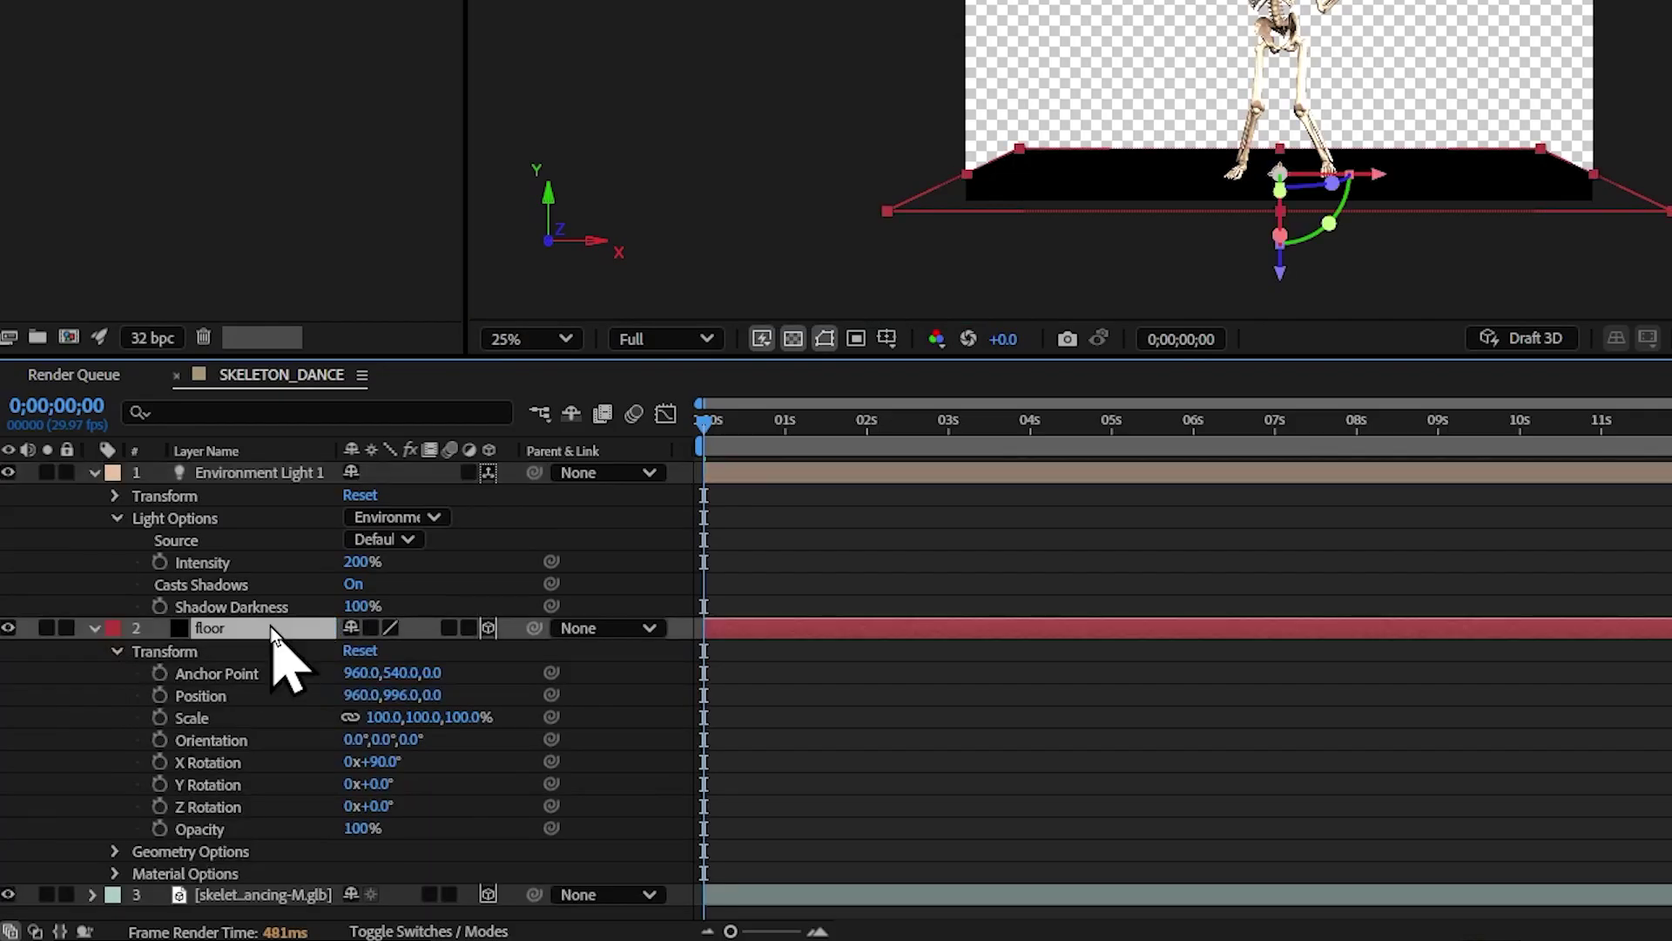
# Set Accepts Shadows to Only in the floor layer's material options.
pyautogui.click(115, 873)
pyautogui.scroll(-1, 287, 878)
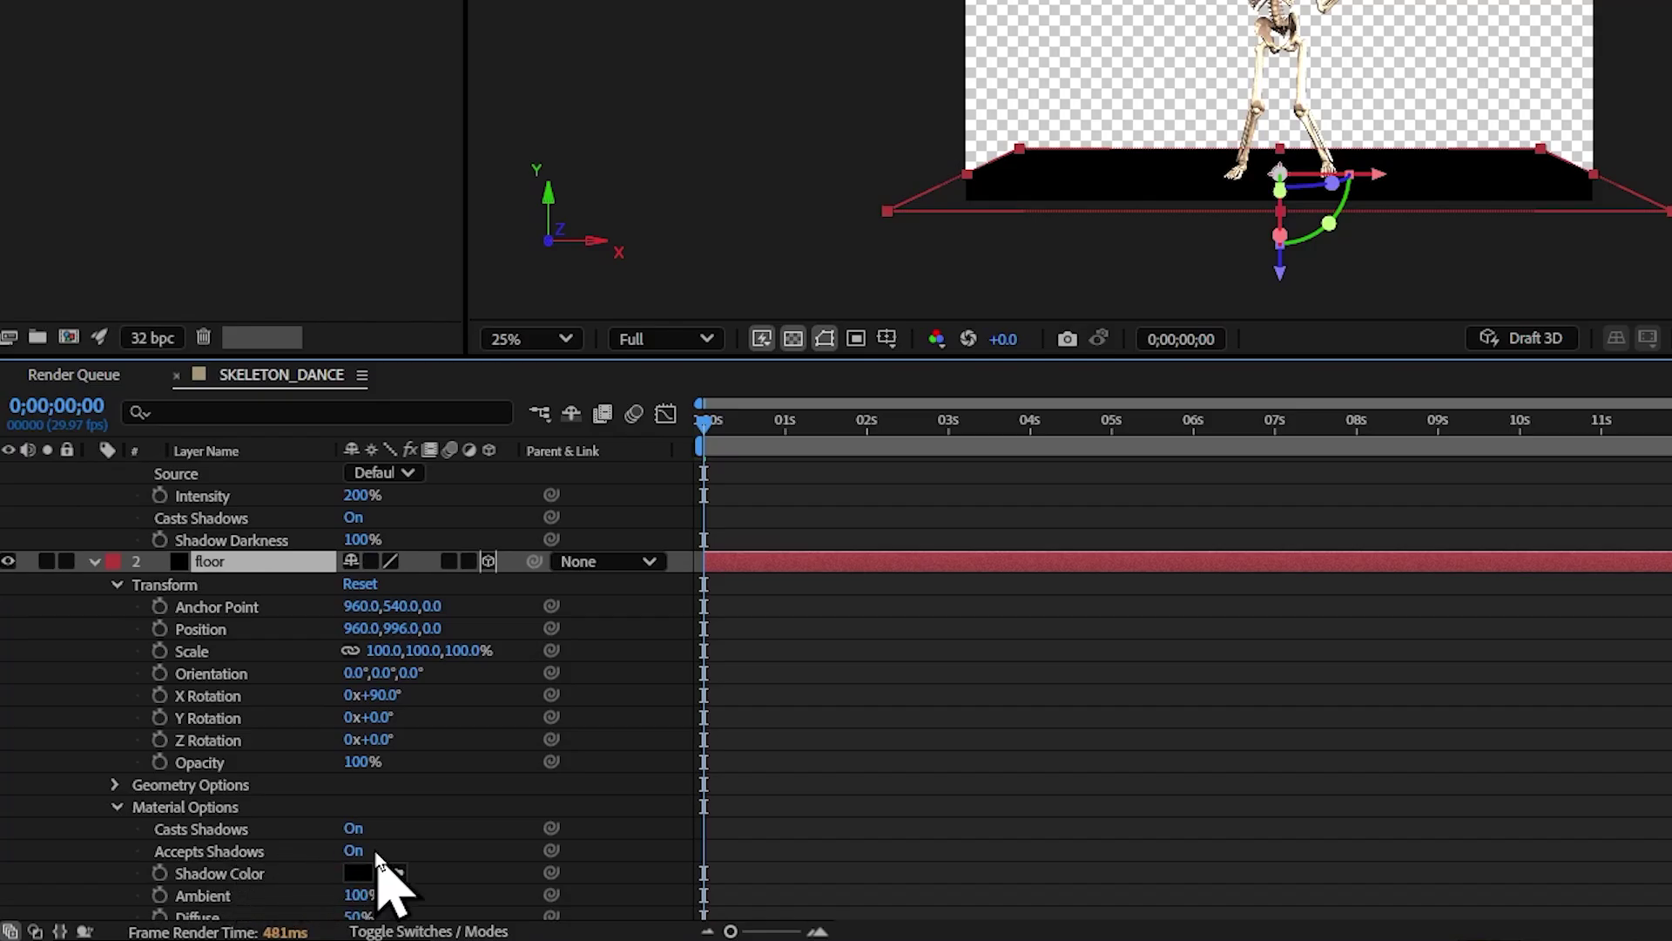
pyautogui.click(355, 852)
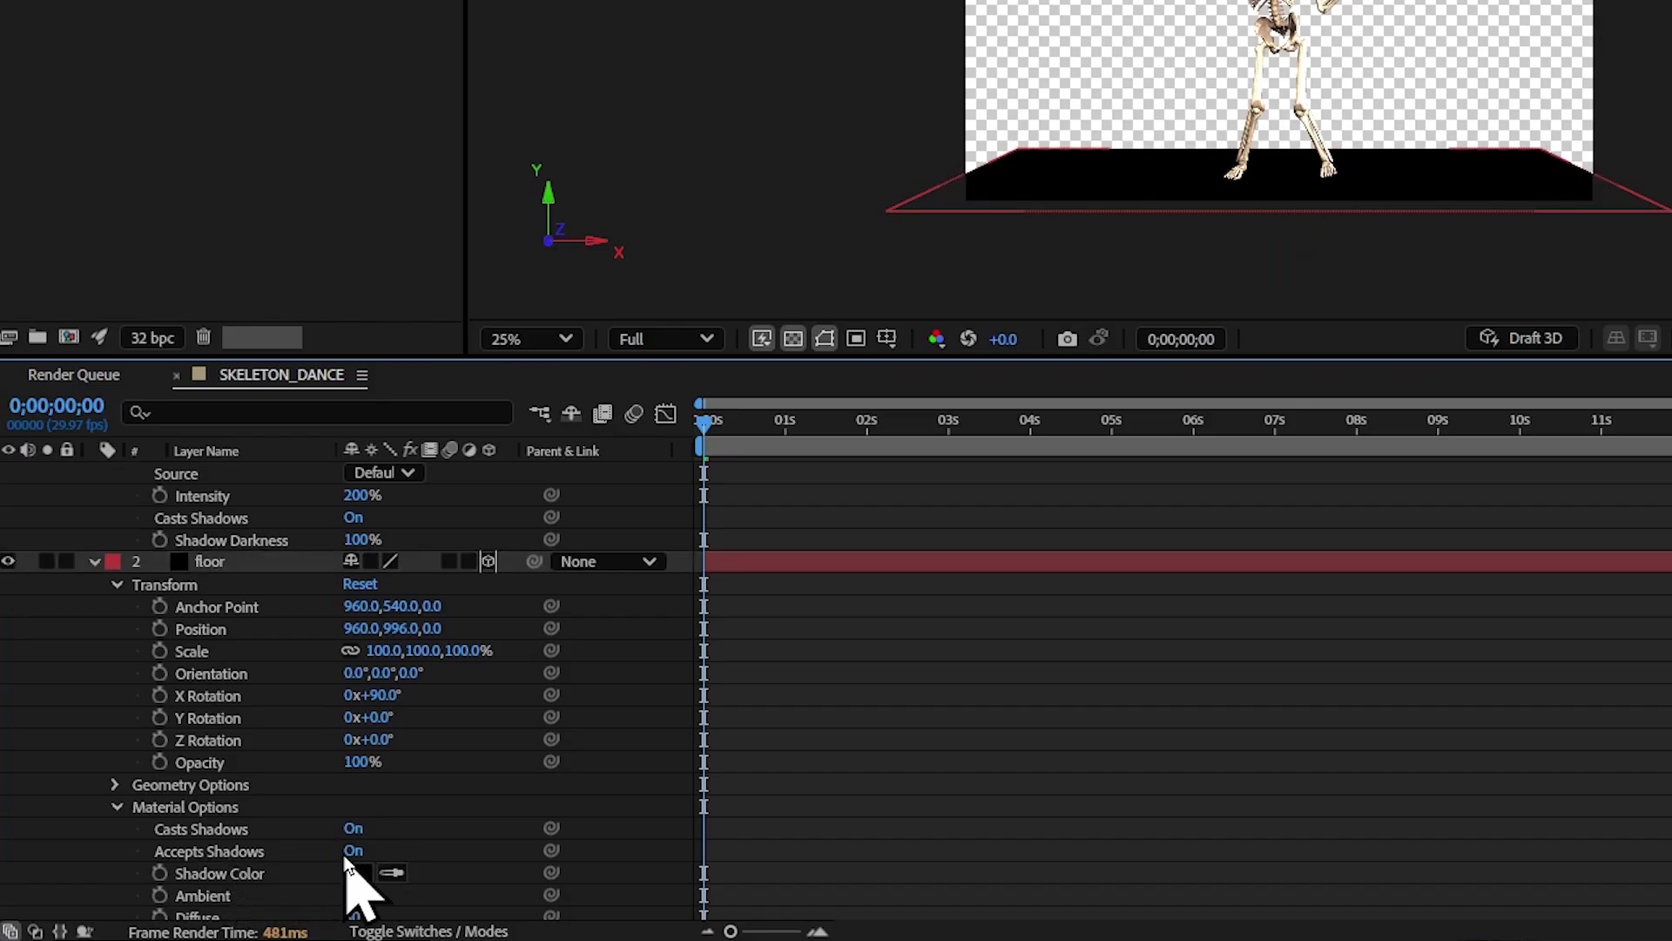
pyautogui.click(350, 850)
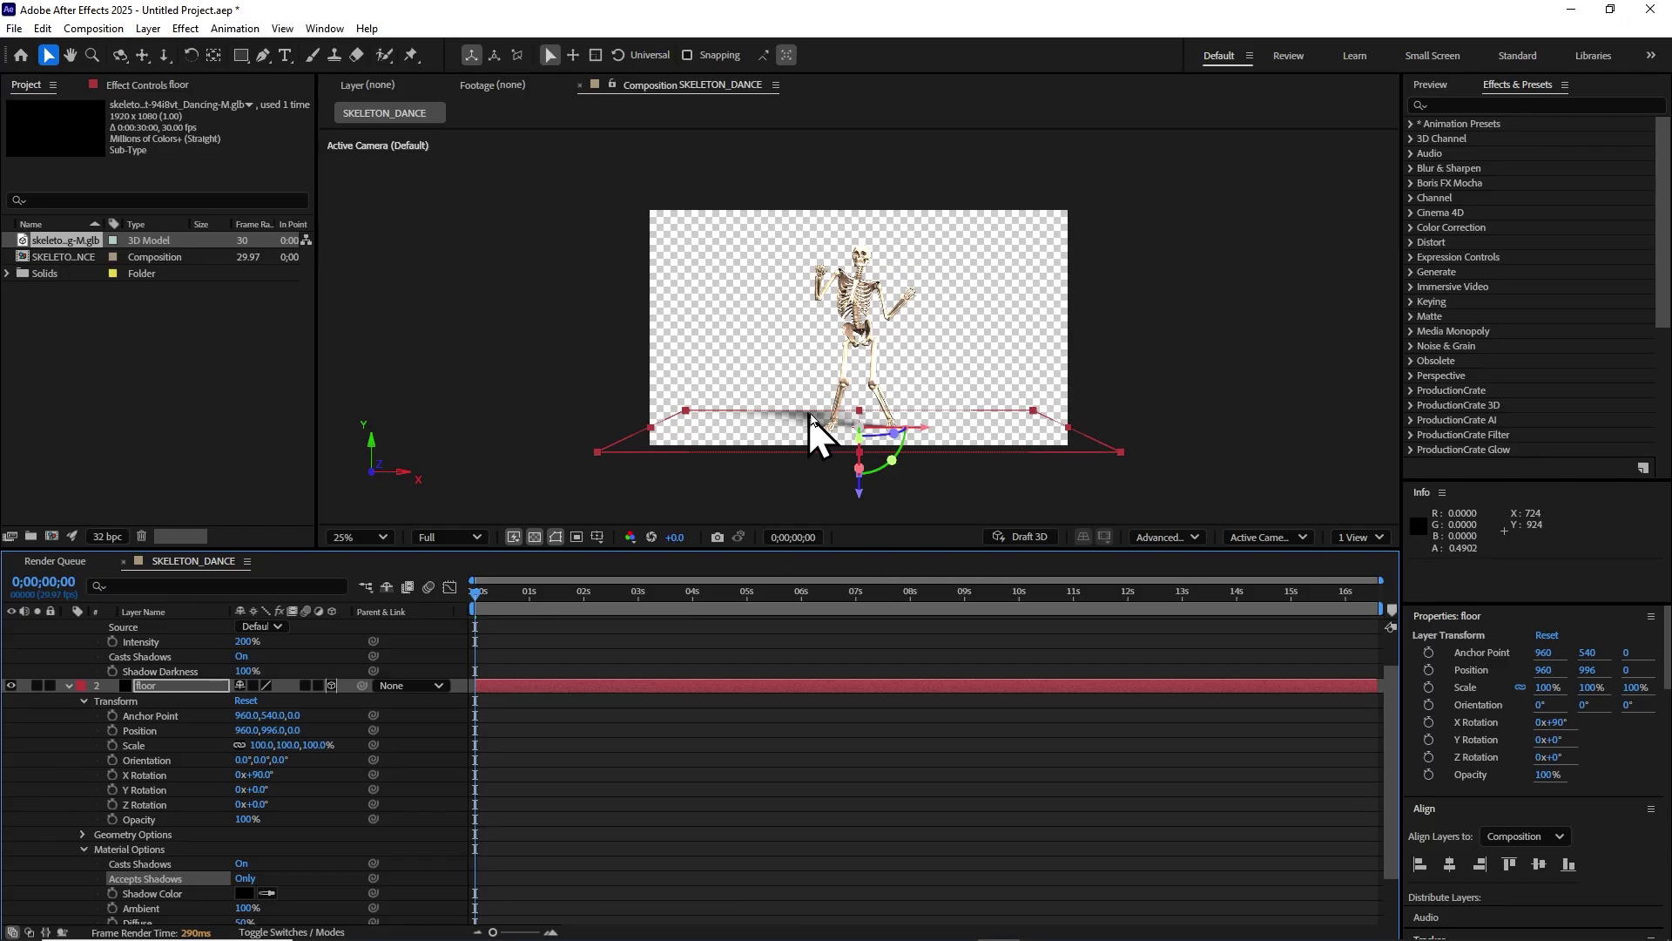
# Inspect the skeleton's shadow up close and scale the floor layer to 1006%.
pyautogui.scroll(2, 836, 377)
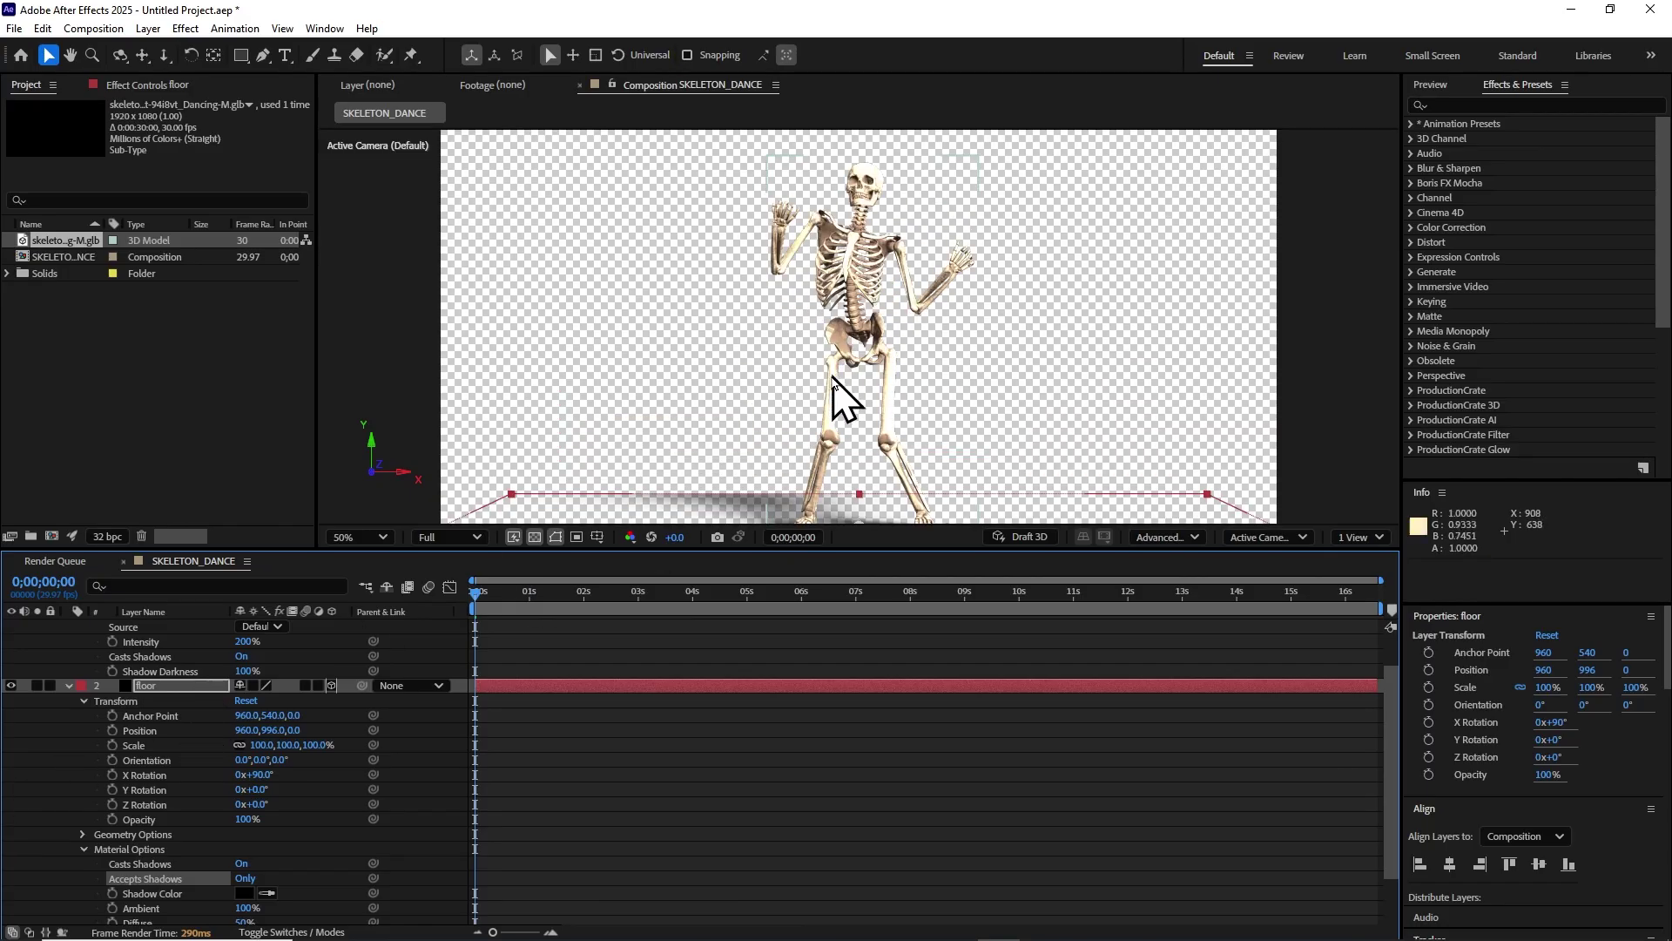
pyautogui.moveTo(791, 428); pyautogui.dragTo(824, 365)
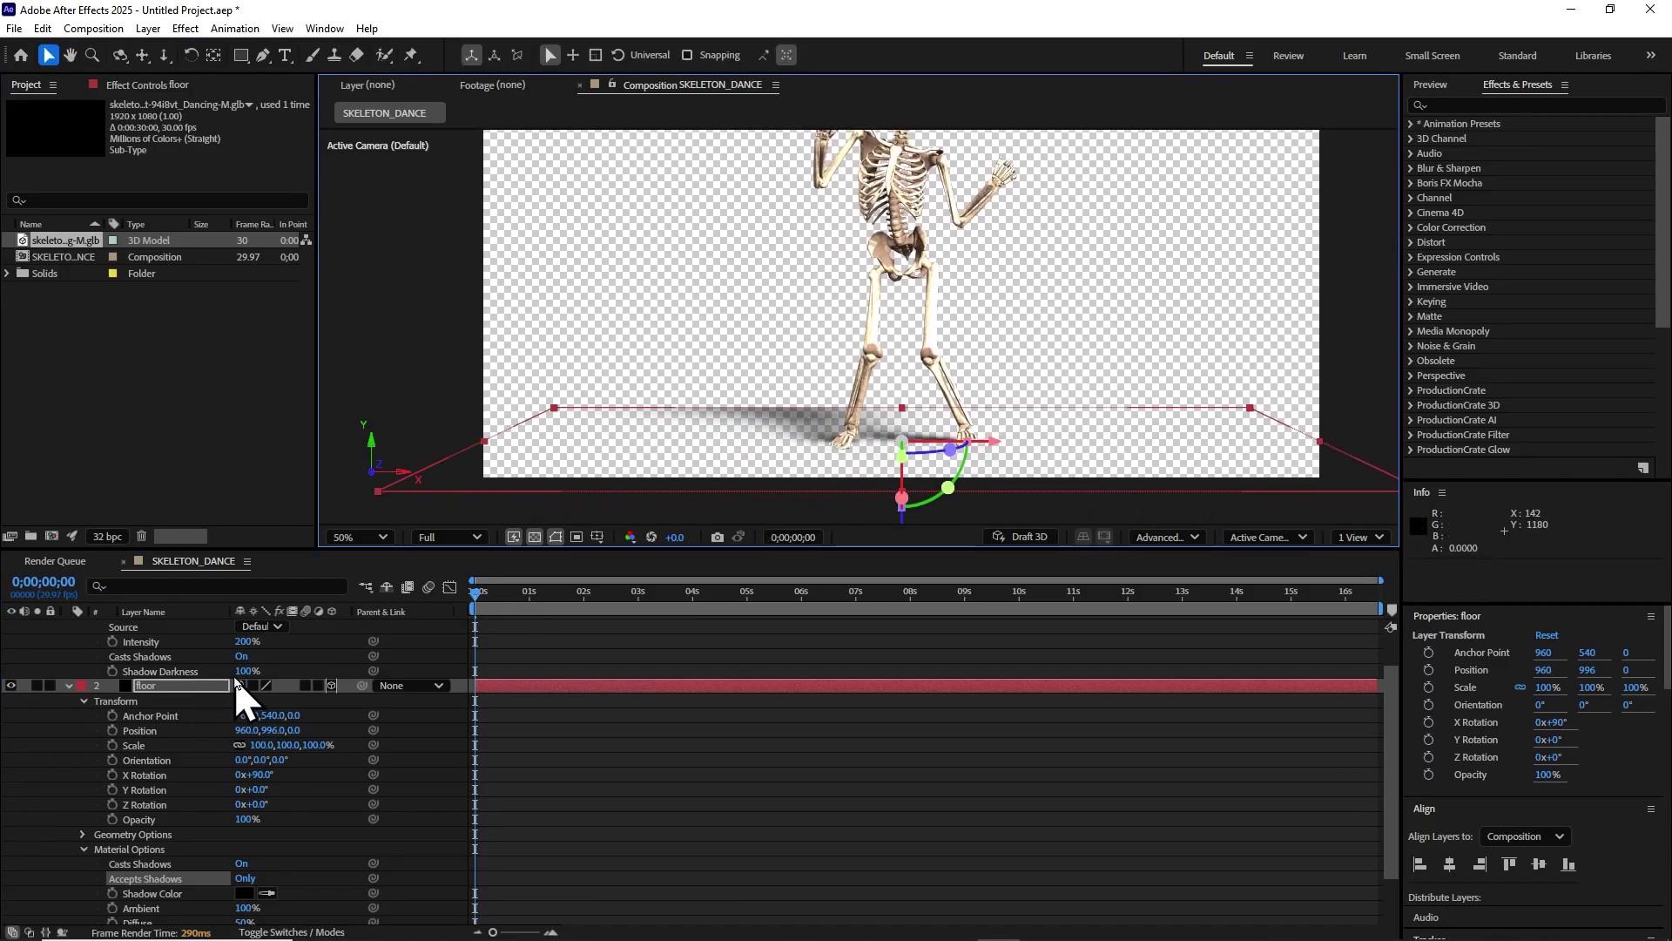
pyautogui.press('s')
pyautogui.moveTo(252, 744); pyautogui.dragTo(518, 716)
pyautogui.click(274, 802)
# Add a background solid behind the skeleton with a Gradient Ramp set to Radial Ramp, from light violet to deep purple.
pyautogui.hotkey('ctrl', 'y')
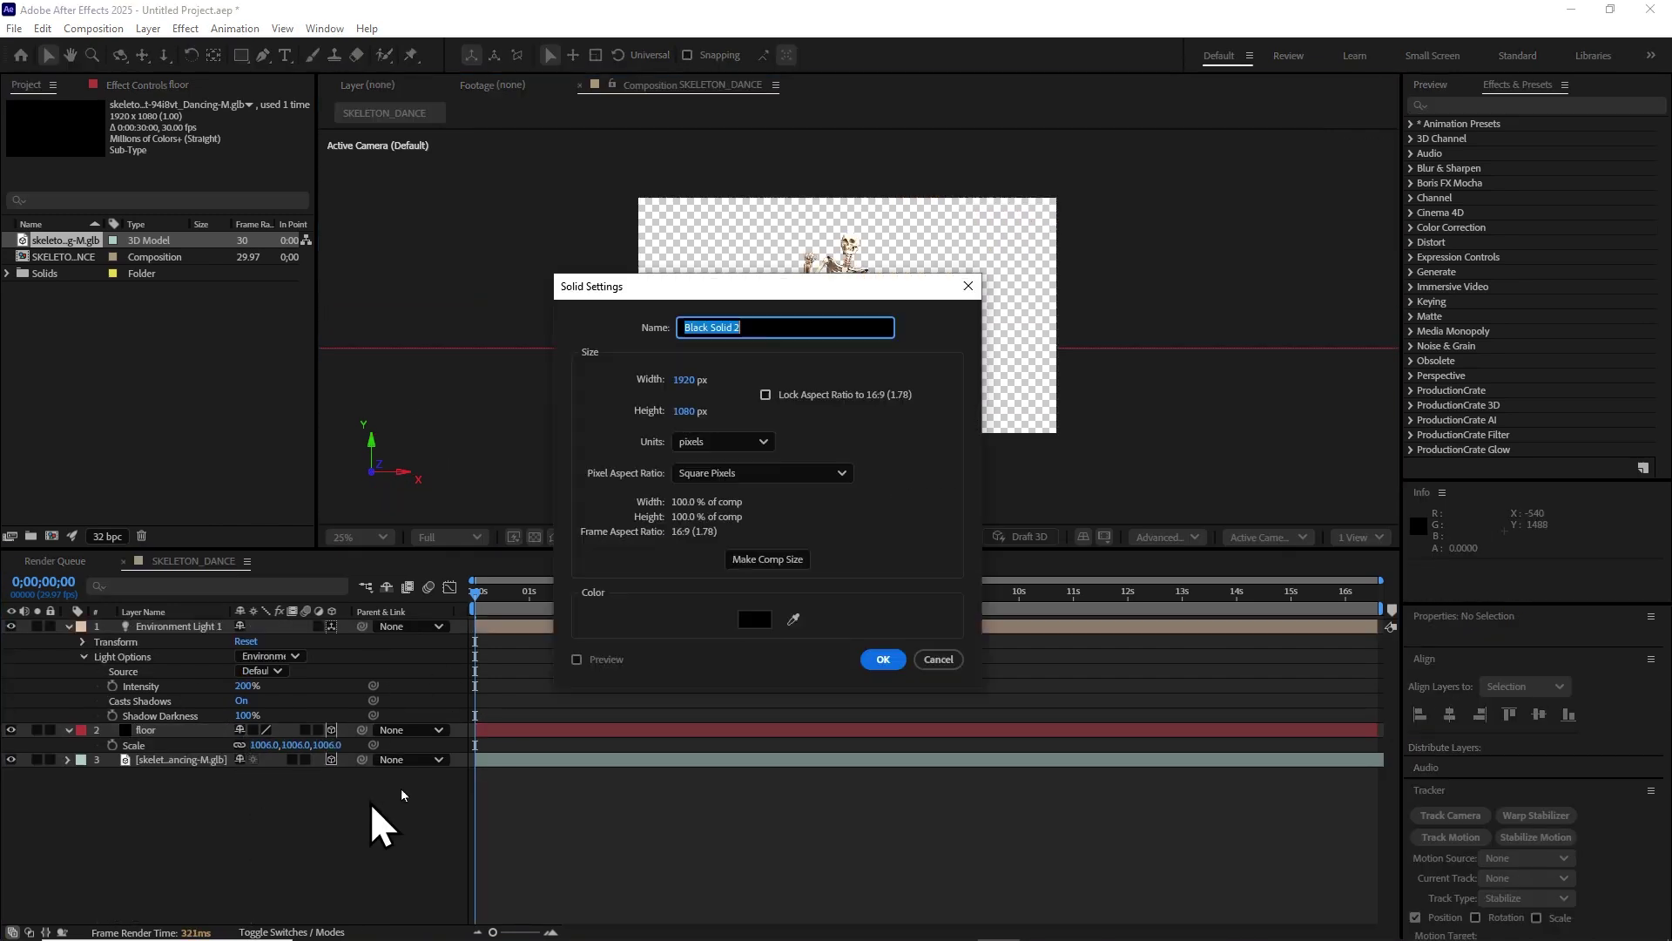
pyautogui.press('Return')
pyautogui.click(1499, 106)
pyautogui.write('gradie')
pyautogui.doubleClick(1496, 198)
pyautogui.click(228, 193)
pyautogui.click(248, 233)
pyautogui.click(180, 179)
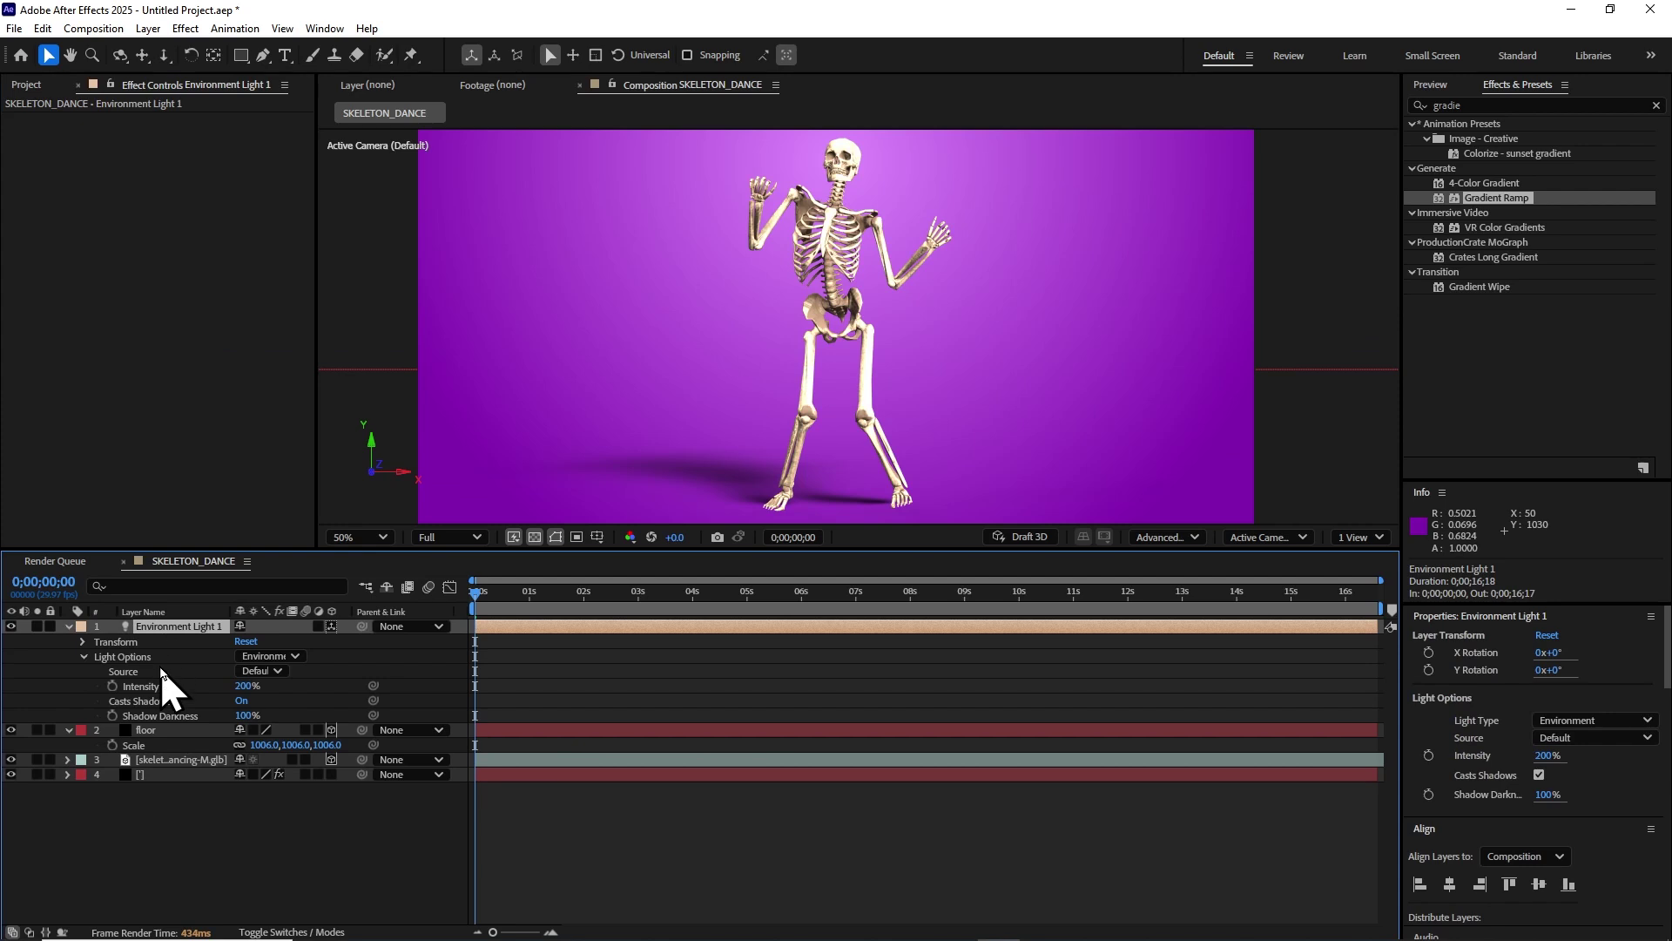
# Rotate the Environment light to -46° on X, then preview the composition and return to its start.
pyautogui.press('r')
pyautogui.click(293, 627)
pyautogui.click(179, 627)
pyautogui.moveTo(254, 642); pyautogui.dragTo(236, 657)
pyautogui.click(357, 352)
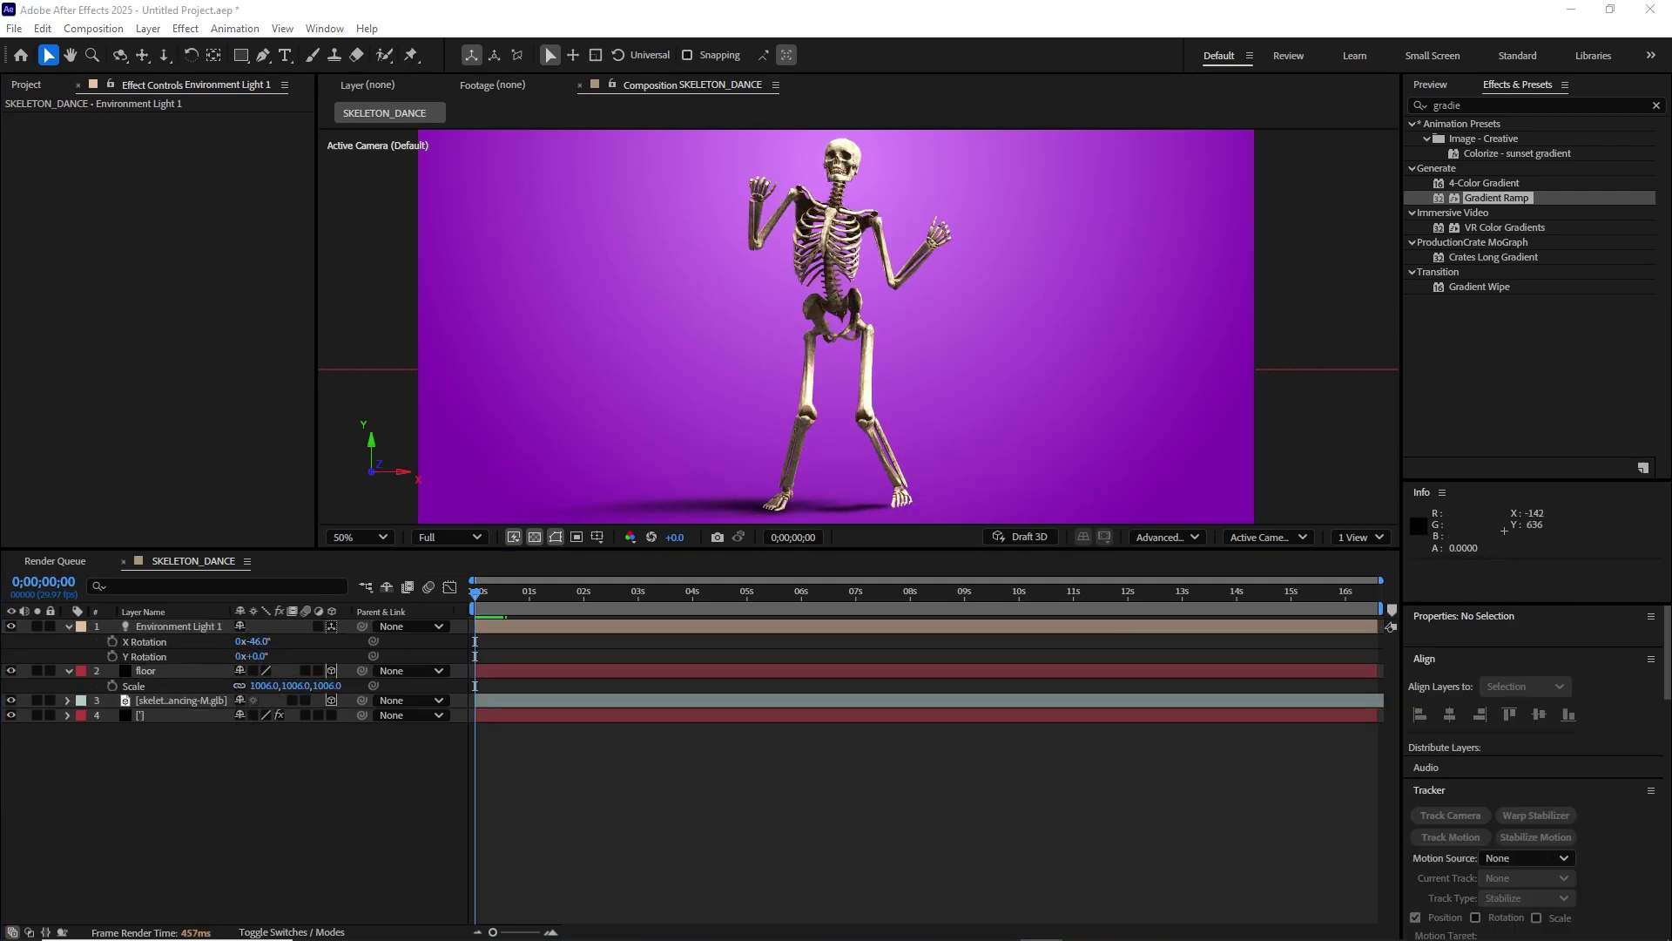
pyautogui.press('space')
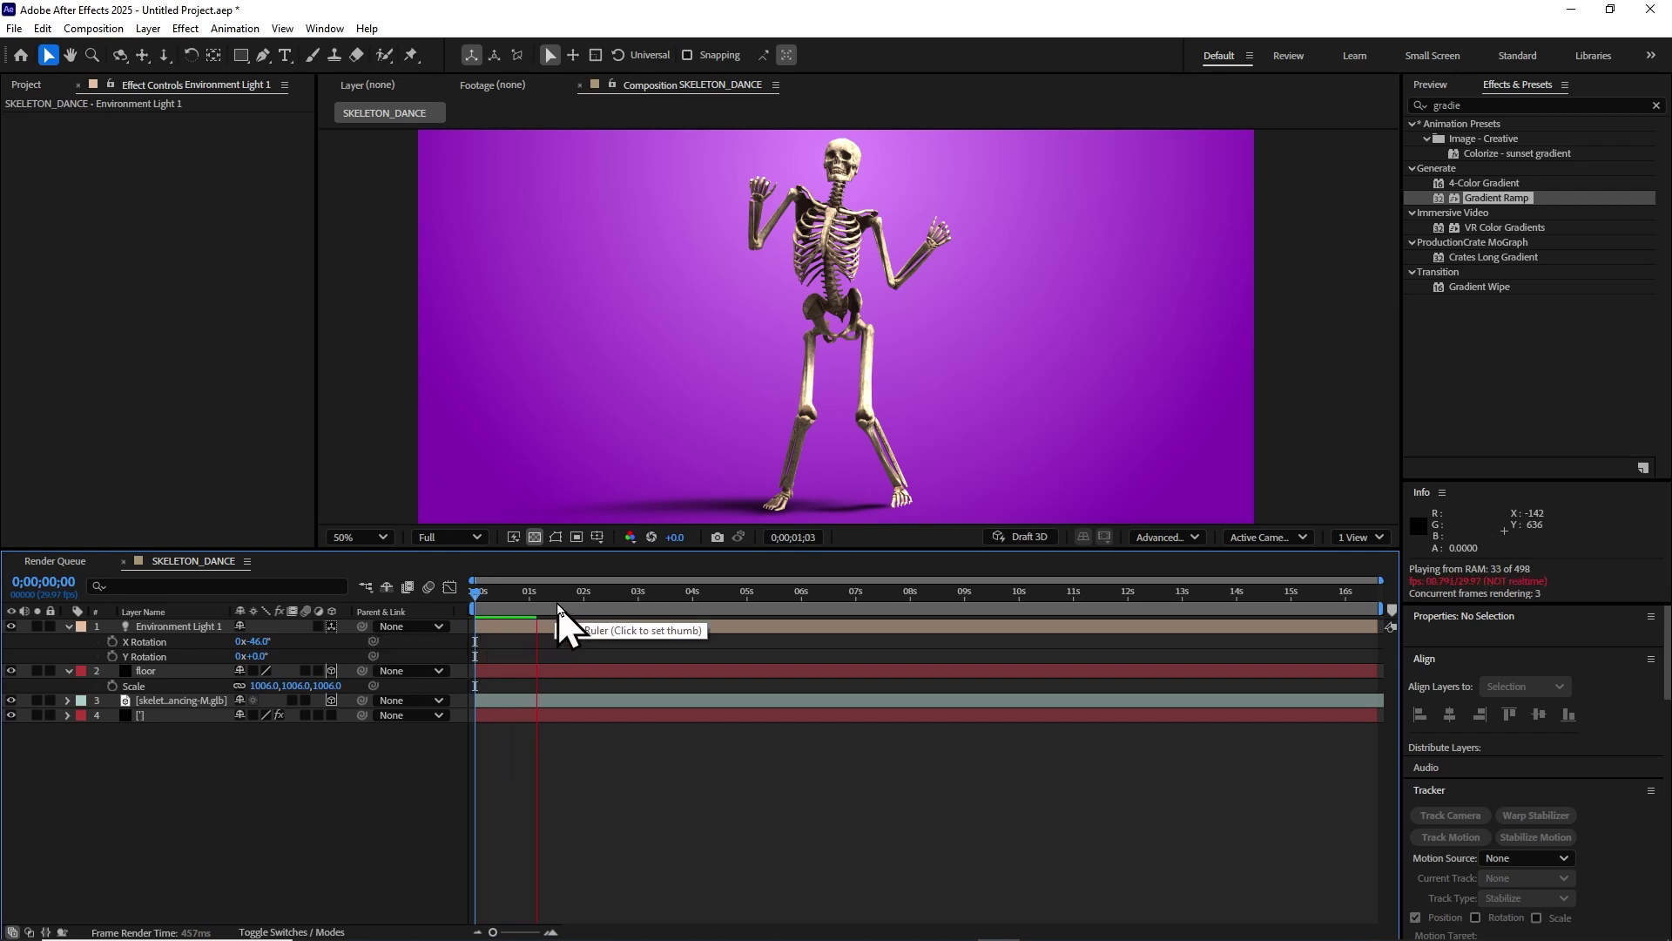
pyautogui.moveTo(505, 606); pyautogui.dragTo(471, 608)
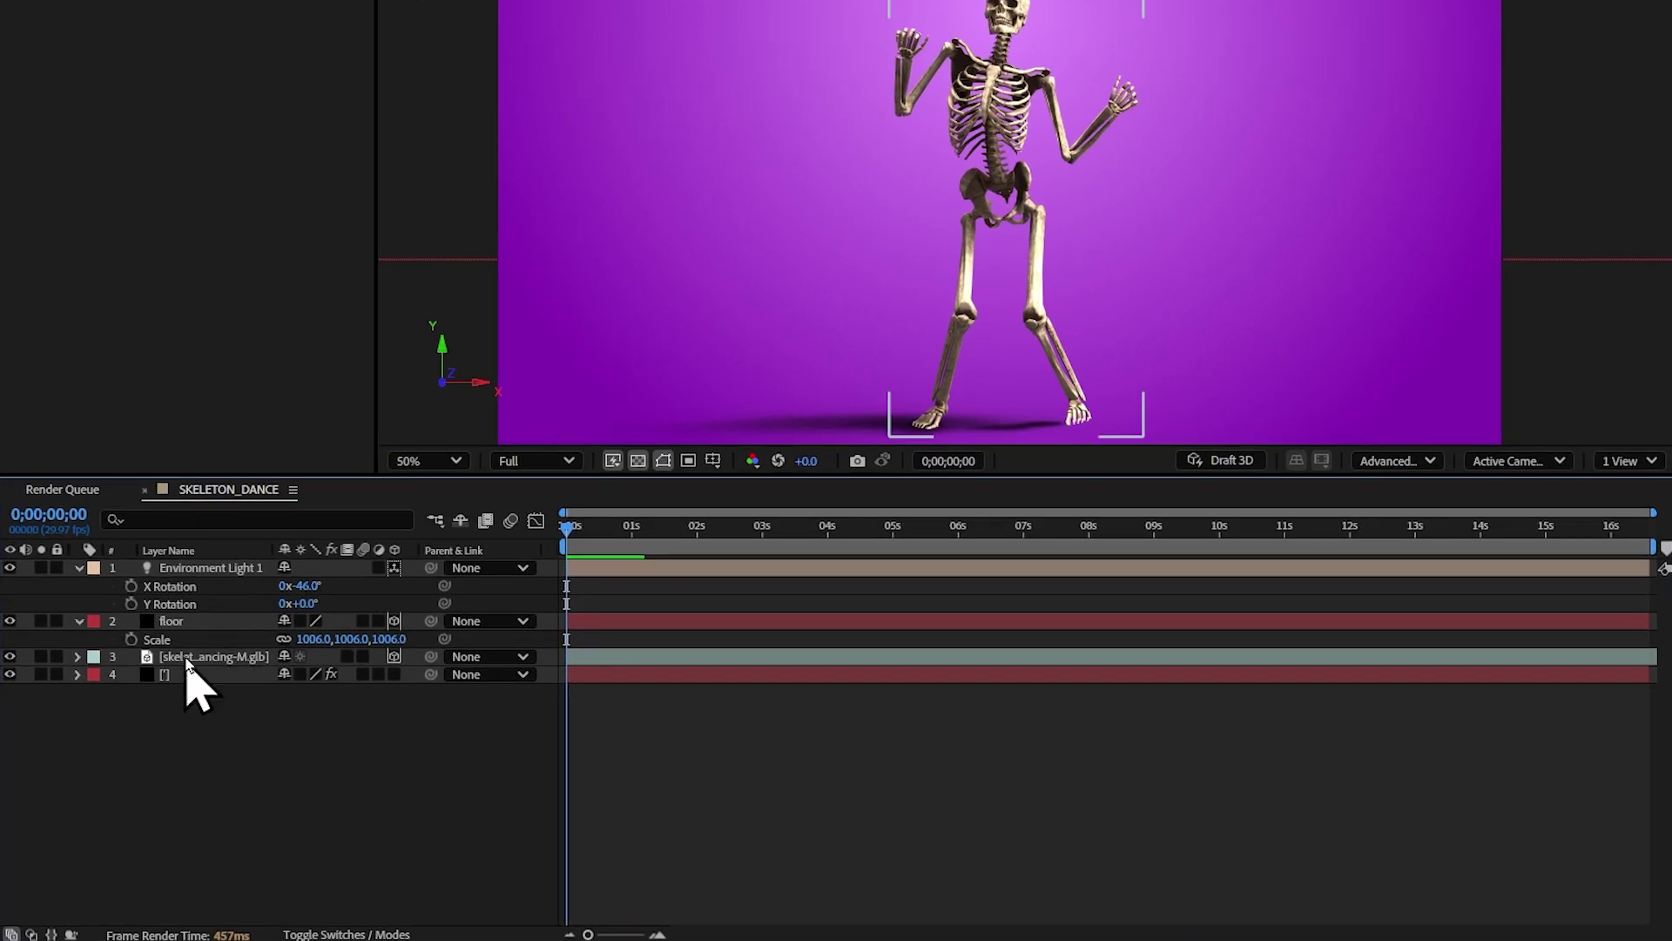
# Set the skeleton layer's animation to Dancing Maraschino Step in its Animation Options and preview the dance.
pyautogui.click(188, 659)
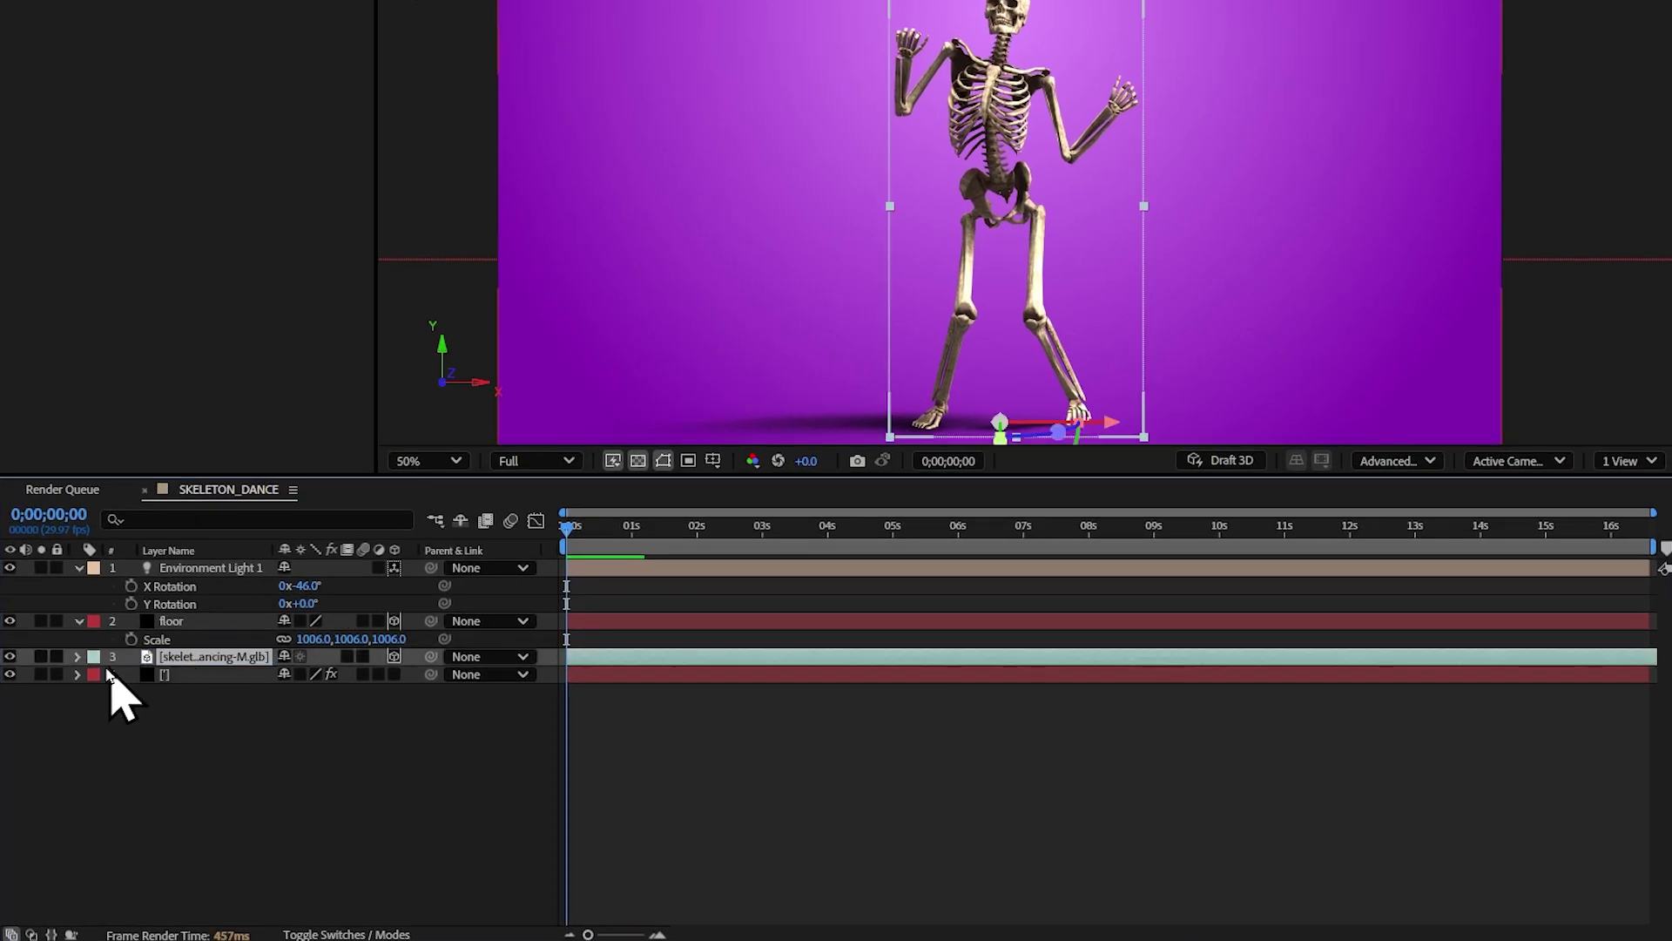
pyautogui.click(77, 656)
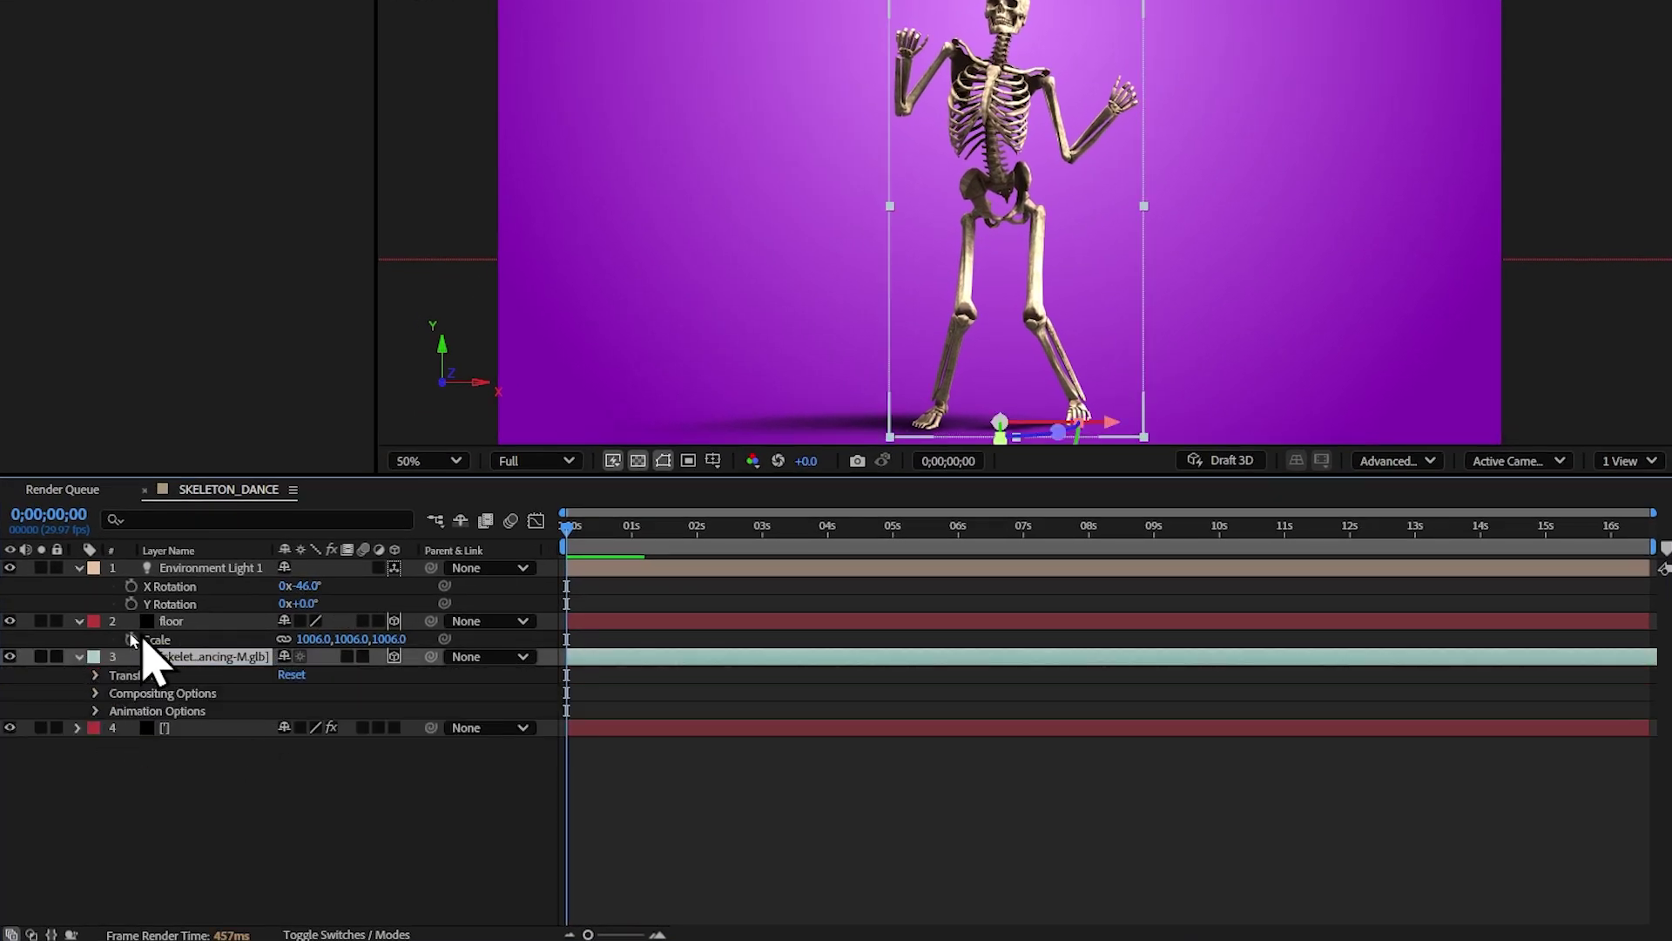
pyautogui.click(96, 711)
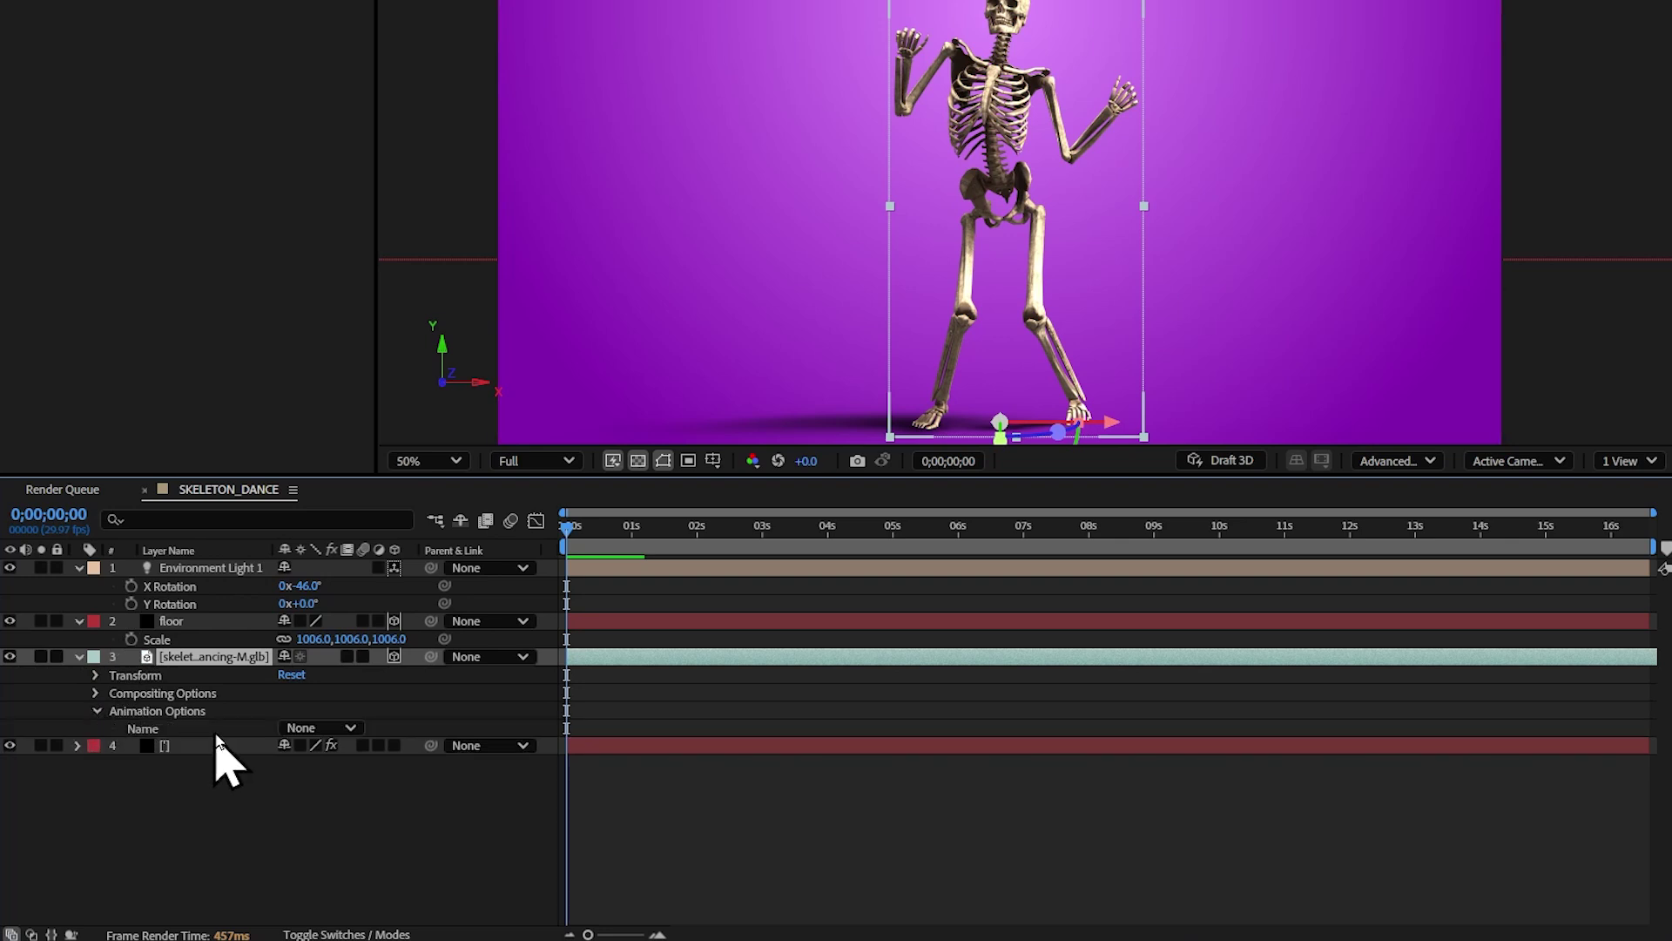
pyautogui.click(344, 728)
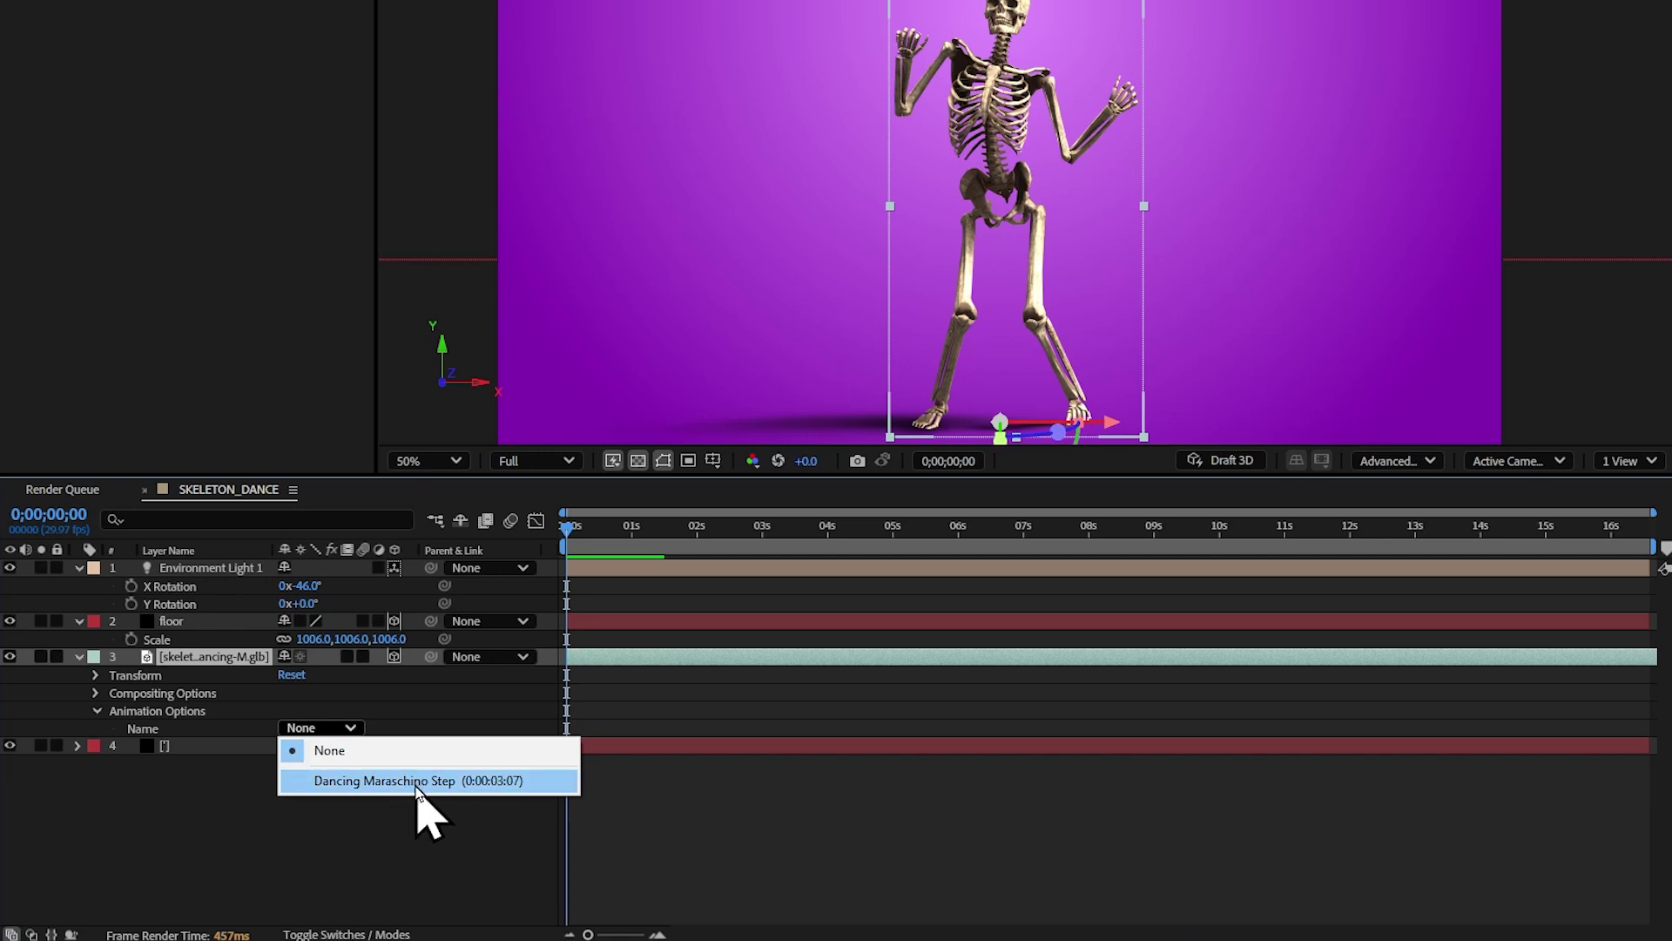
pyautogui.click(435, 749)
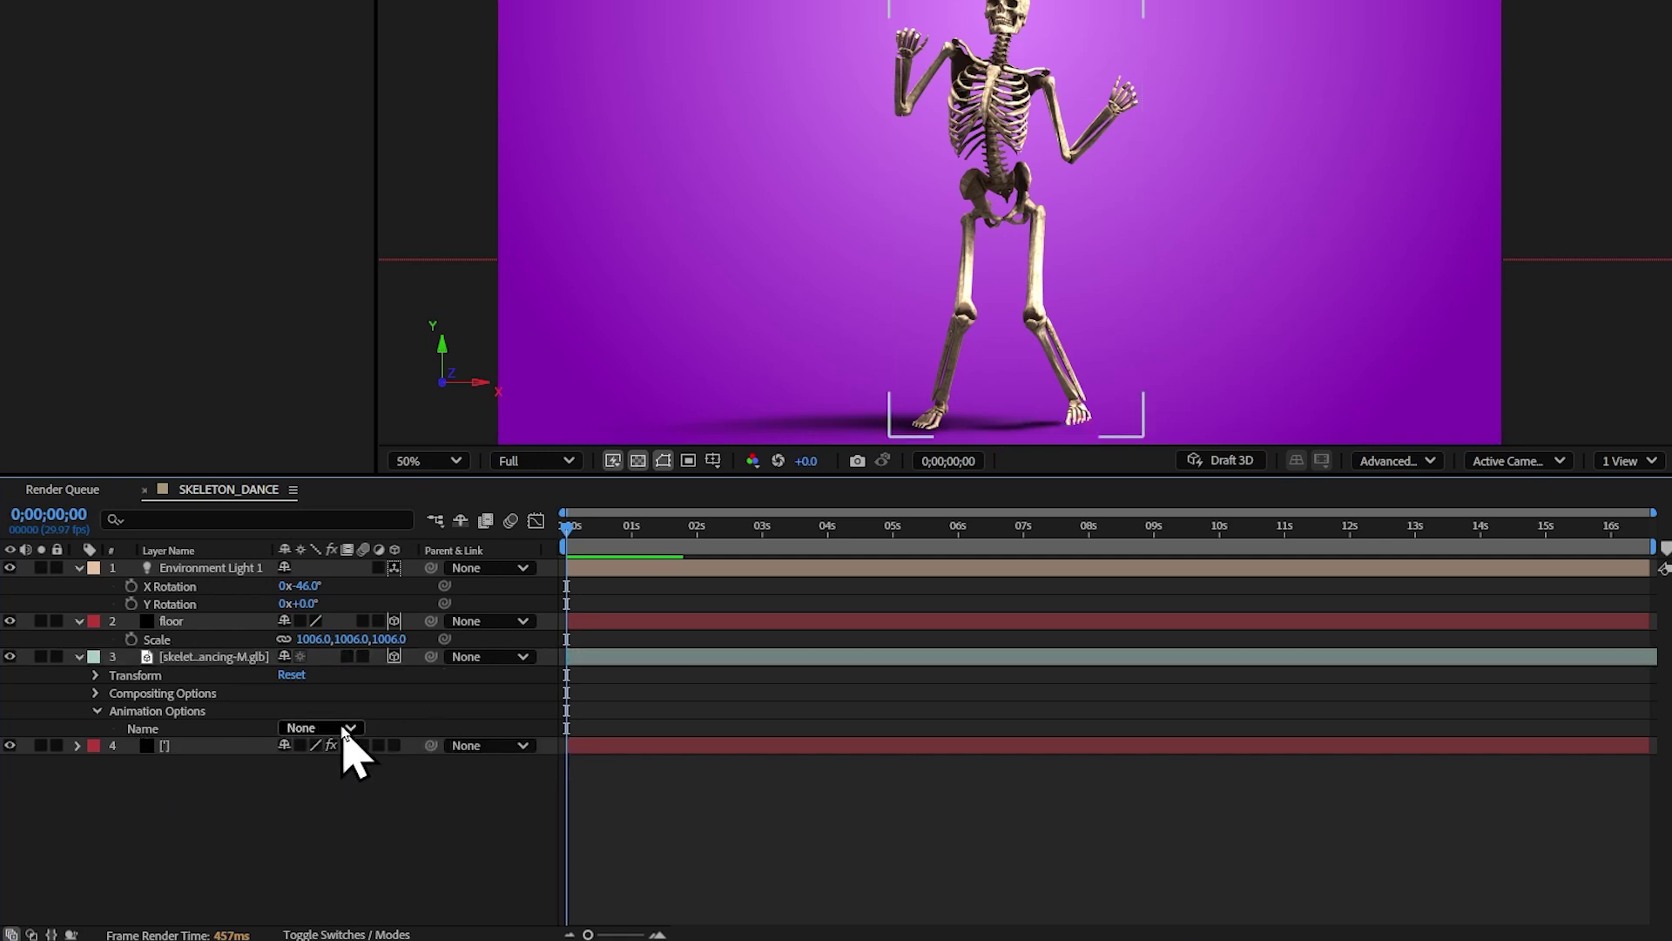
pyautogui.press('F4')
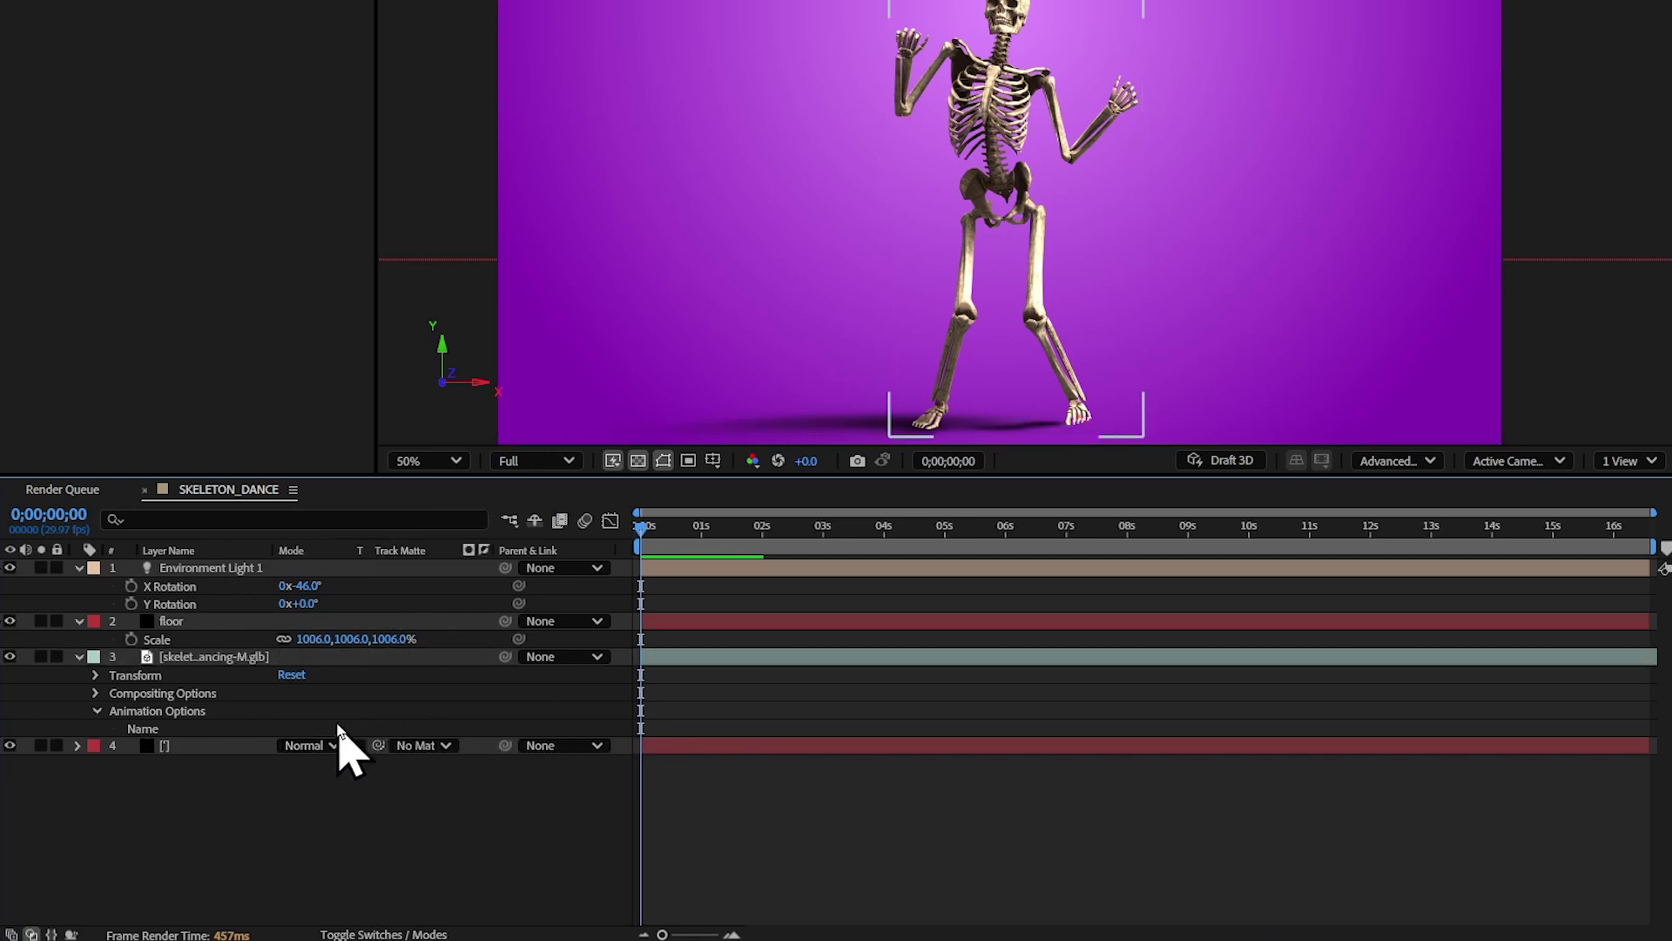
pyautogui.press('F4')
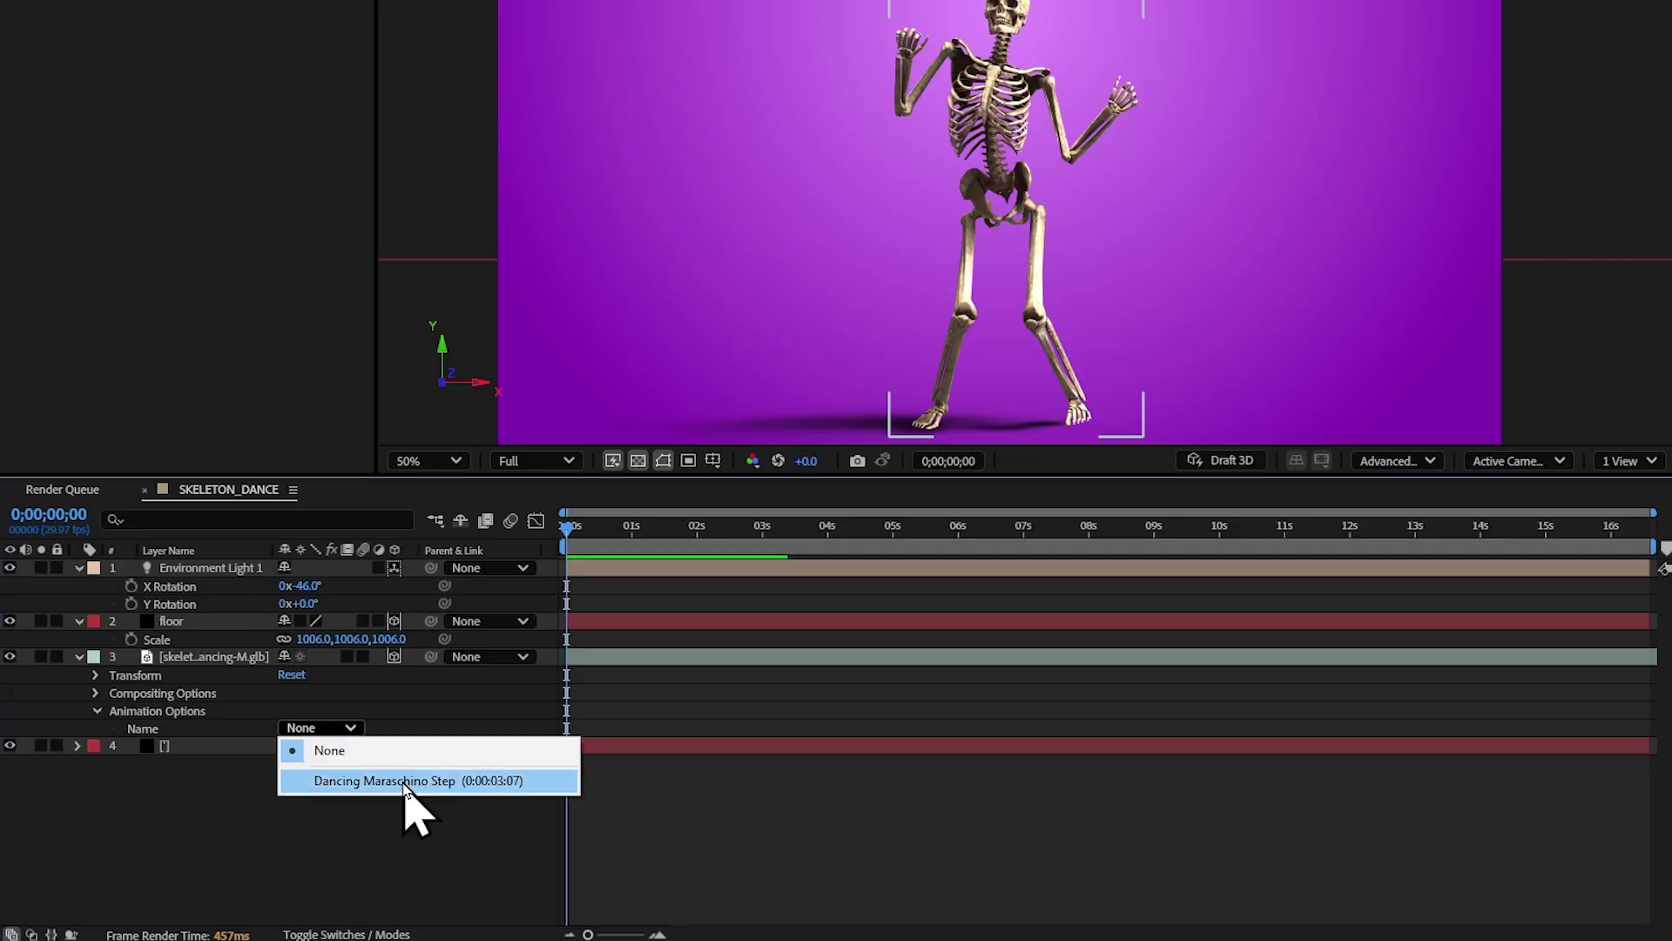
pyautogui.click(403, 781)
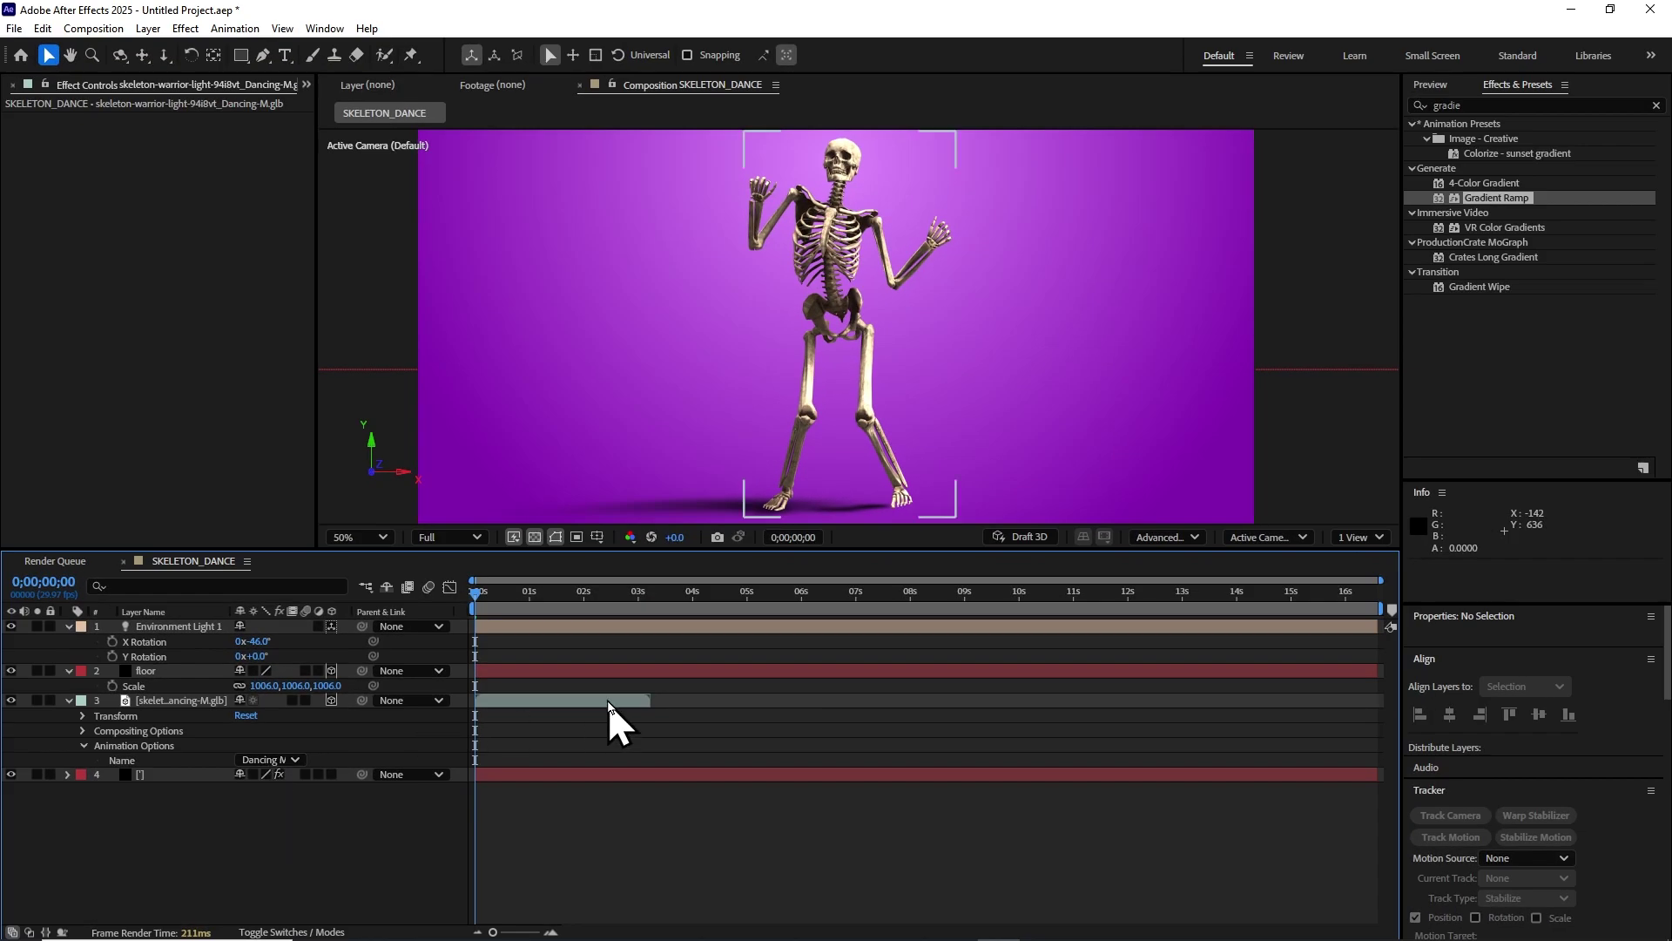
pyautogui.click(608, 702)
pyautogui.press('space')
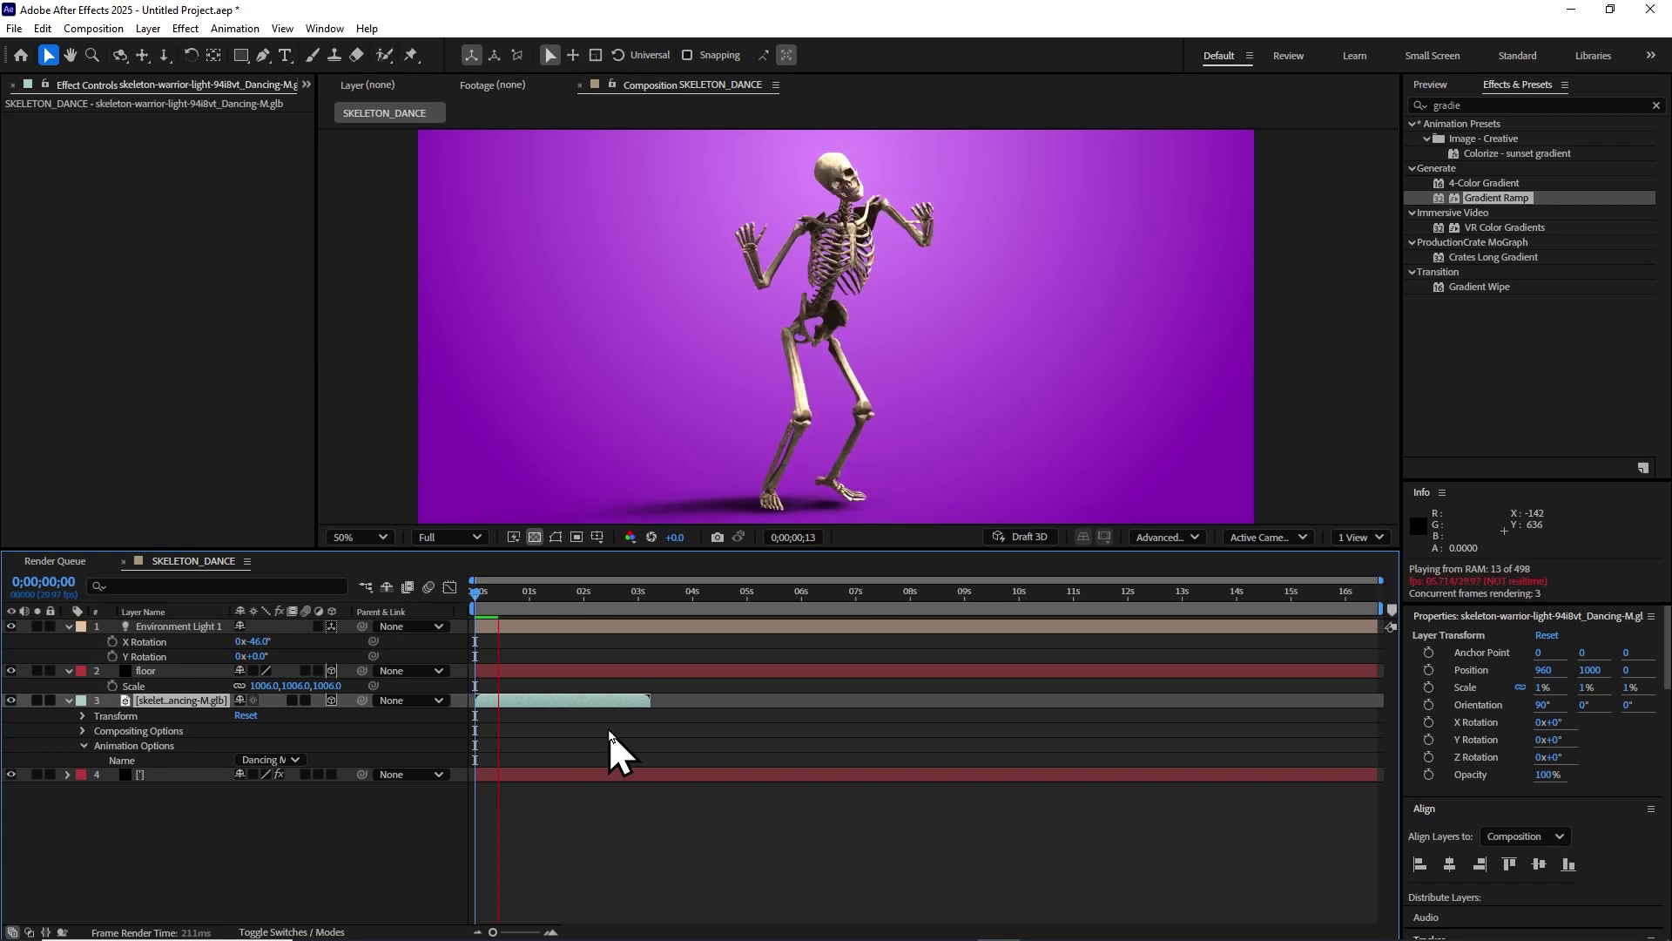
pyautogui.press('space')
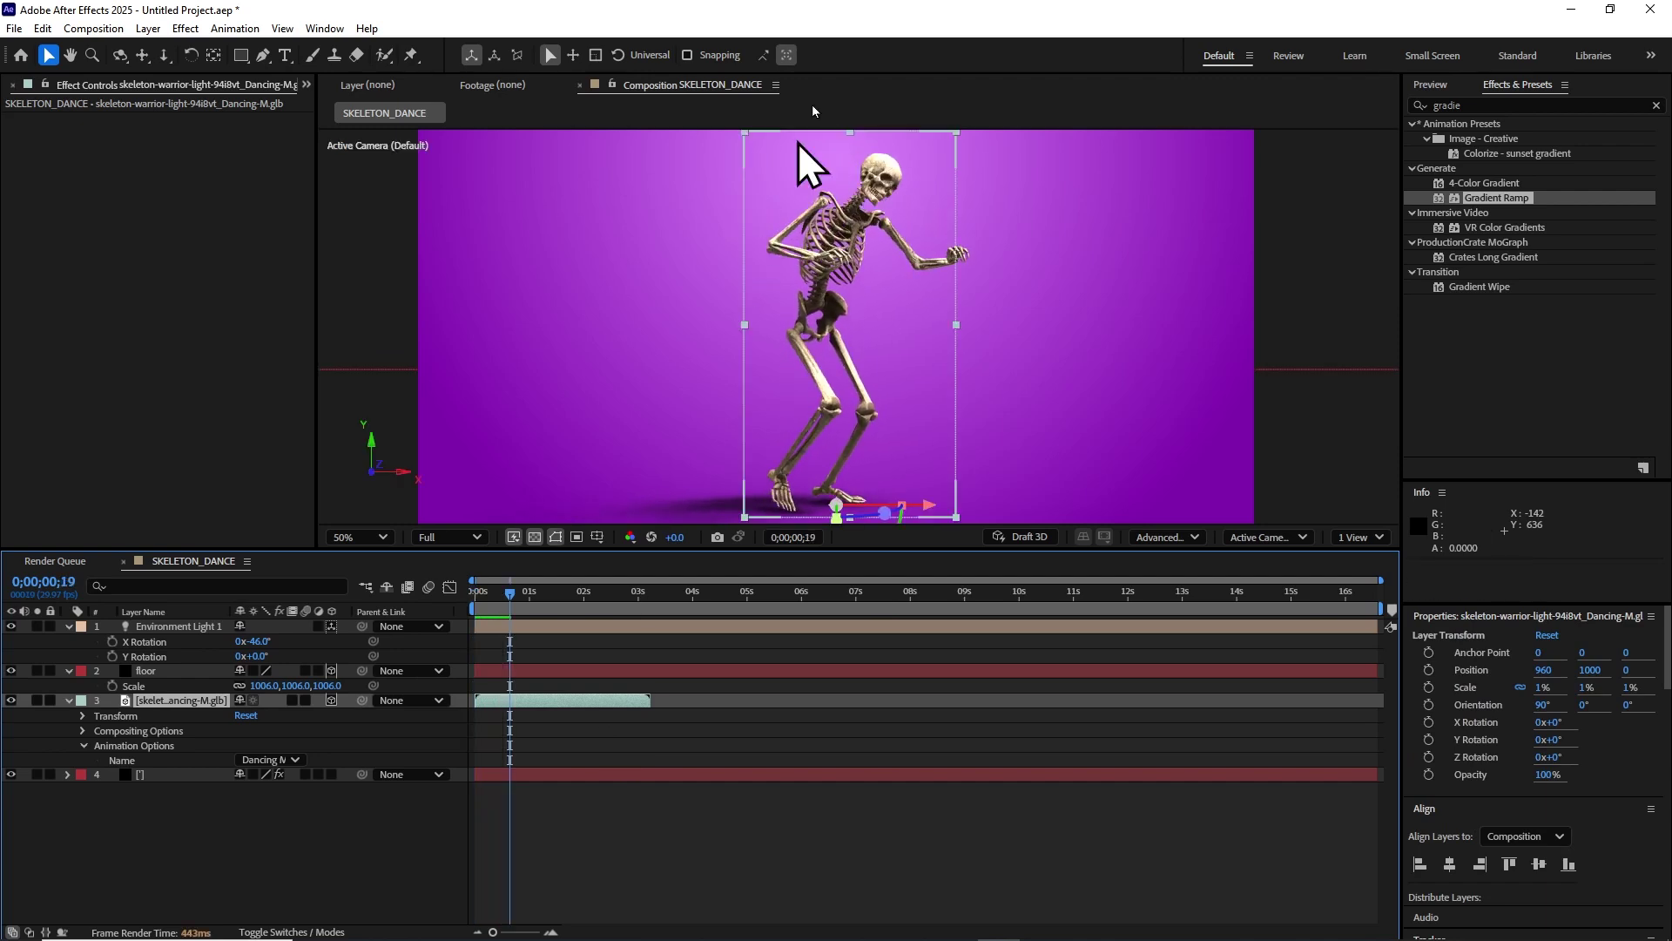
# Enable time remapping on the skeleton layer and give Time Remap the expression loopOut().
pyautogui.rightClick(609, 708)
pyautogui.moveTo(775, 285)
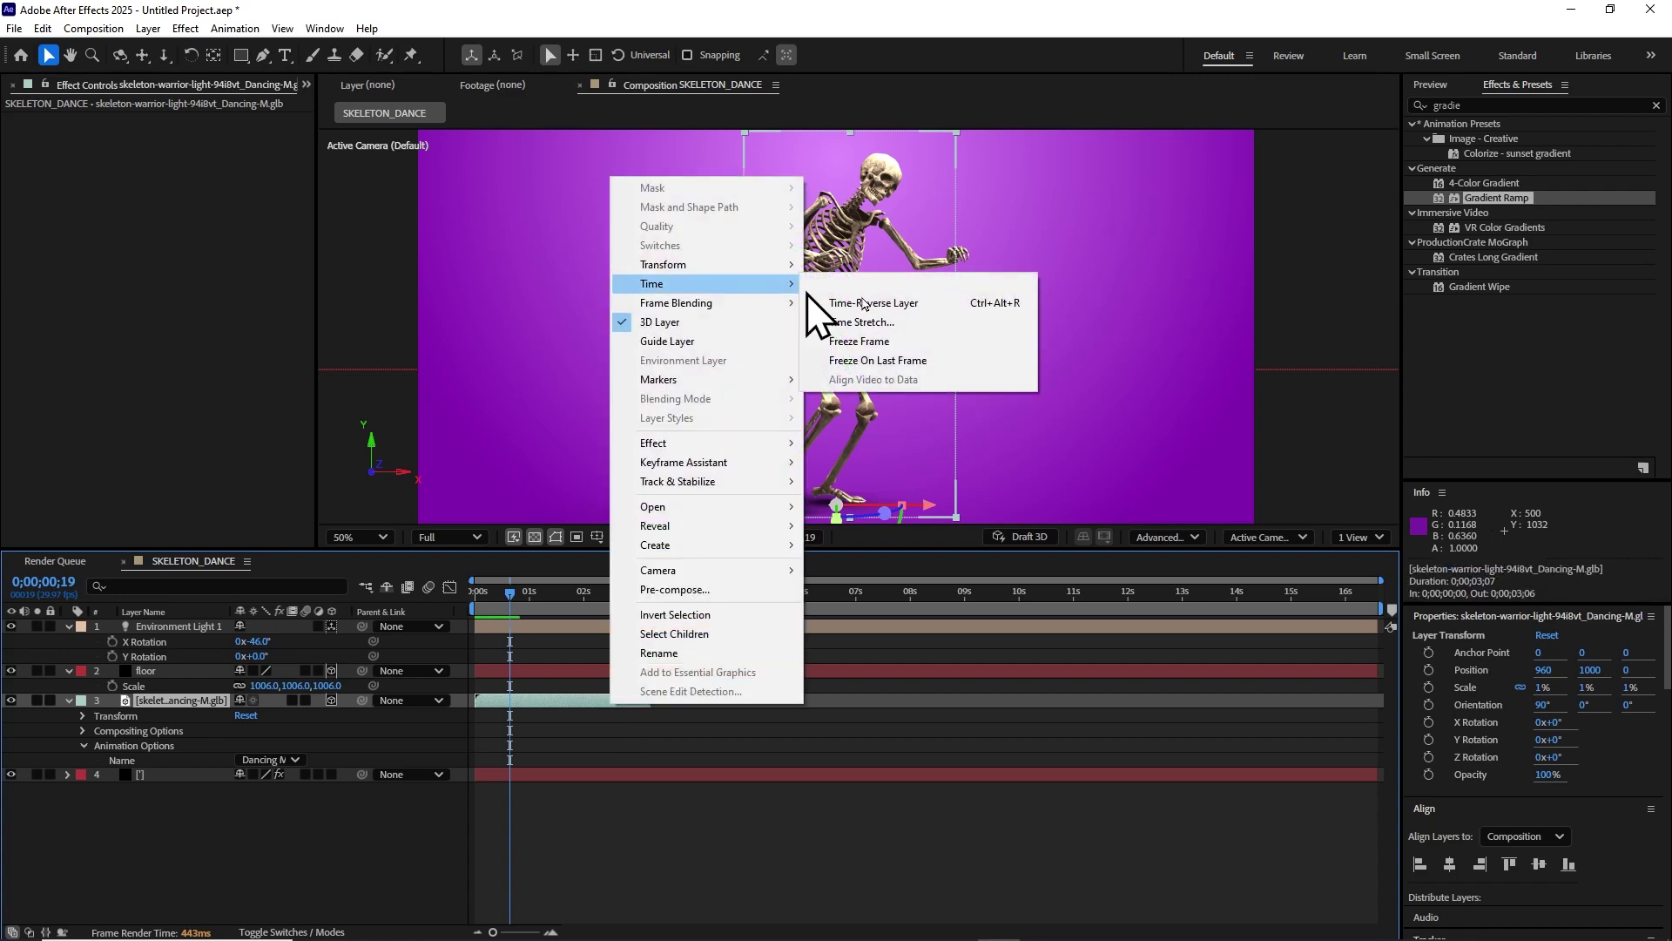
pyautogui.click(962, 283)
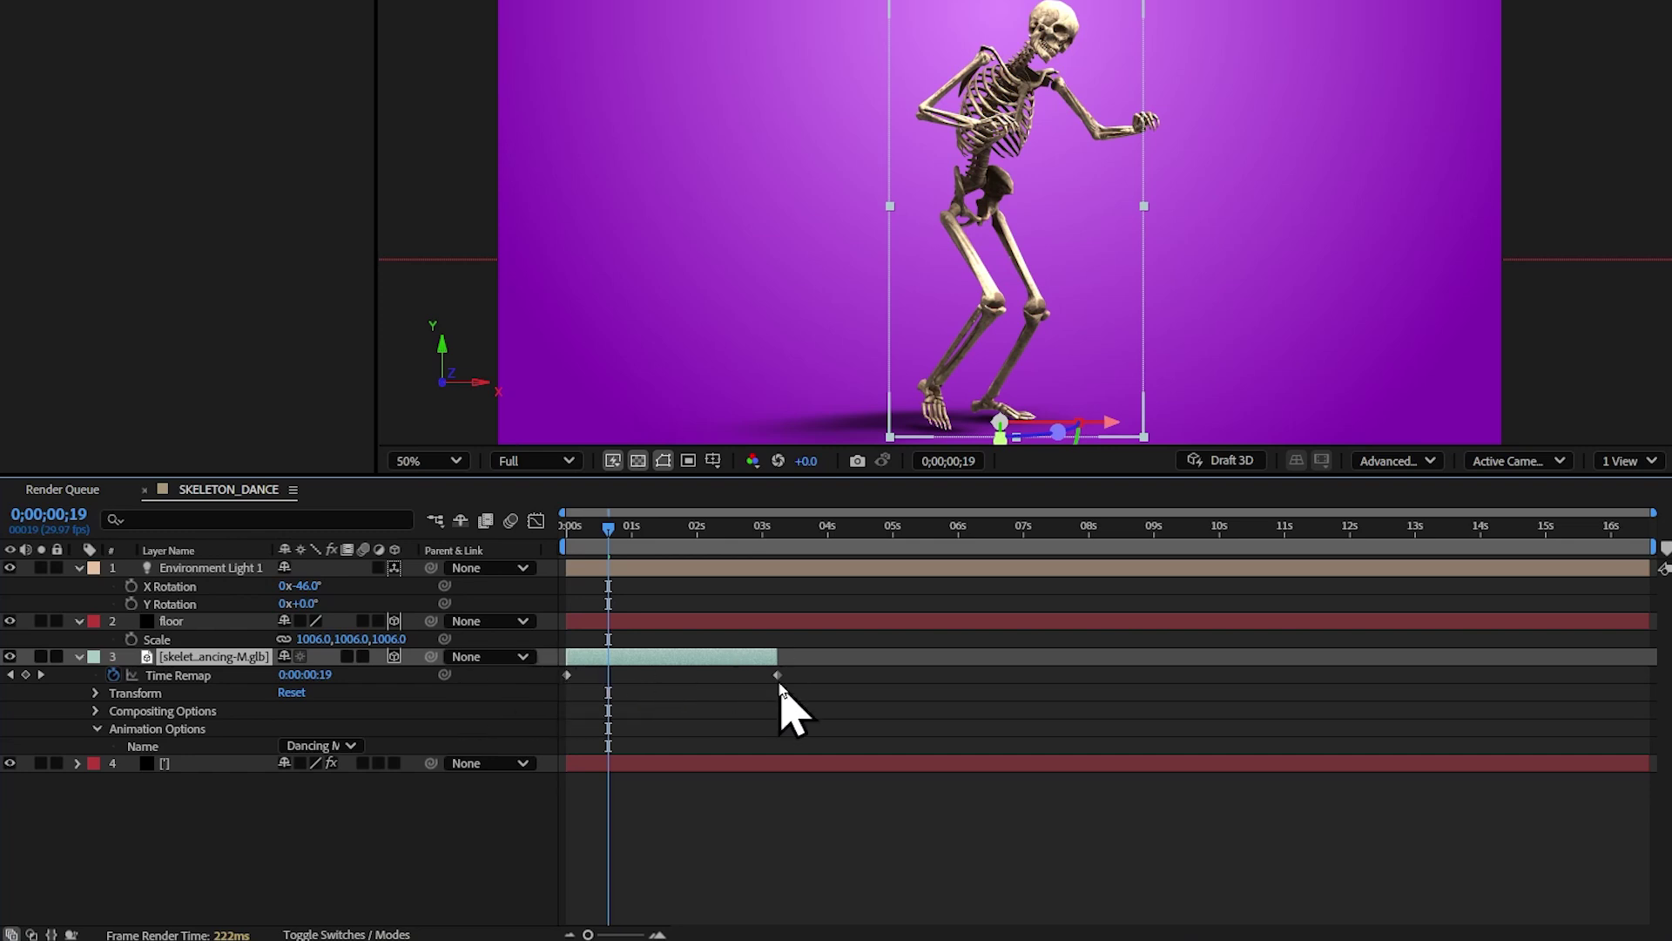
pyautogui.keyDown('alt'); pyautogui.click(113, 675); pyautogui.keyUp('alt')
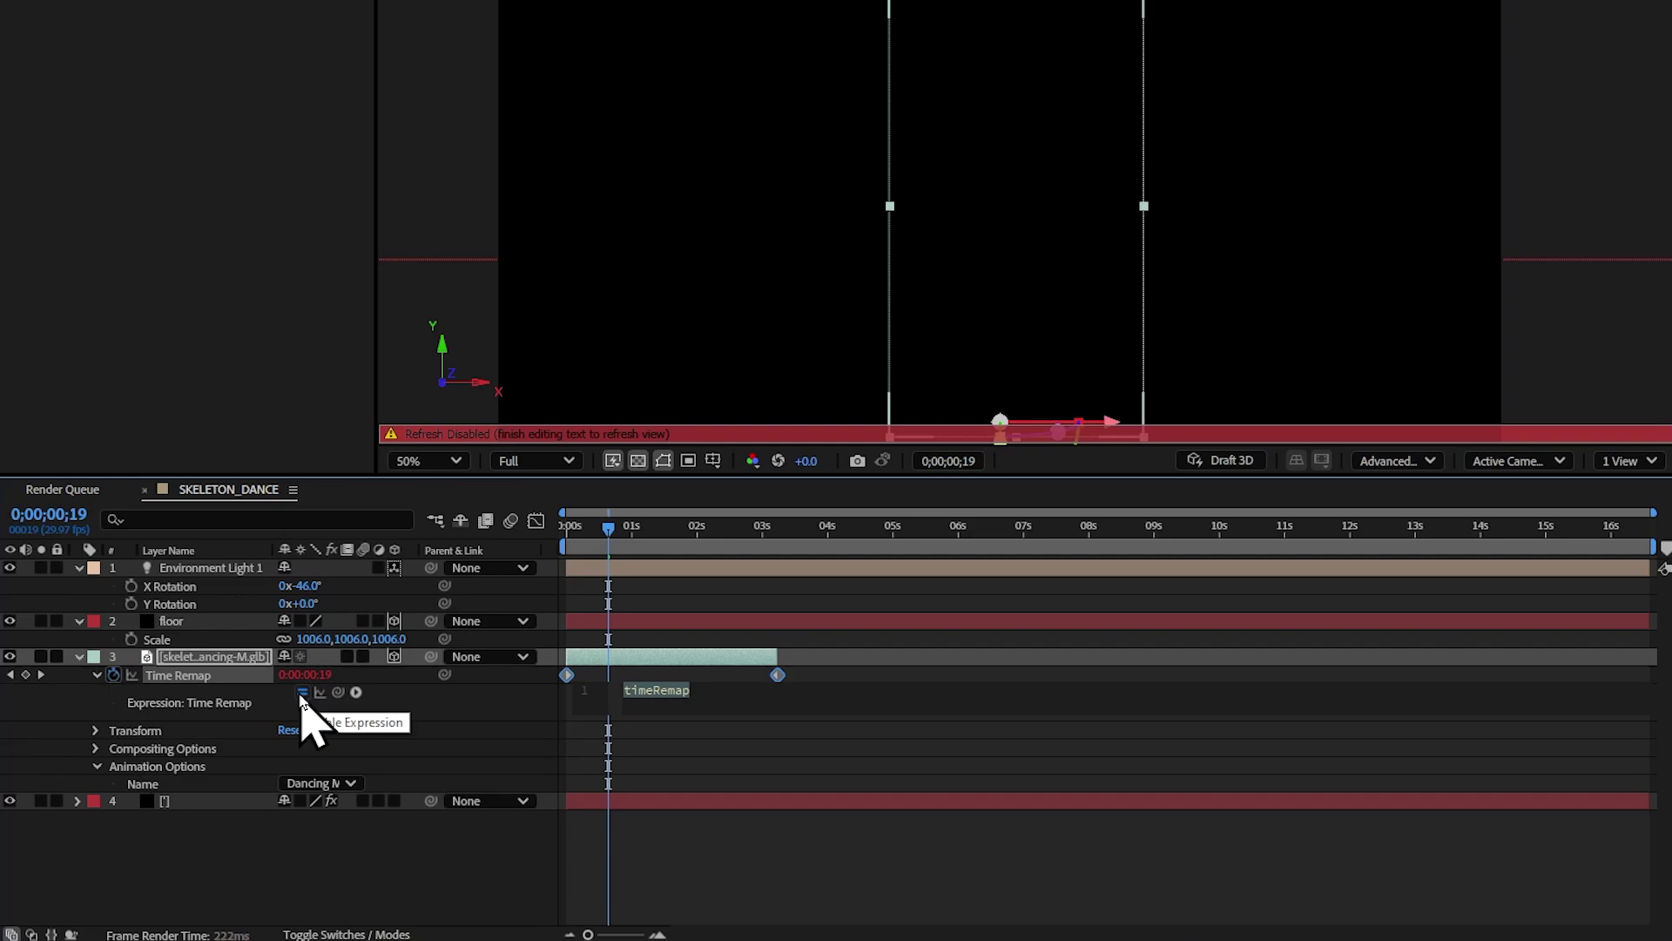
pyautogui.write('loopOut')
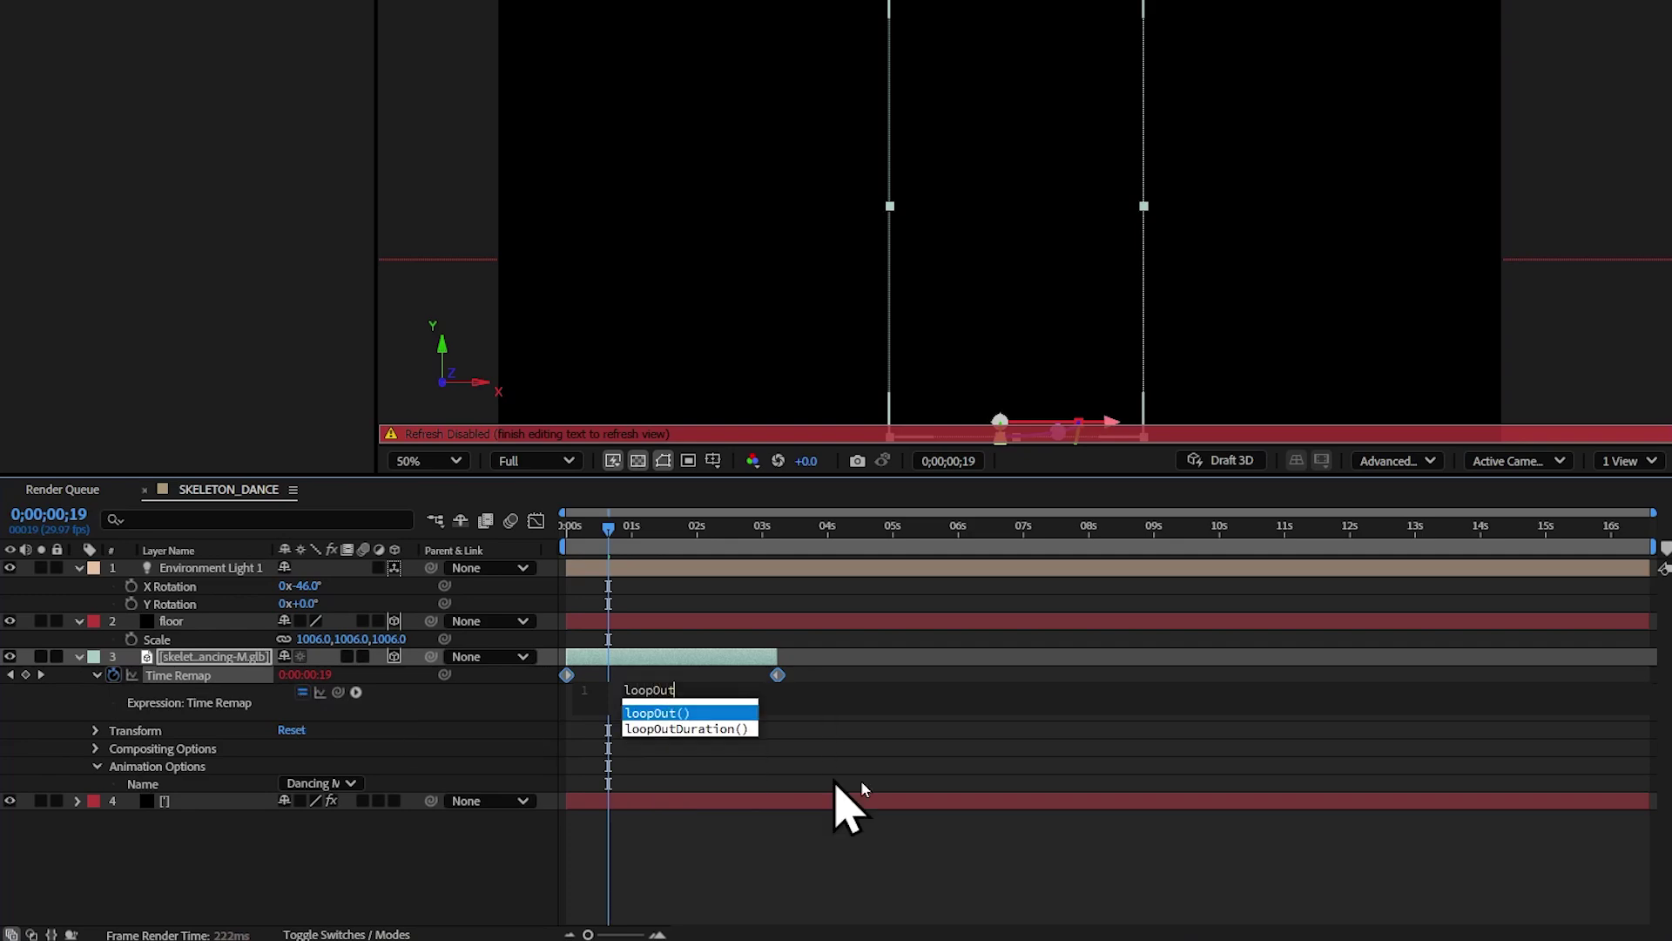
pyautogui.write('()')
pyautogui.click(698, 756)
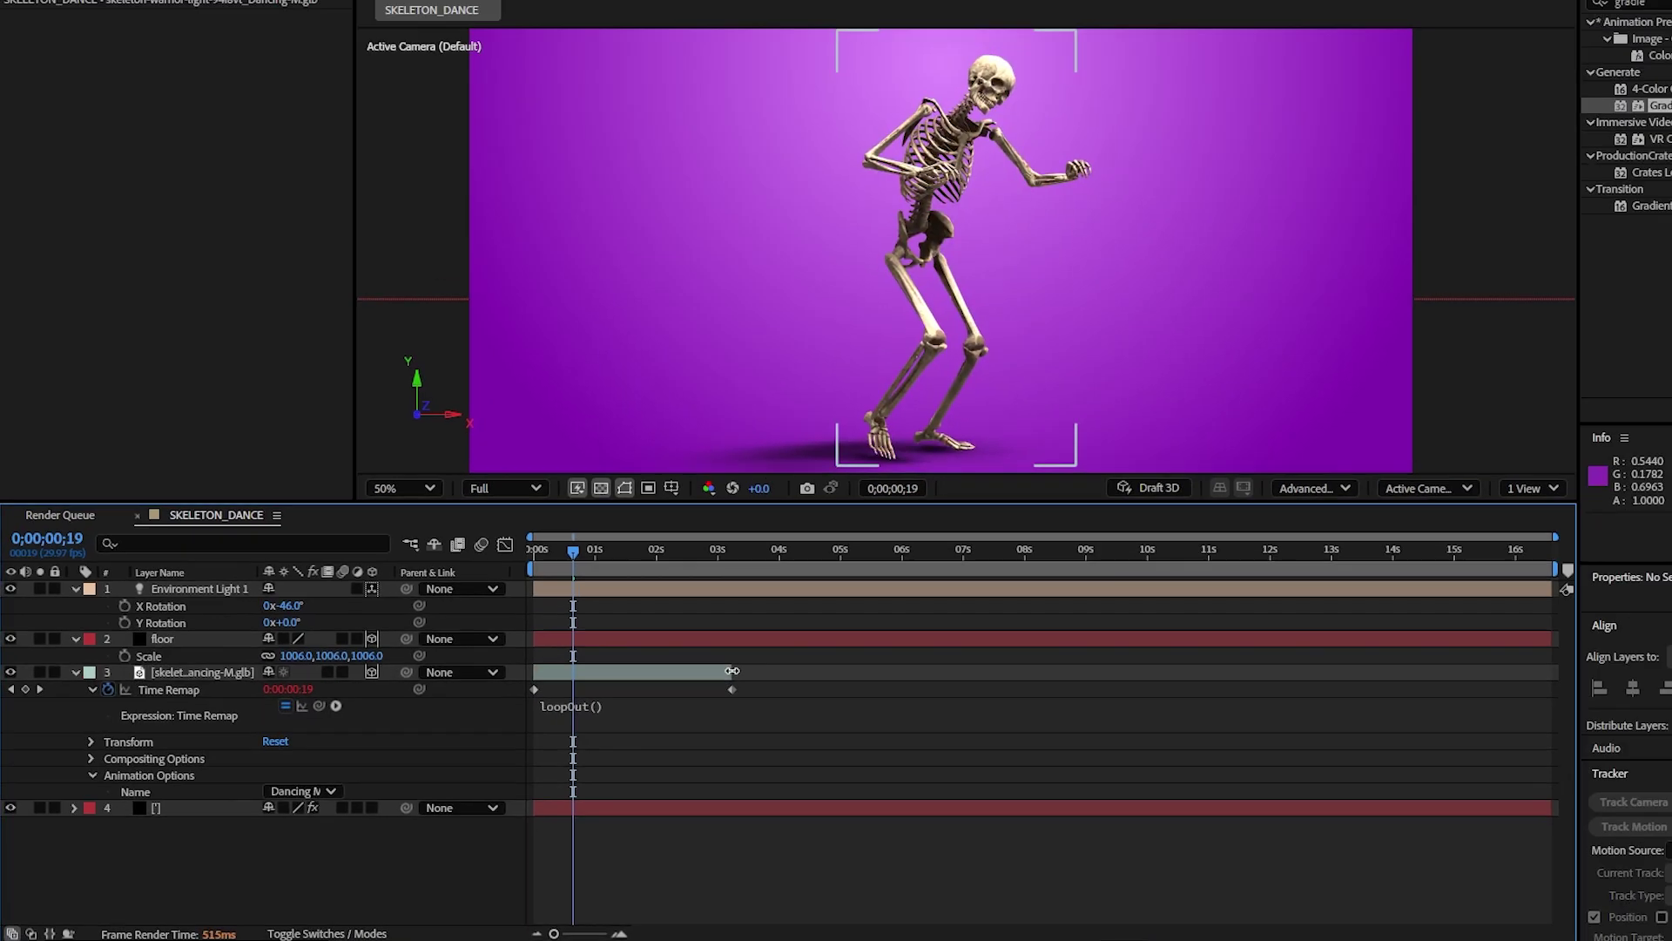
# Extend the skeleton layer to the end of the composition and preview the looping dance.
pyautogui.moveTo(777, 656); pyautogui.dragTo(1452, 657)
pyautogui.click(640, 592)
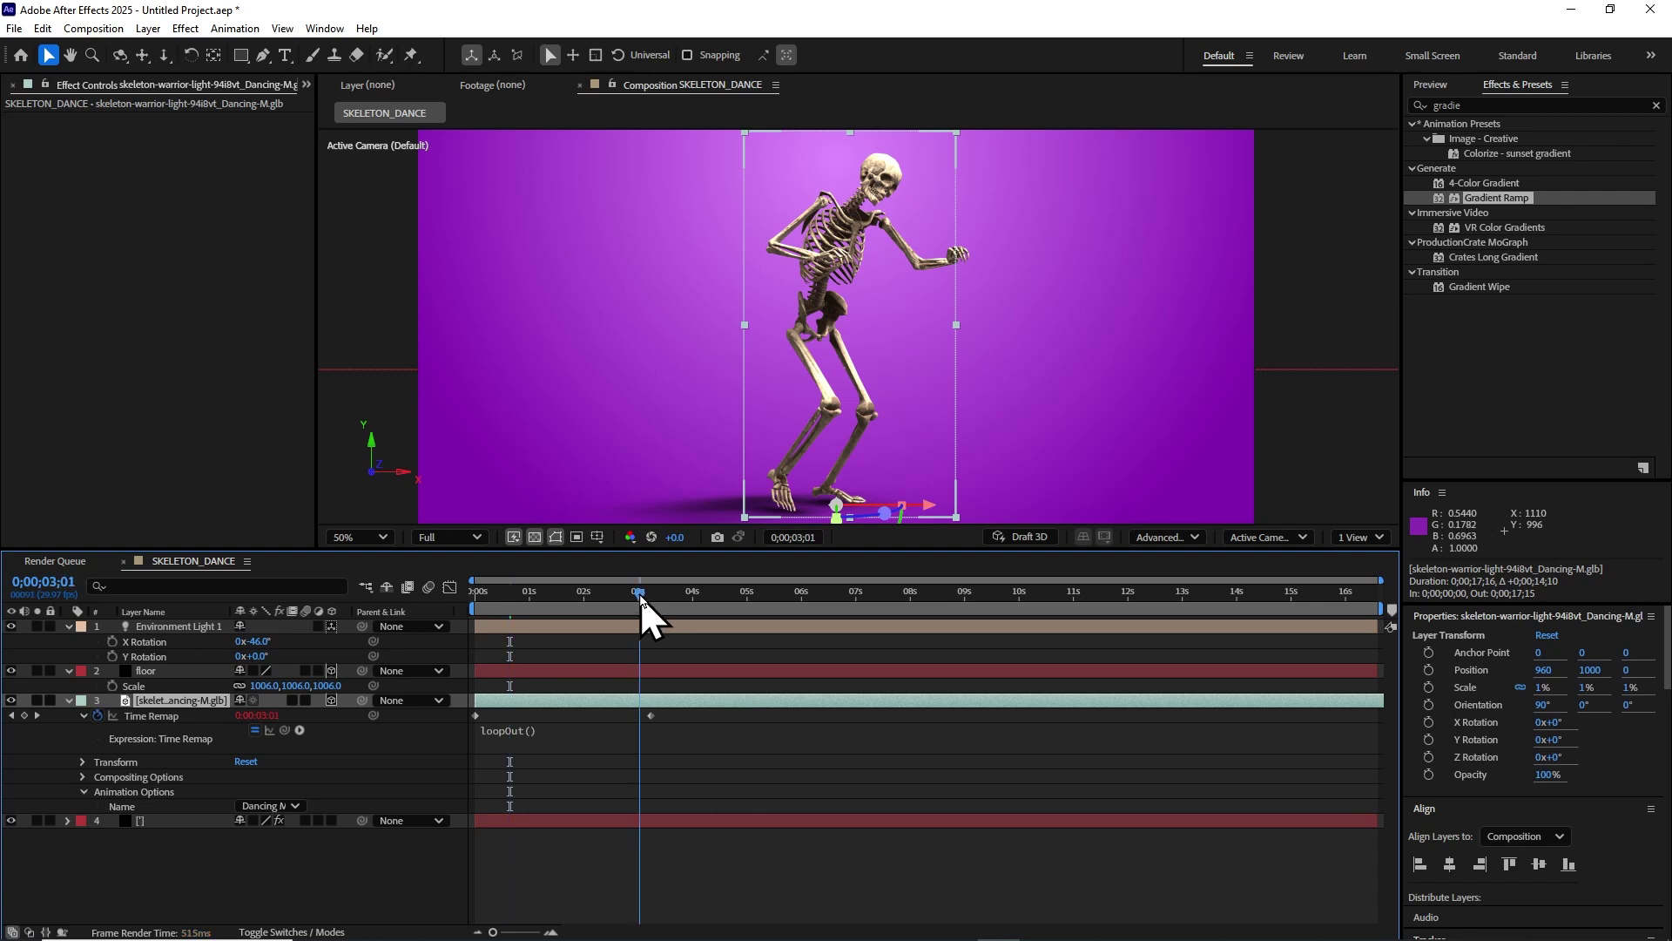
pyautogui.press('space')
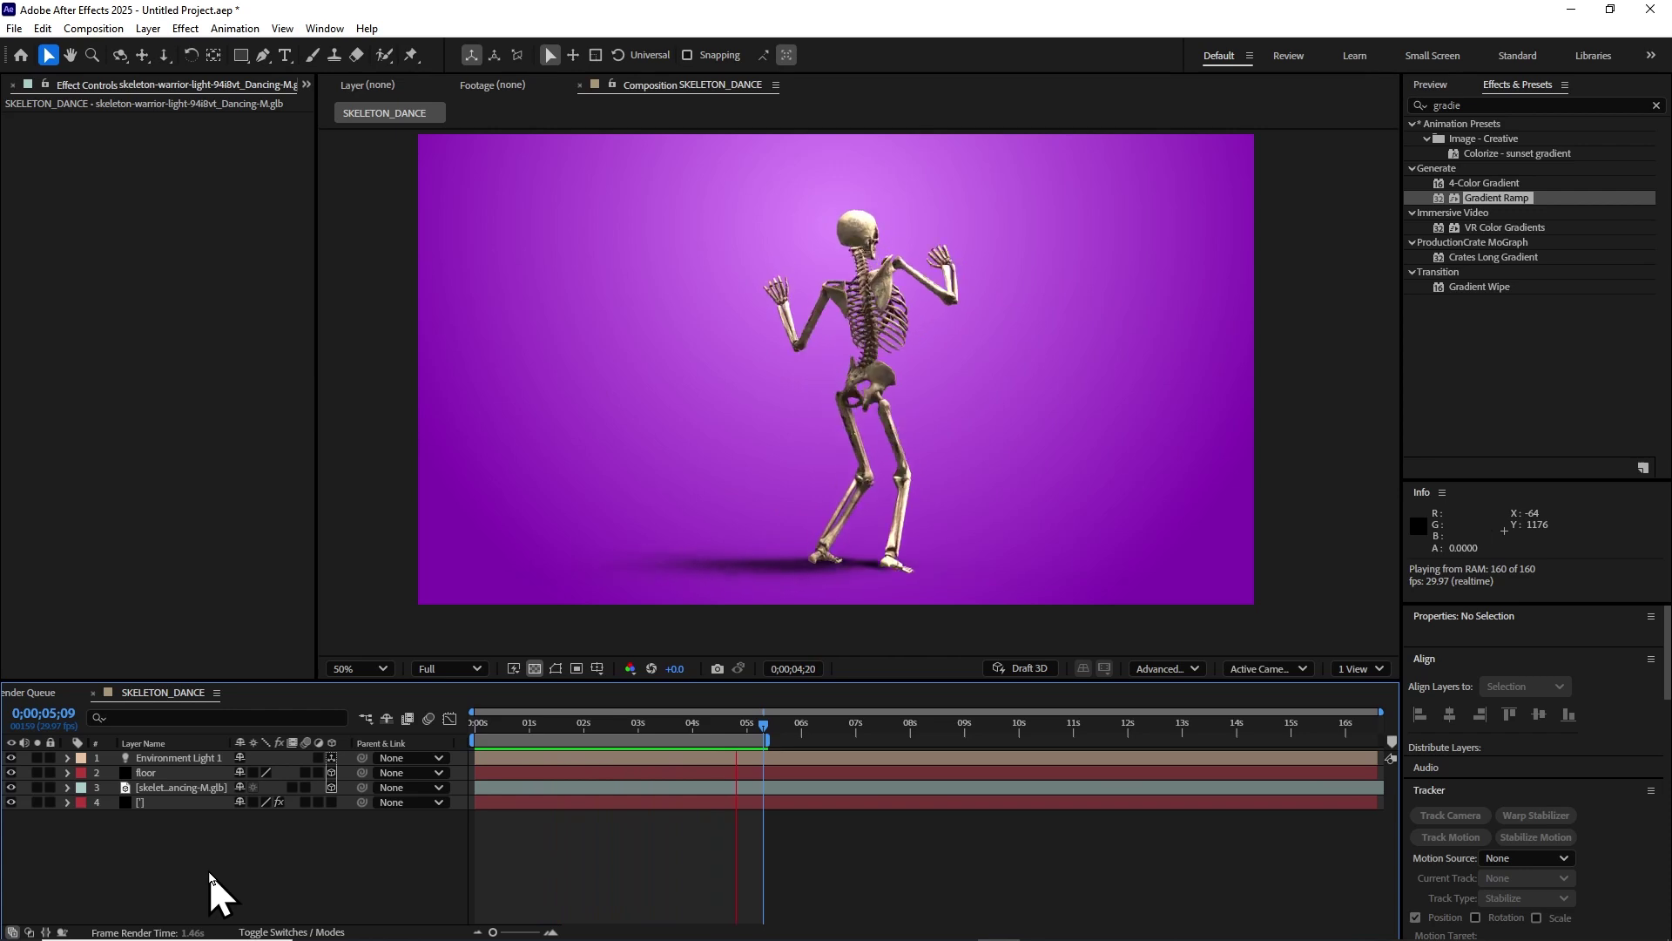
pyautogui.click(186, 786)
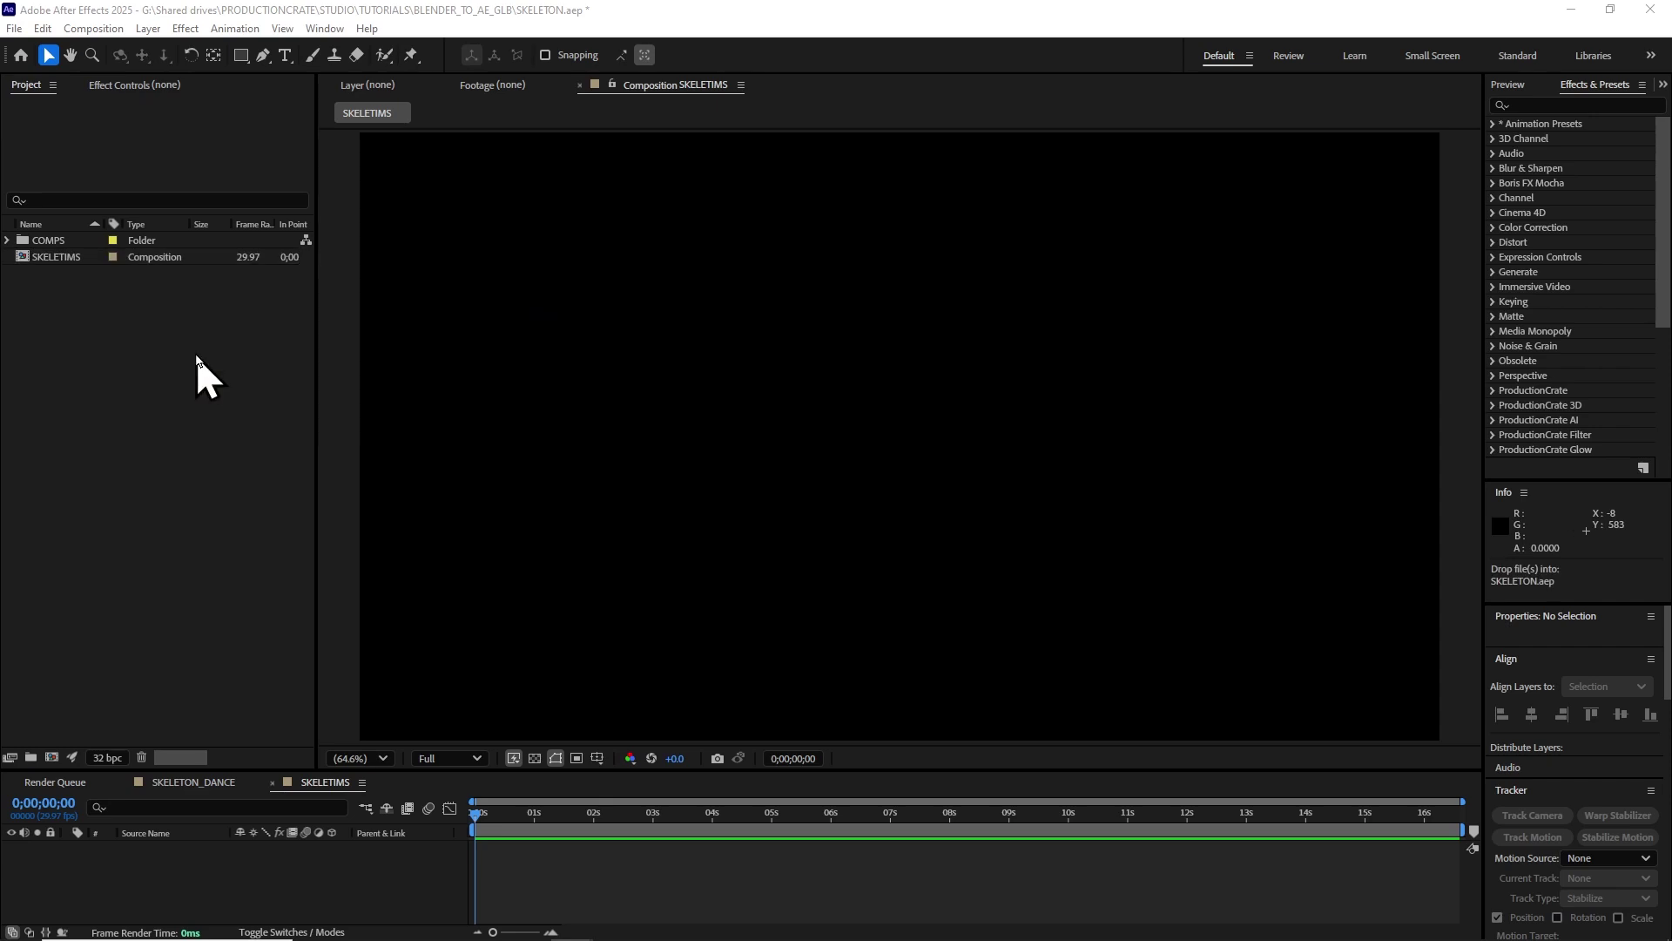
# Import skeleton_1.glb, skeleton_2.glb and skeleton_3.glb and add them to the SKELETIMS composition at 100% object scale.
pyautogui.moveTo(195, 374); pyautogui.dragTo(194, 188)
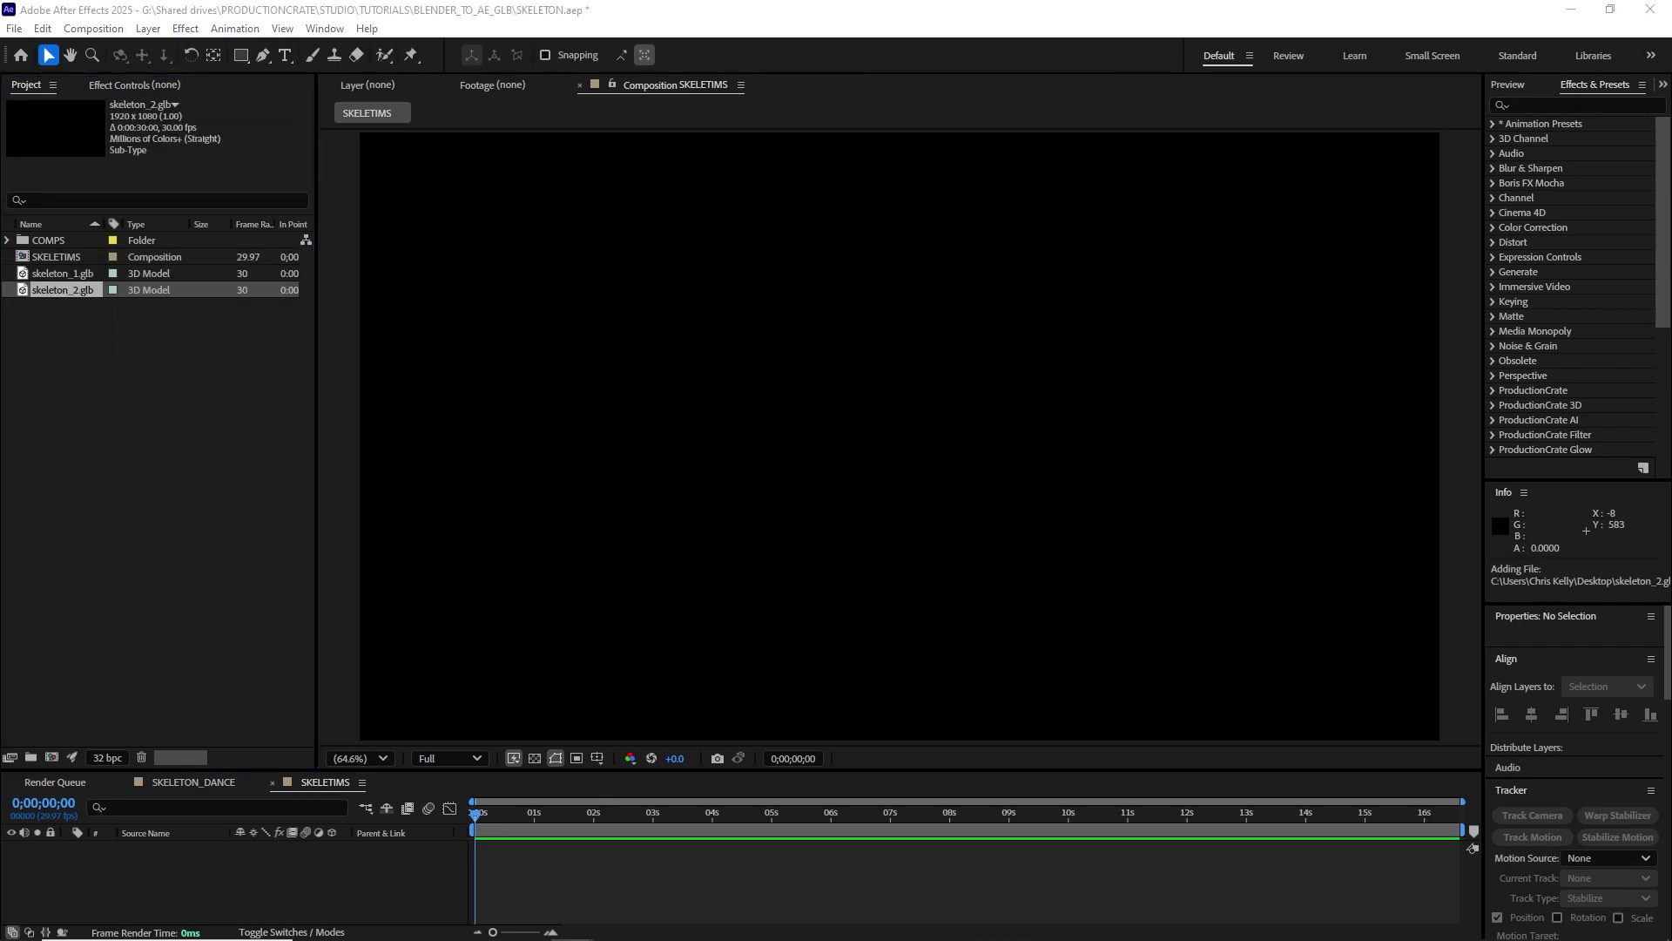
pyautogui.moveTo(153, 440); pyautogui.dragTo(54, 274)
pyautogui.moveTo(62, 290); pyautogui.dragTo(174, 862)
pyautogui.press('Return')
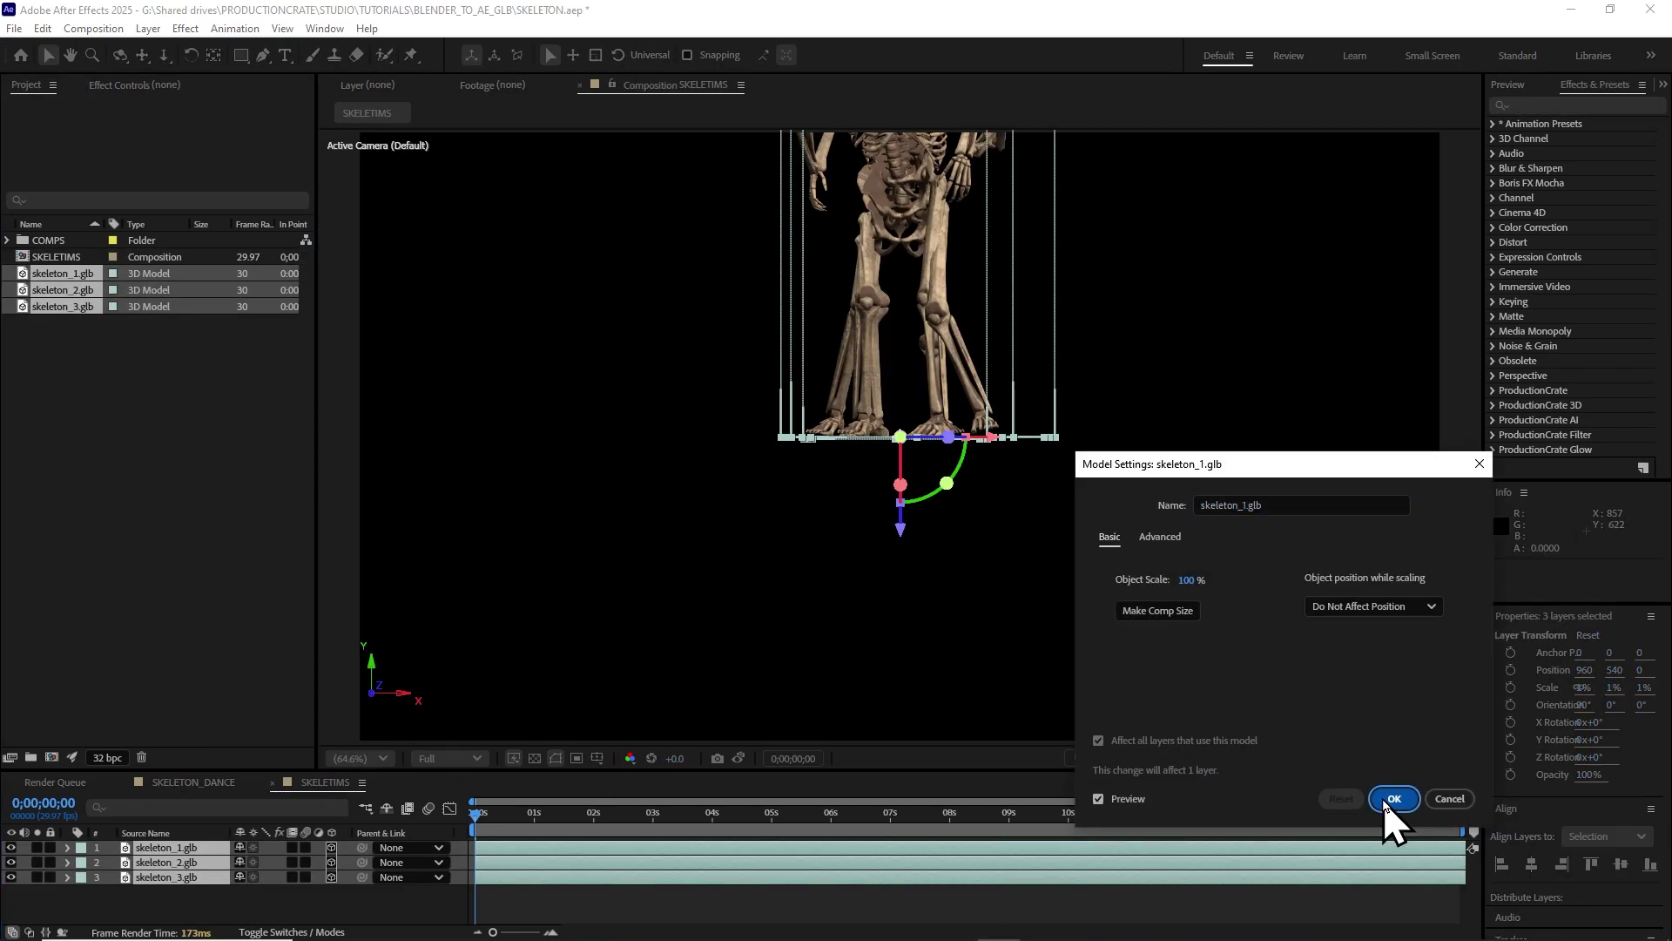
pyautogui.click(1385, 801)
# Lower the three skeletons to Y 933 and spread them side by side, with skeleton_3 at X 1426, then preview briefly.
pyautogui.moveTo(901, 528); pyautogui.dragTo(908, 752)
pyautogui.click(165, 847)
pyautogui.click(165, 877)
pyautogui.moveTo(994, 658); pyautogui.dragTo(1256, 659)
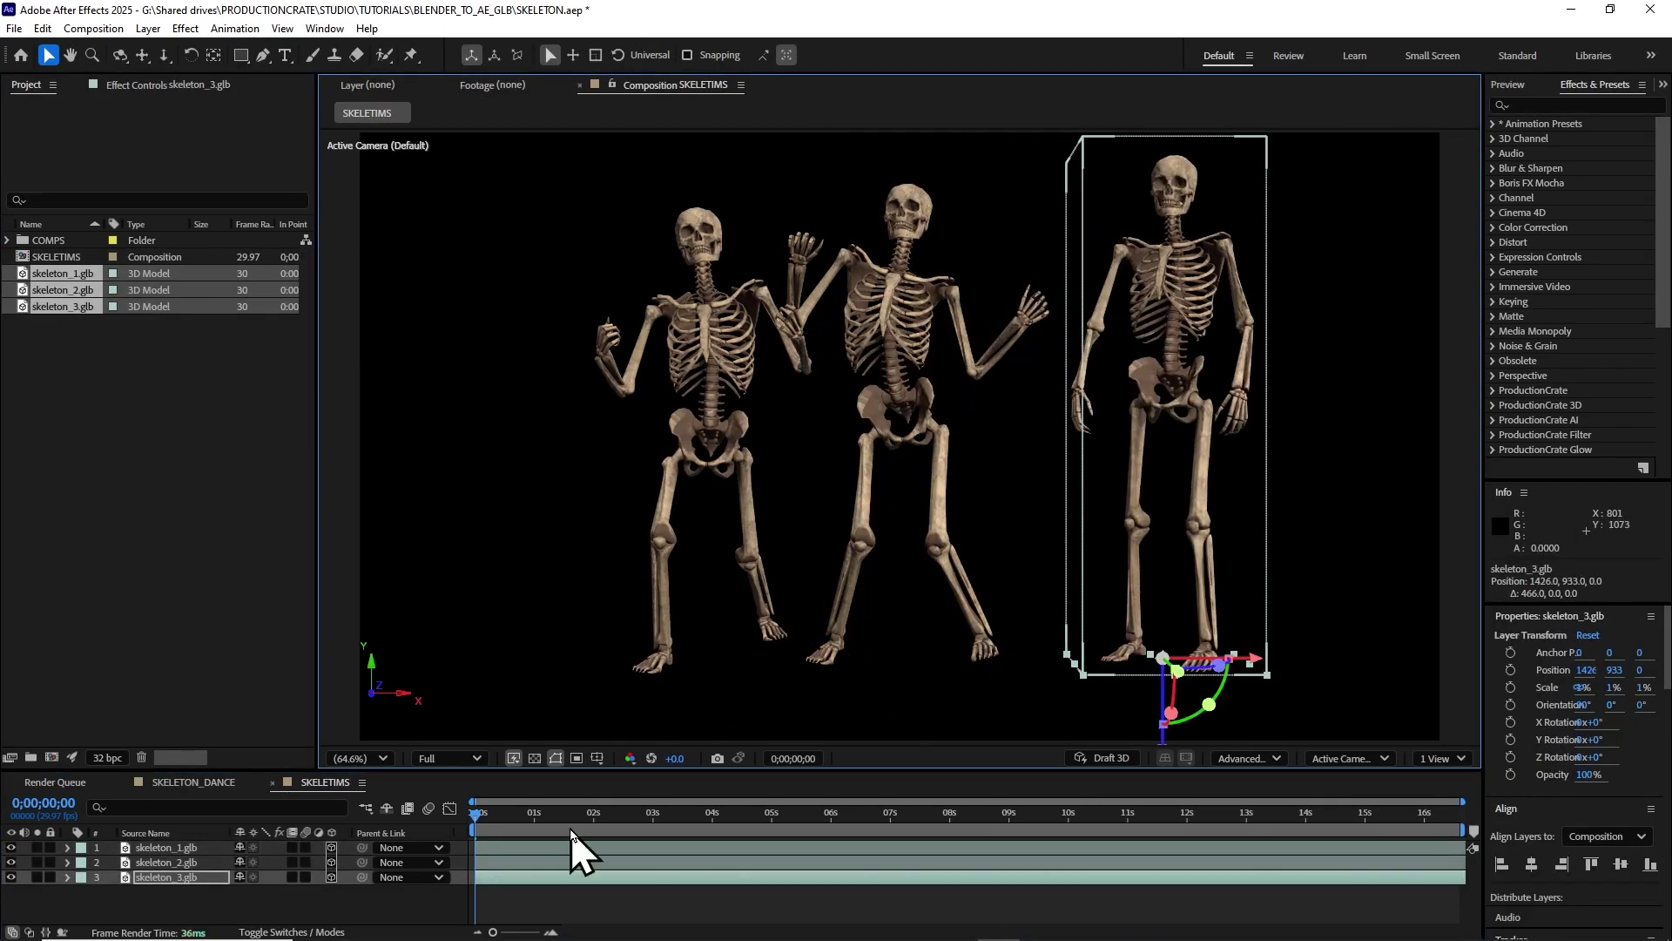
pyautogui.click(165, 847)
pyautogui.moveTo(805, 658); pyautogui.dragTo(727, 659)
pyautogui.click(1053, 520)
pyautogui.press('space')
pyautogui.press('space')
# Assign embedded animations to the skeleton layers in their Animation Options, with Dancing Running Man on skeleton_1, and preview them.
pyautogui.hotkey('ctrl', 'a')
pyautogui.click(67, 877)
pyautogui.scroll(-3, 285, 891)
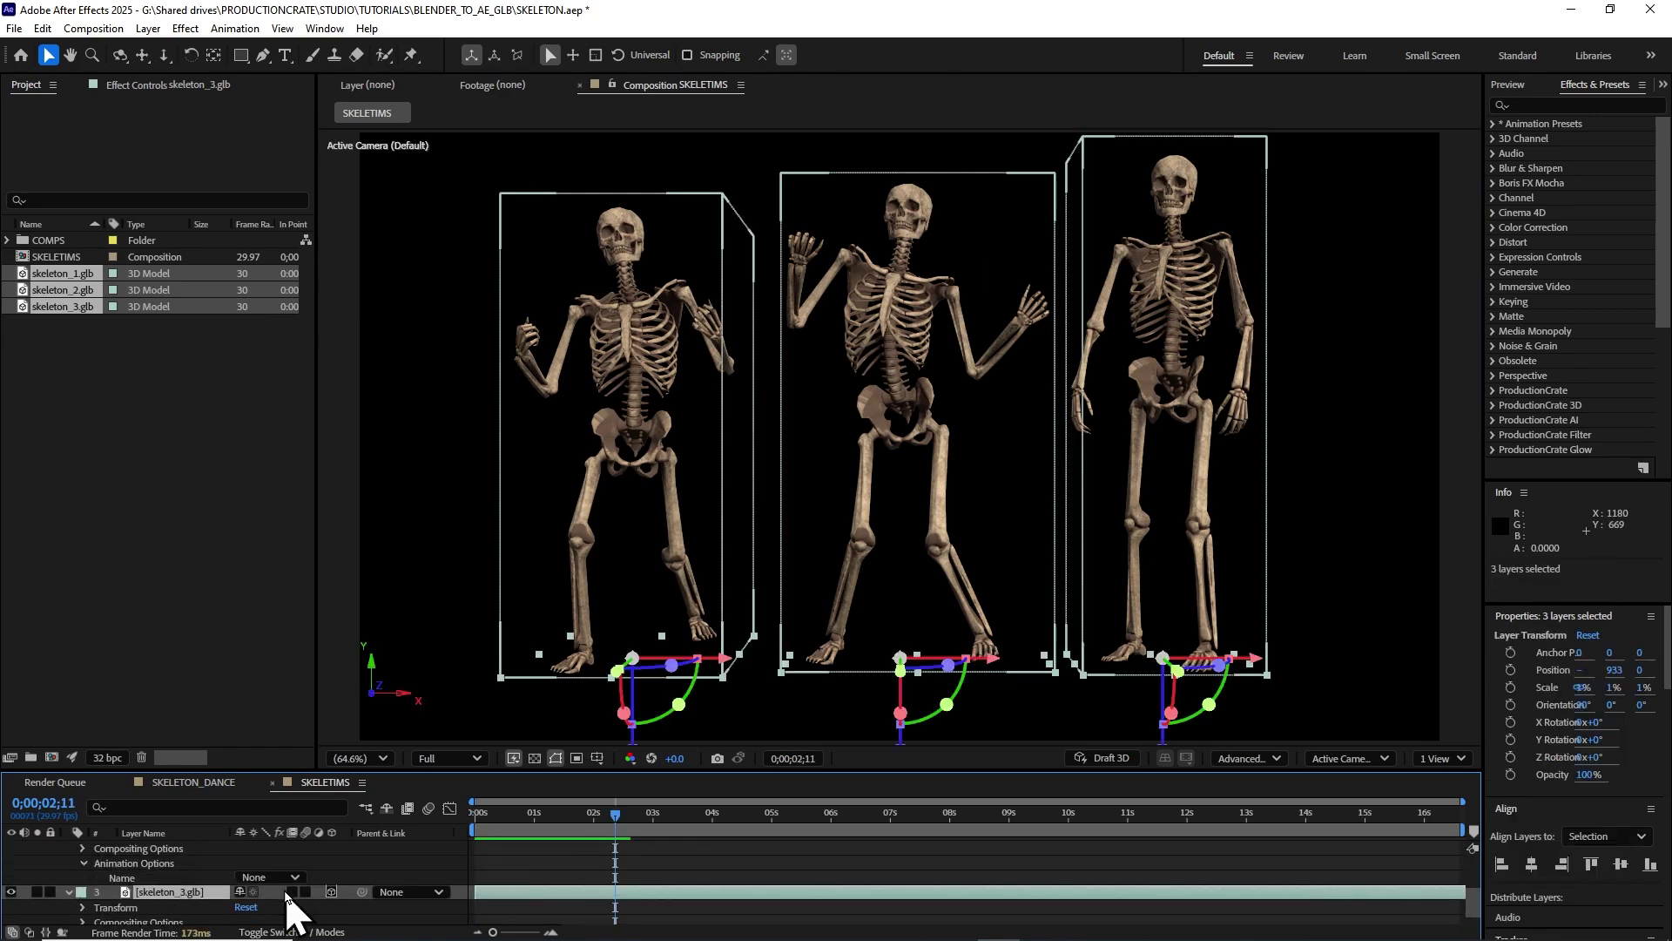
pyautogui.click(272, 877)
pyautogui.click(292, 920)
pyautogui.click(83, 918)
pyautogui.click(268, 919)
pyautogui.scroll(3, 262, 897)
pyautogui.click(85, 859)
pyautogui.click(270, 871)
pyautogui.click(286, 890)
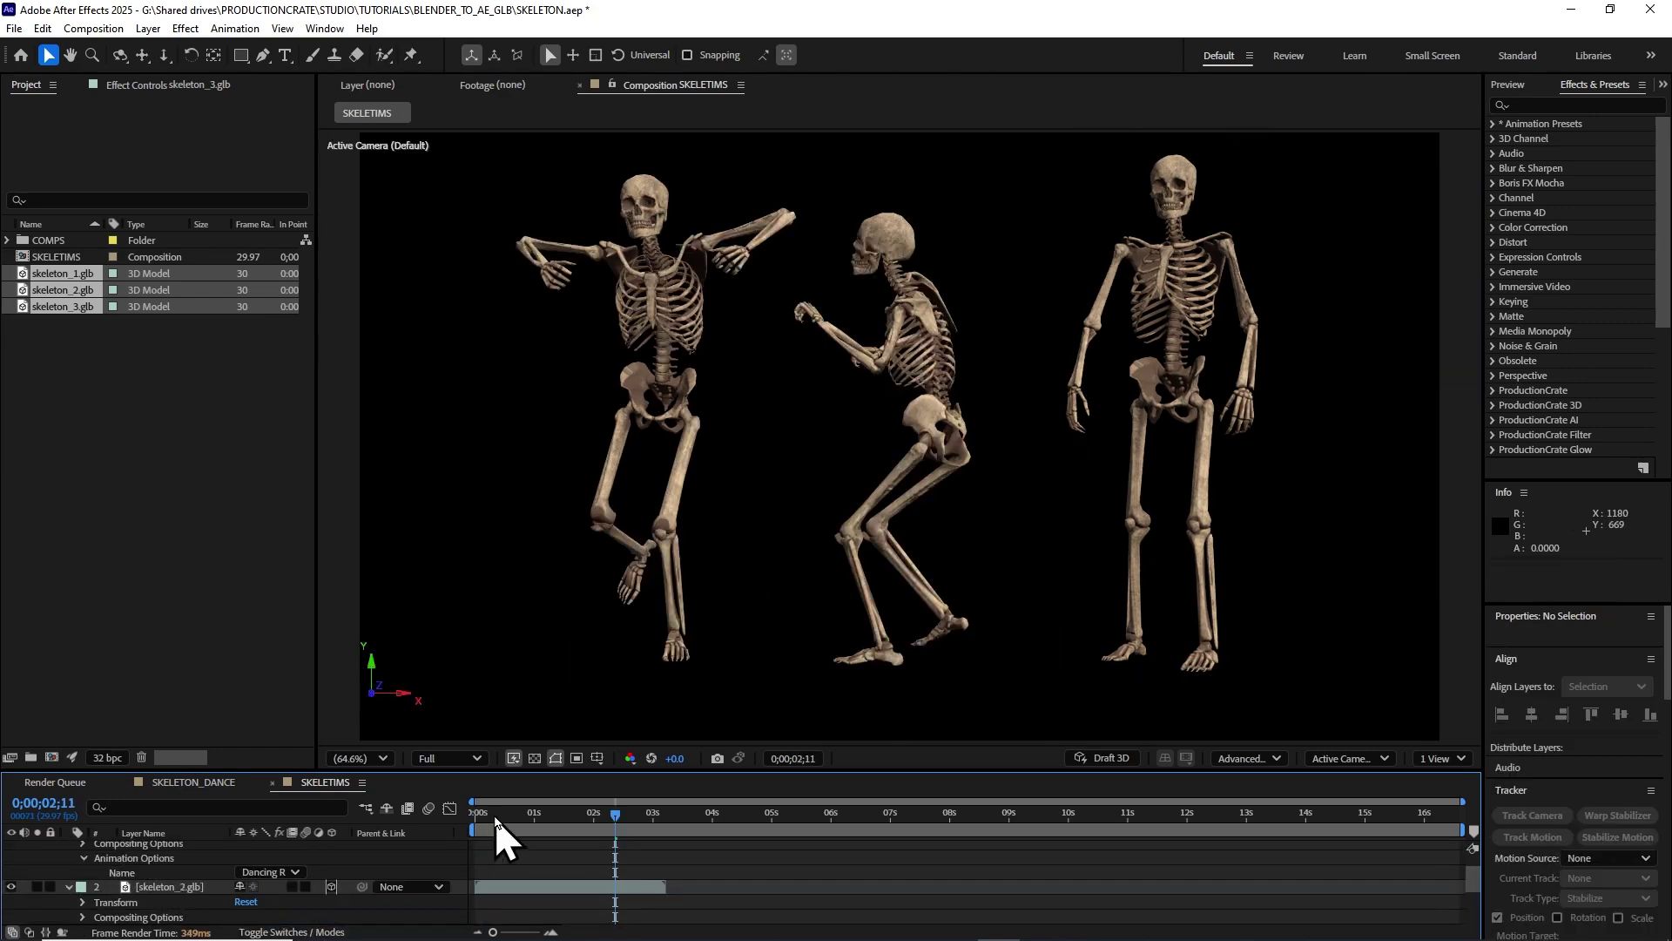
pyautogui.press('space')
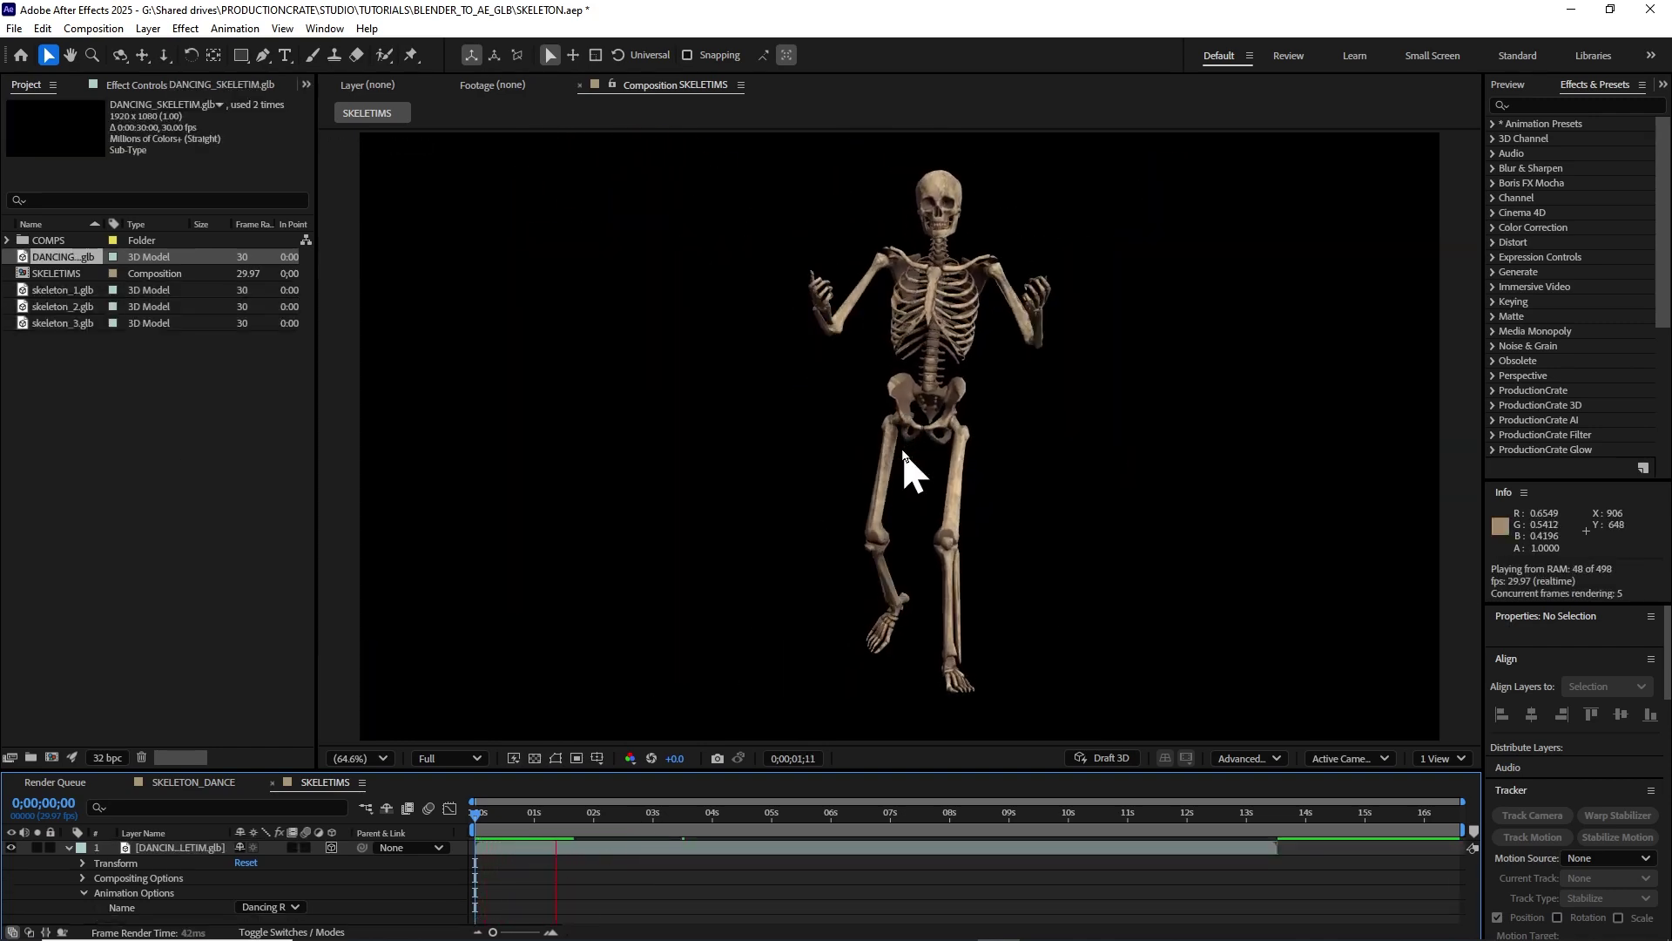
# Switch the DANCING_SKELETIM.glb layer's animation to Dancing Maraschino Step and preview it.
pyautogui.press('space')
pyautogui.click(270, 906)
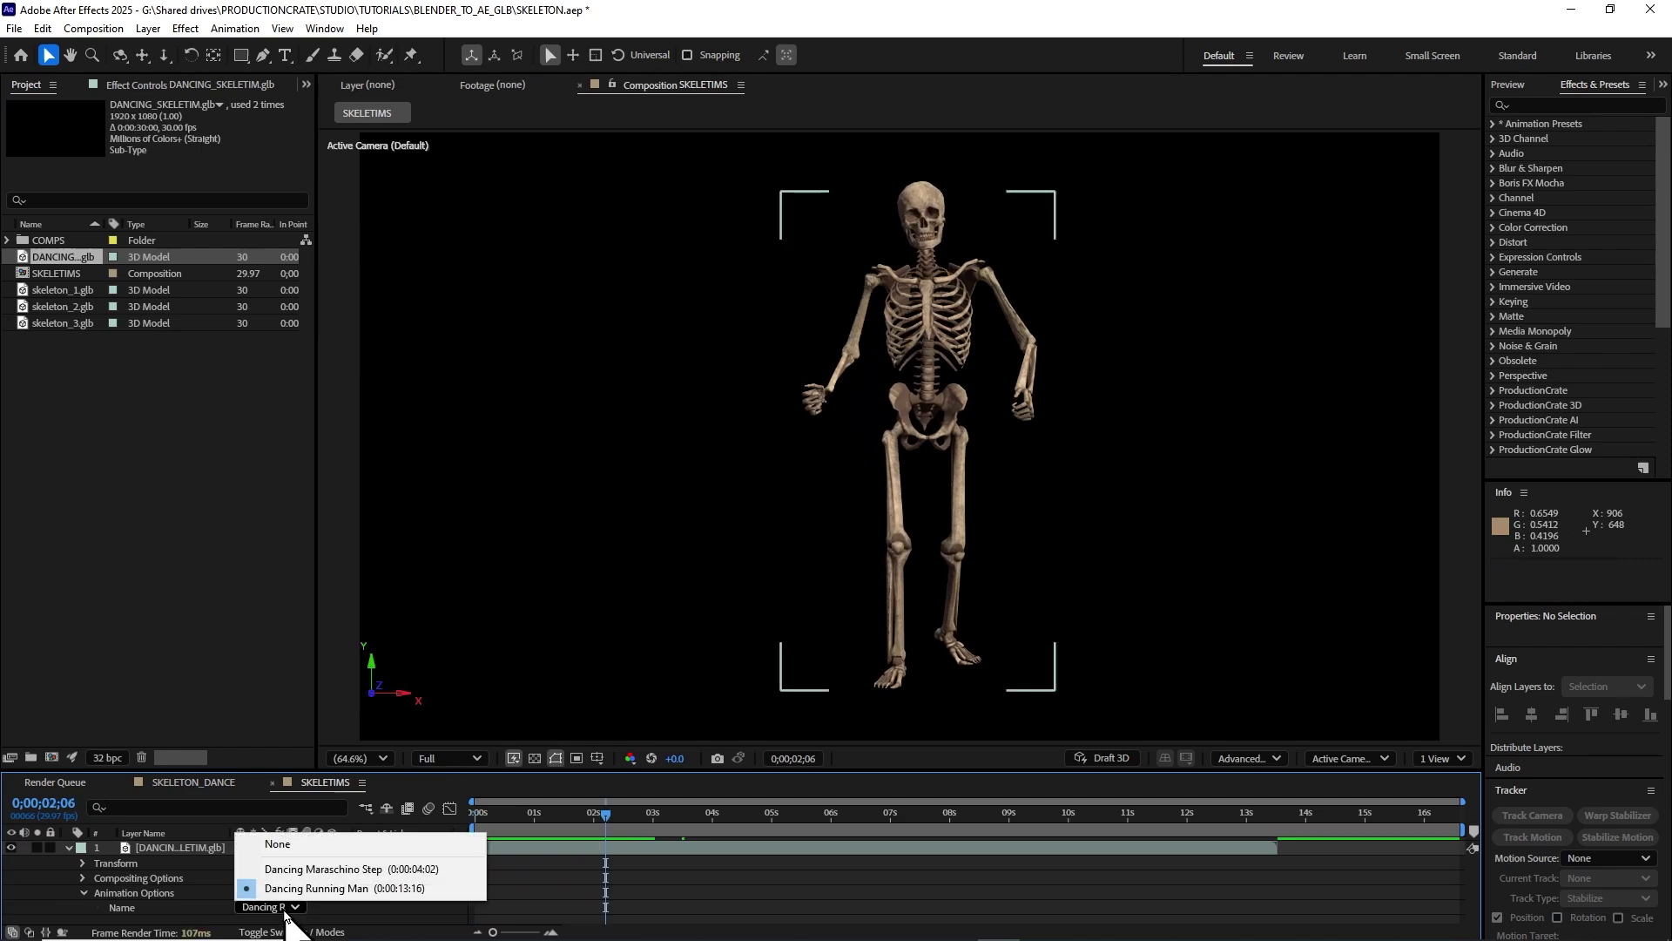
pyautogui.click(323, 873)
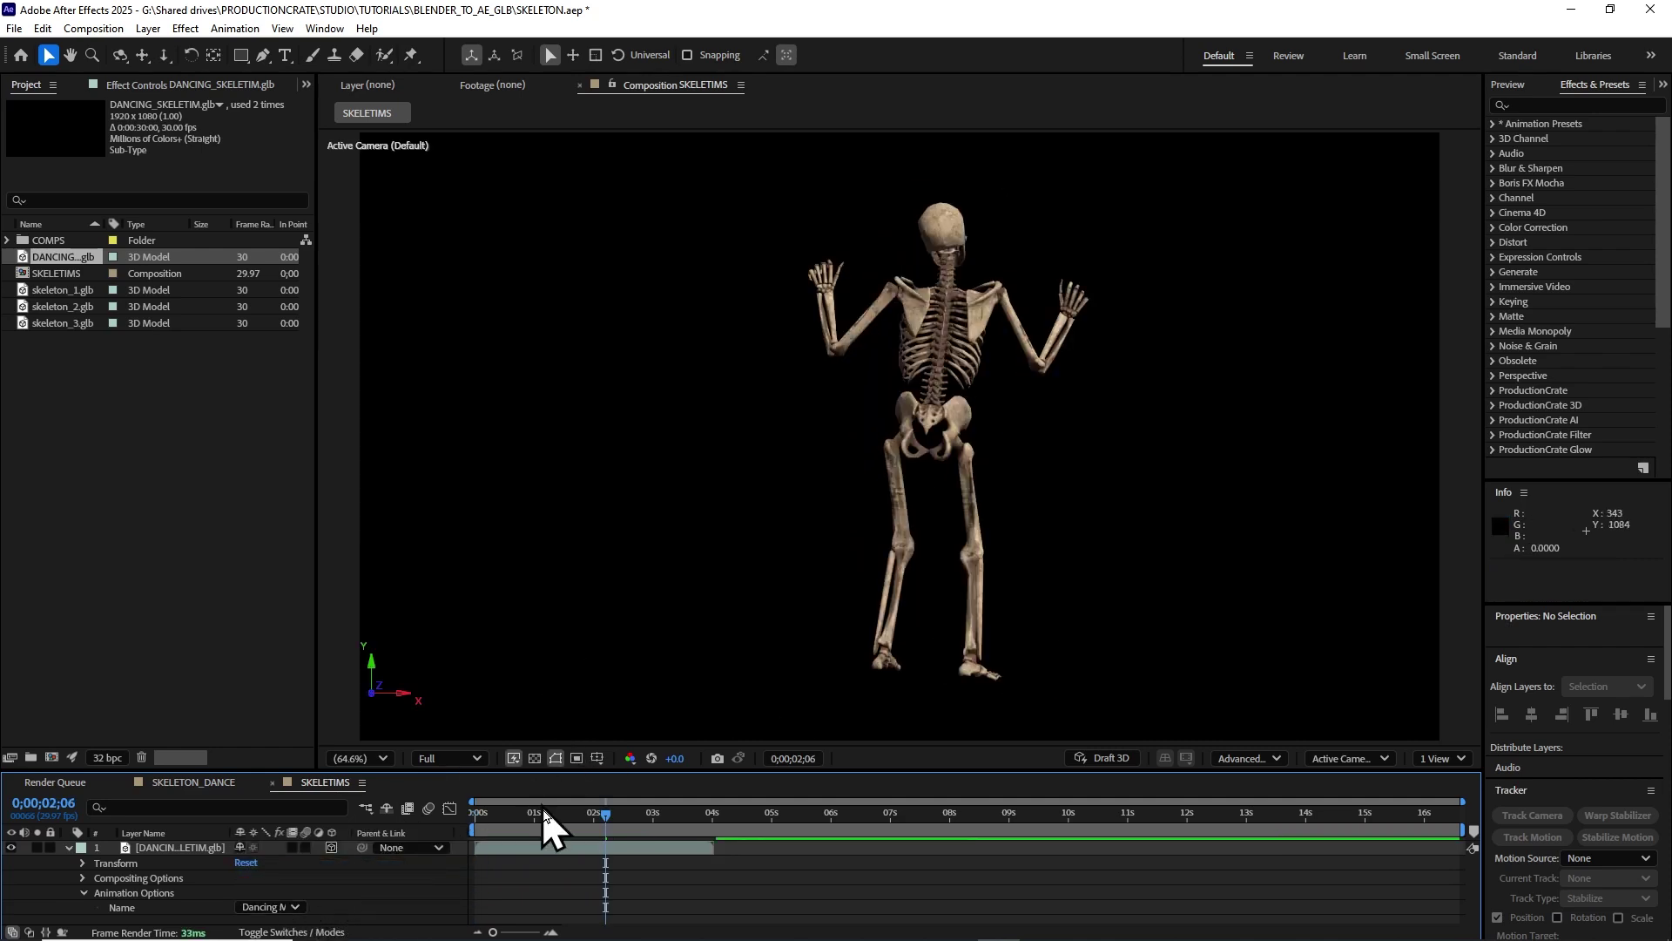
pyautogui.press('space')
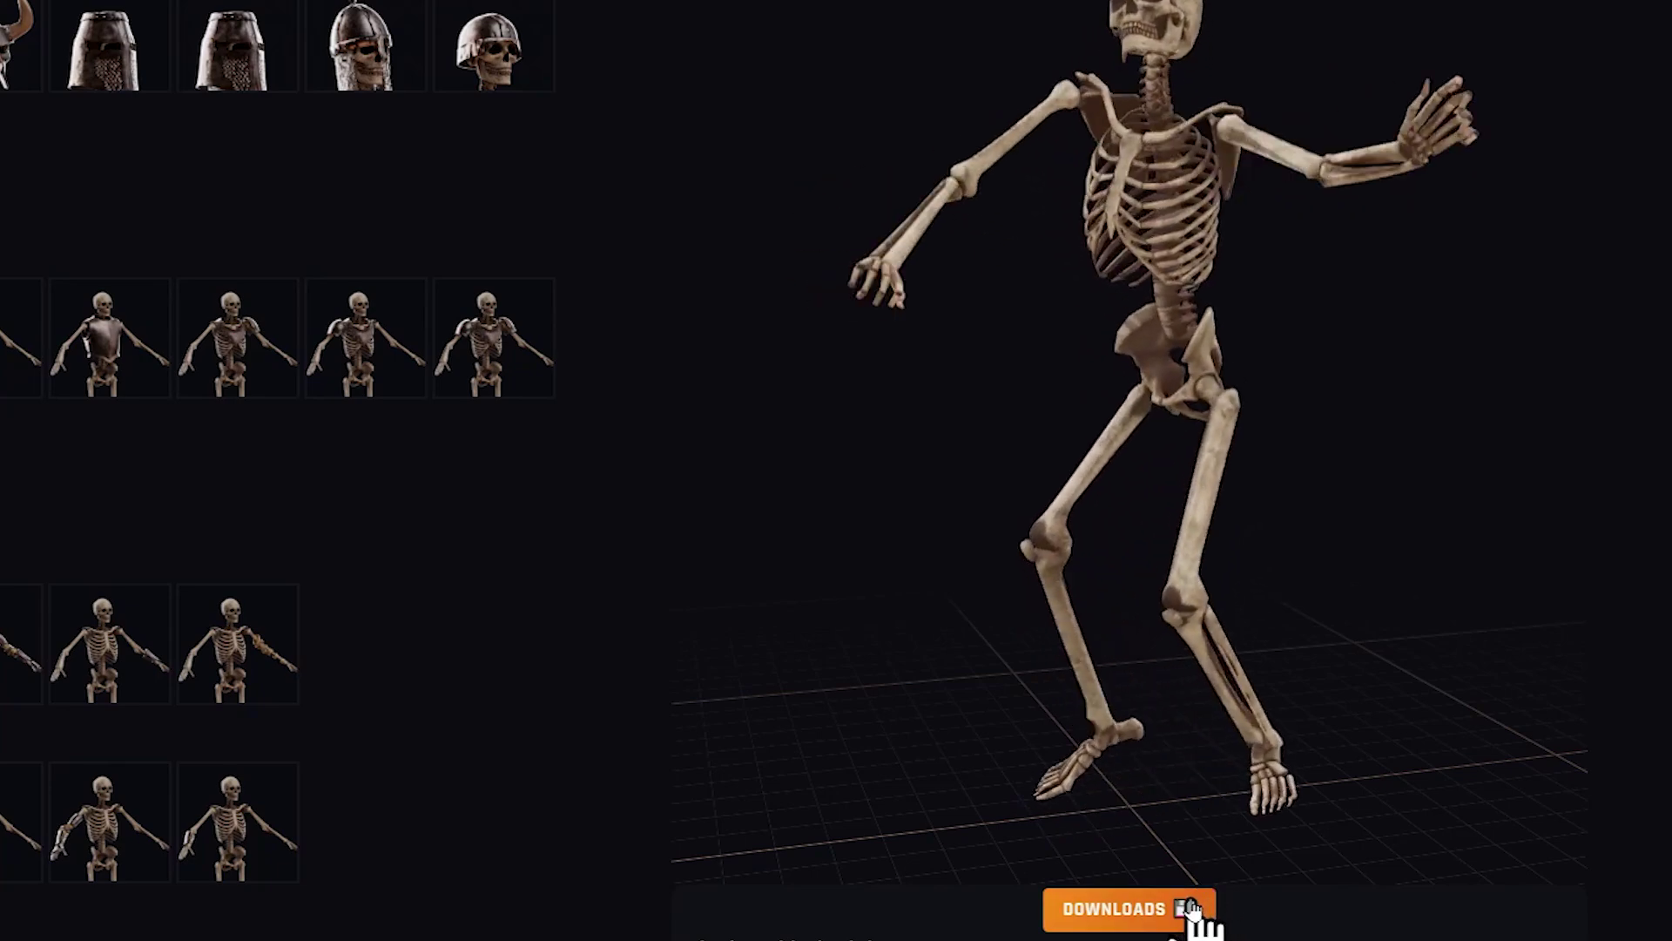
# In ProductionCrate's character creator, download LOD 2 Blender files of the skeleton with Dancing Maraschino Step and with Dancing Running Man.
pyautogui.click(1190, 911)
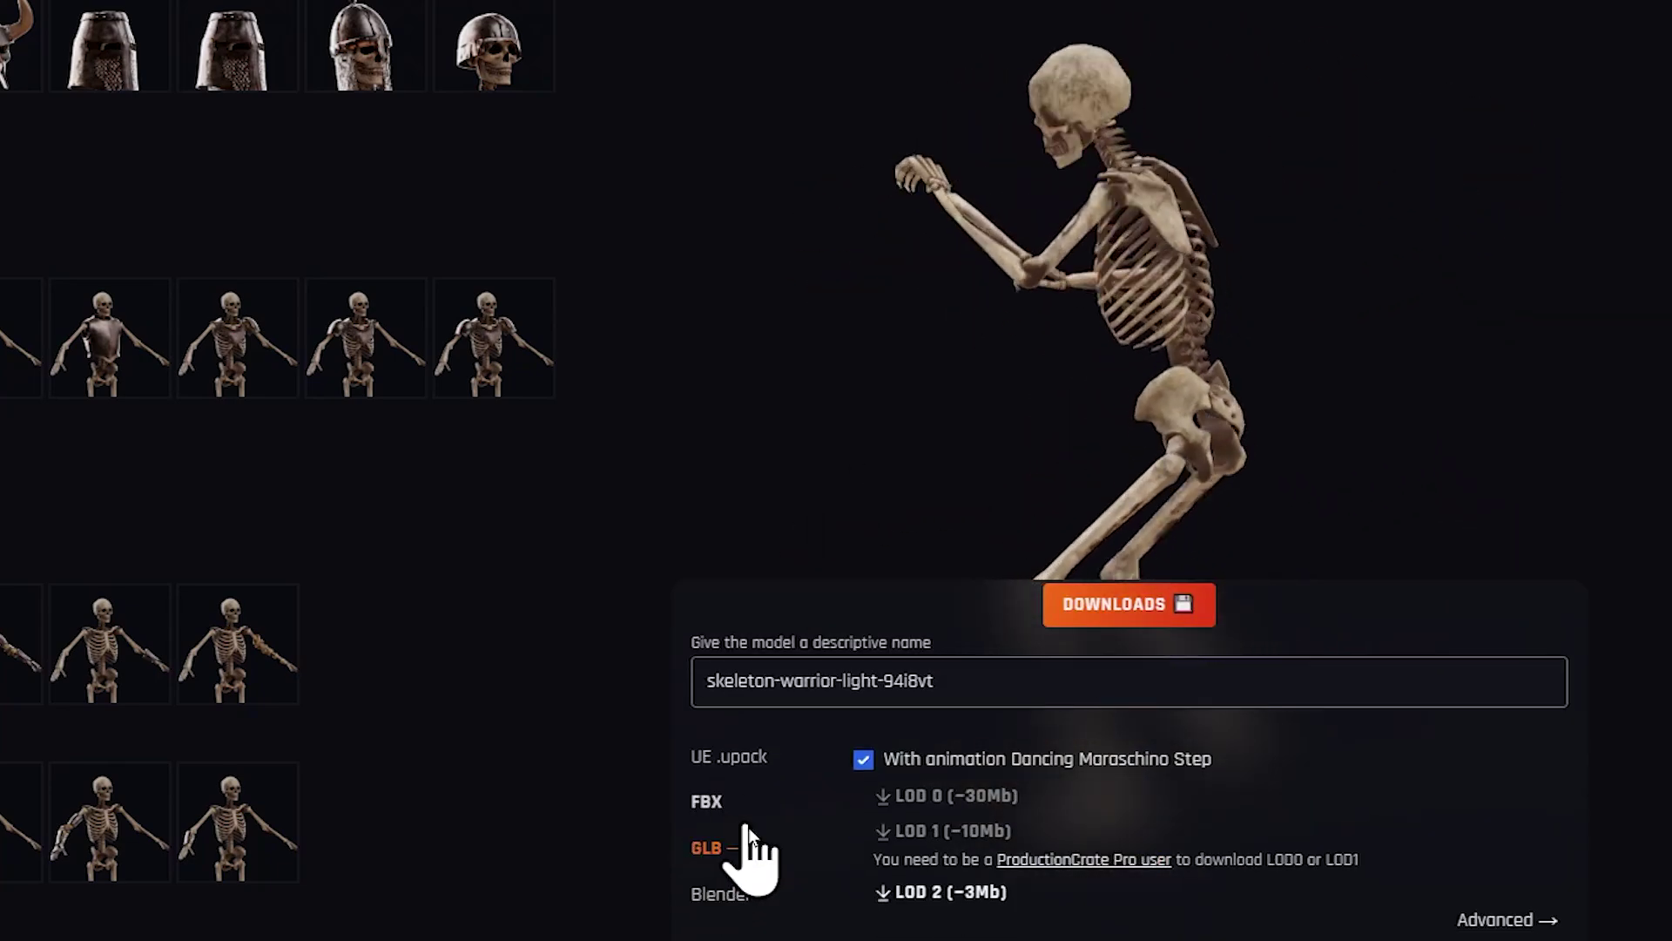
pyautogui.click(736, 897)
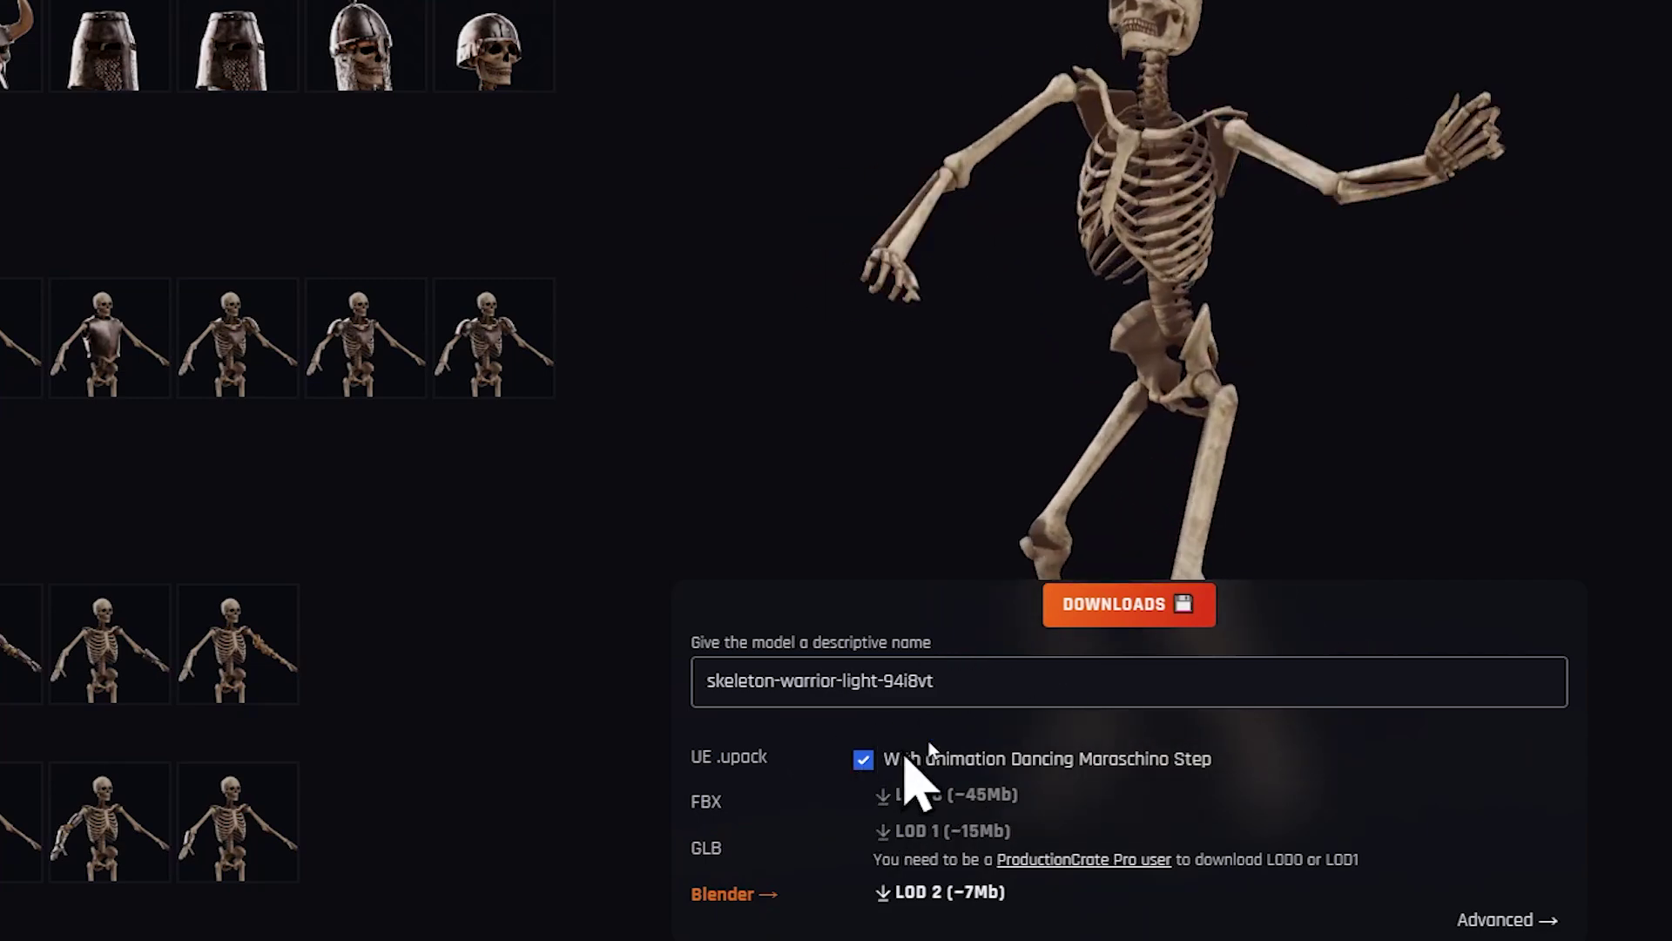
pyautogui.click(1031, 788)
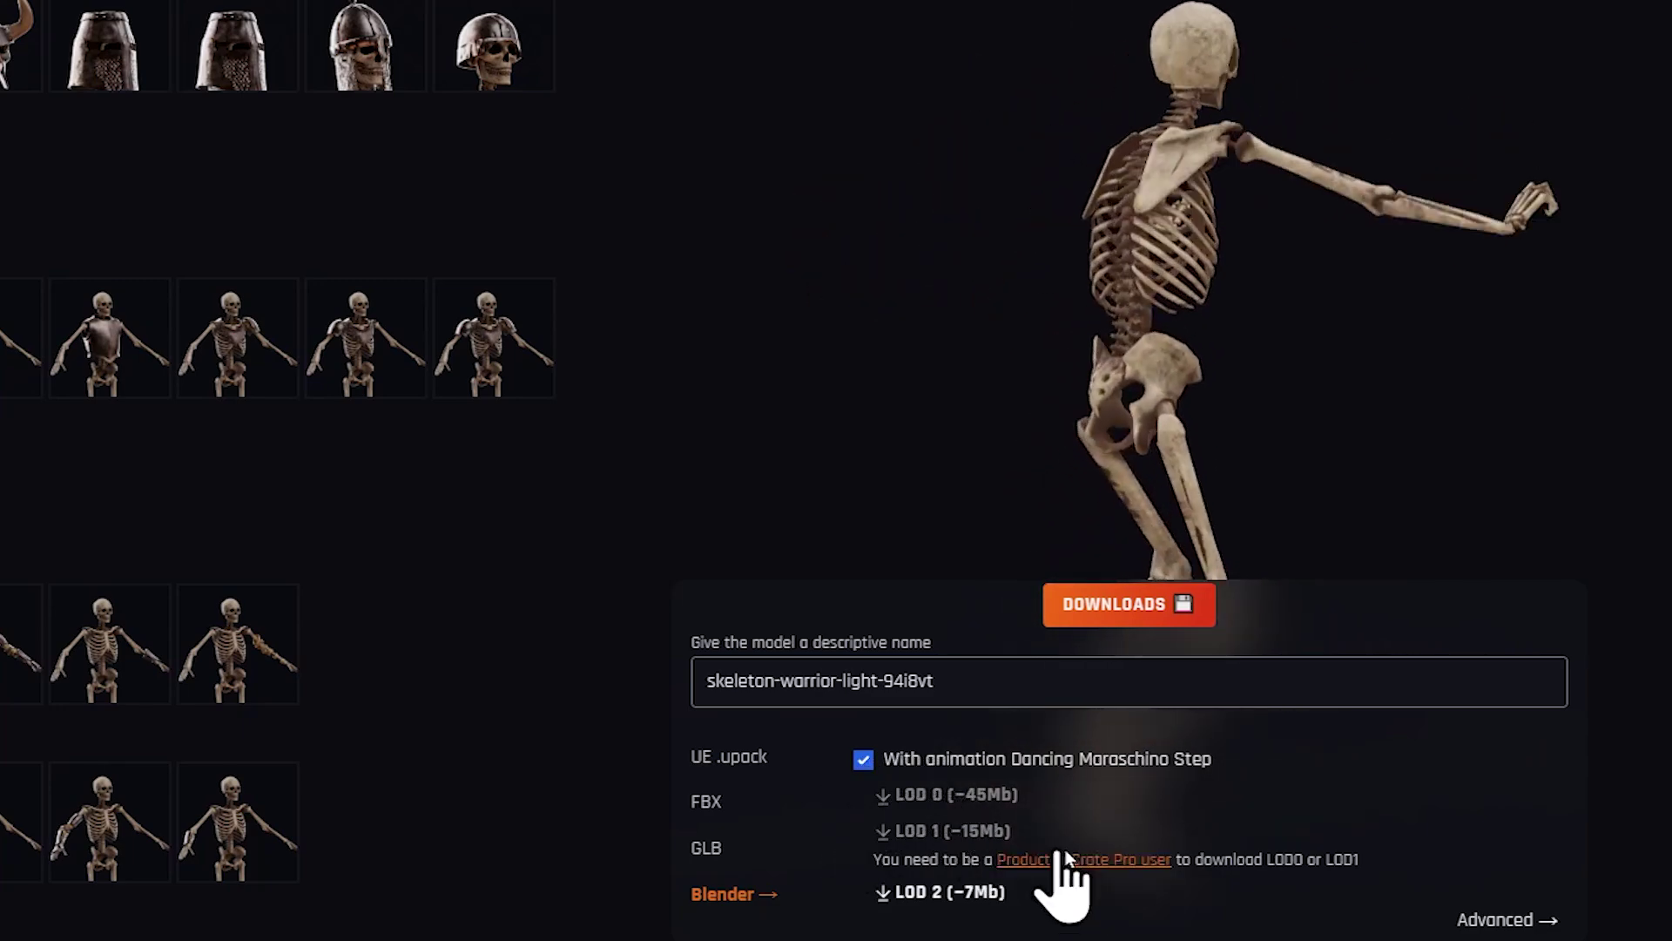
pyautogui.click(925, 893)
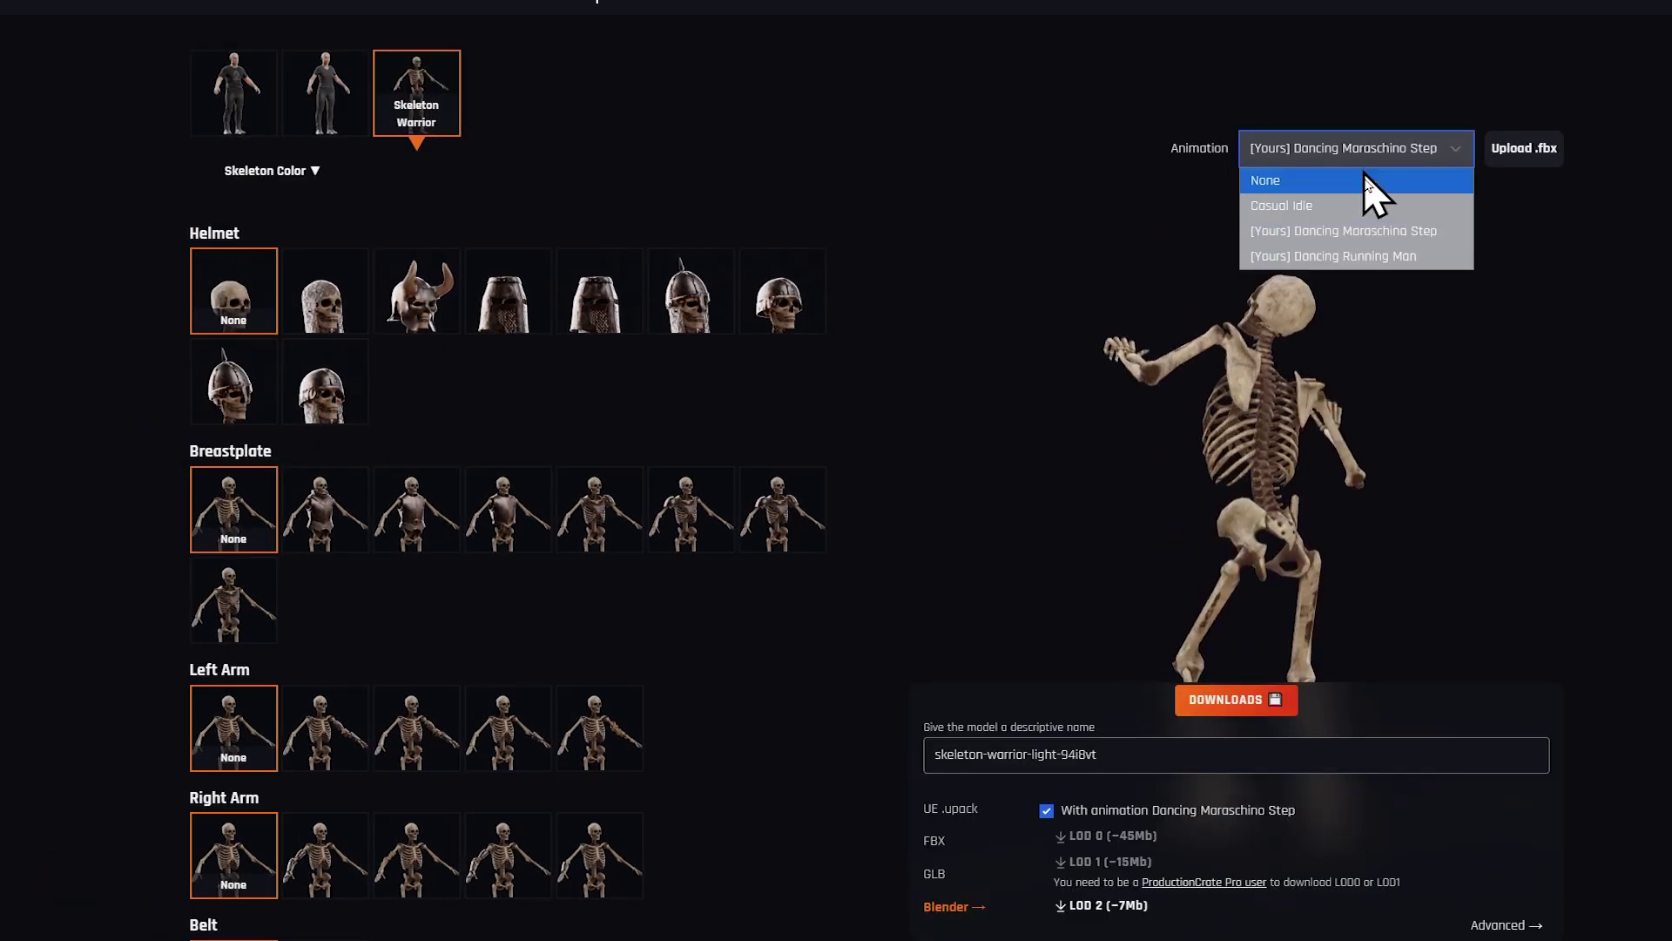
pyautogui.click(1403, 258)
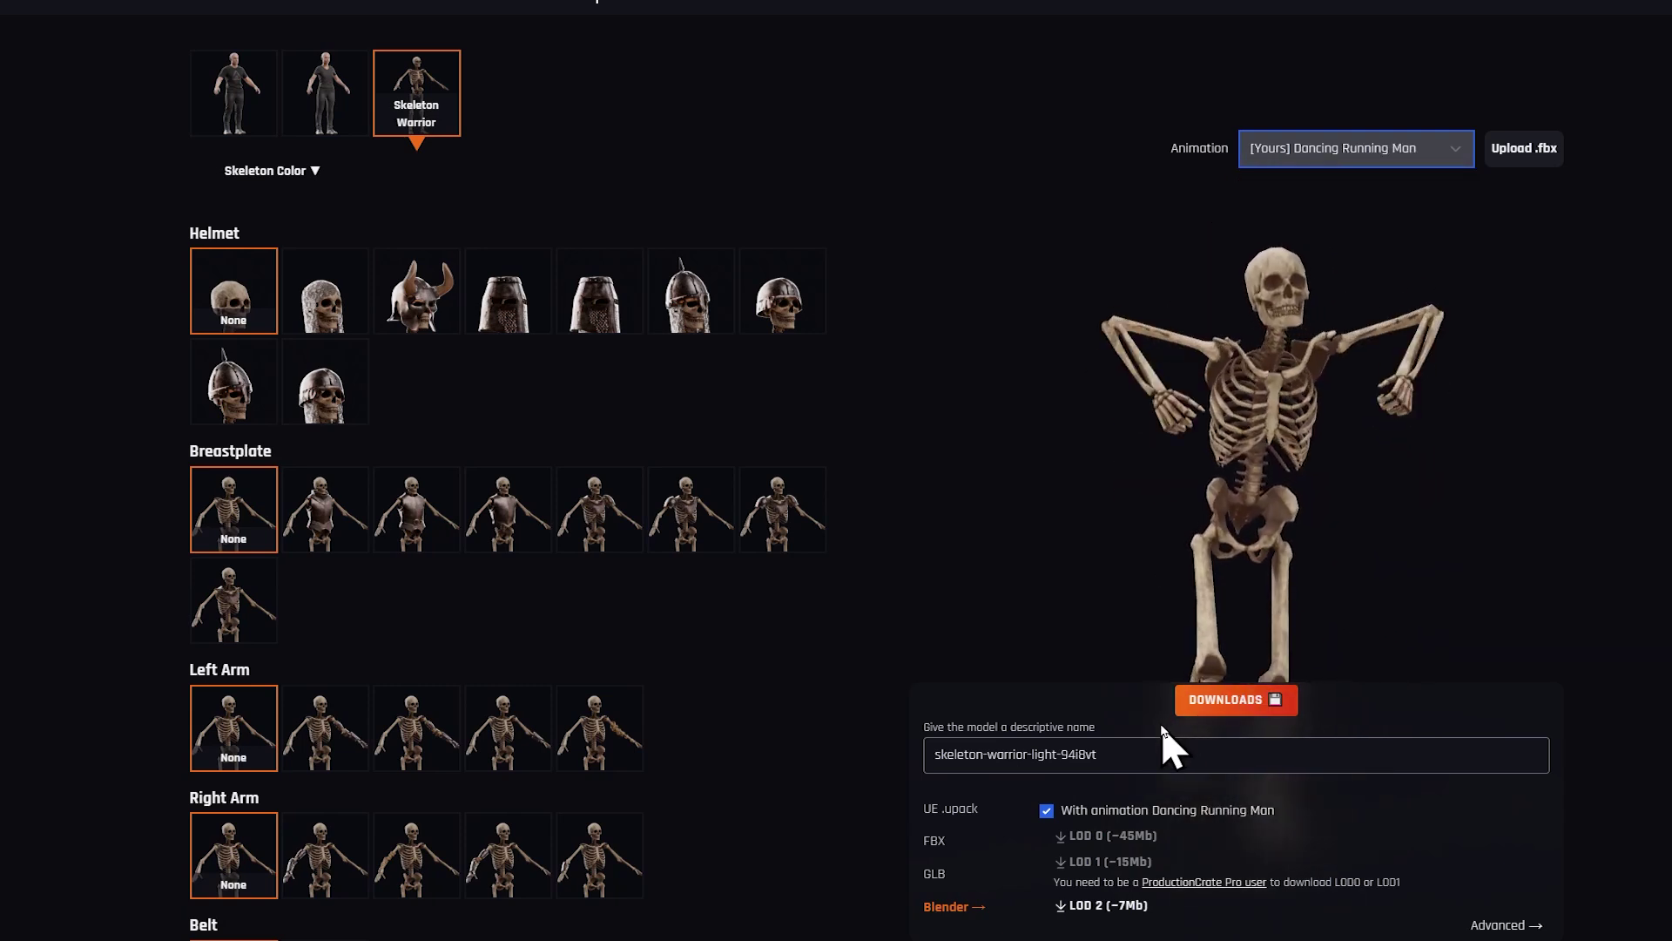
pyautogui.click(1103, 908)
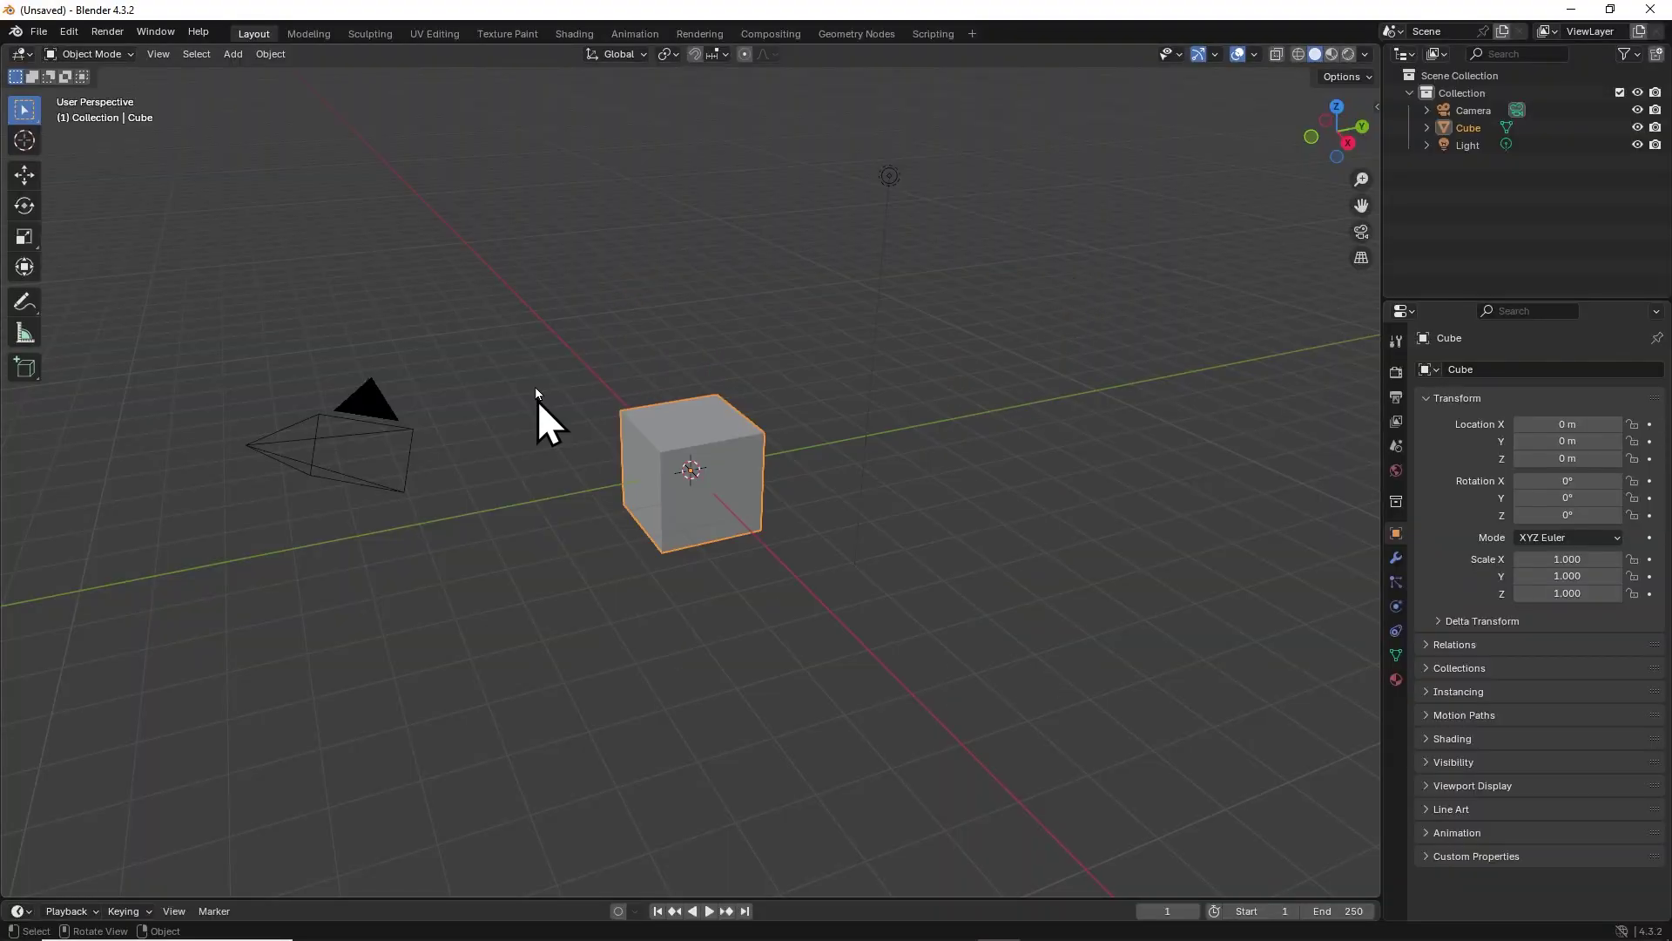
# Switch to Blender and delete the default camera, cube and light.
pyautogui.moveTo(147, 125); pyautogui.dragTo(1142, 604)
pyautogui.press('x')
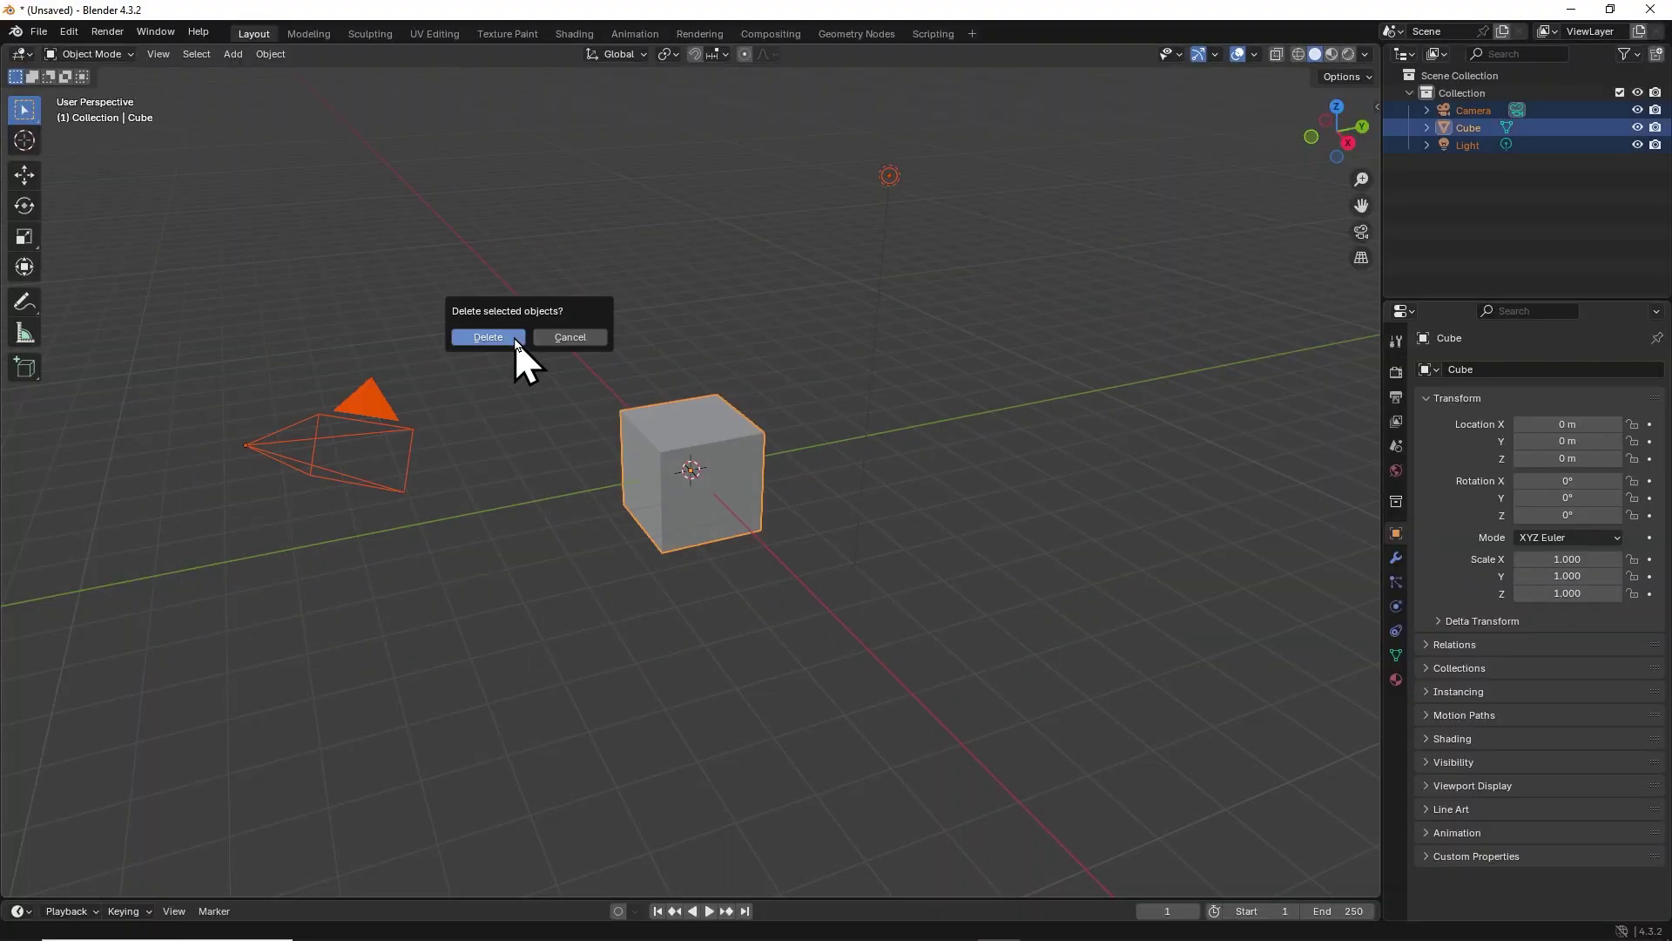
pyautogui.click(515, 339)
# Append all three objects from skeleton-warrior-light-94i8vt_Dancing-M.blend into the empty scene and play back the skeleton's animation.
pyautogui.click(40, 33)
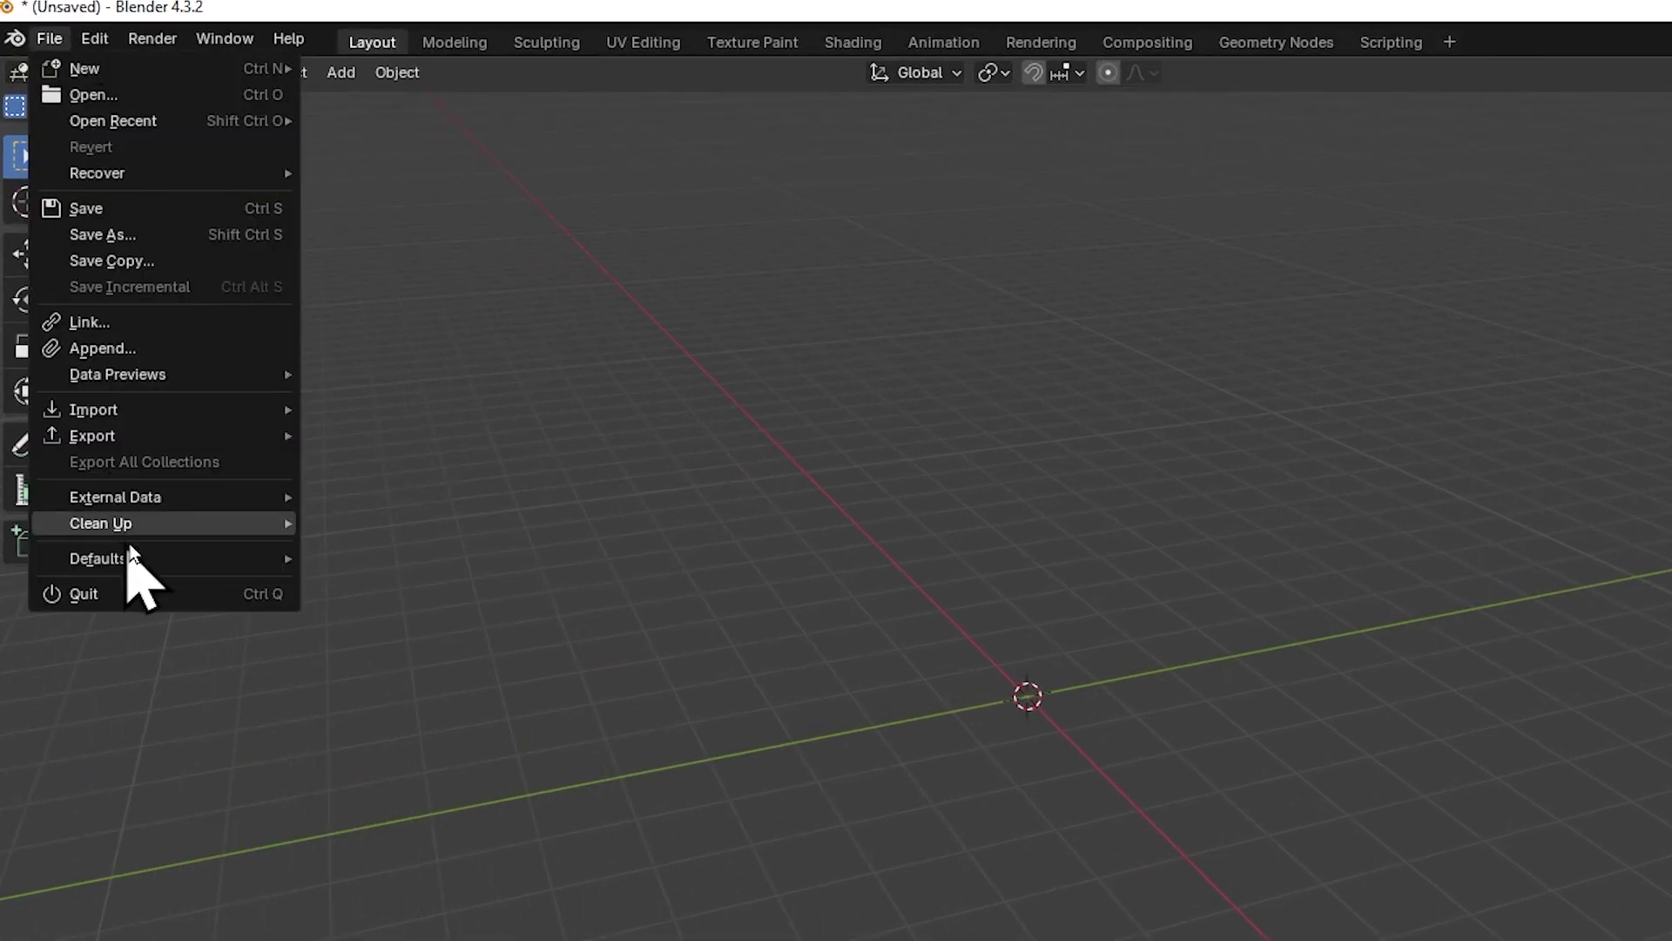
pyautogui.click(202, 350)
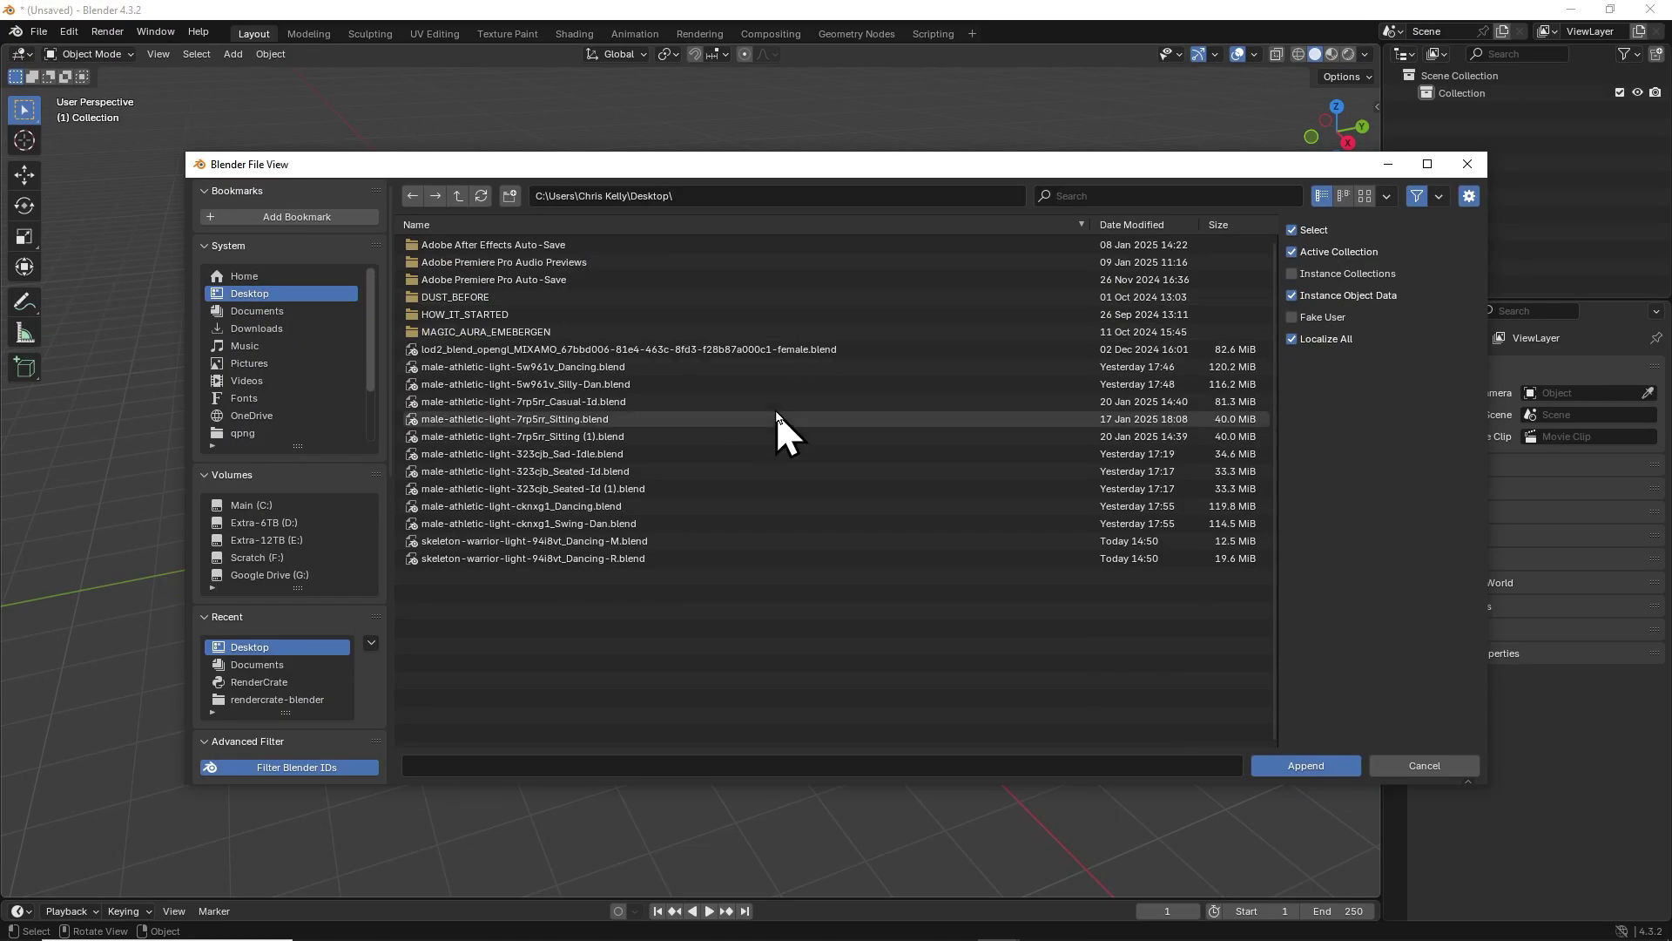
pyautogui.click(613, 542)
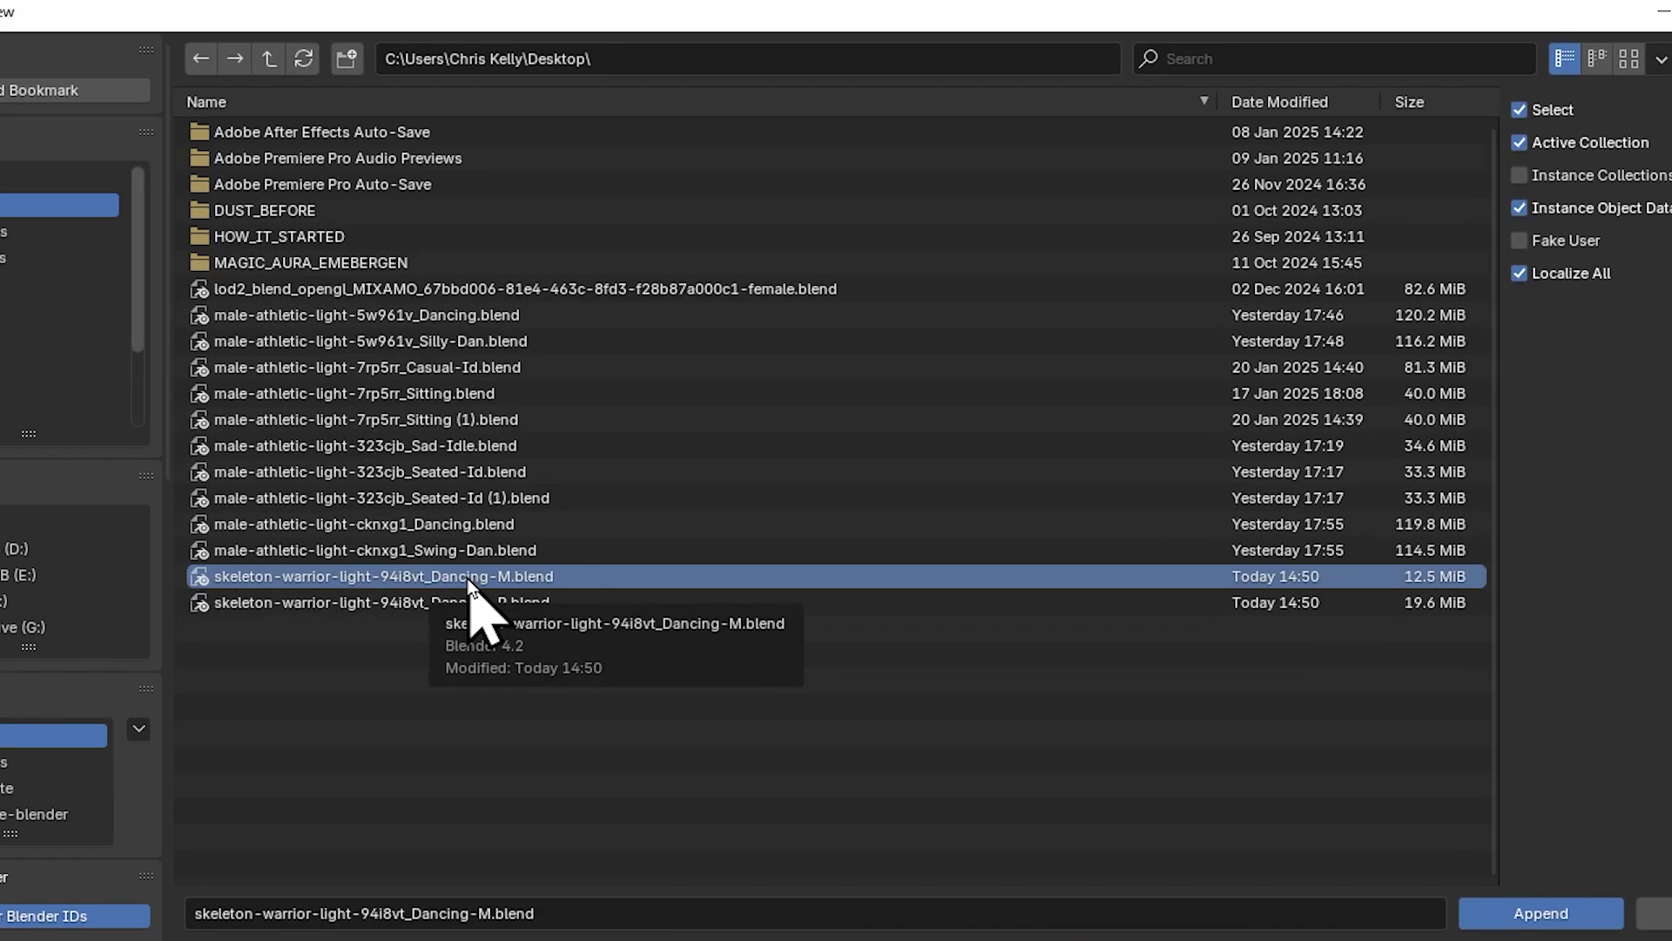
pyautogui.doubleClick(467, 579)
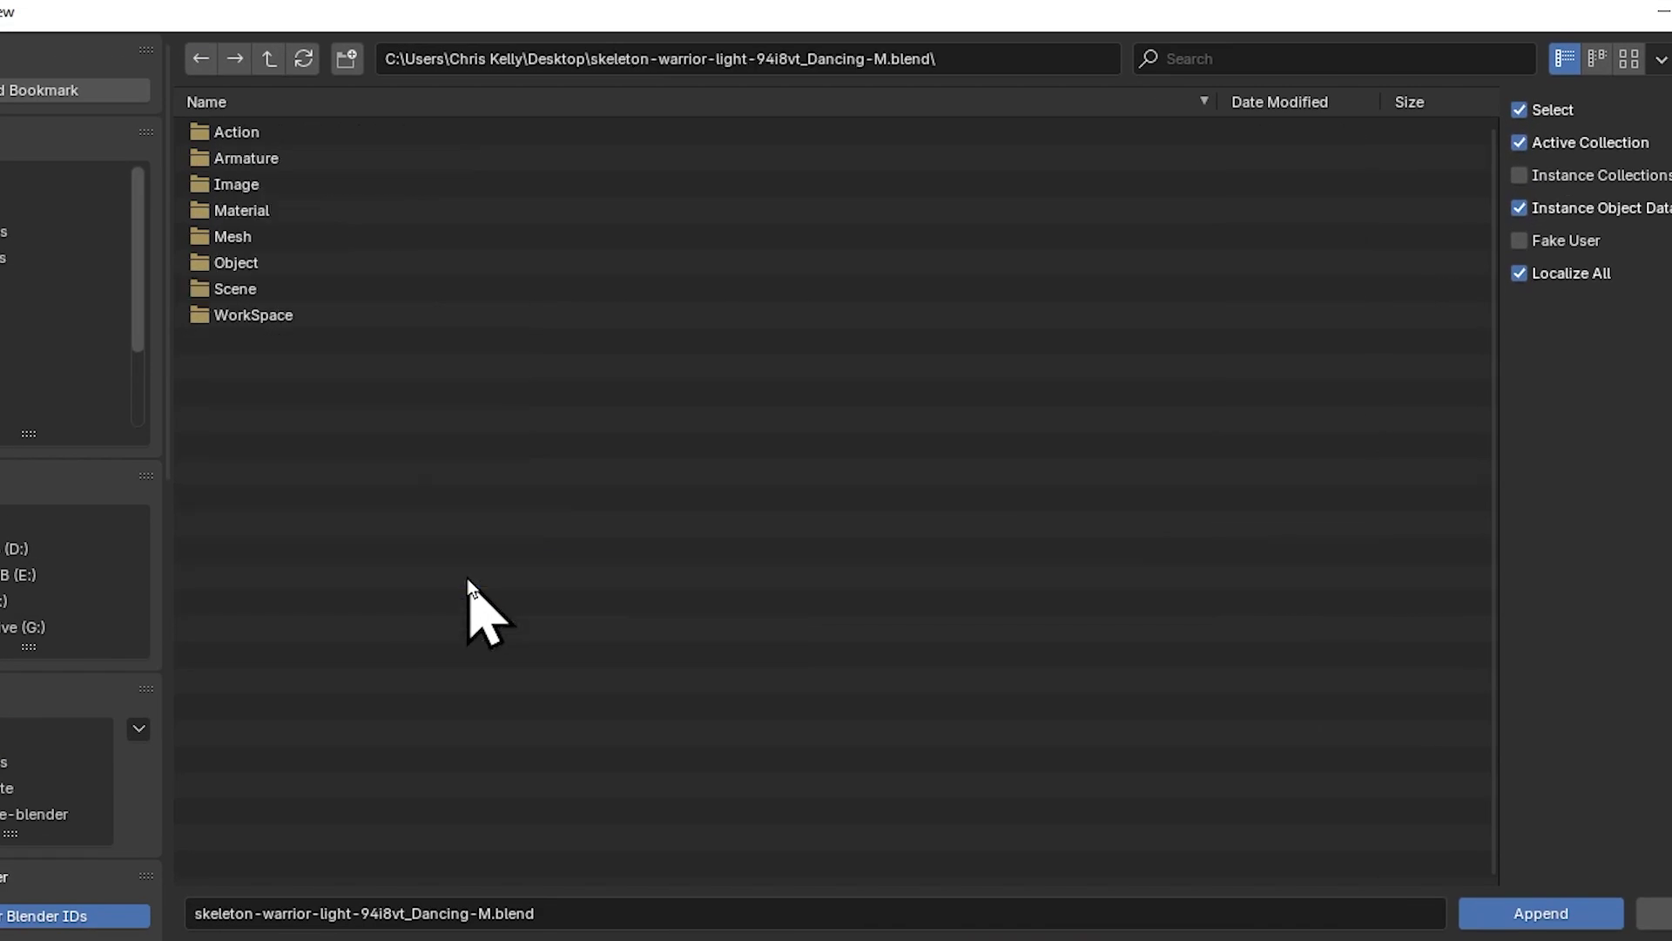
pyautogui.doubleClick(336, 265)
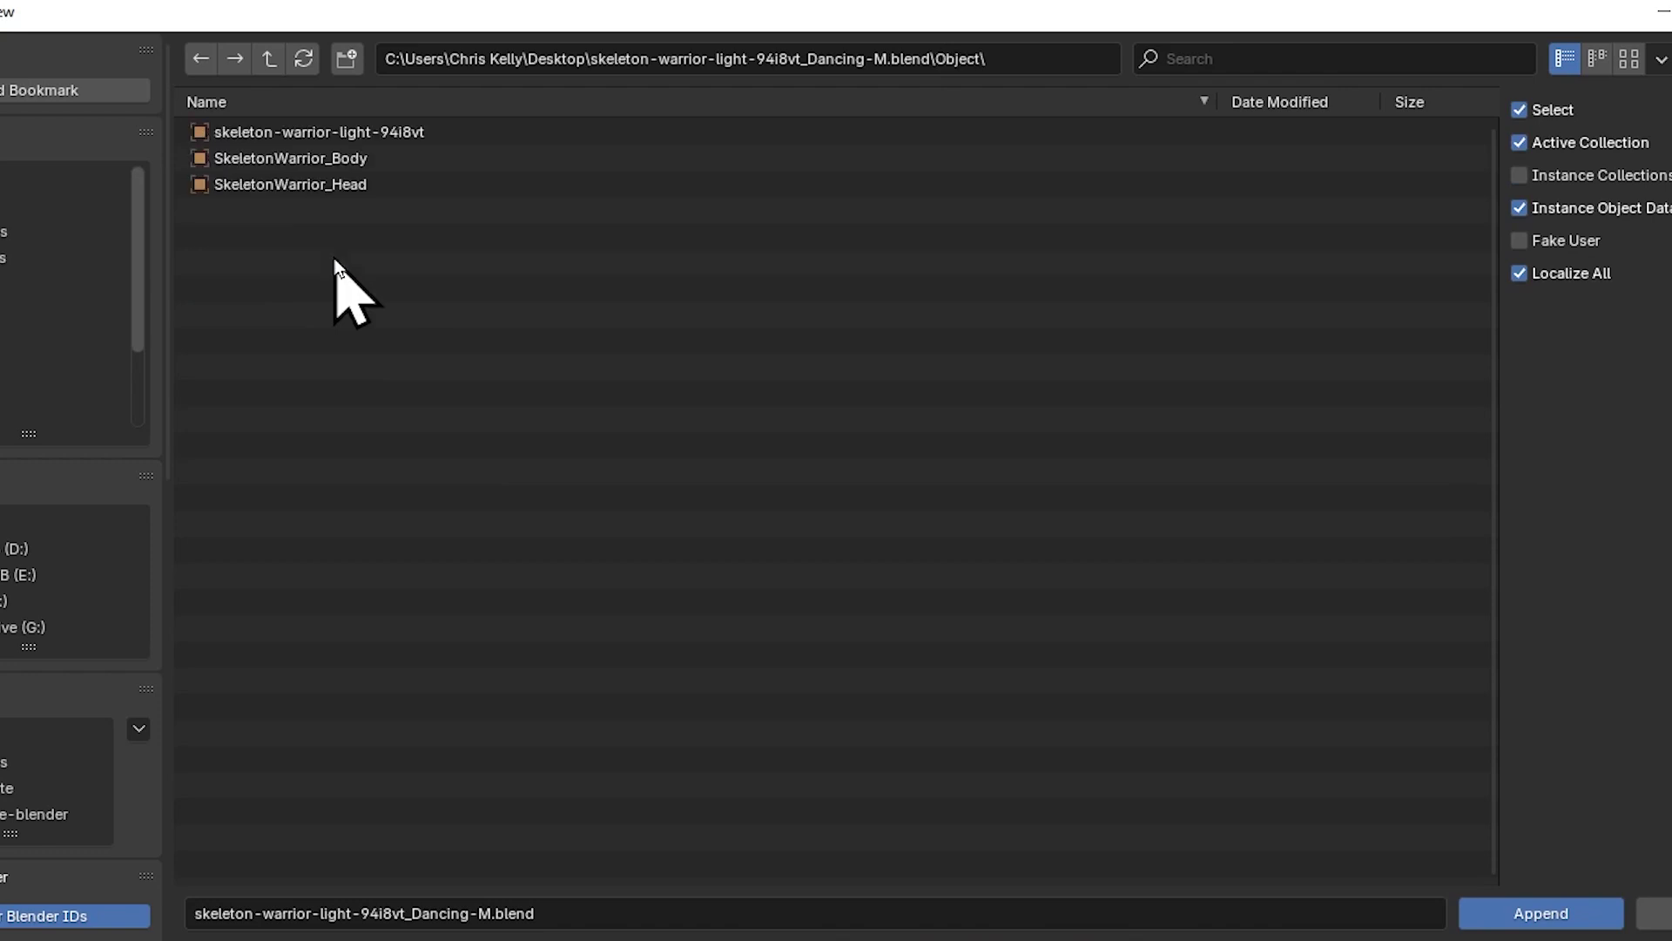
pyautogui.moveTo(566, 287); pyautogui.dragTo(216, 122)
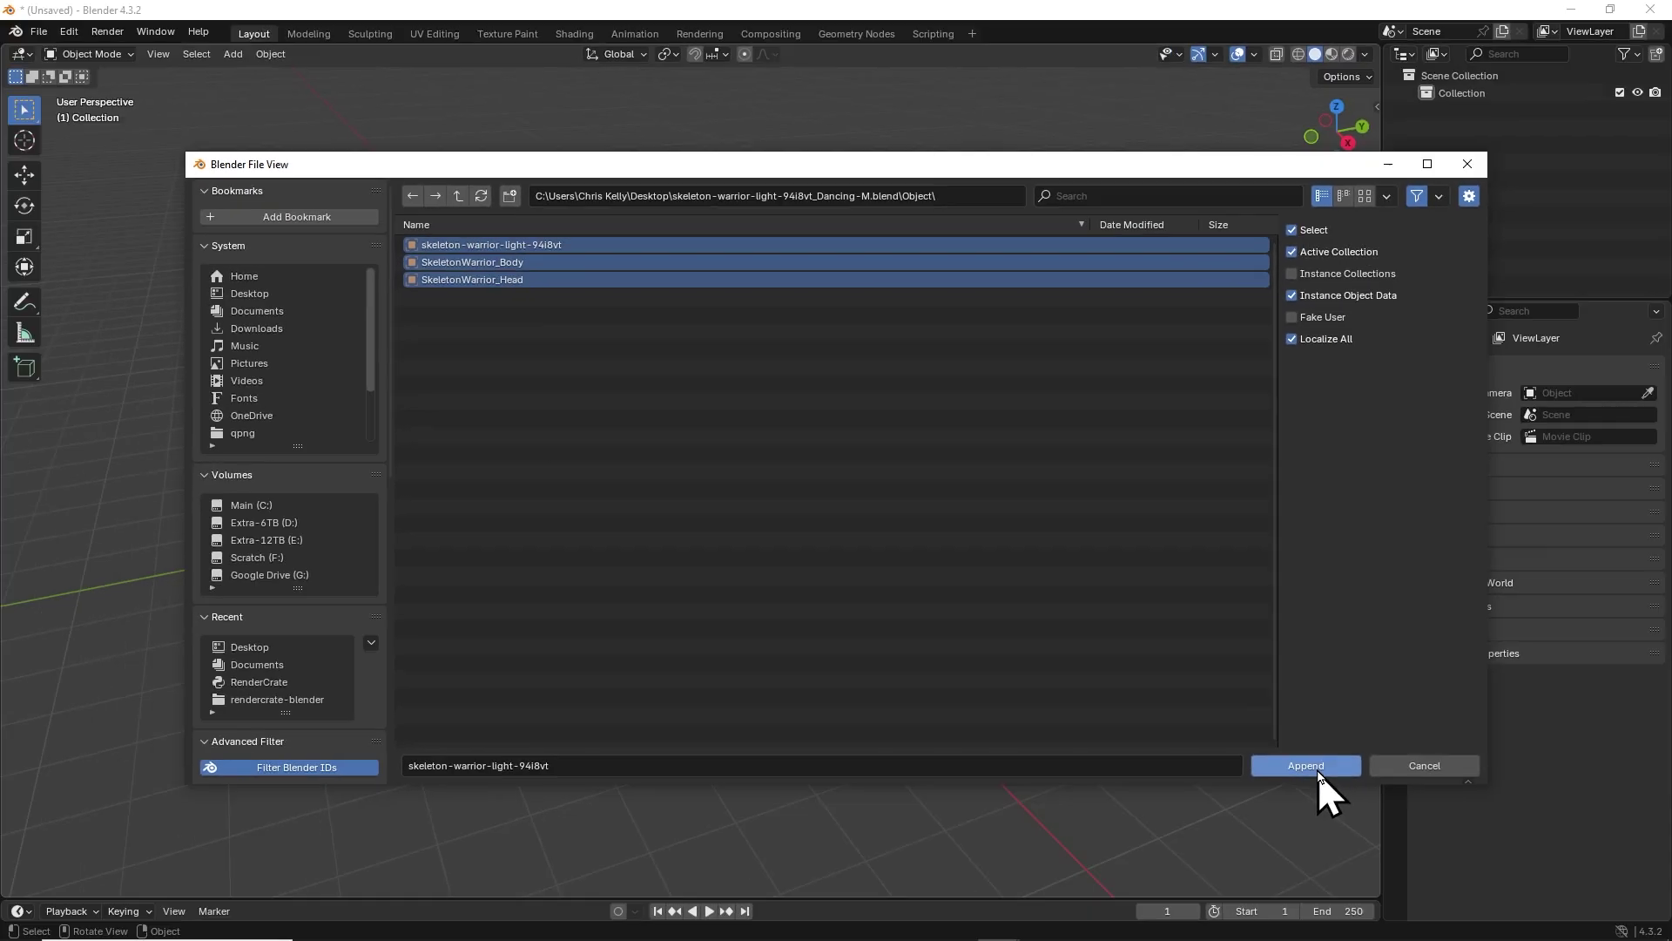
pyautogui.click(1515, 914)
pyautogui.scroll(6, 697, 487)
pyautogui.moveTo(618, 500)
pyautogui.mouseDown()
pyautogui.moveTo(771, 453)
pyautogui.moveTo(676, 531)
pyautogui.moveTo(649, 530)
pyautogui.mouseUp()
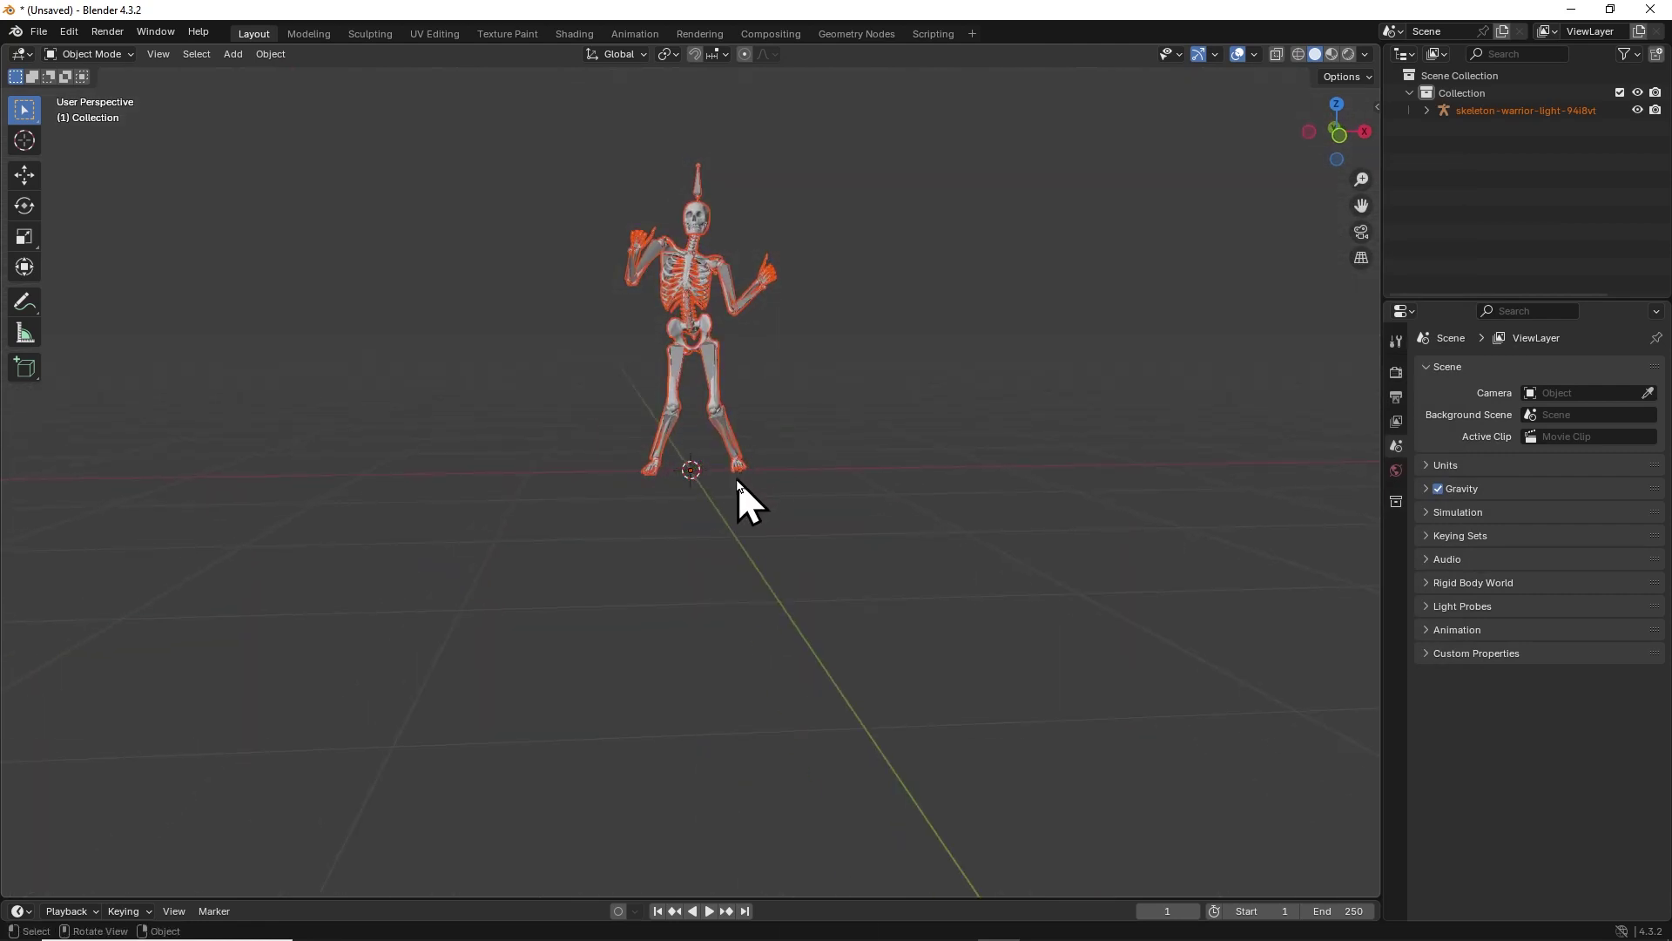
pyautogui.press('space')
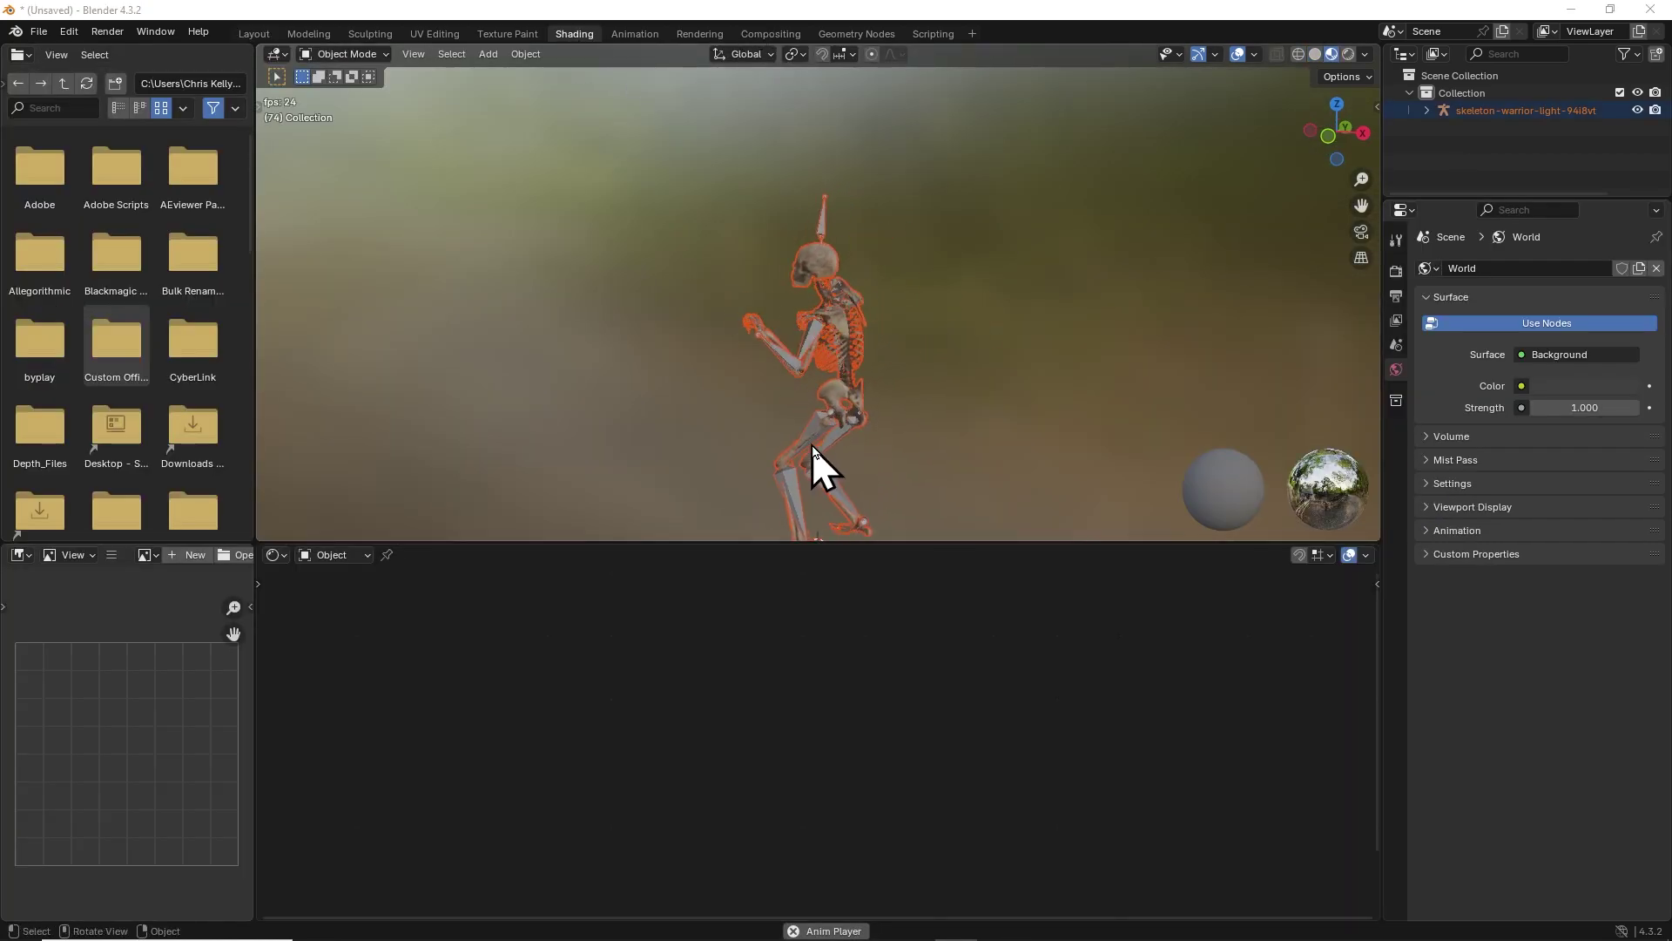
pyautogui.moveTo(811, 446); pyautogui.dragTo(917, 478)
pyautogui.scroll(4, 917, 473)
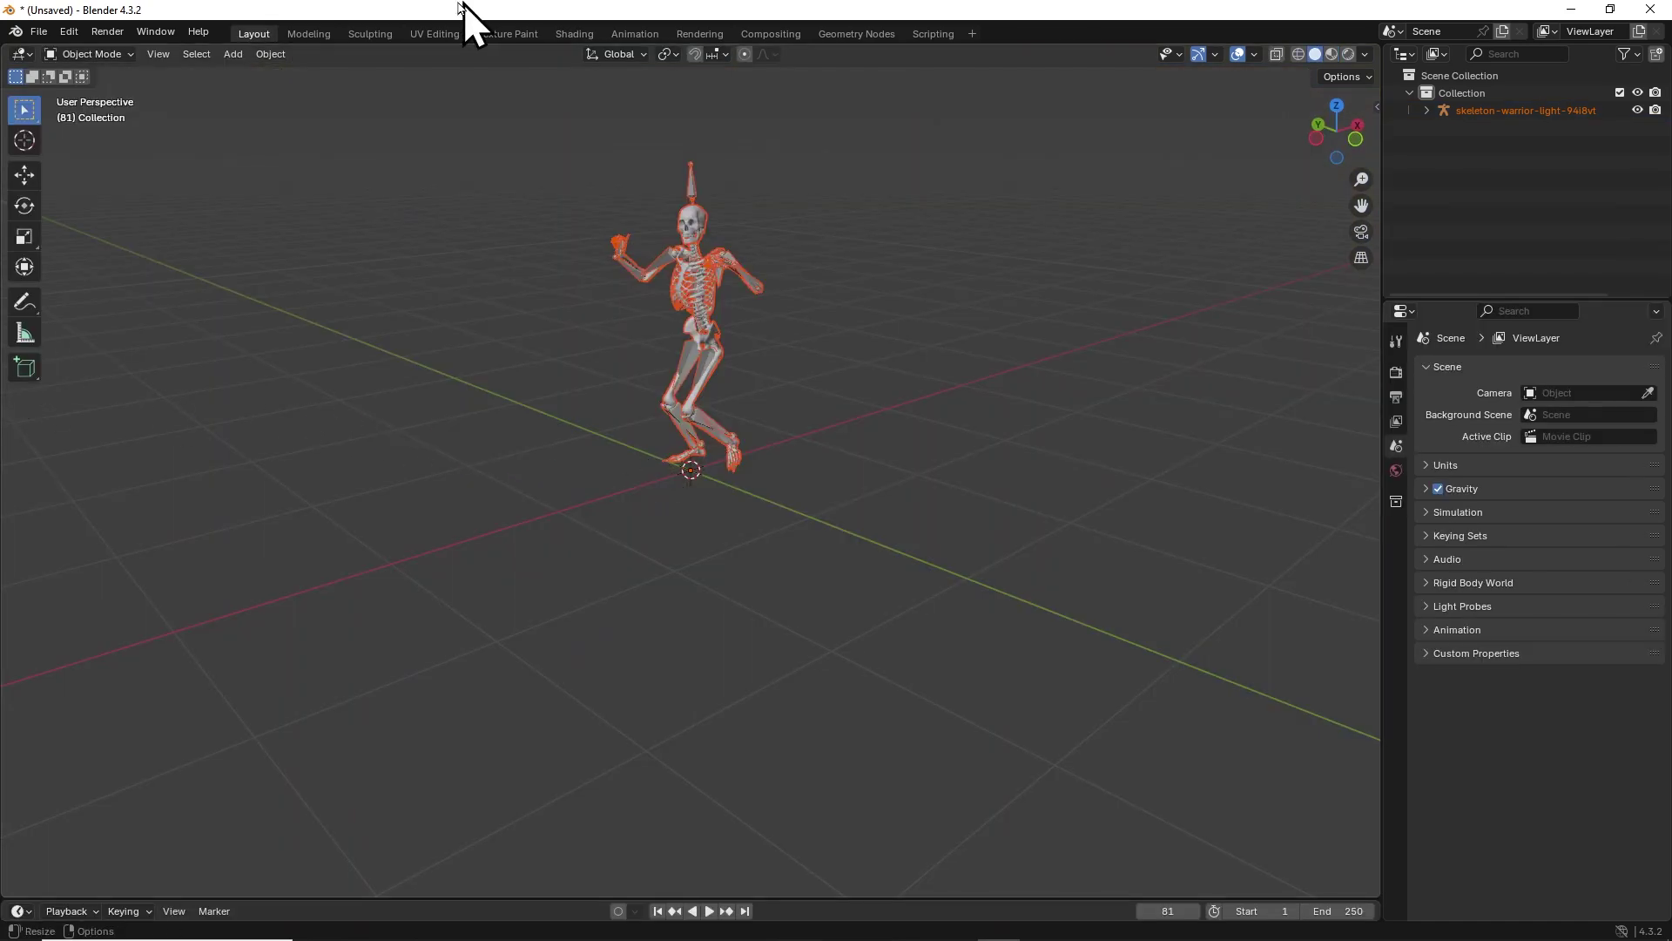
# Append all three objects from skeleton-warrior-light-94i8vt_Dancing-R.blend and play both skeletons' animations together.
pyautogui.click(39, 33)
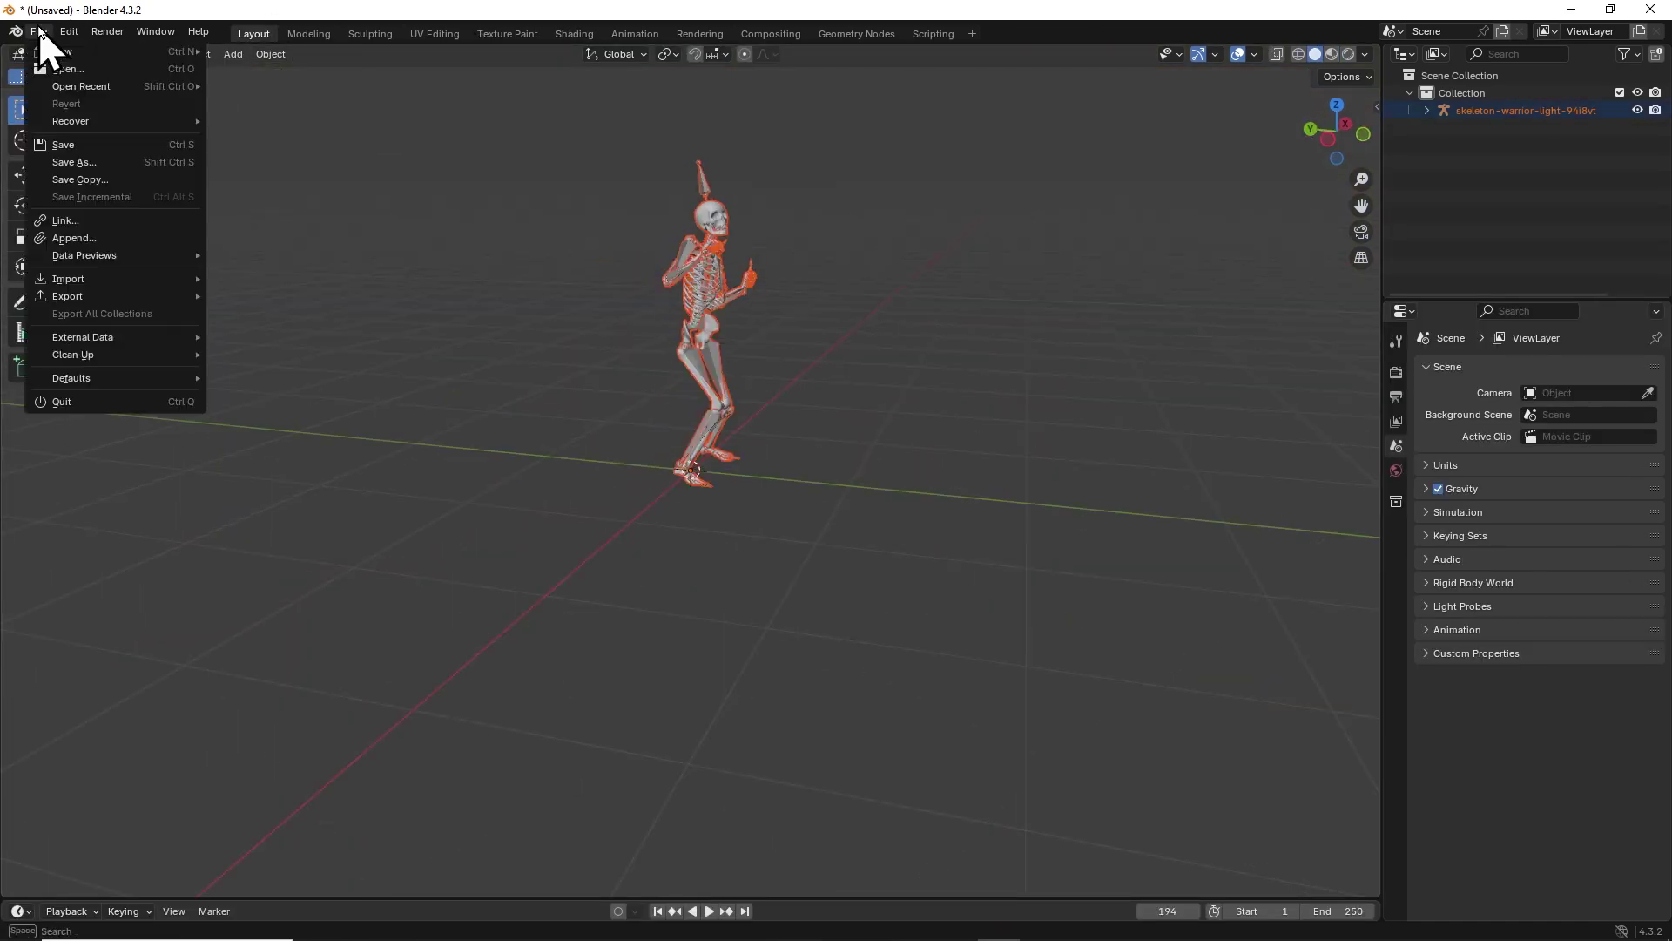
pyautogui.click(74, 238)
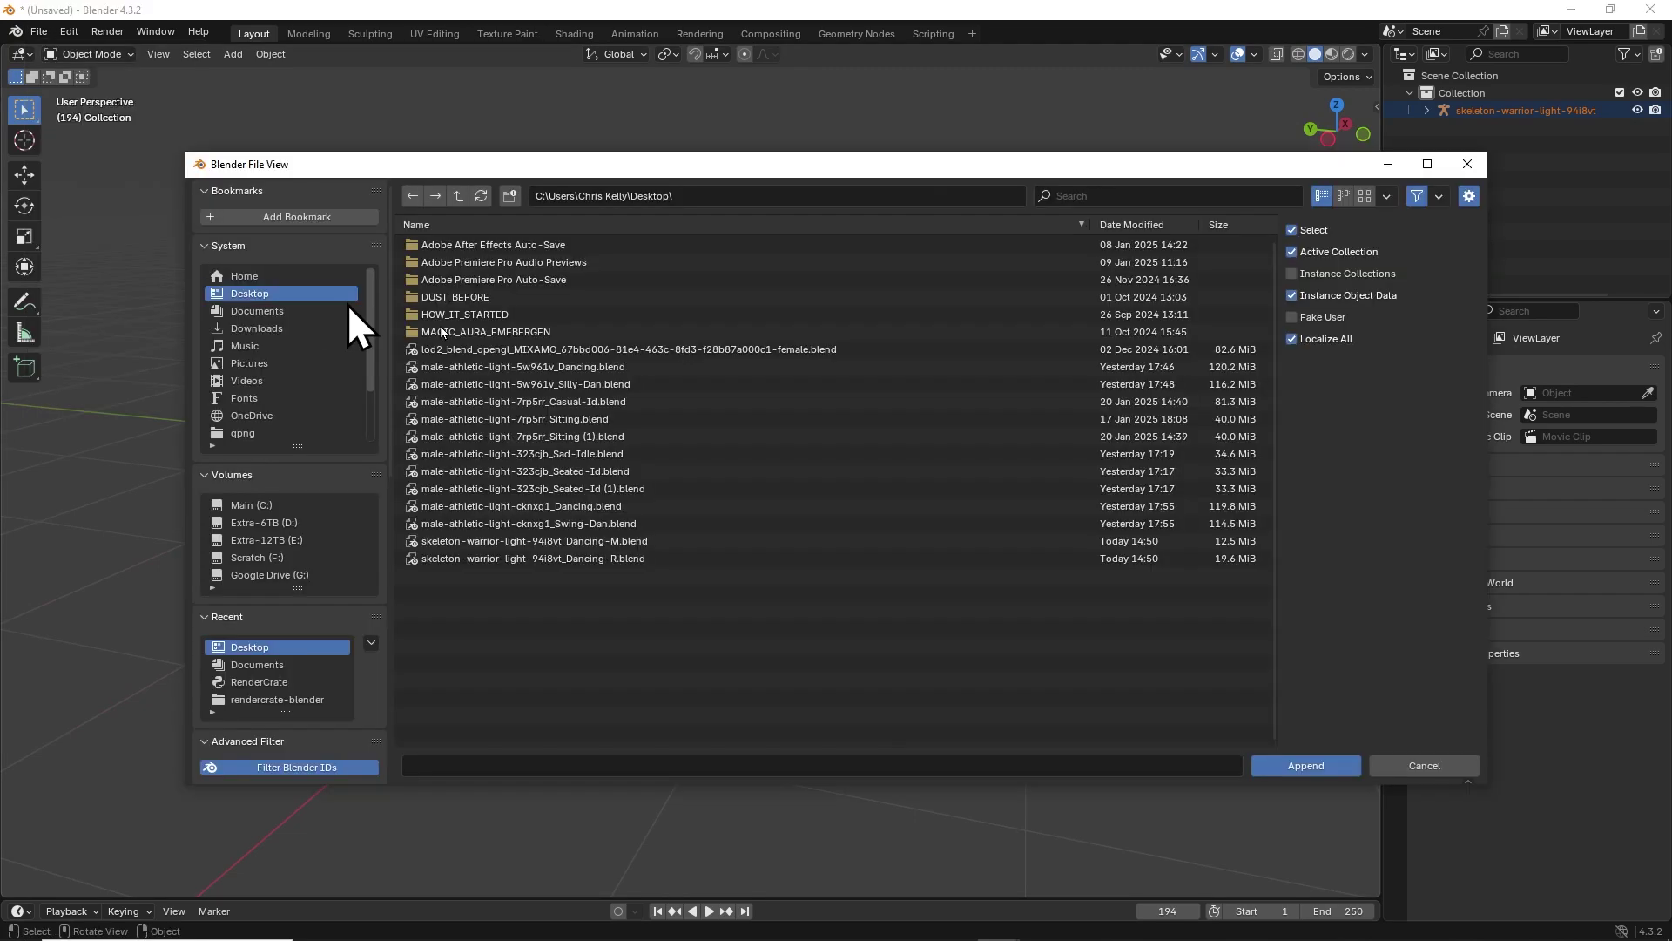
pyautogui.doubleClick(656, 561)
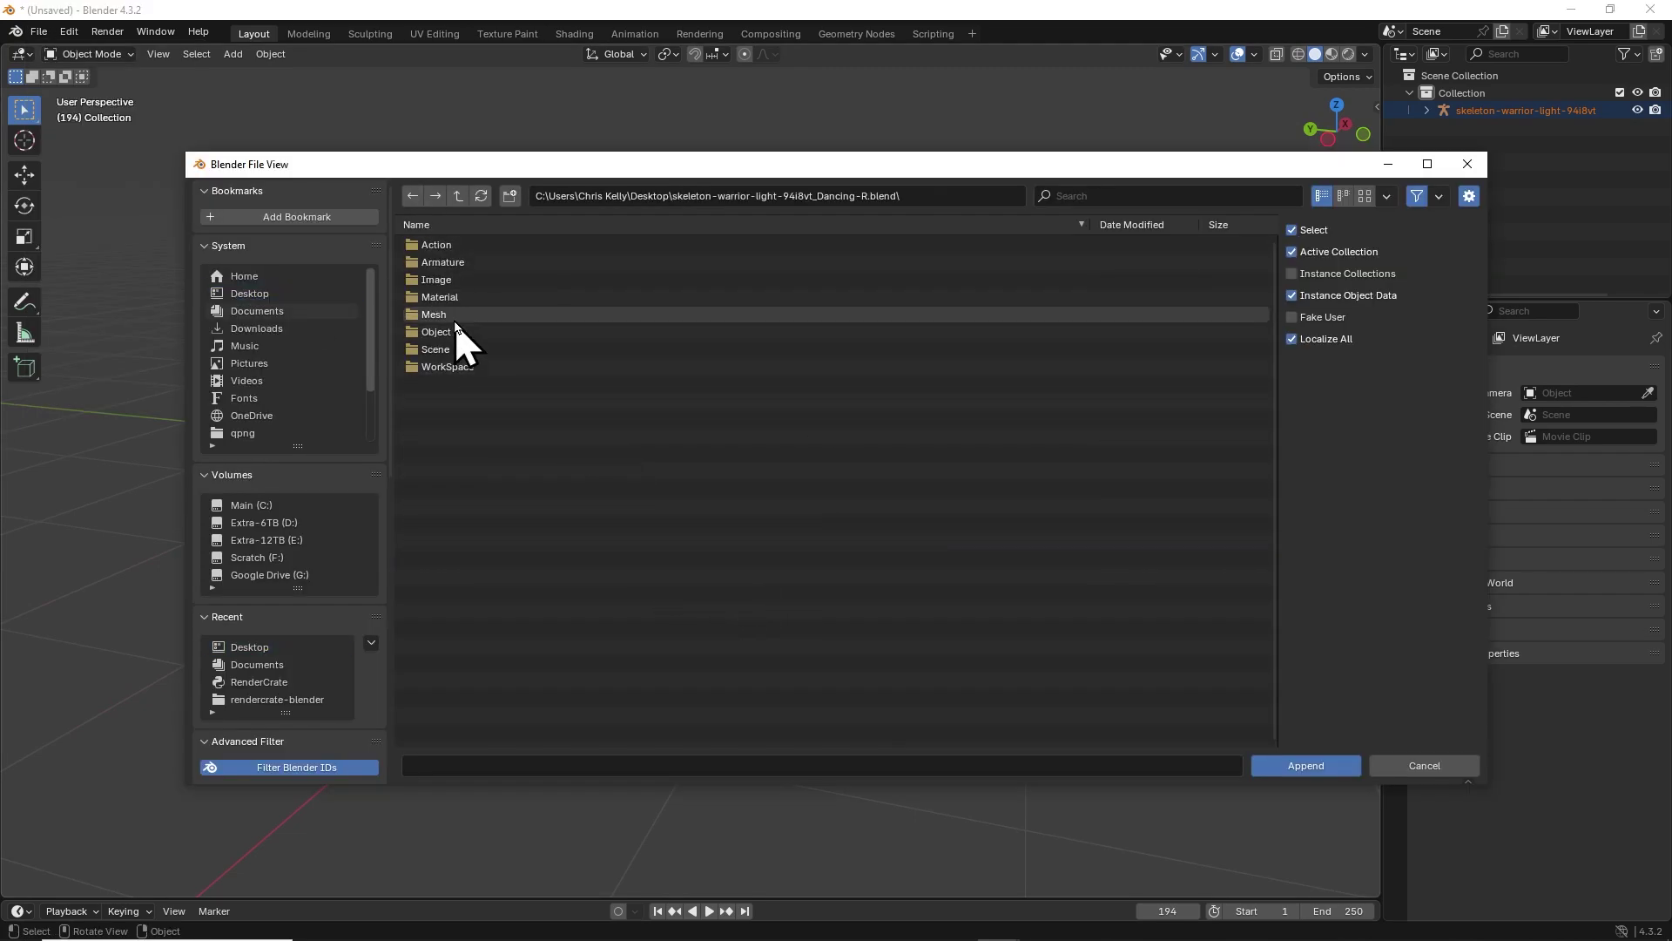
pyautogui.doubleClick(462, 336)
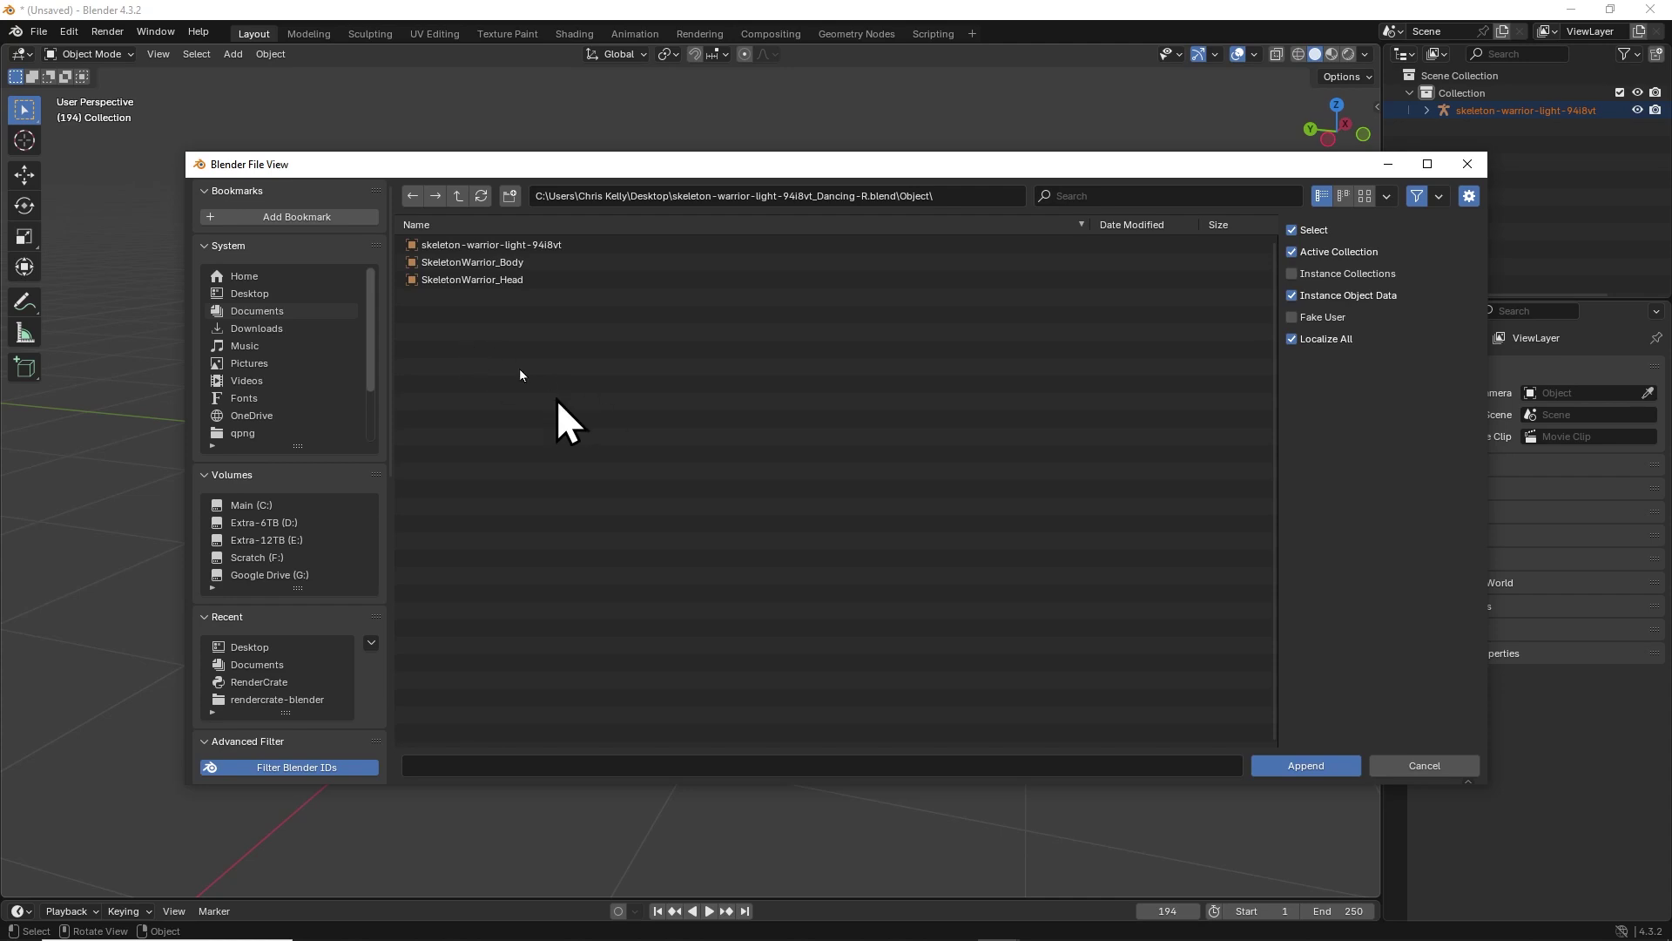
pyautogui.moveTo(519, 367); pyautogui.dragTo(567, 148)
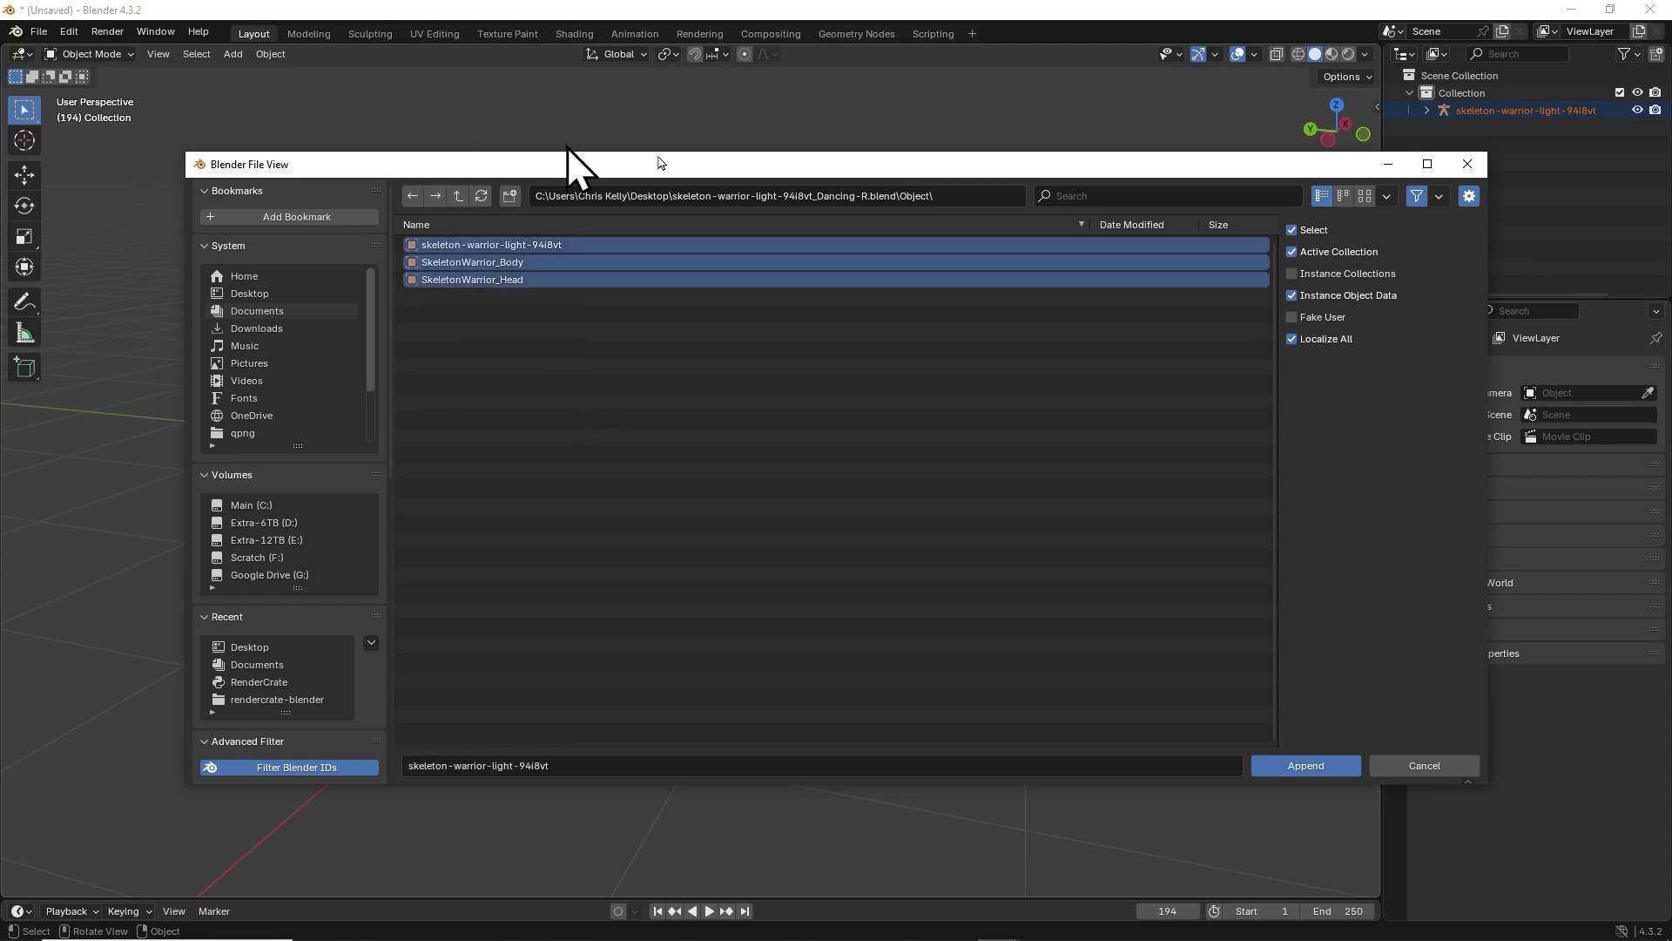
pyautogui.click(1336, 775)
pyautogui.press('space')
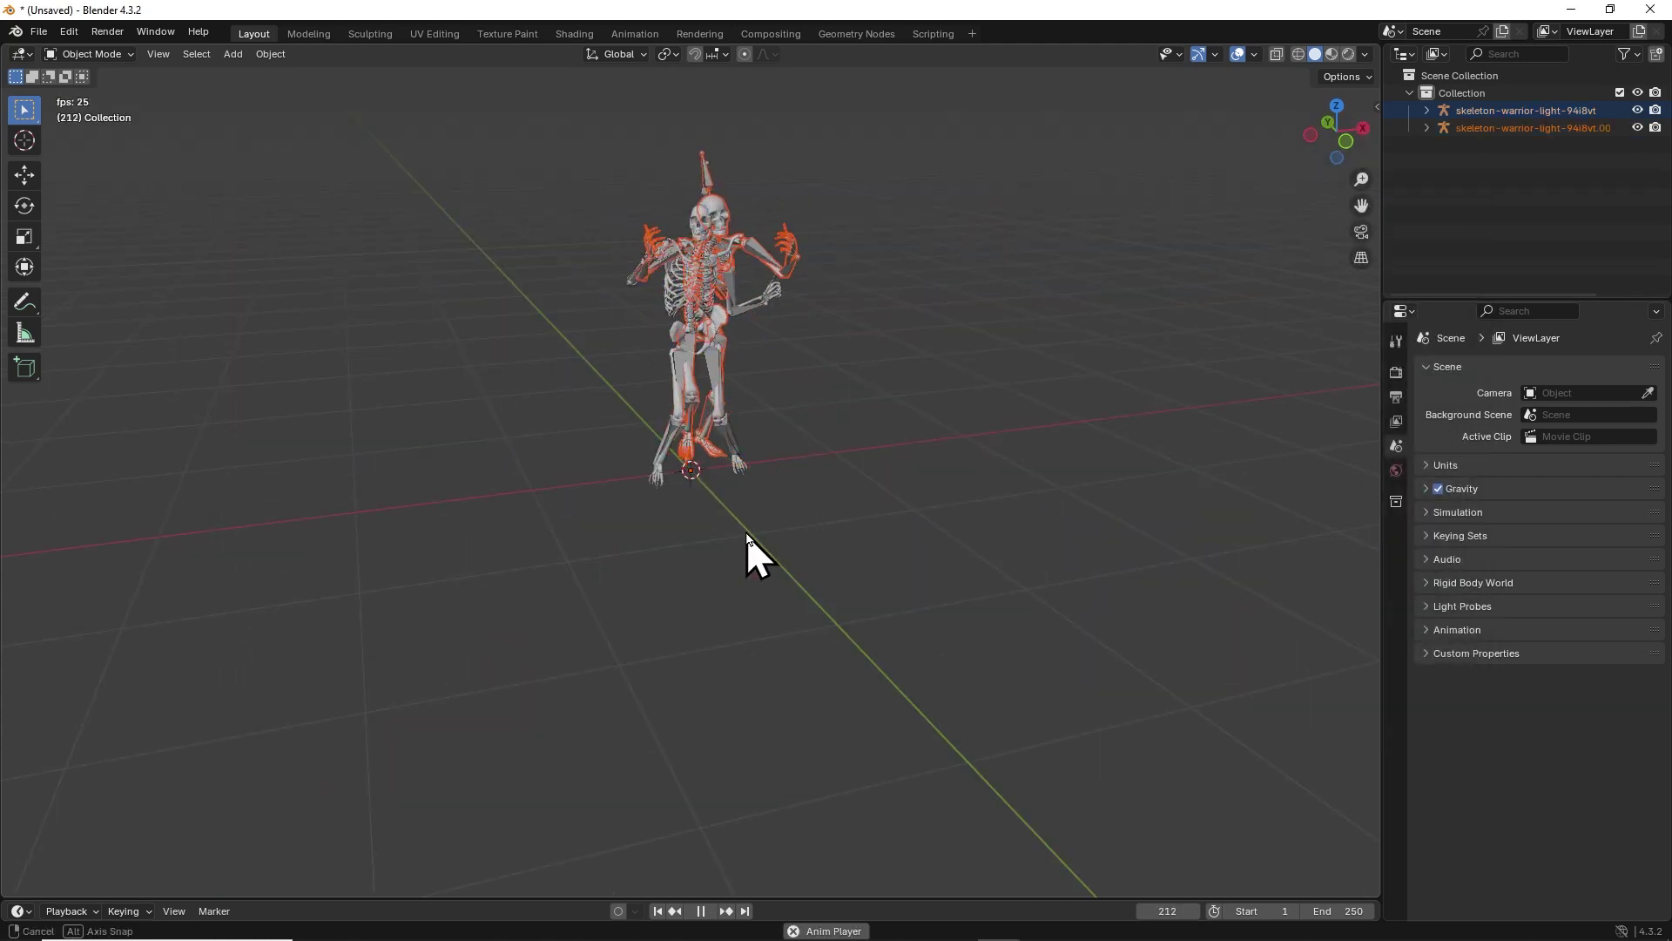
pyautogui.moveTo(746, 534); pyautogui.dragTo(803, 506)
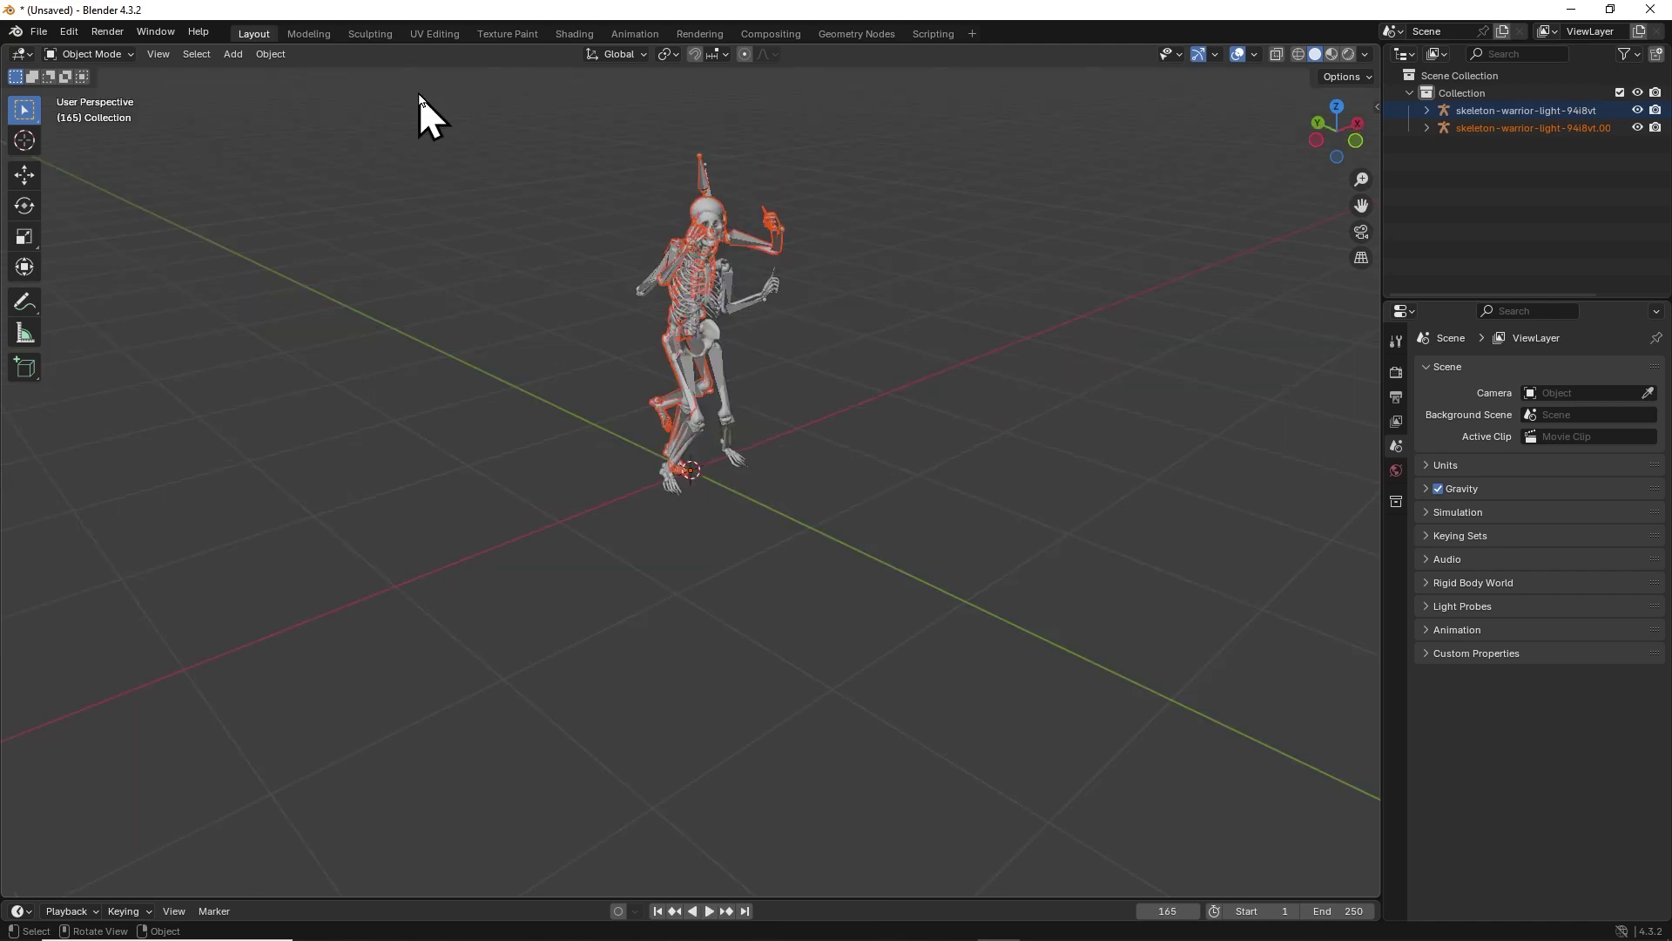
# Switch to the Animation workspace and change the Dope Sheet area to the Nonlinear Animation editor, after widening its channel list.
pyautogui.click(641, 35)
pyautogui.moveTo(491, 217); pyautogui.dragTo(96, 185)
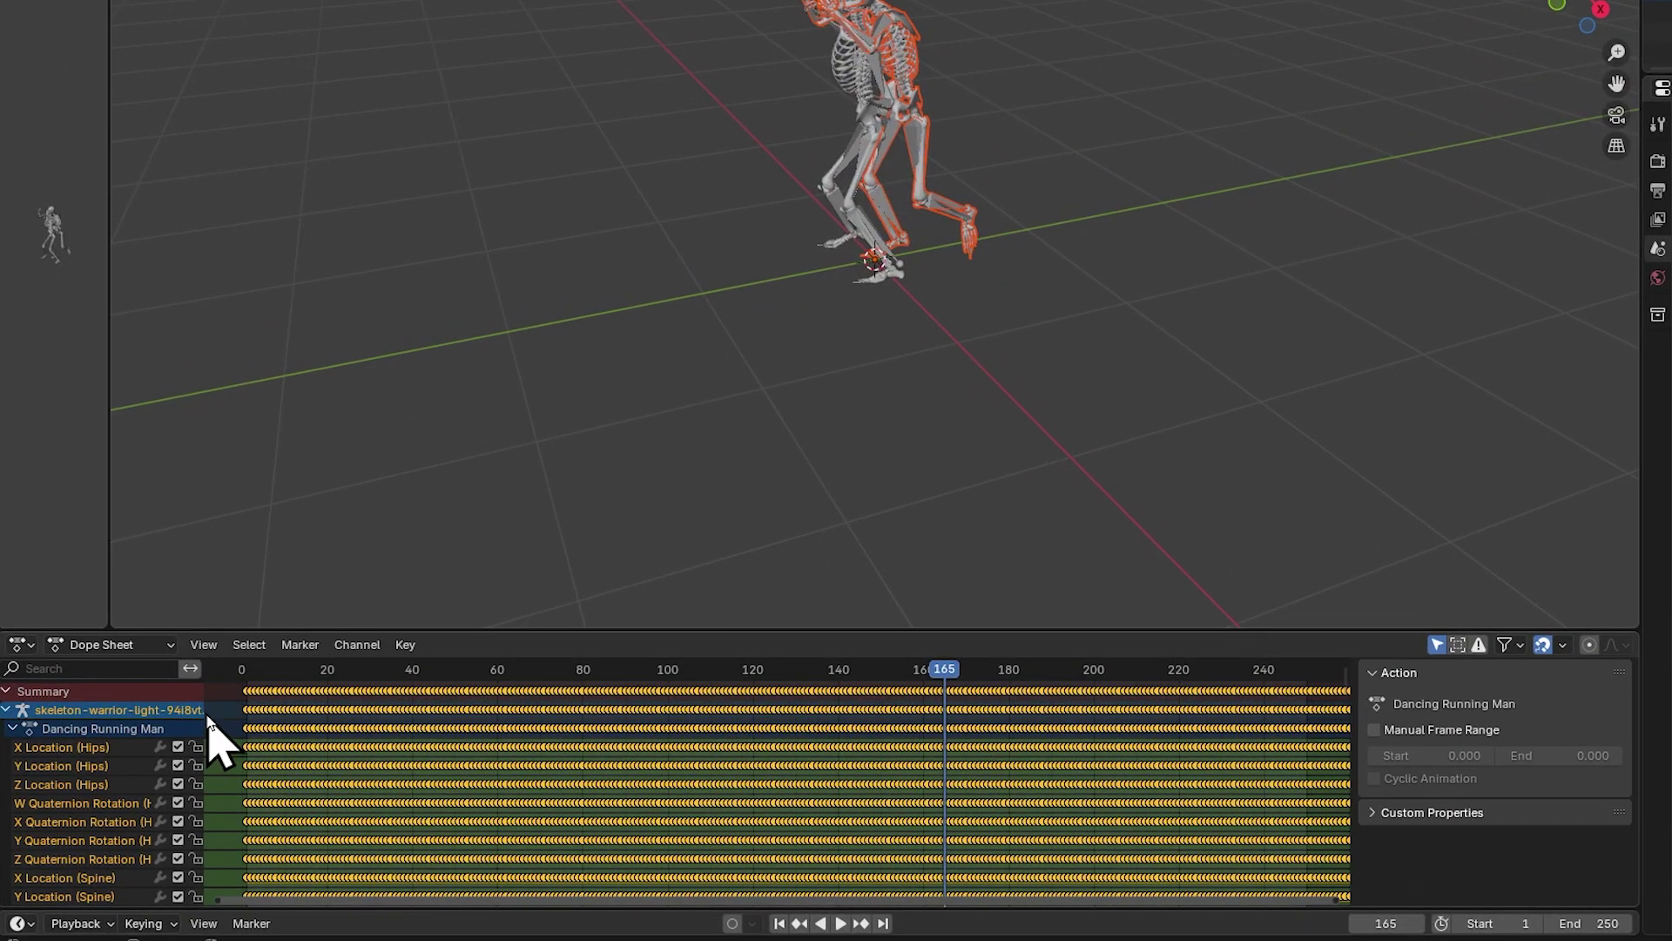
pyautogui.moveTo(179, 750); pyautogui.dragTo(384, 723)
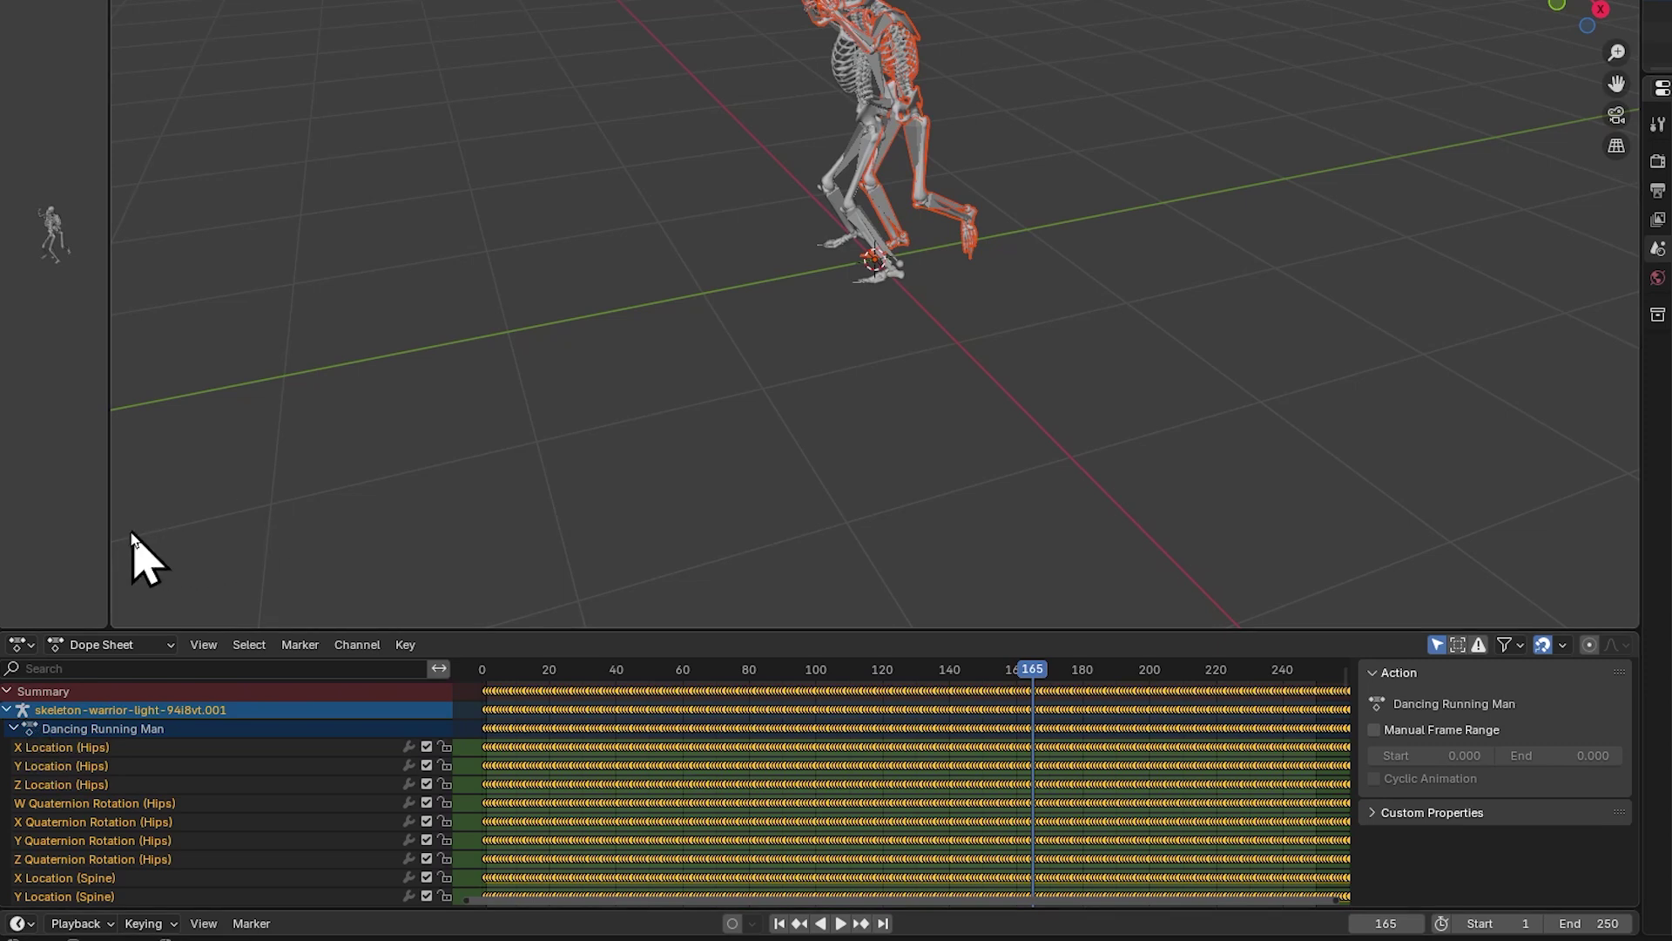
pyautogui.click(19, 647)
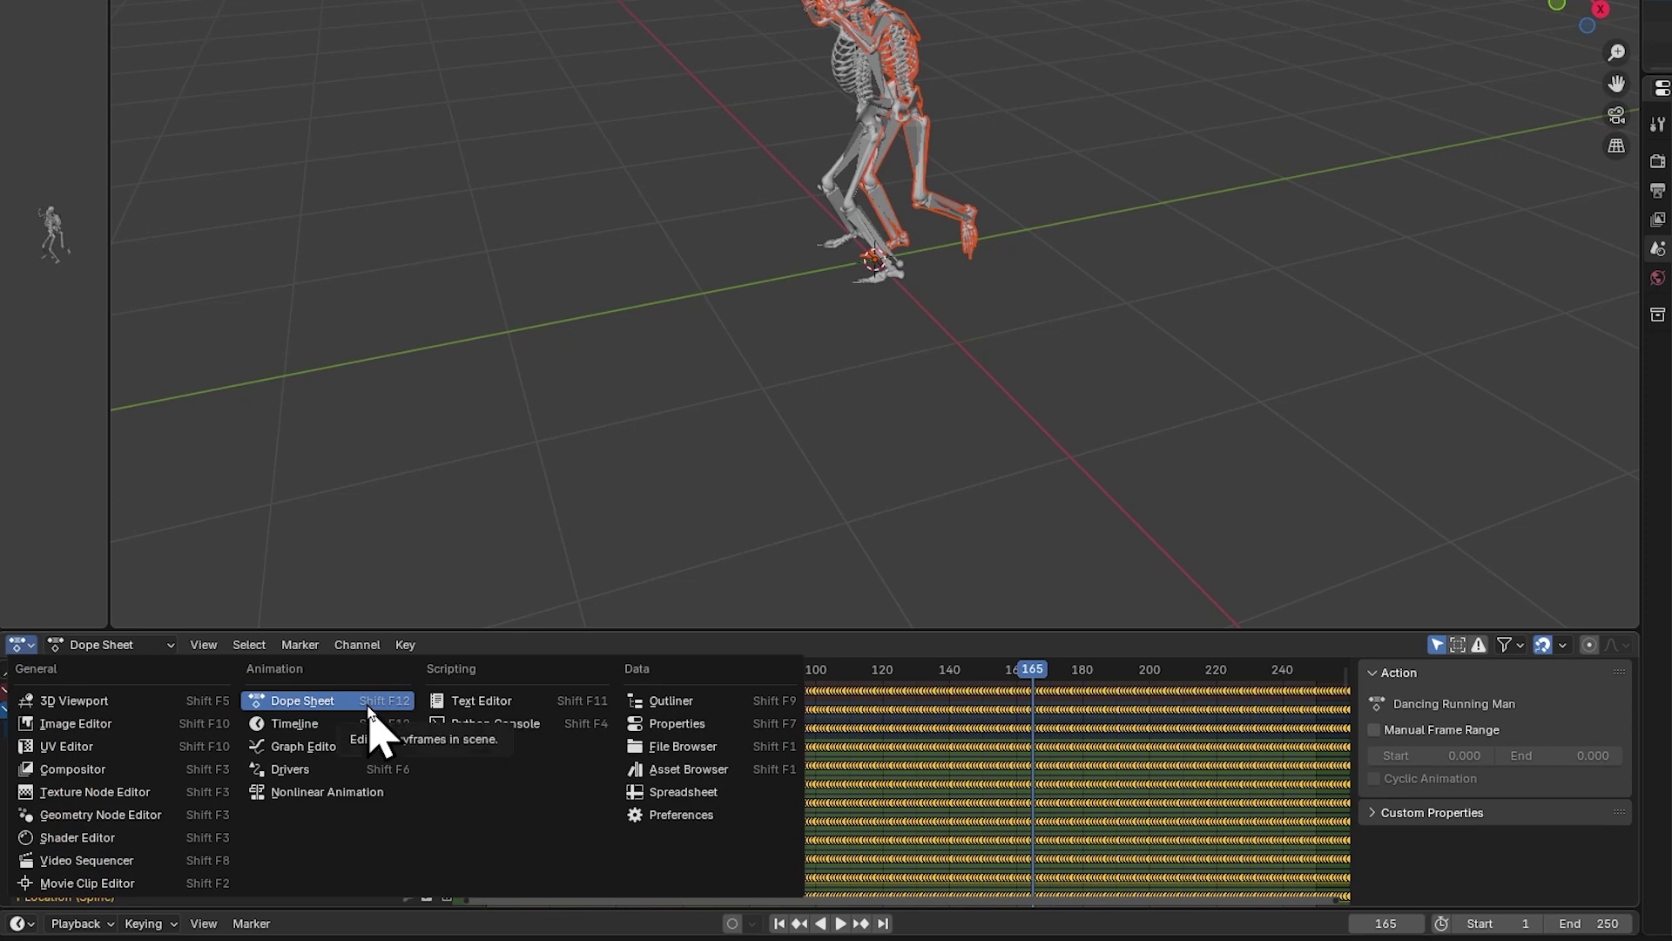
pyautogui.click(385, 794)
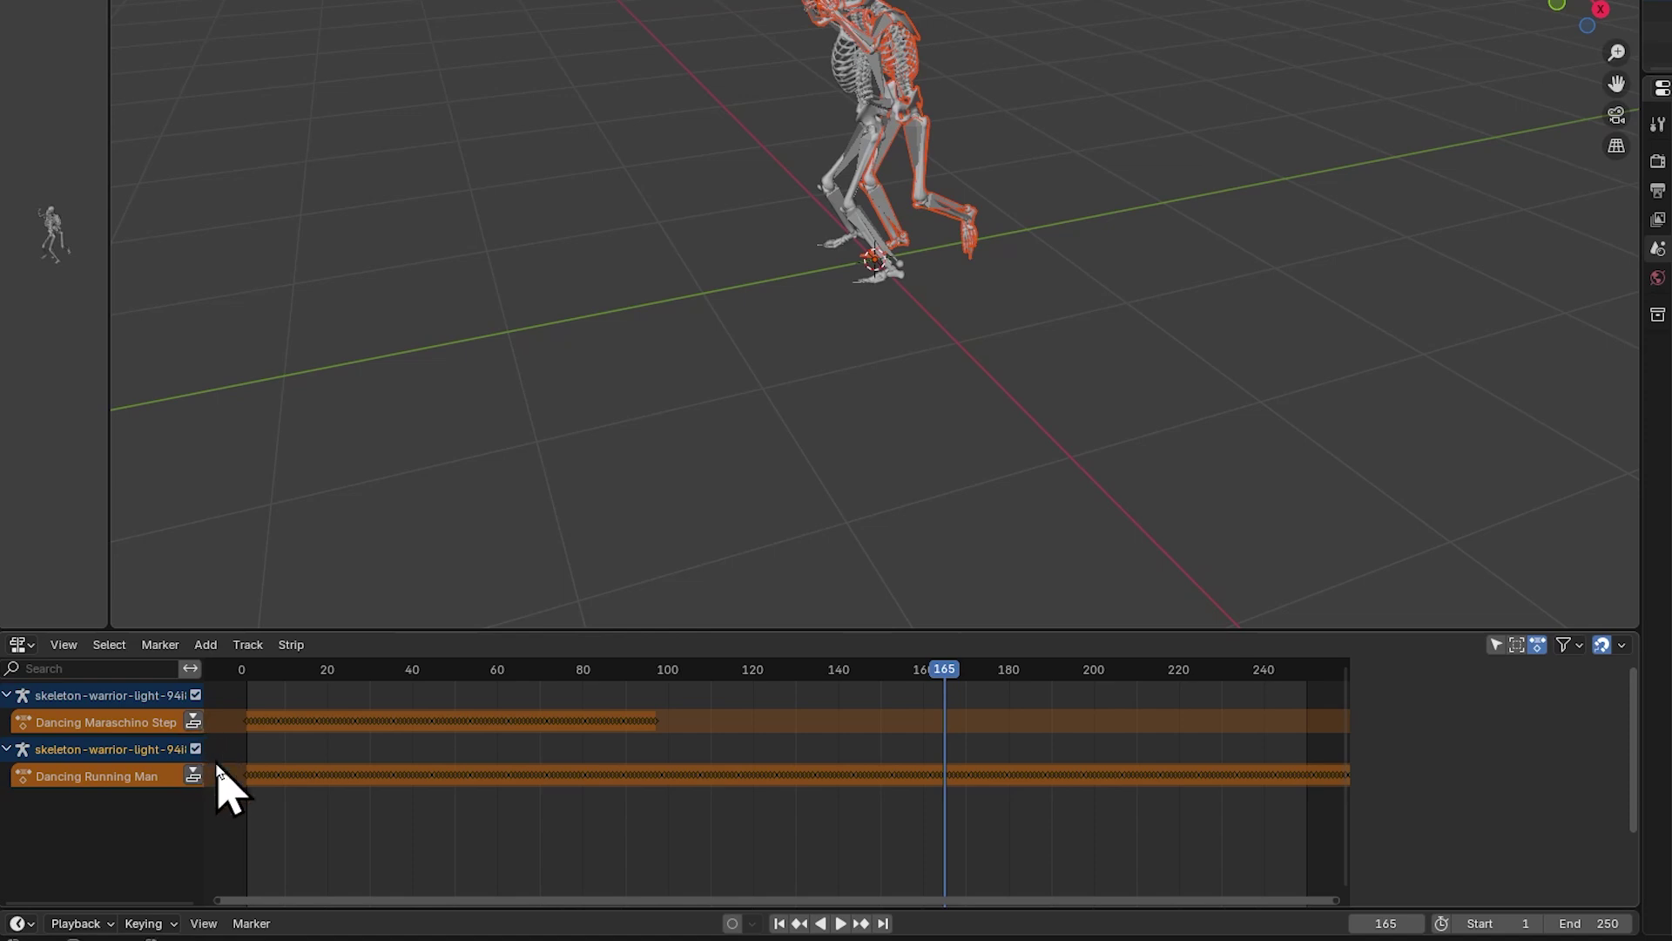
# Push down the Dancing Maraschino Step and Dancing Running Man actions into NLA strips, deselect them and return to frame 0.
pyautogui.click(194, 723)
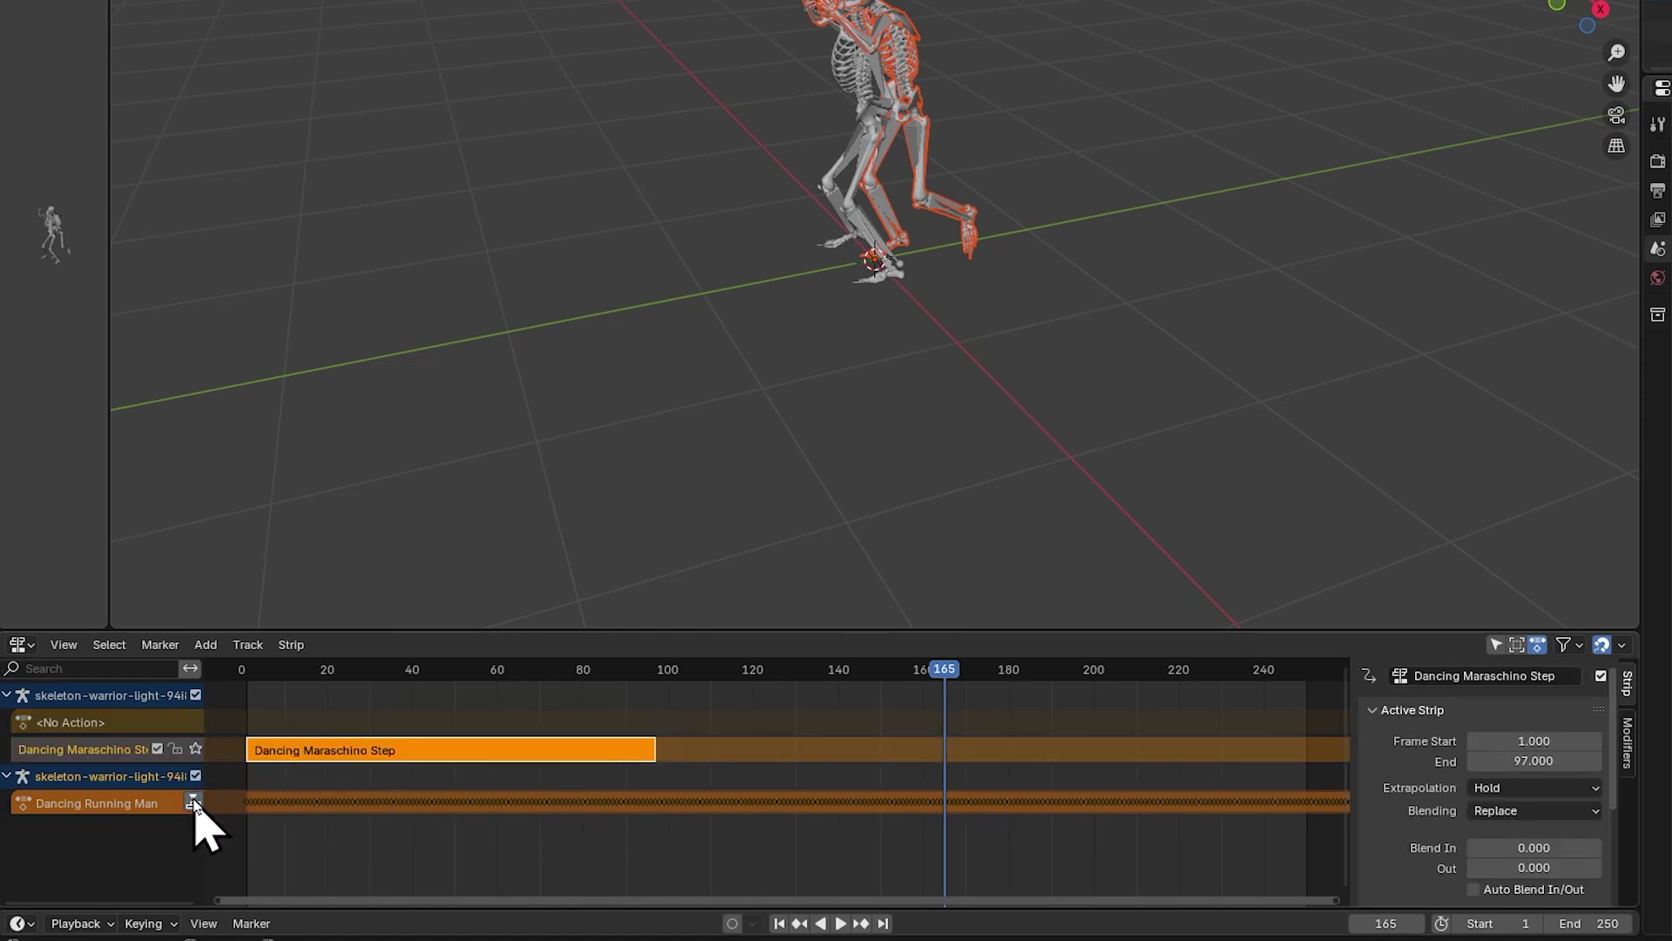
pyautogui.click(193, 803)
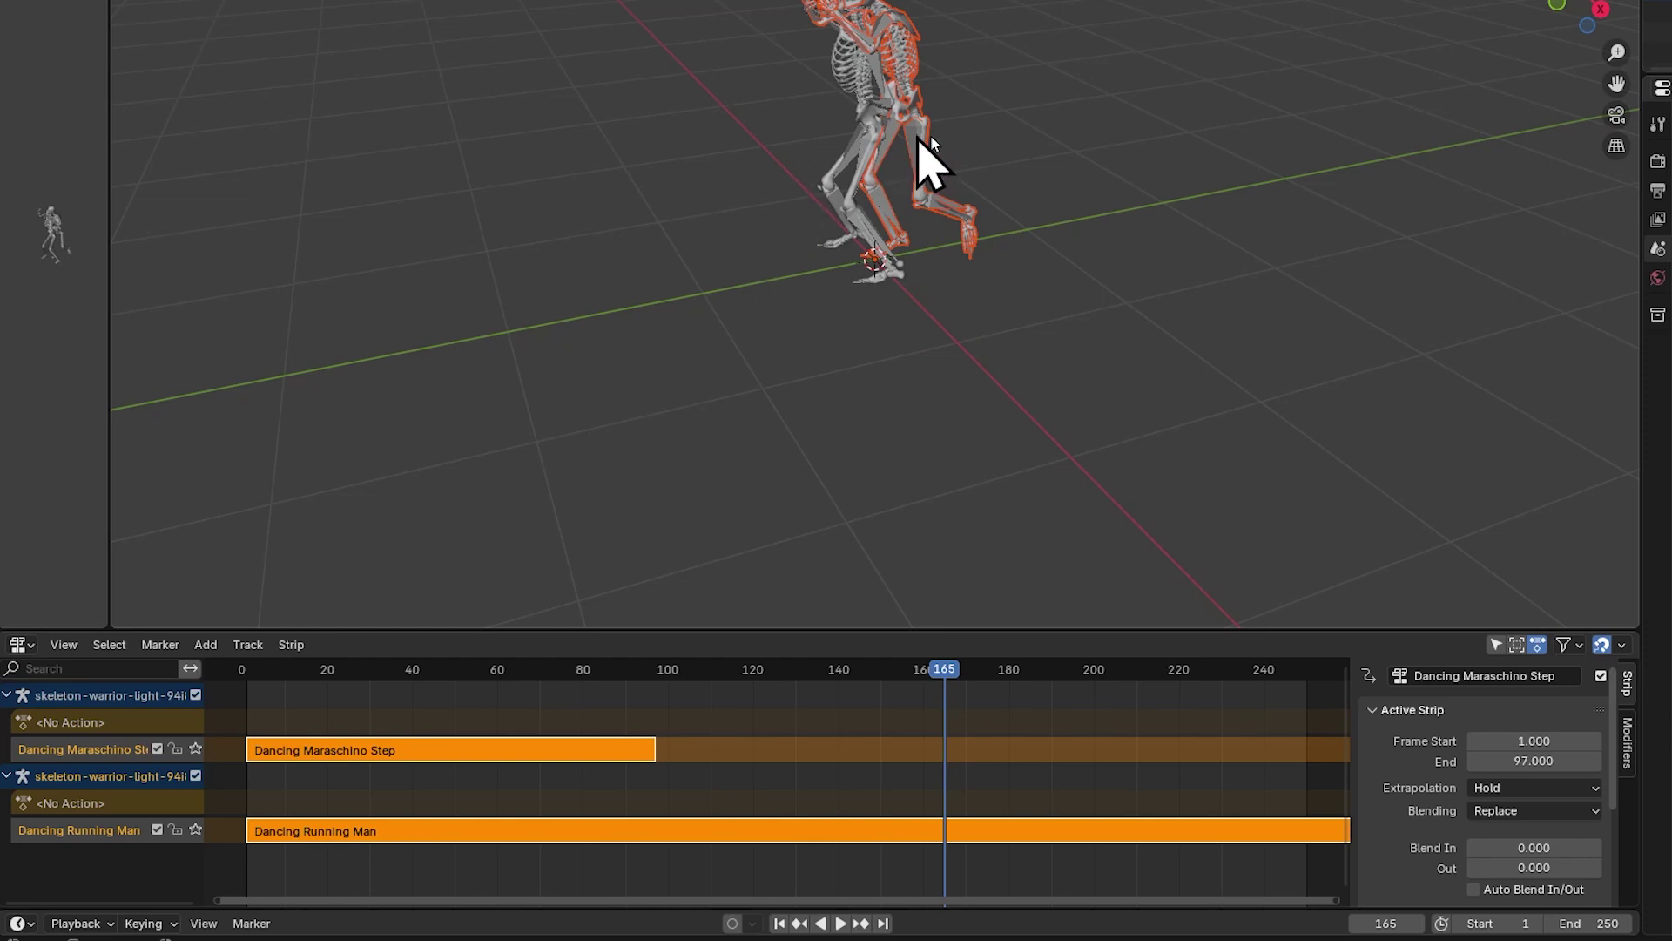
pyautogui.click(365, 693)
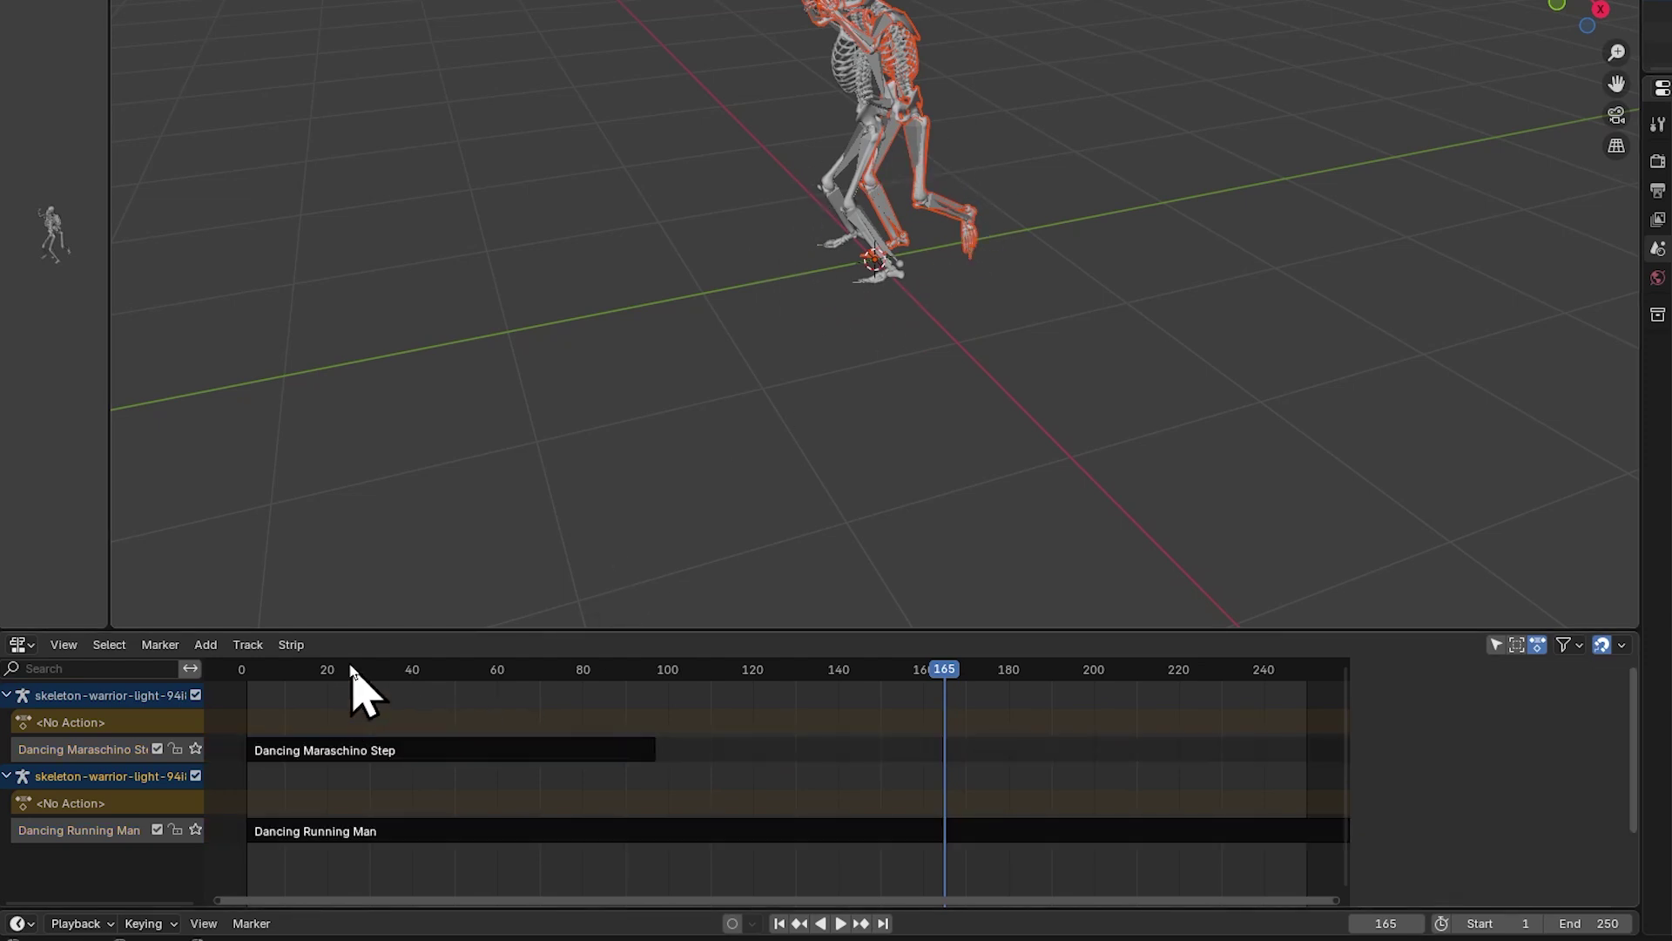
pyautogui.moveTo(350, 669); pyautogui.dragTo(202, 670)
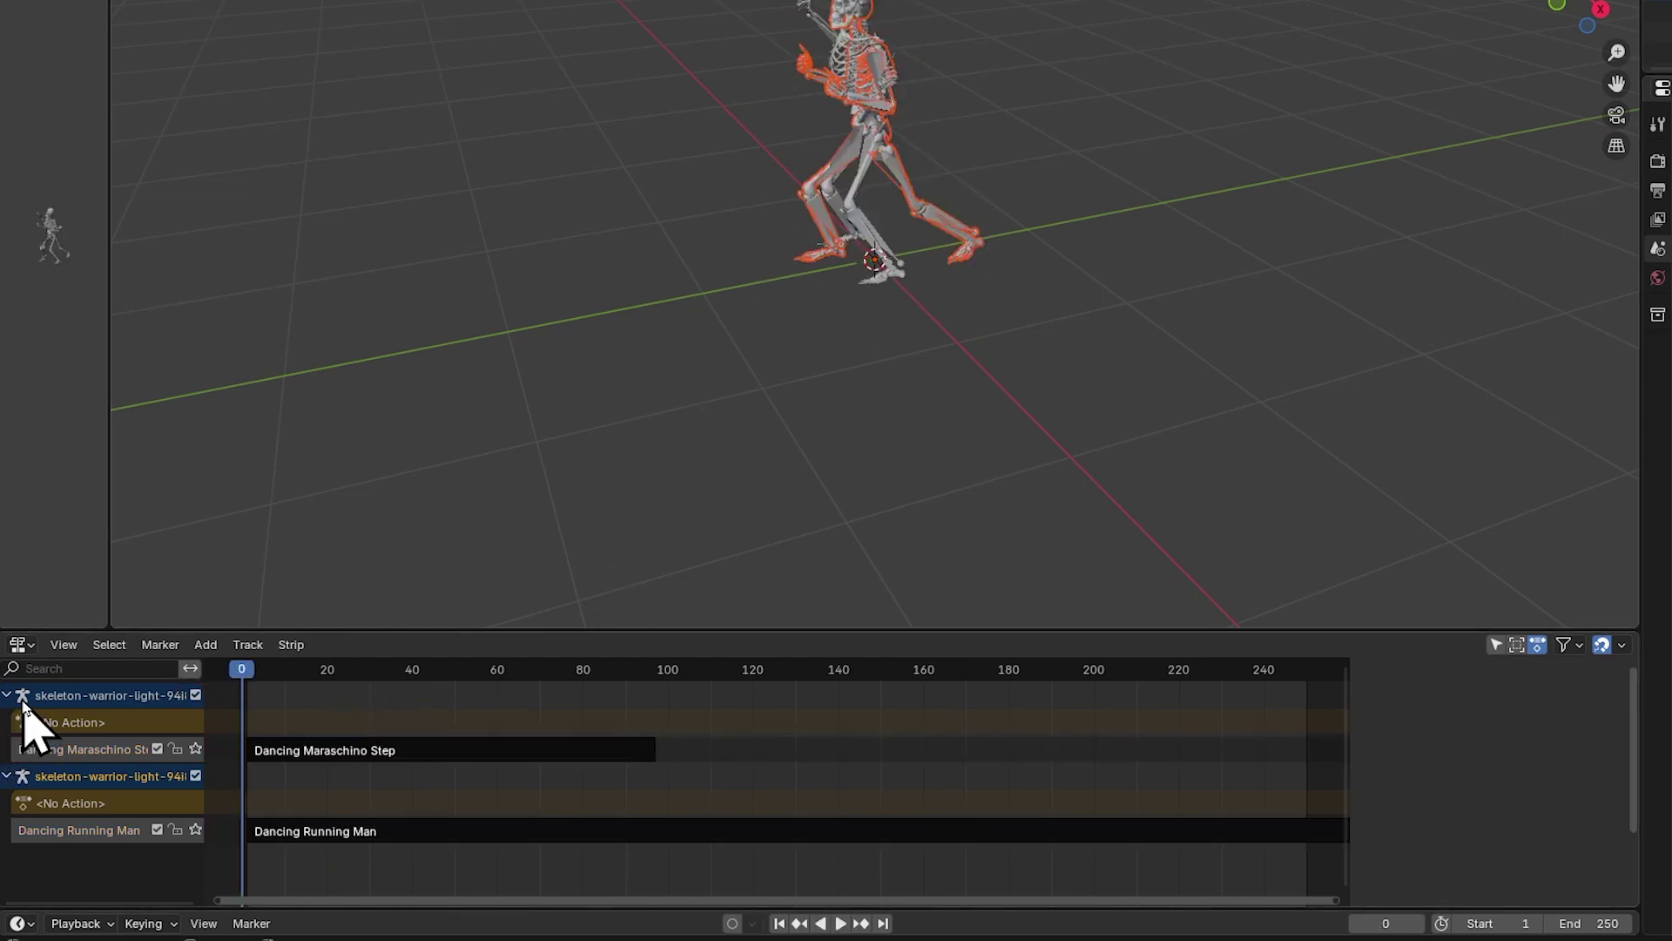
# Rename the armature carrying the Dancing Maraschino Step strip as MAIN_SKELETON.
pyautogui.click(167, 697)
pyautogui.doubleClick(140, 694)
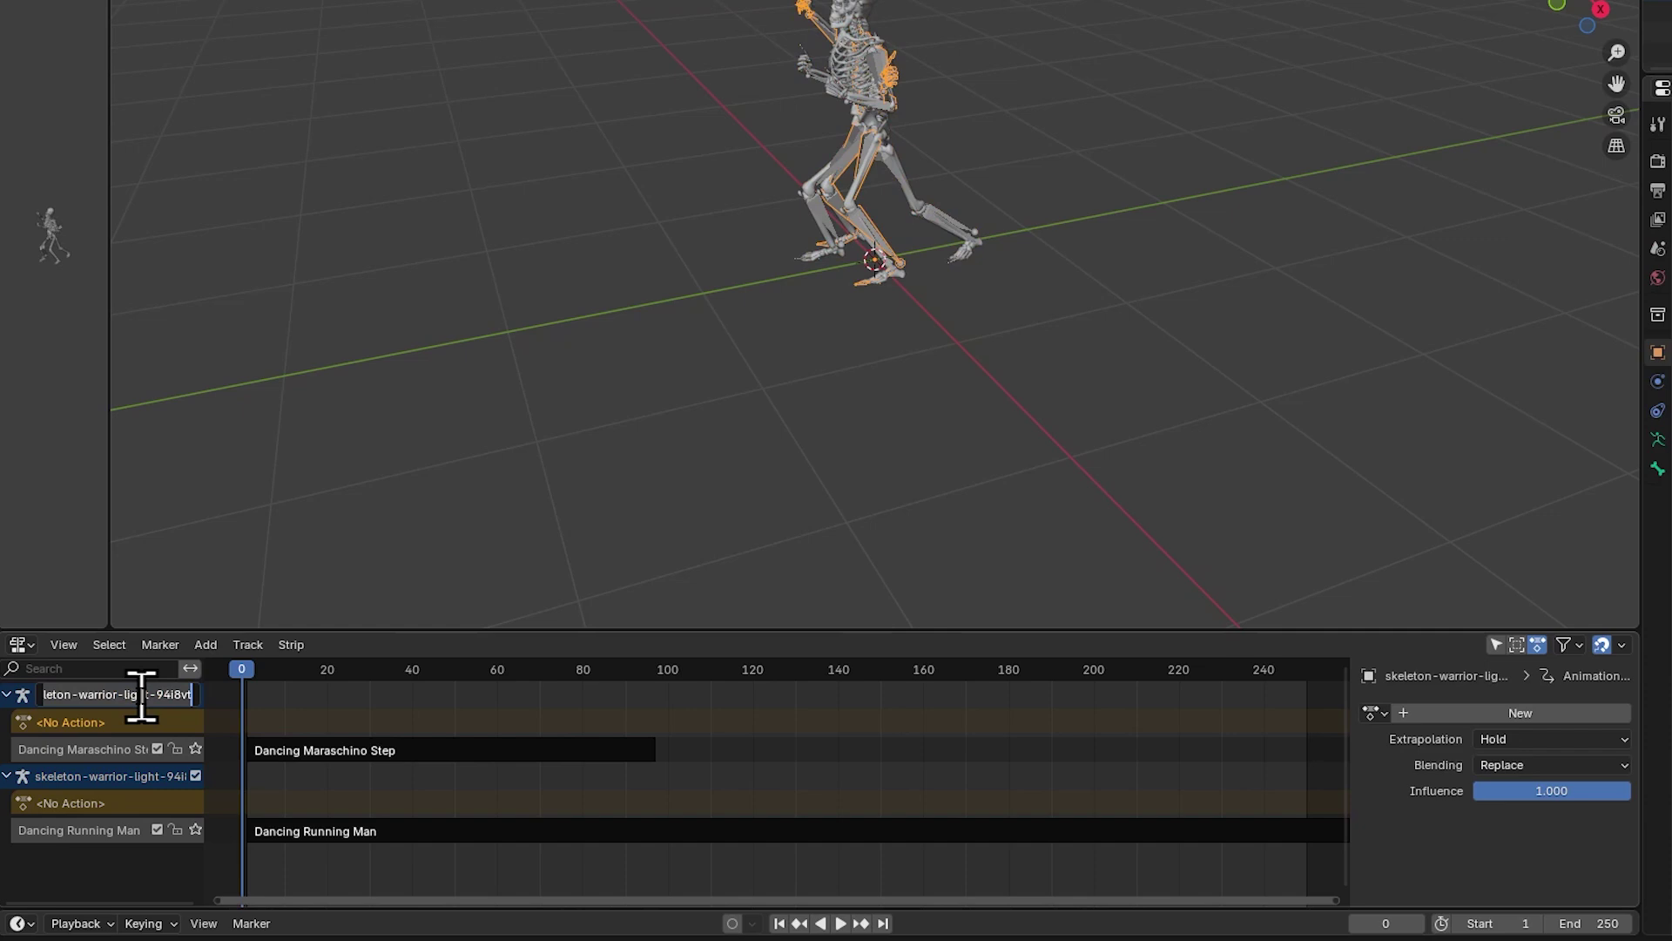
pyautogui.write('MAIN_SKELETON')
pyautogui.press('Return')
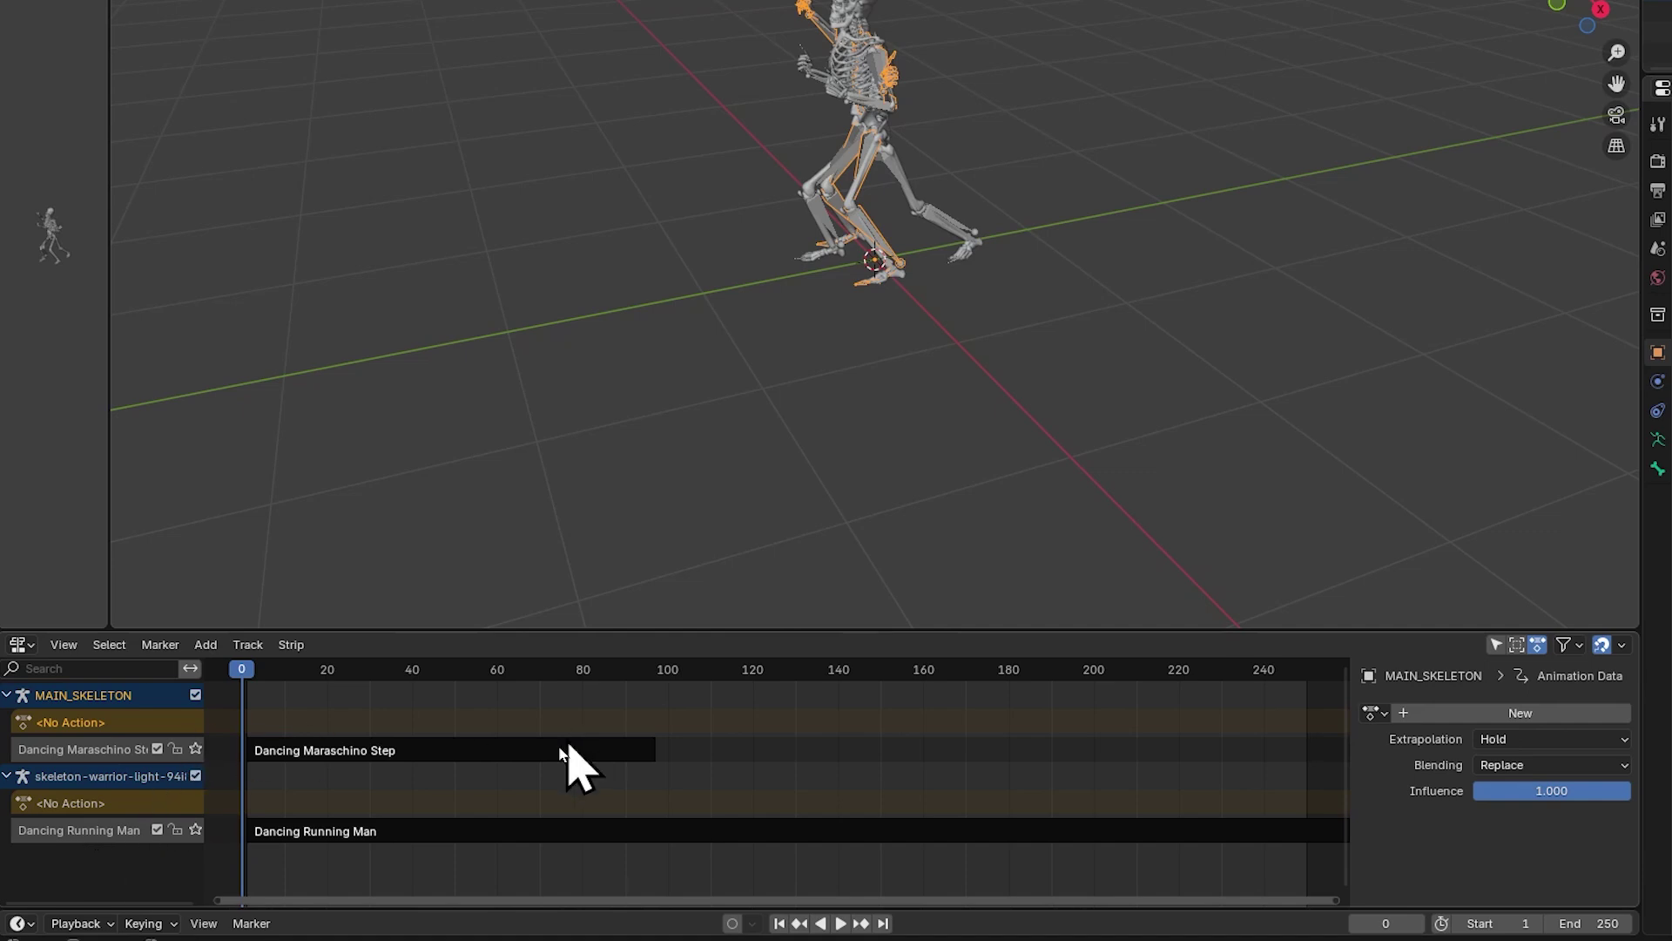
pyautogui.click(406, 720)
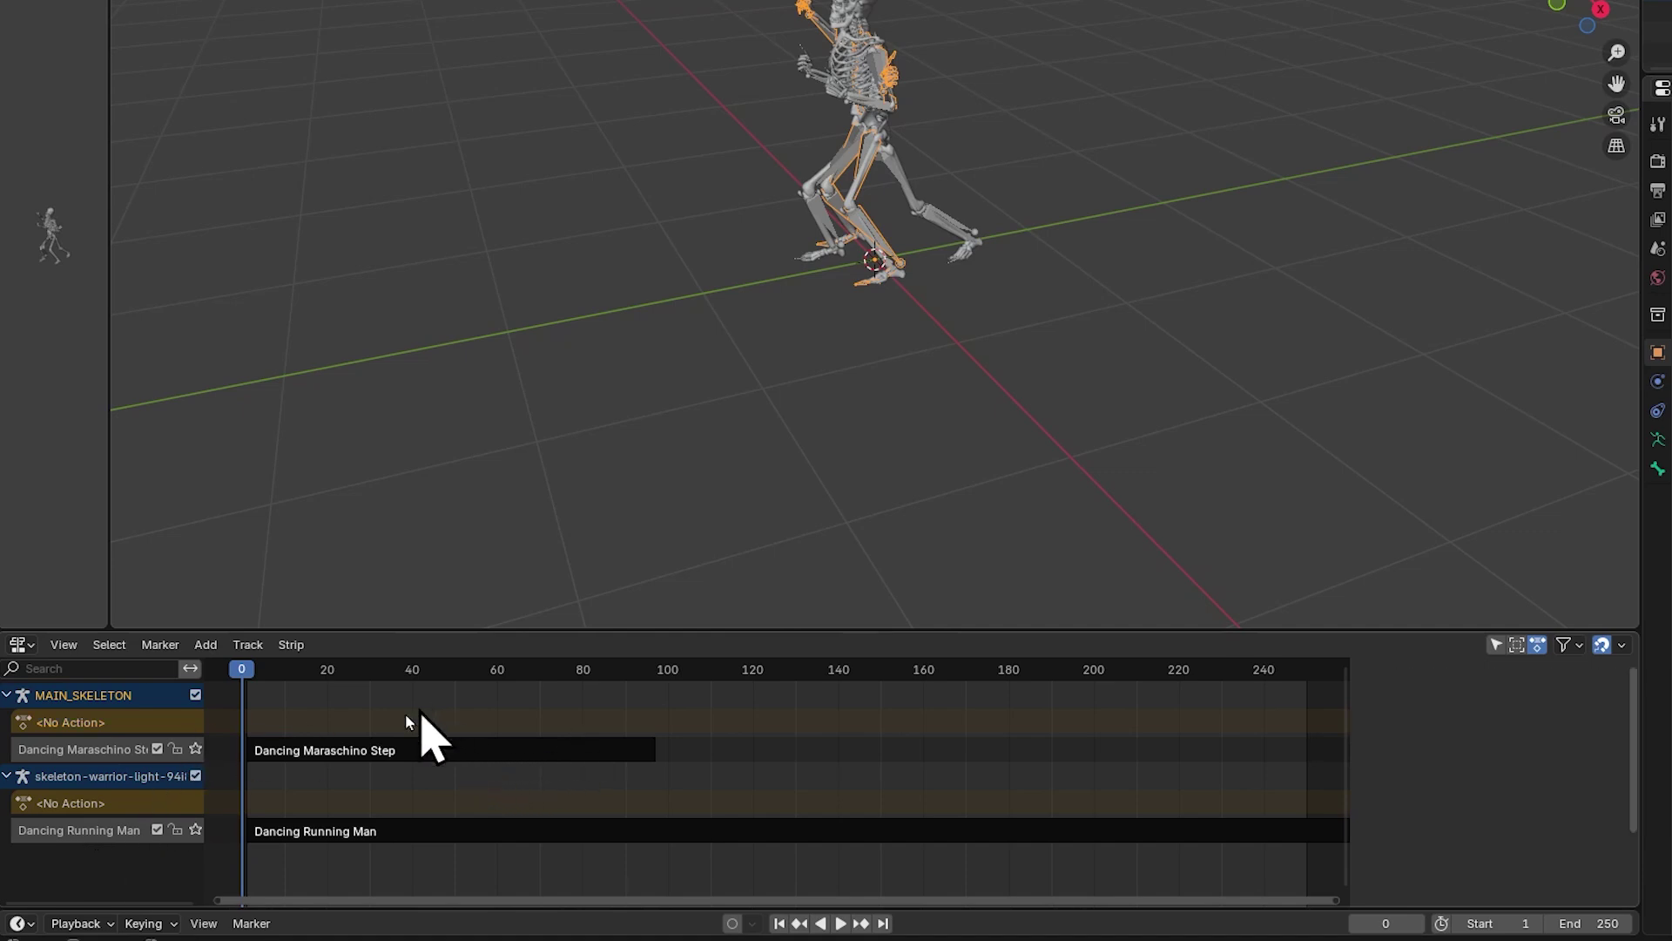
# Assign the Dancing Running Man action to MAIN_SKELETON and push it down into a second NLA strip.
pyautogui.click(23, 705)
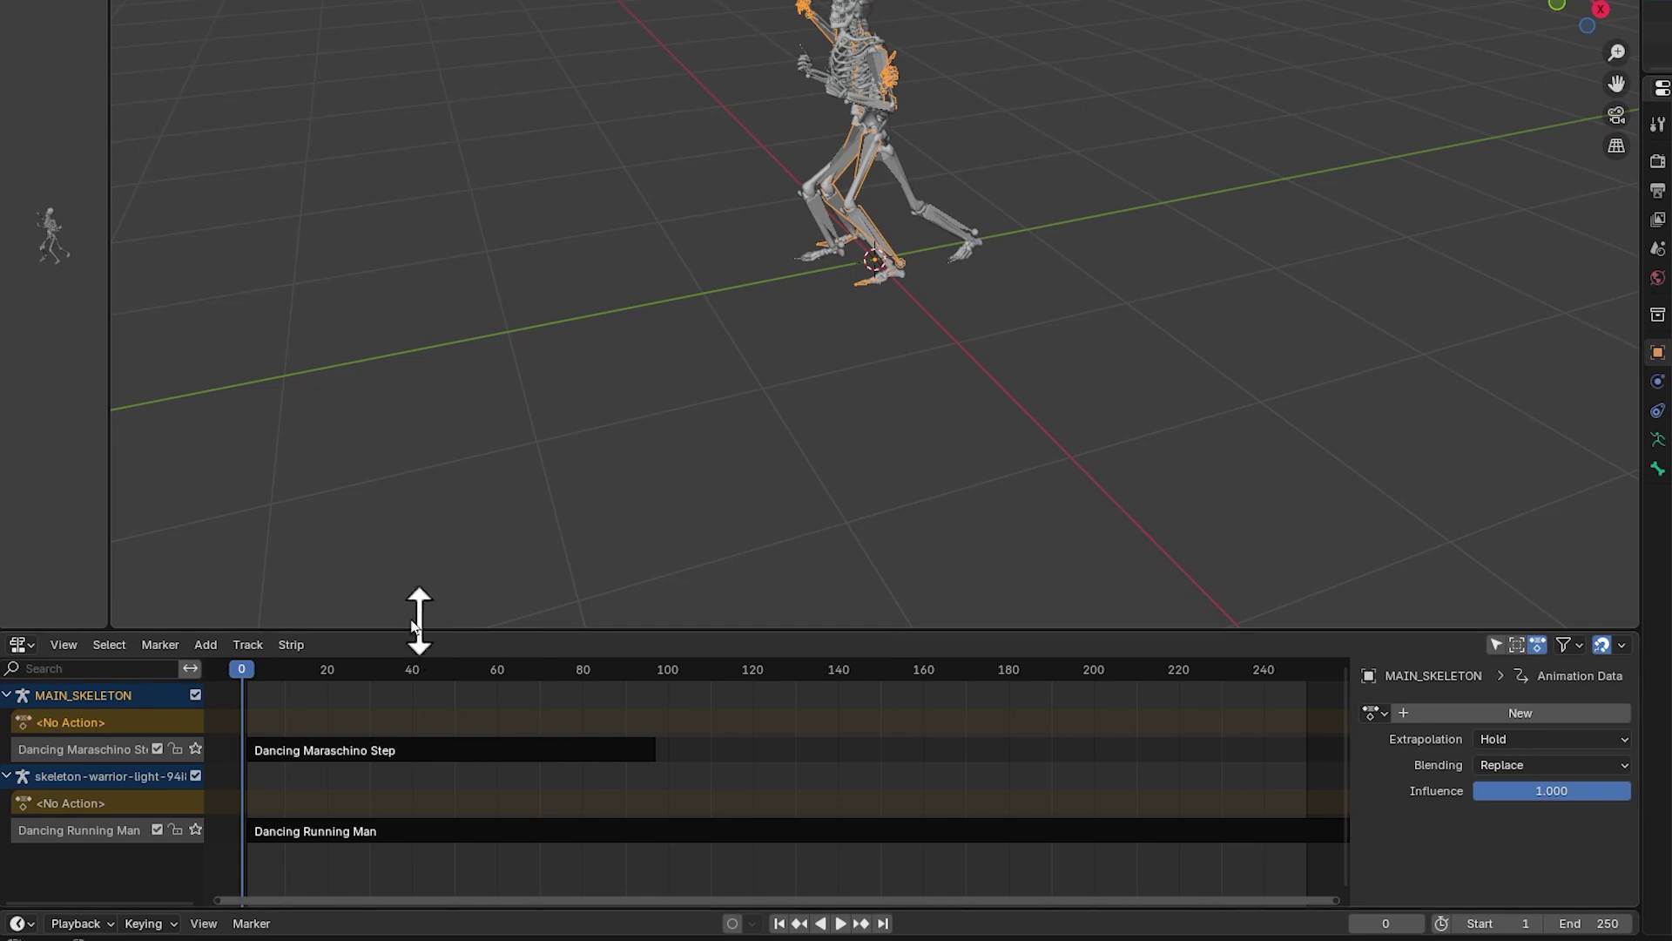
pyautogui.click(1374, 713)
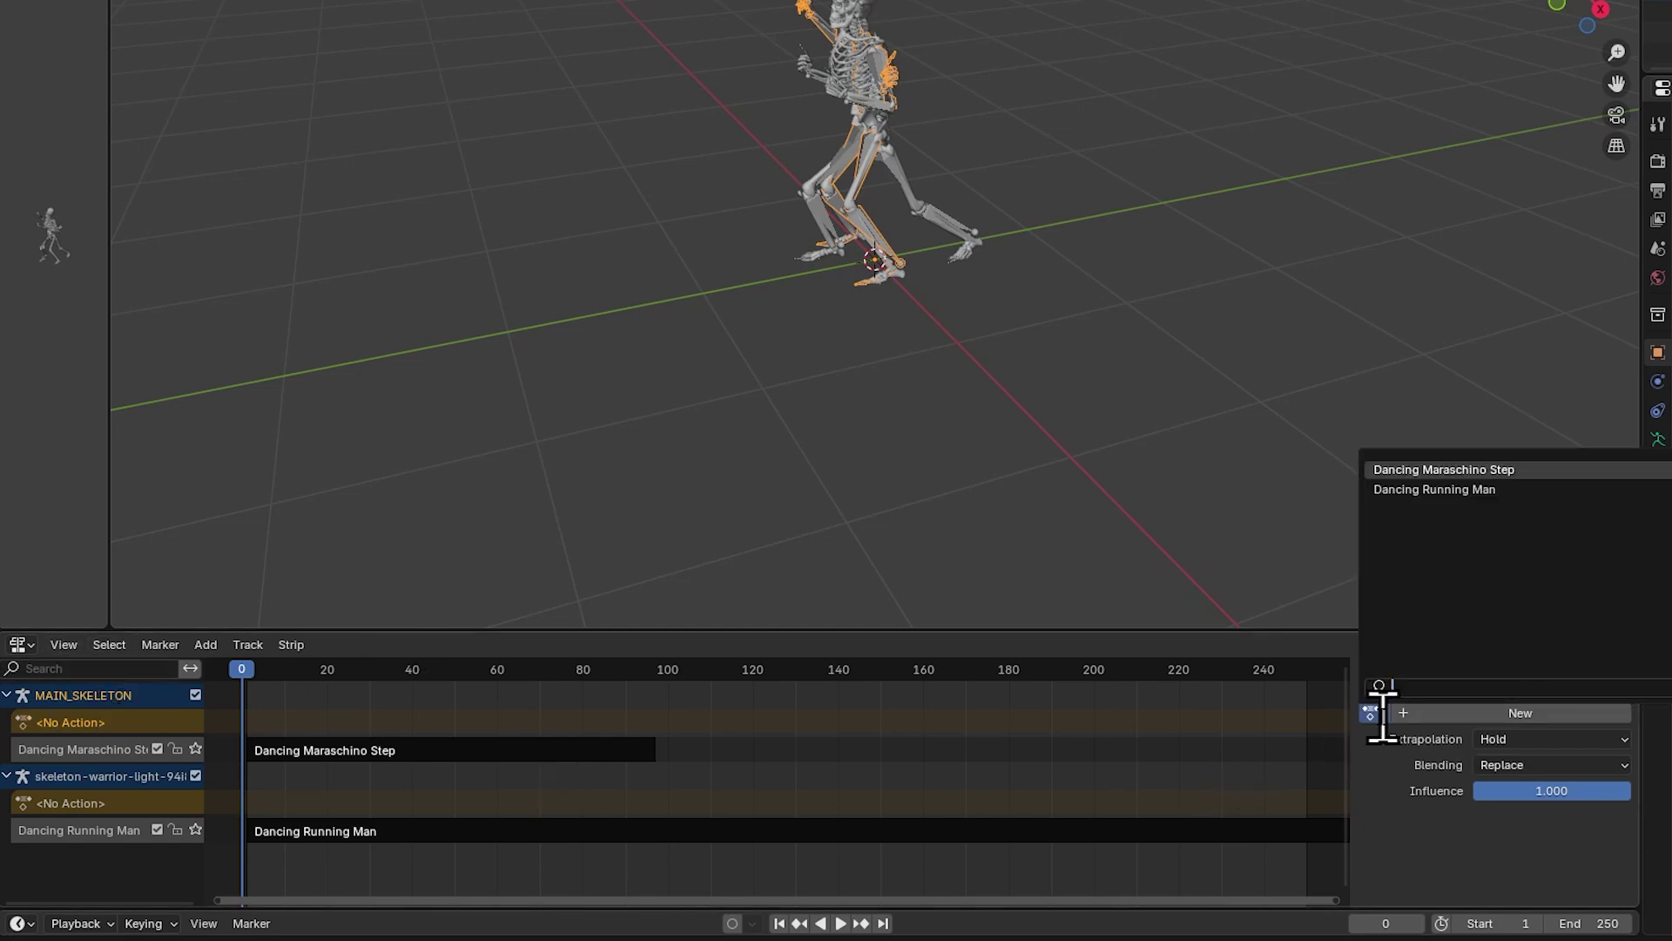
pyautogui.click(1515, 491)
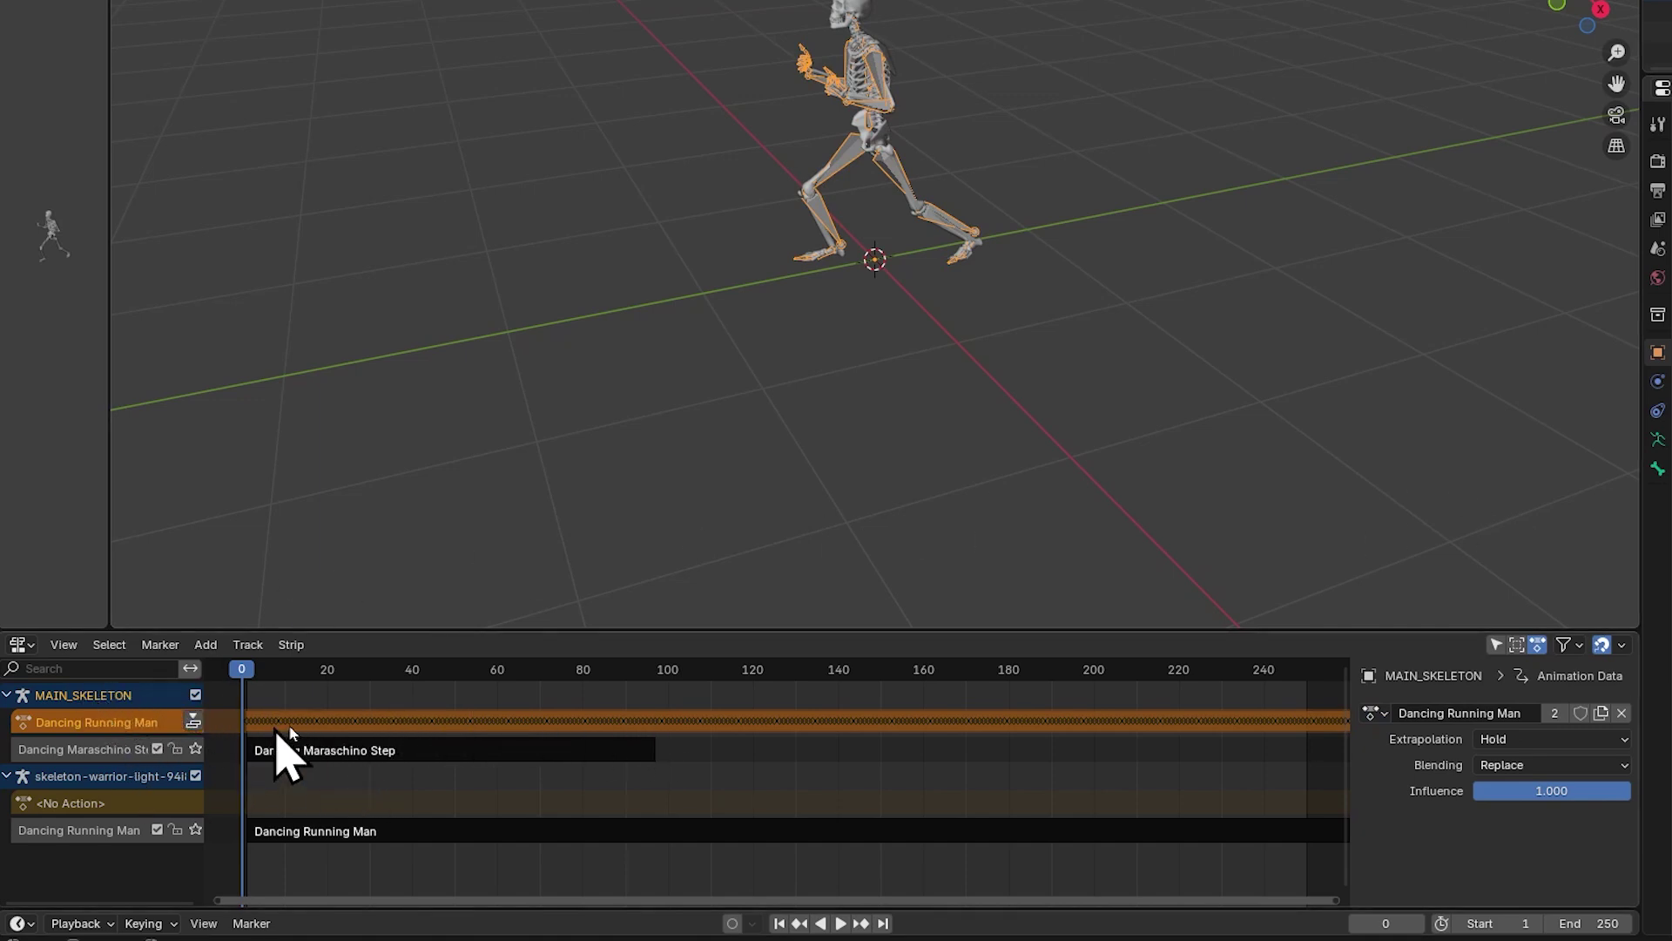
pyautogui.click(194, 725)
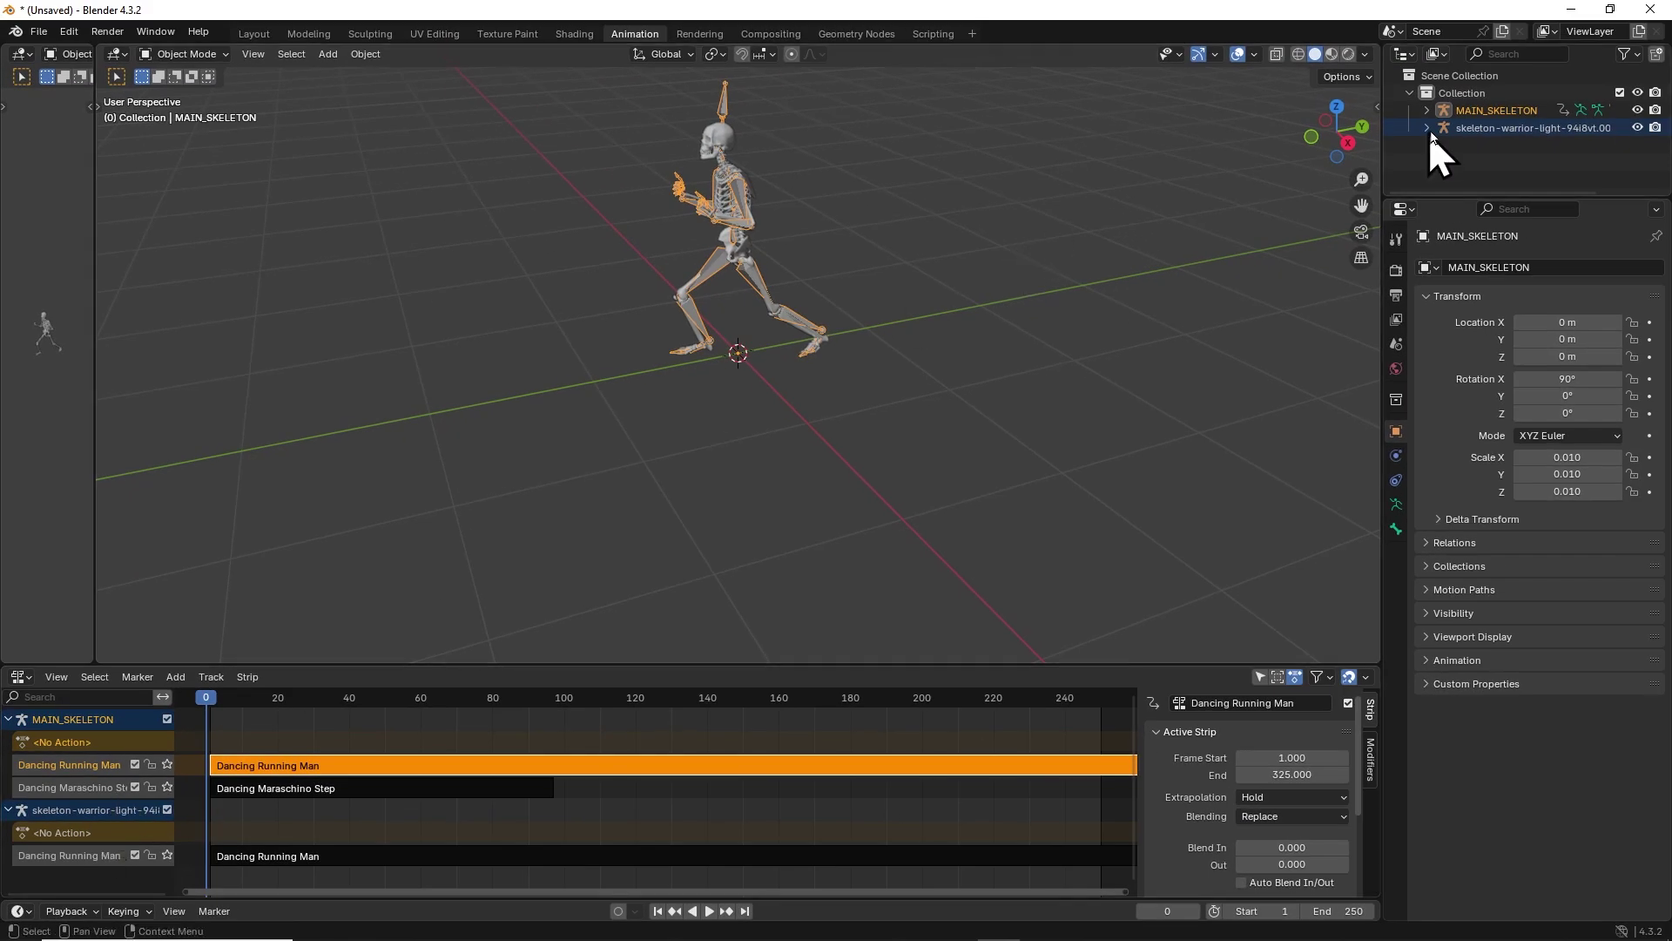
# Delete the second skeleton with its whole hierarchy and play back MAIN_SKELETON's animation.
pyautogui.click(1499, 127)
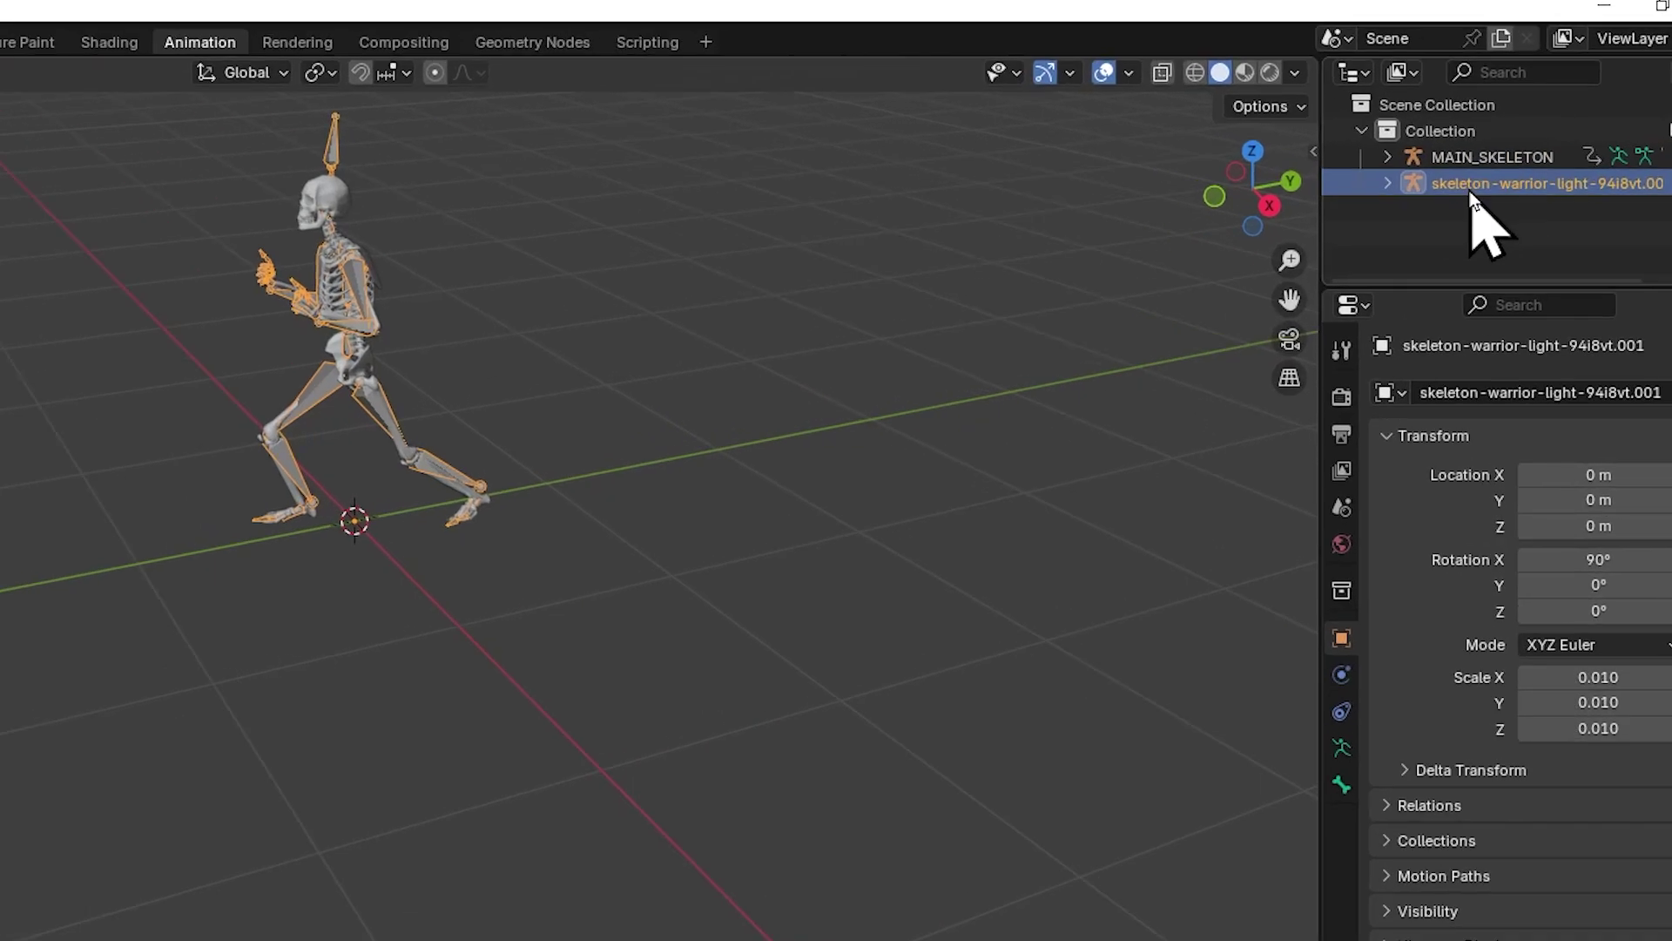
pyautogui.rightClick(1492, 185)
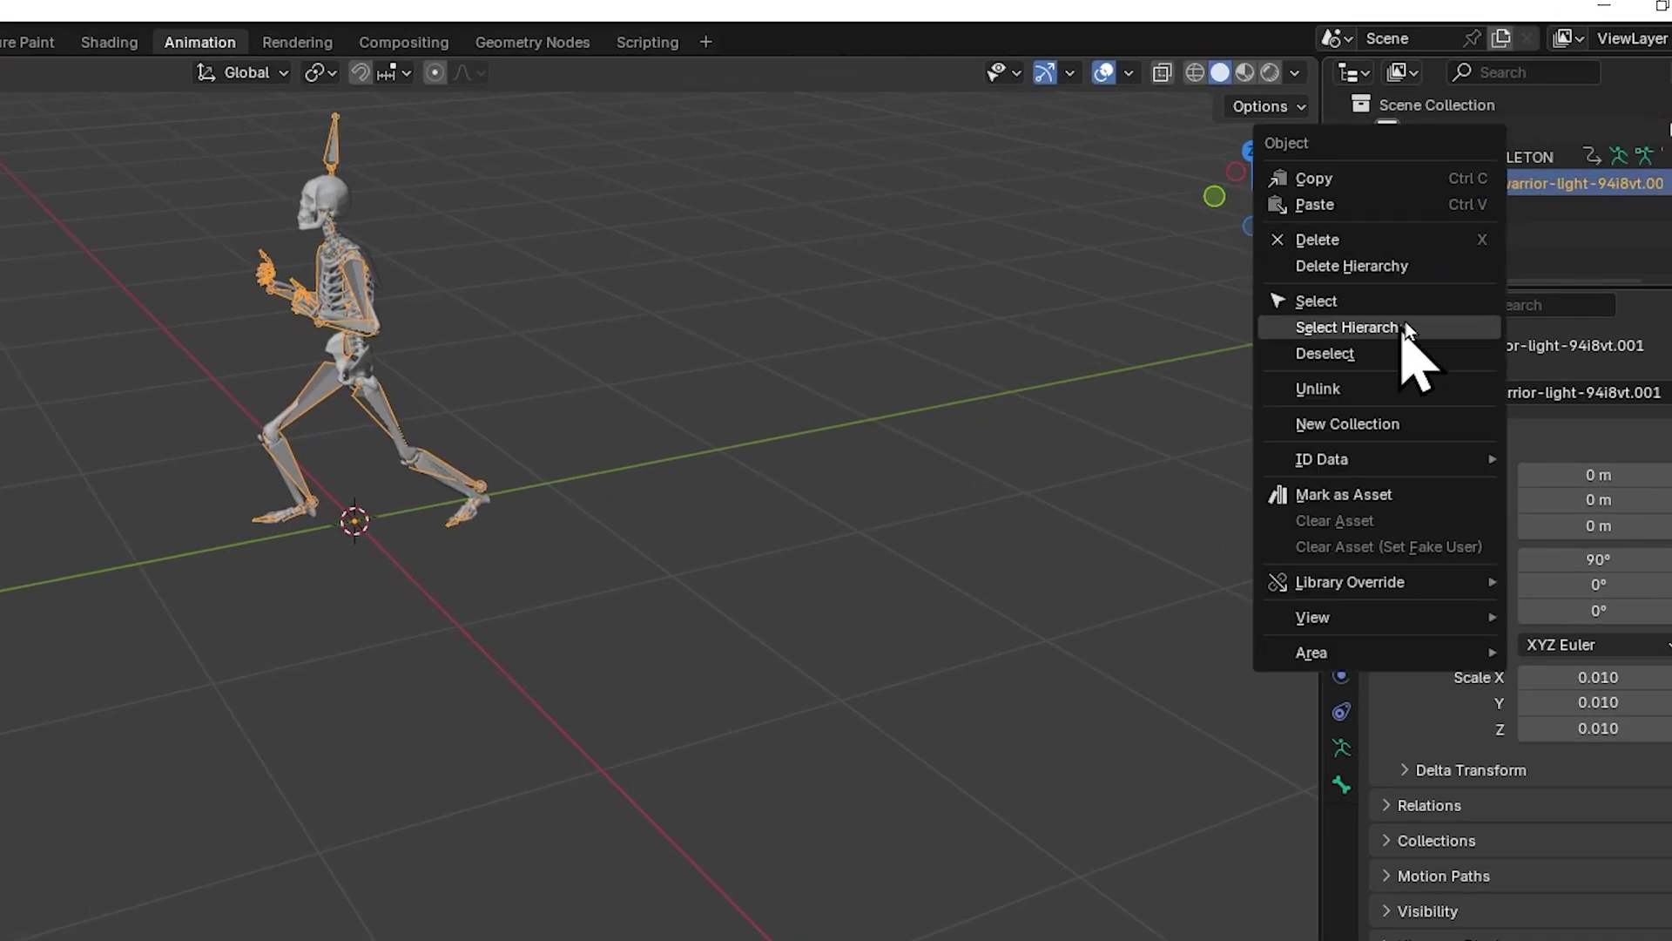
pyautogui.click(1460, 267)
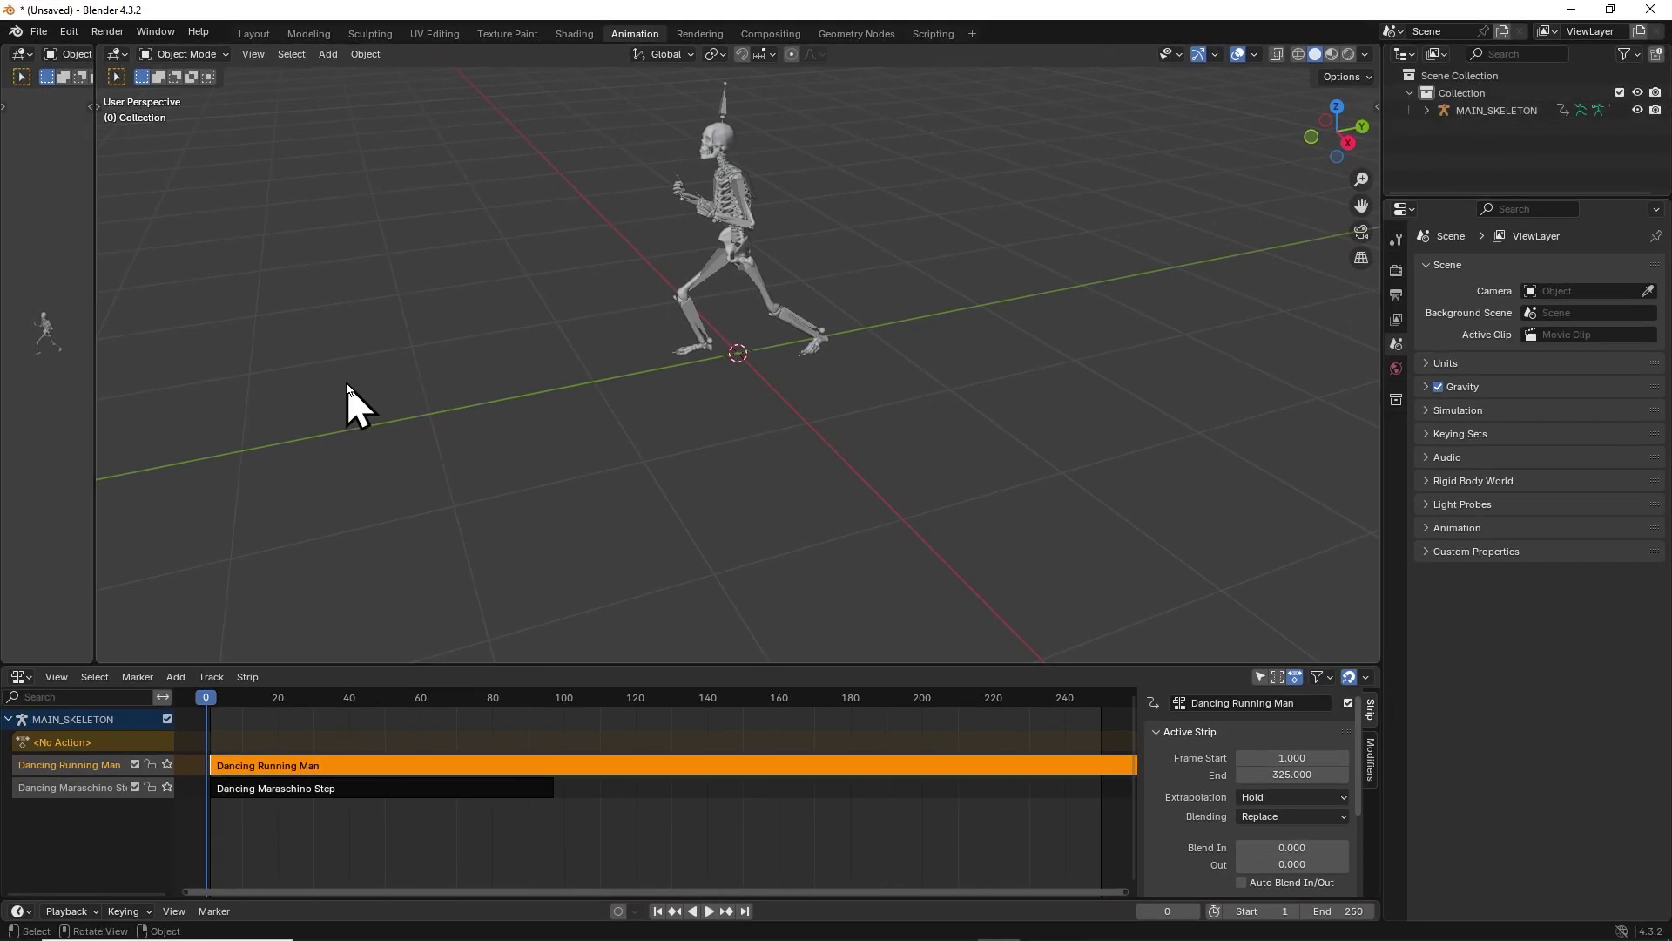
pyautogui.moveTo(347, 383); pyautogui.dragTo(610, 370)
pyautogui.press('space')
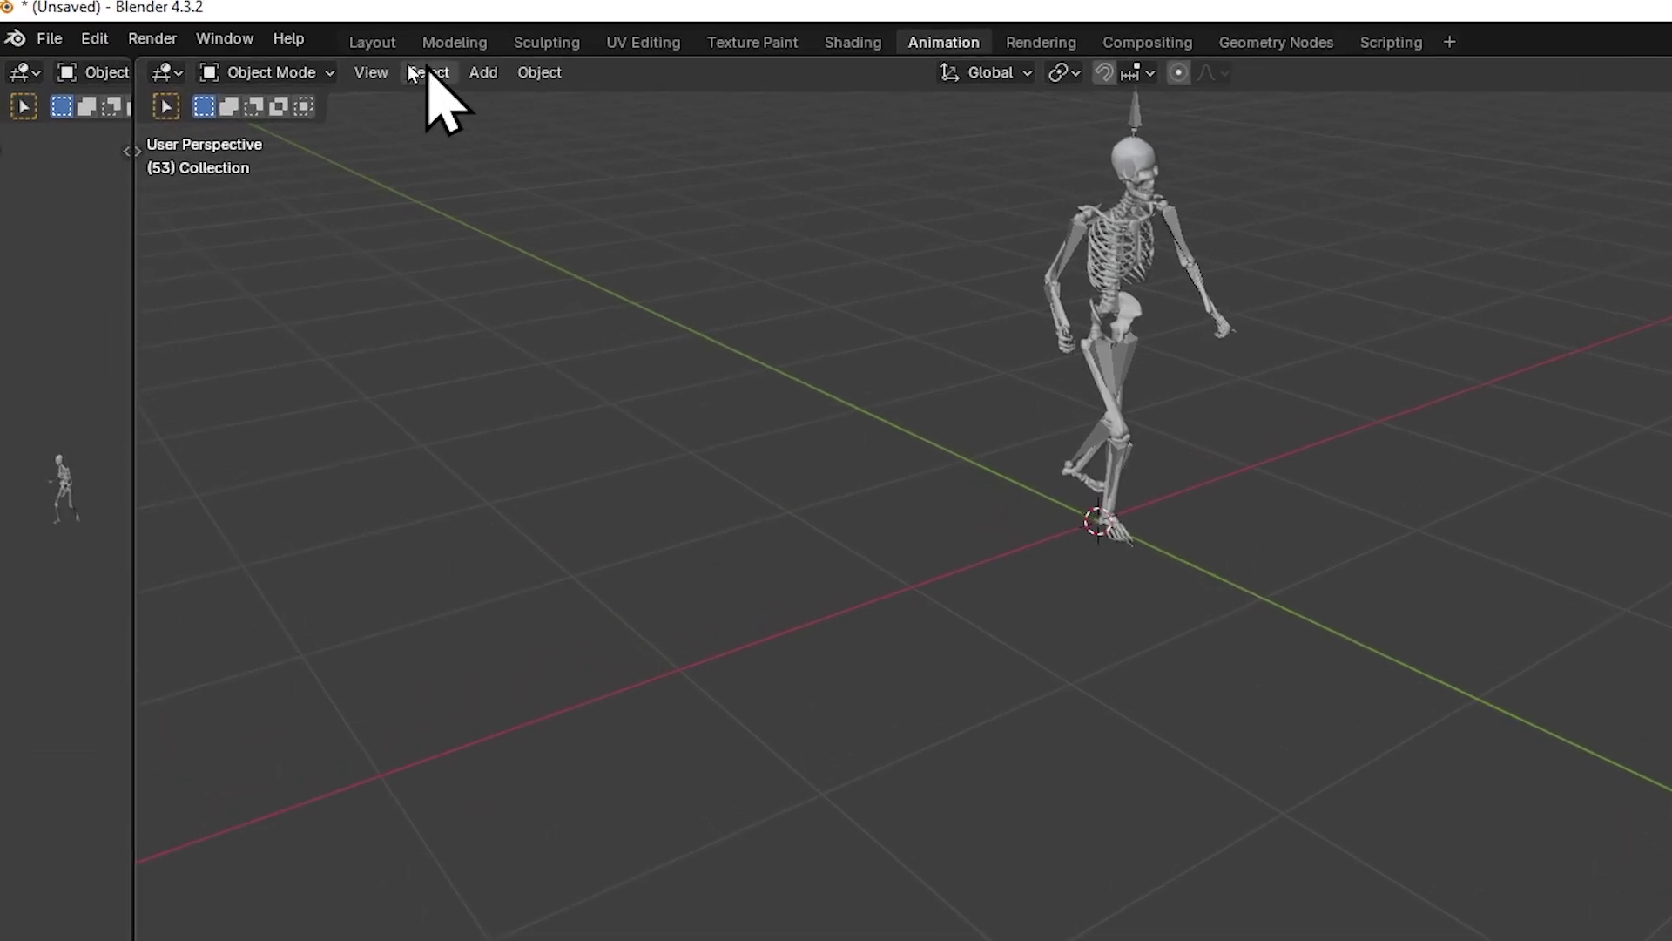
# Export the skeleton scene in glTF Binary (.glb) format under the name DANCING_SKELETIM, checking the material data options.
pyautogui.click(50, 39)
pyautogui.moveTo(220, 440)
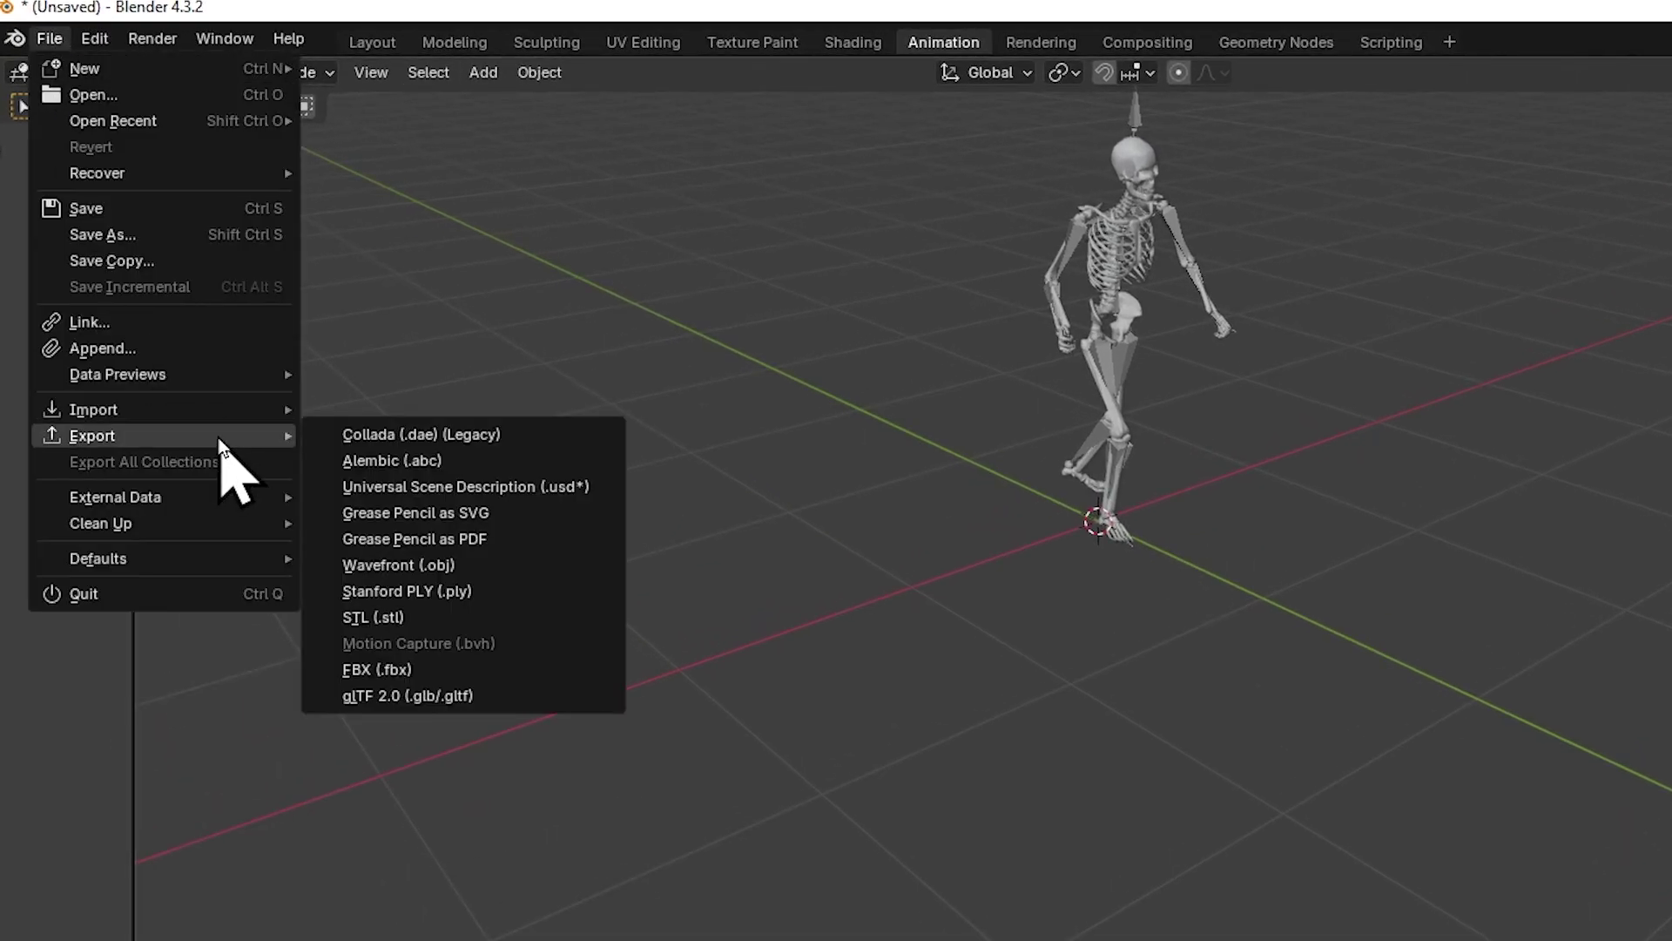
pyautogui.click(488, 695)
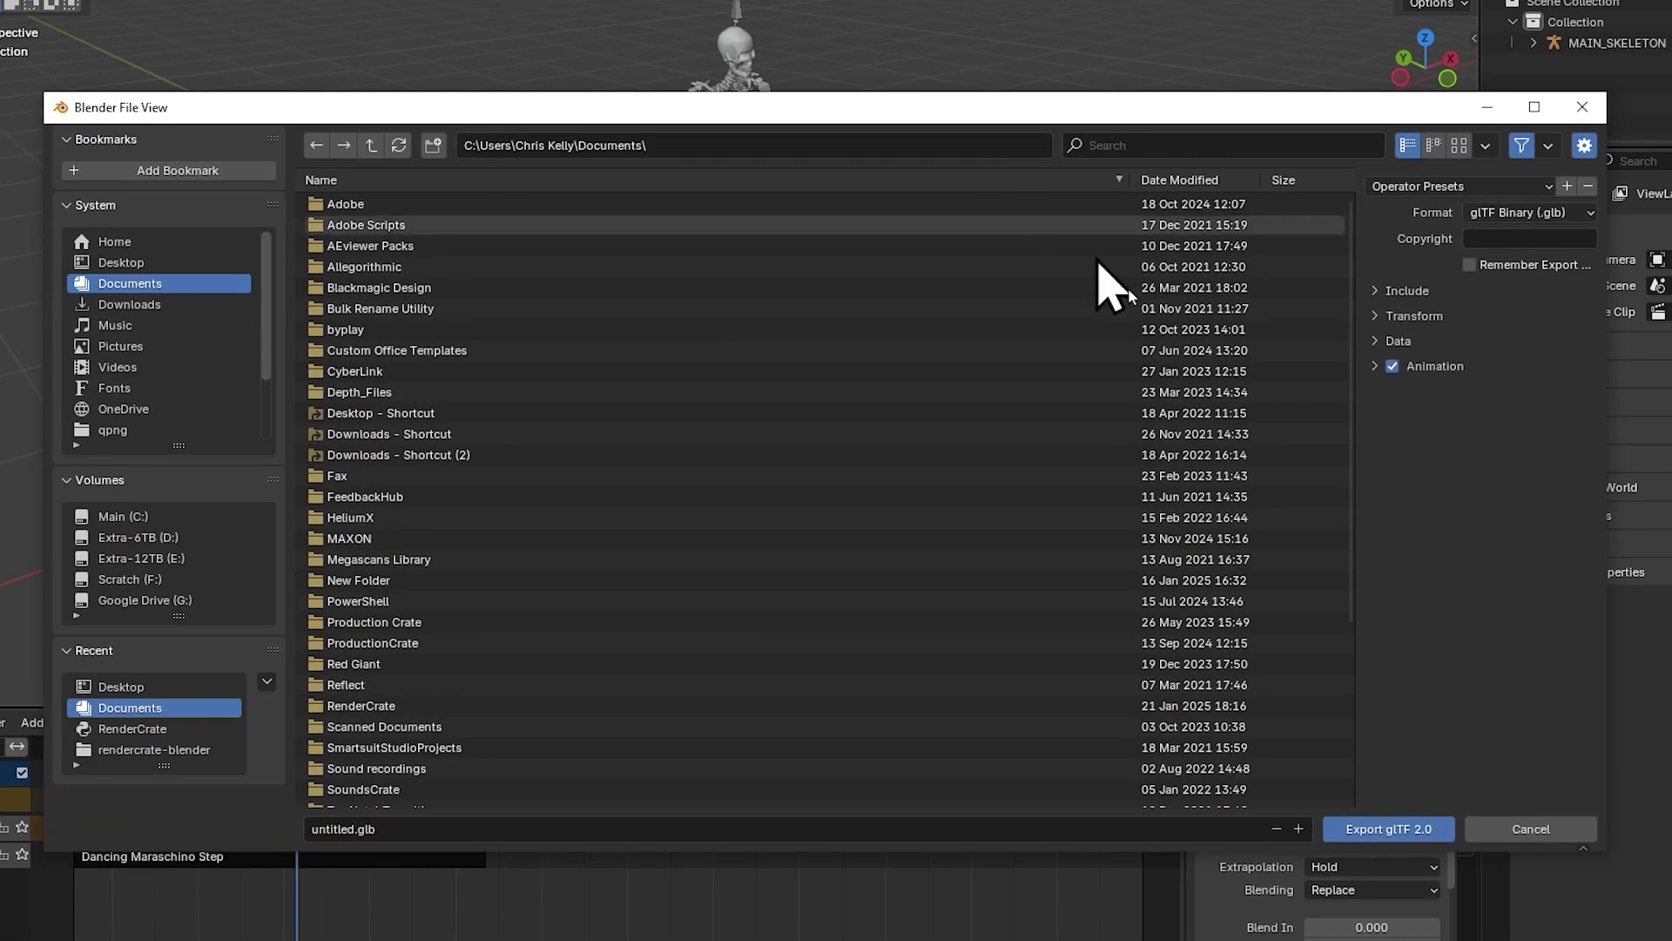
pyautogui.moveTo(1356, 431); pyautogui.dragTo(288, 418)
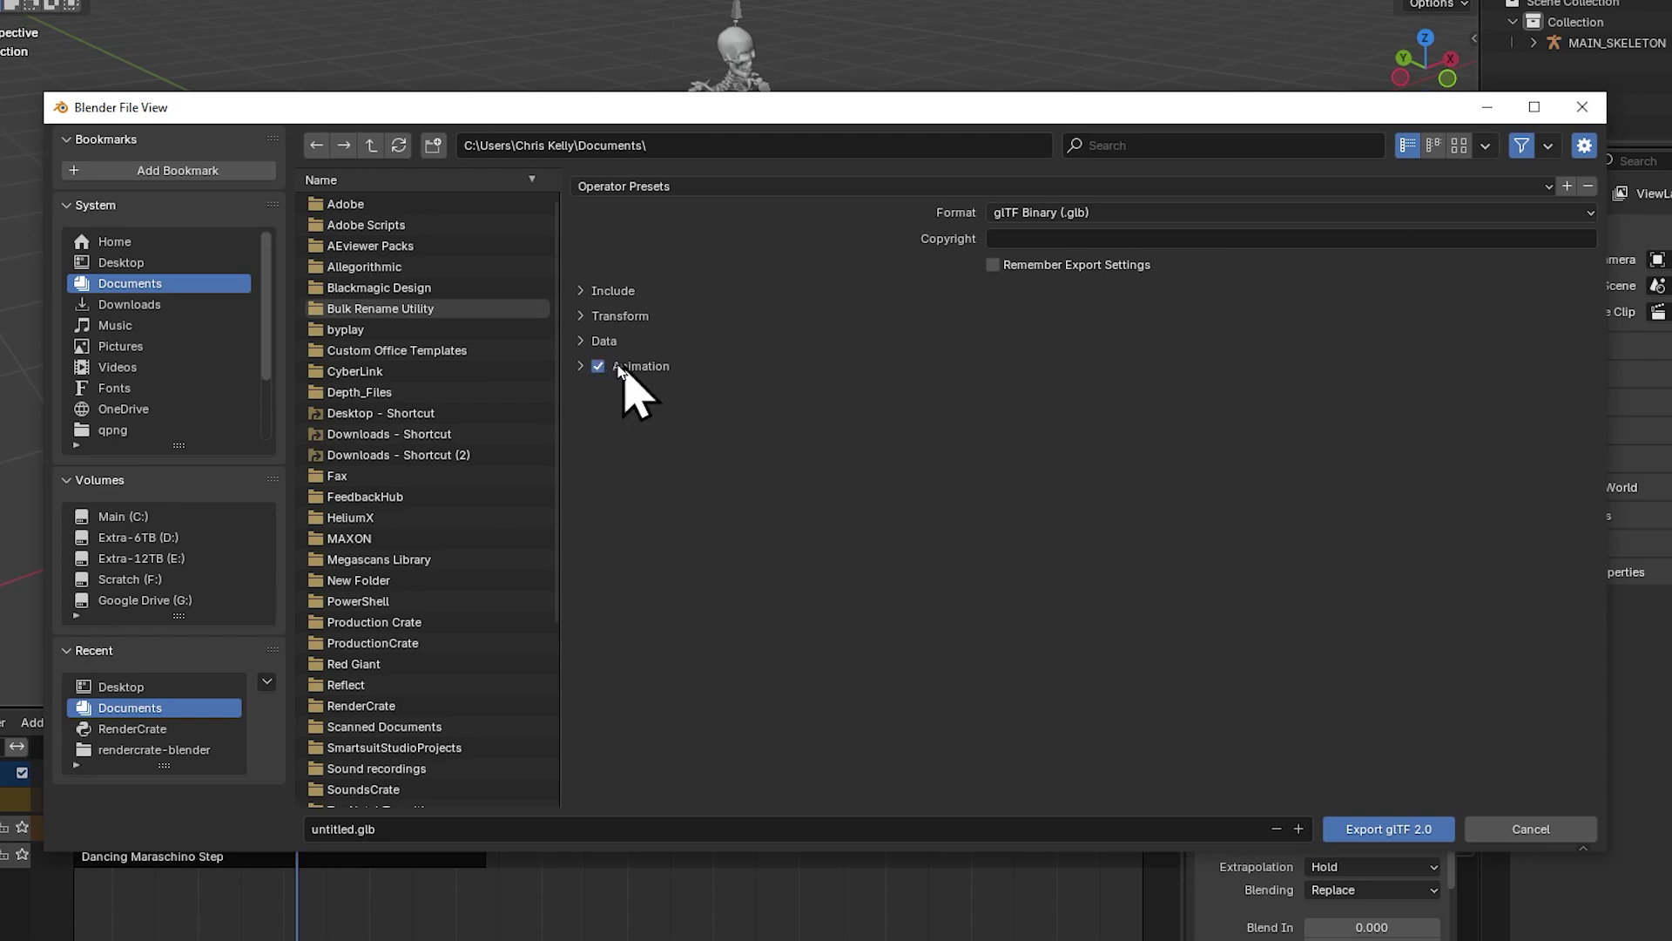
pyautogui.click(603, 340)
pyautogui.click(586, 422)
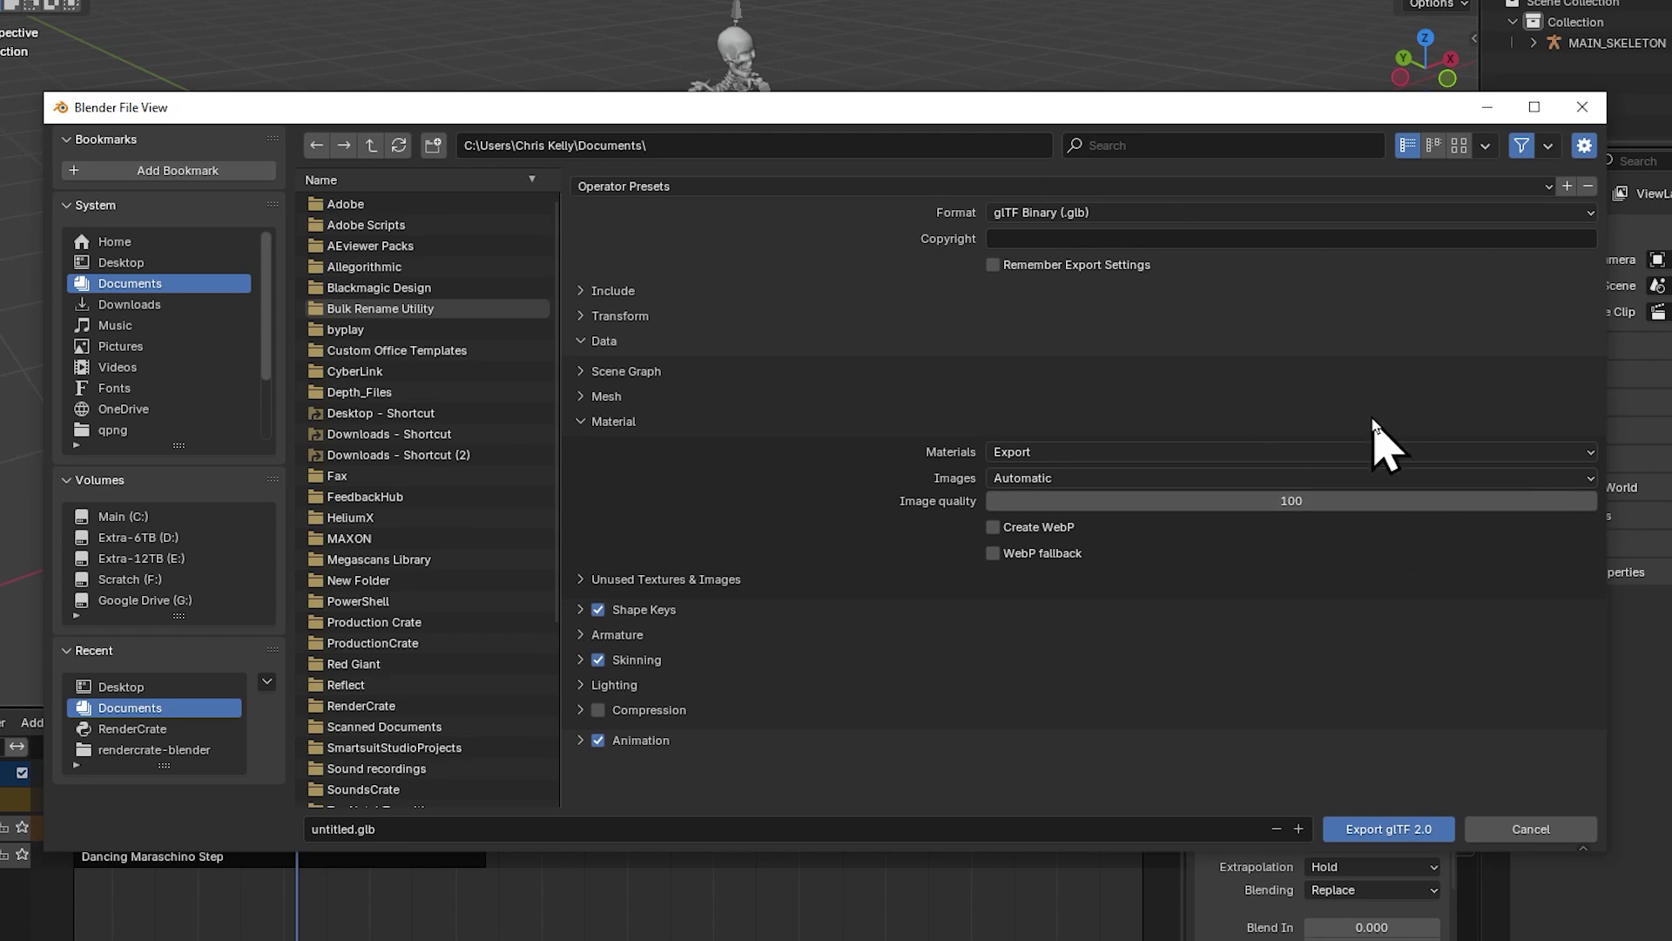
pyautogui.click(350, 827)
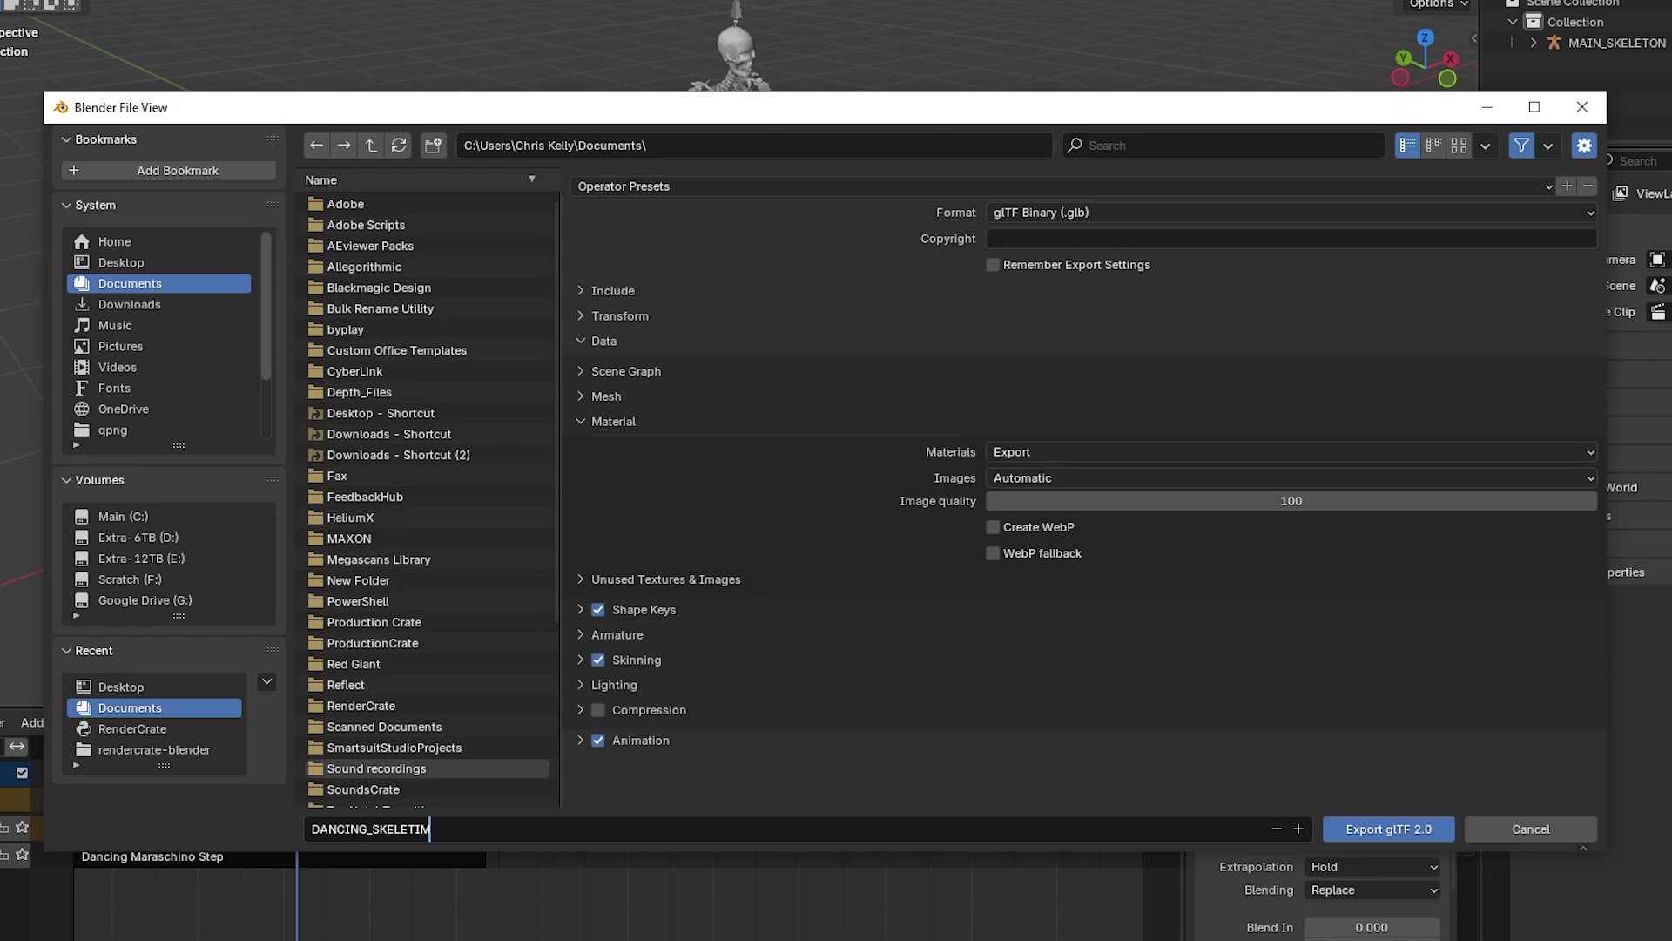
pyautogui.click(1411, 827)
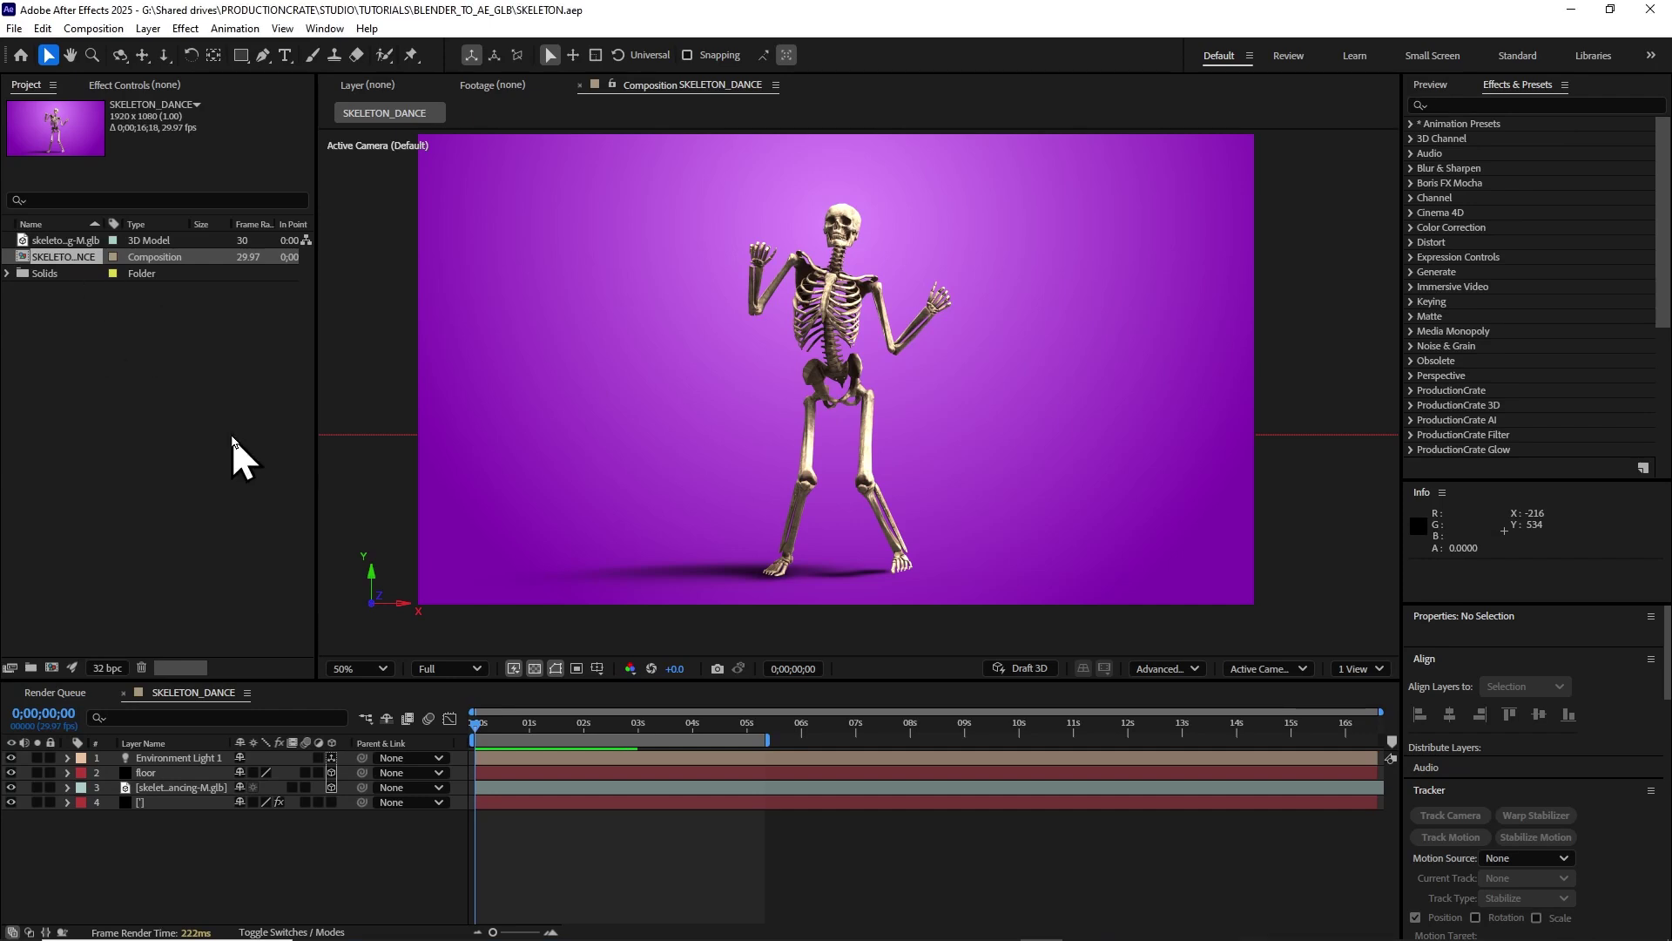
# Switch to After Effects and move the existing skeleton model layer in SKELETON_DANCE along X to position 672.
pyautogui.click(232, 435)
pyautogui.click(208, 791)
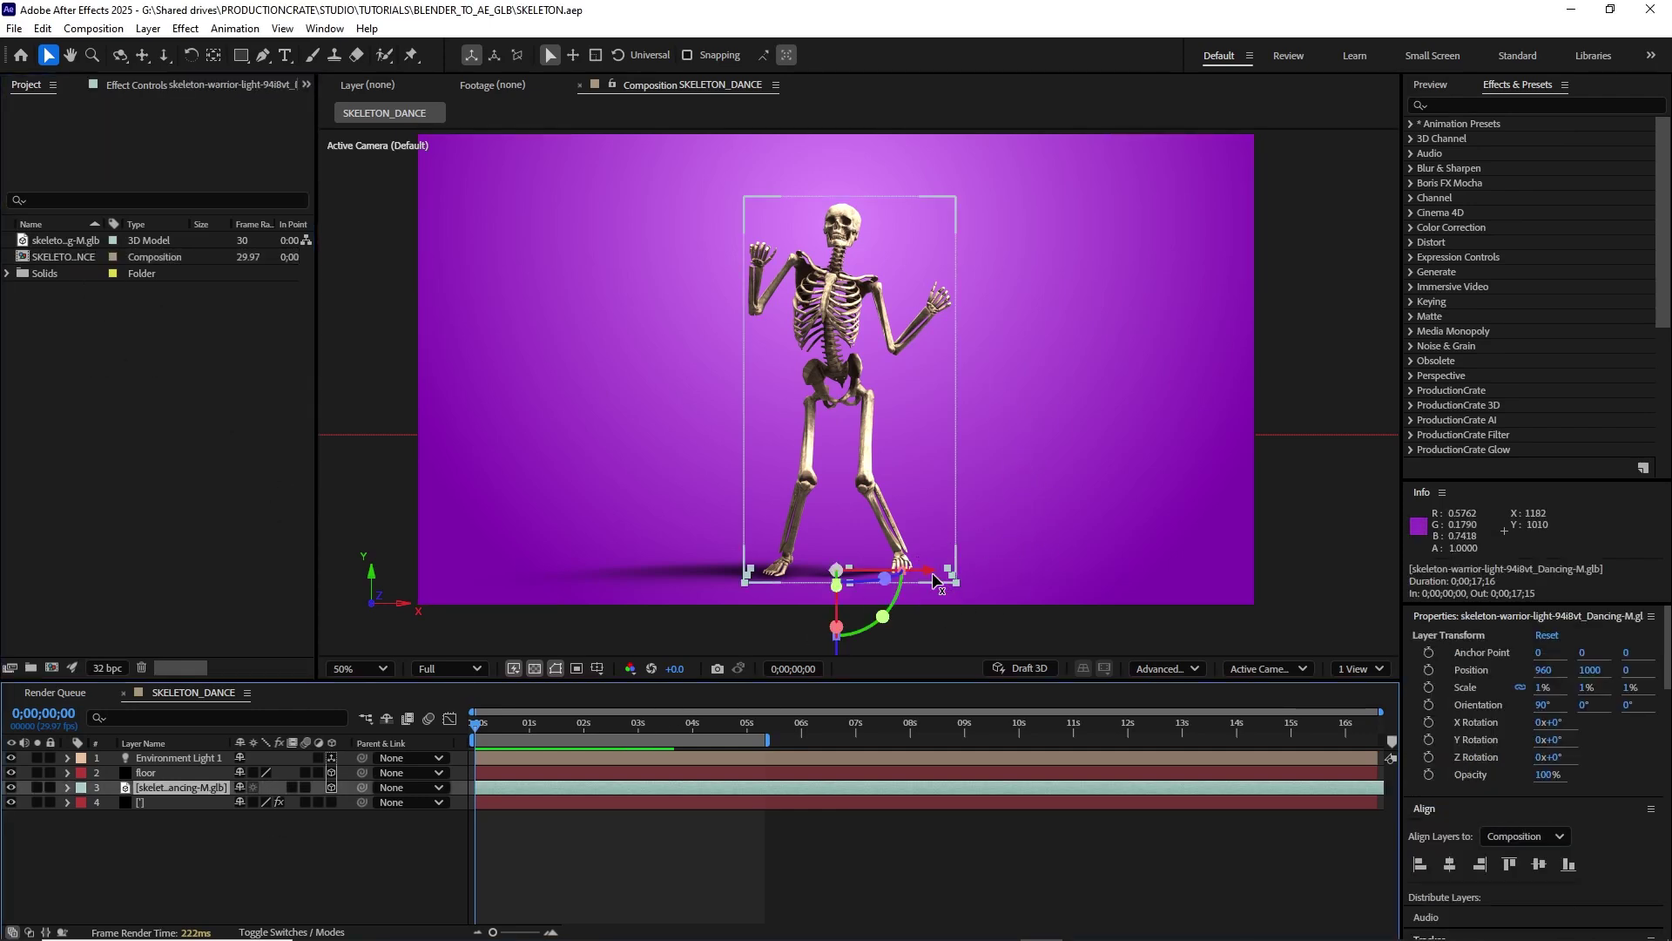
pyautogui.moveTo(933, 579); pyautogui.dragTo(808, 572)
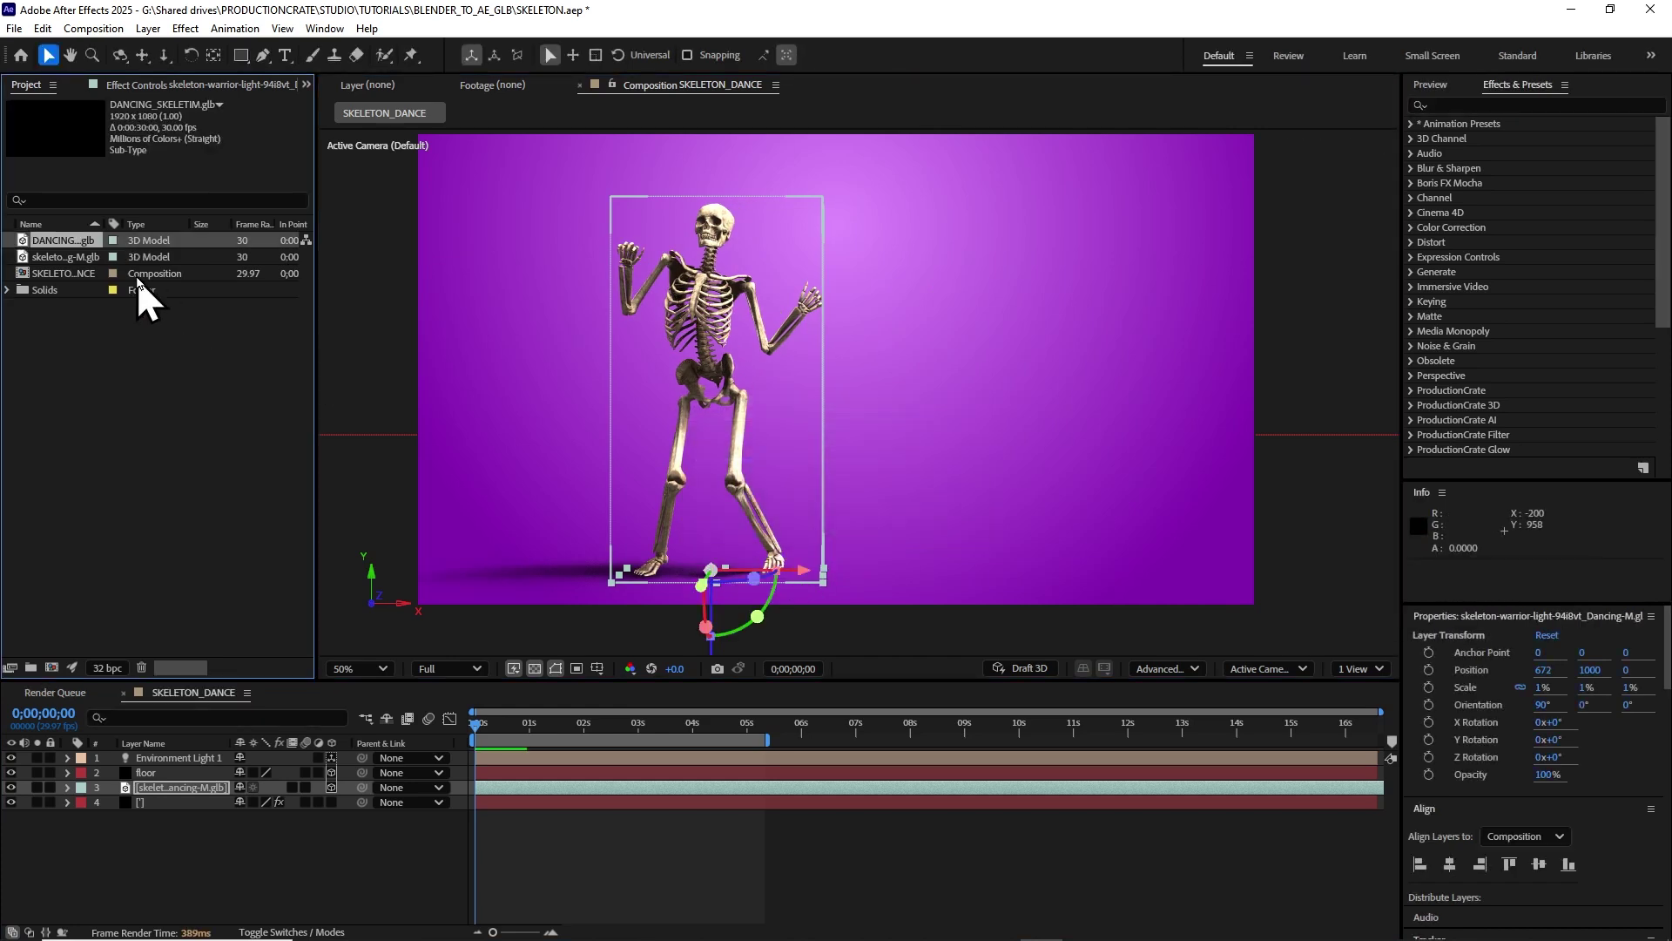
# Add DANCING_SKELETIM.glb as the uppermost layer of the SKELETON_DANCE composition, applying Make Comp Size in its model settings.
pyautogui.moveTo(86, 238); pyautogui.dragTo(399, 759)
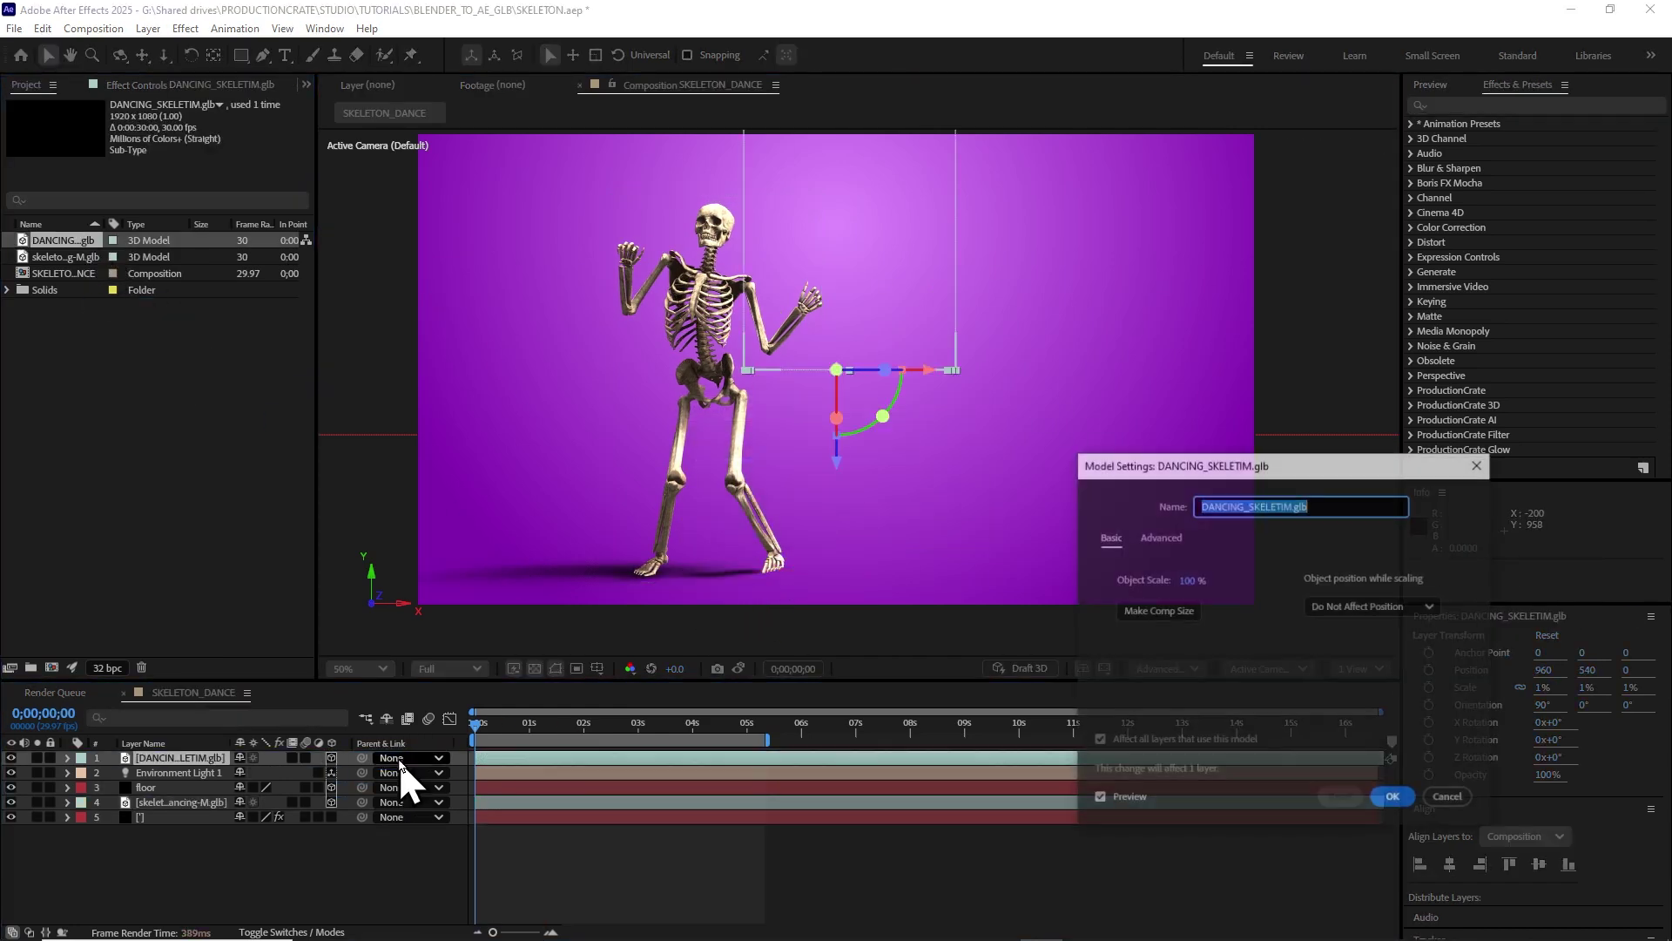
pyautogui.click(1153, 612)
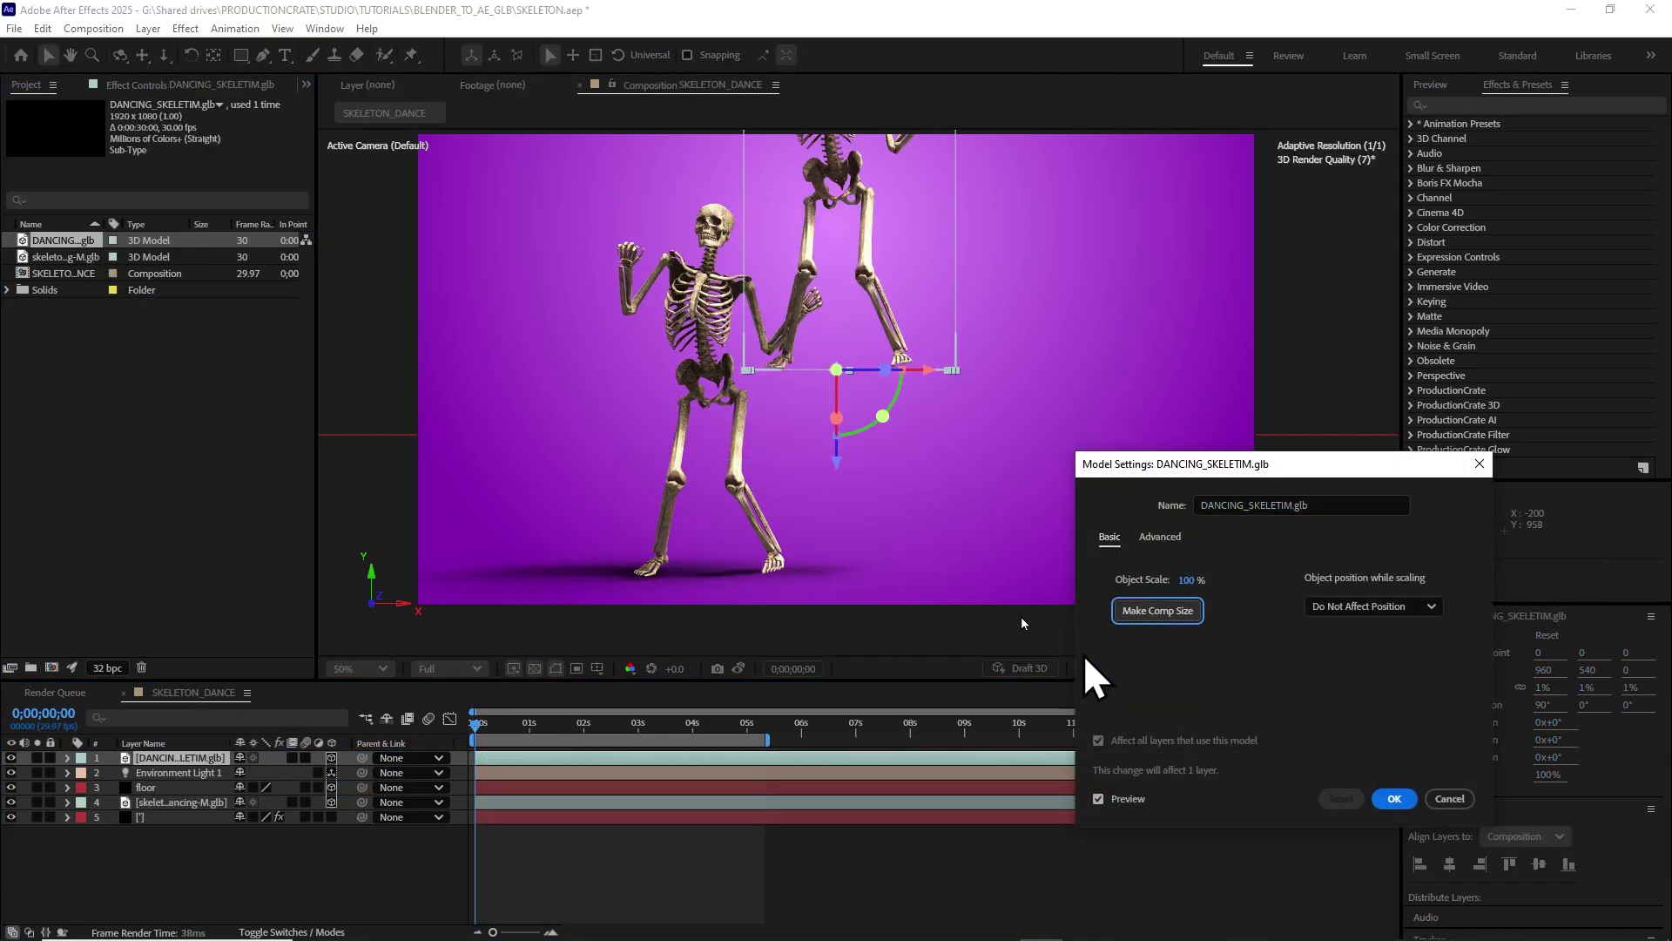
pyautogui.click(1395, 798)
# Copy the first skeleton's position onto the DANCING_SKELETIM layer and slide that layer along X to 1324.
pyautogui.click(182, 803)
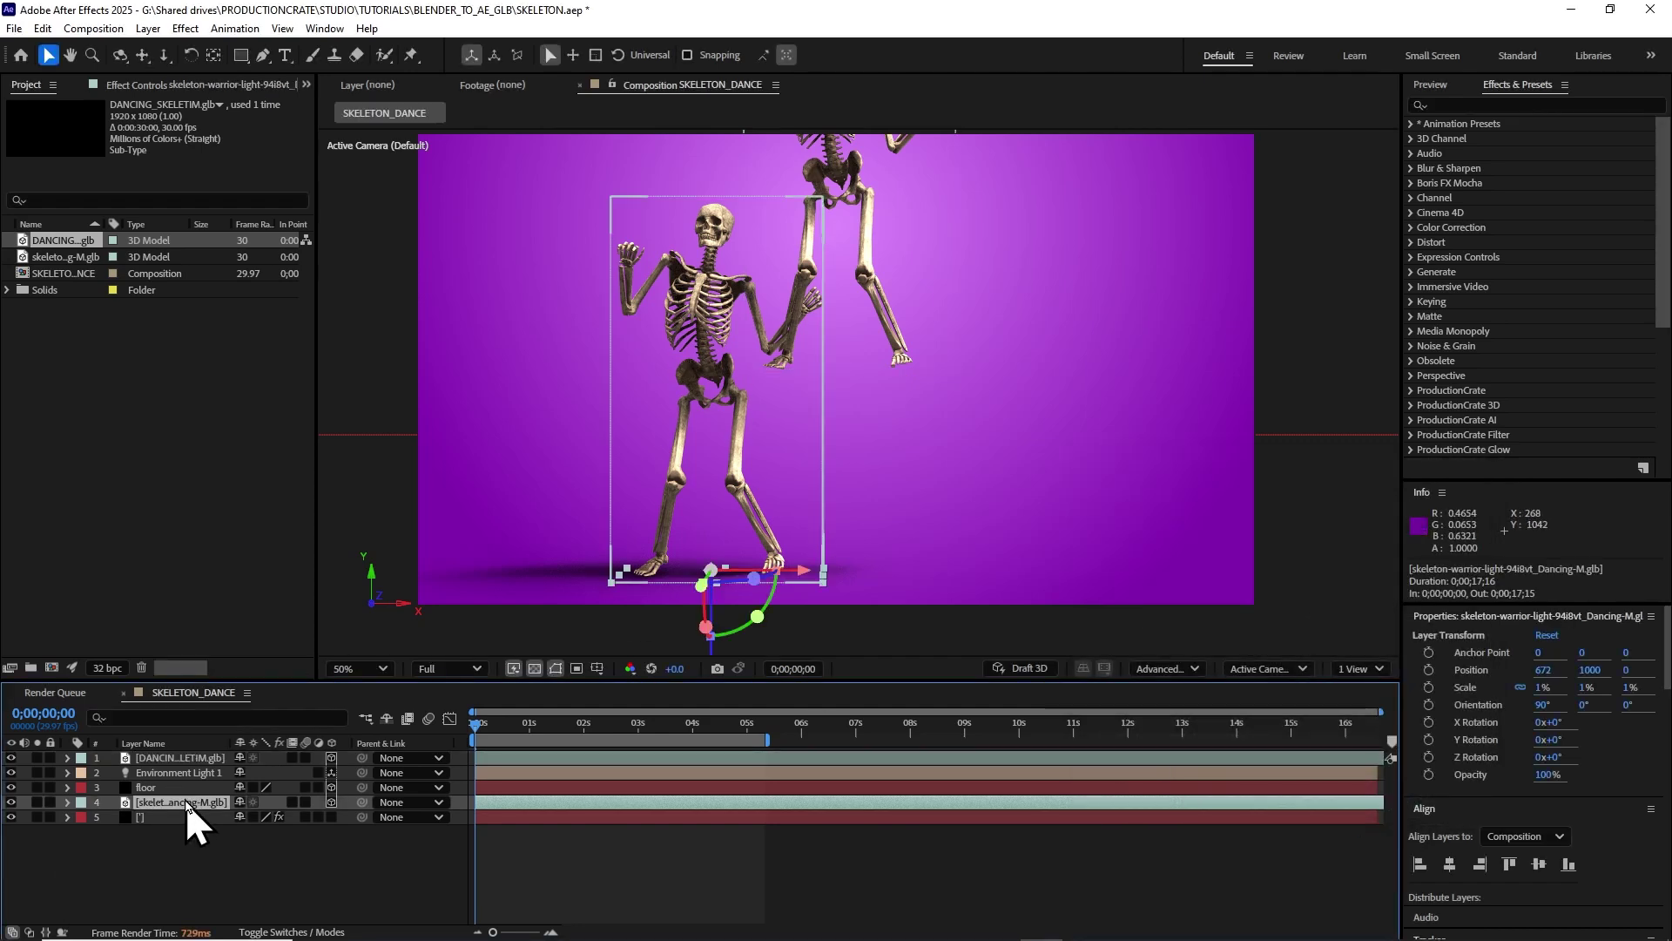
pyautogui.press('p')
pyautogui.click(187, 758)
pyautogui.press('p')
pyautogui.click(158, 830)
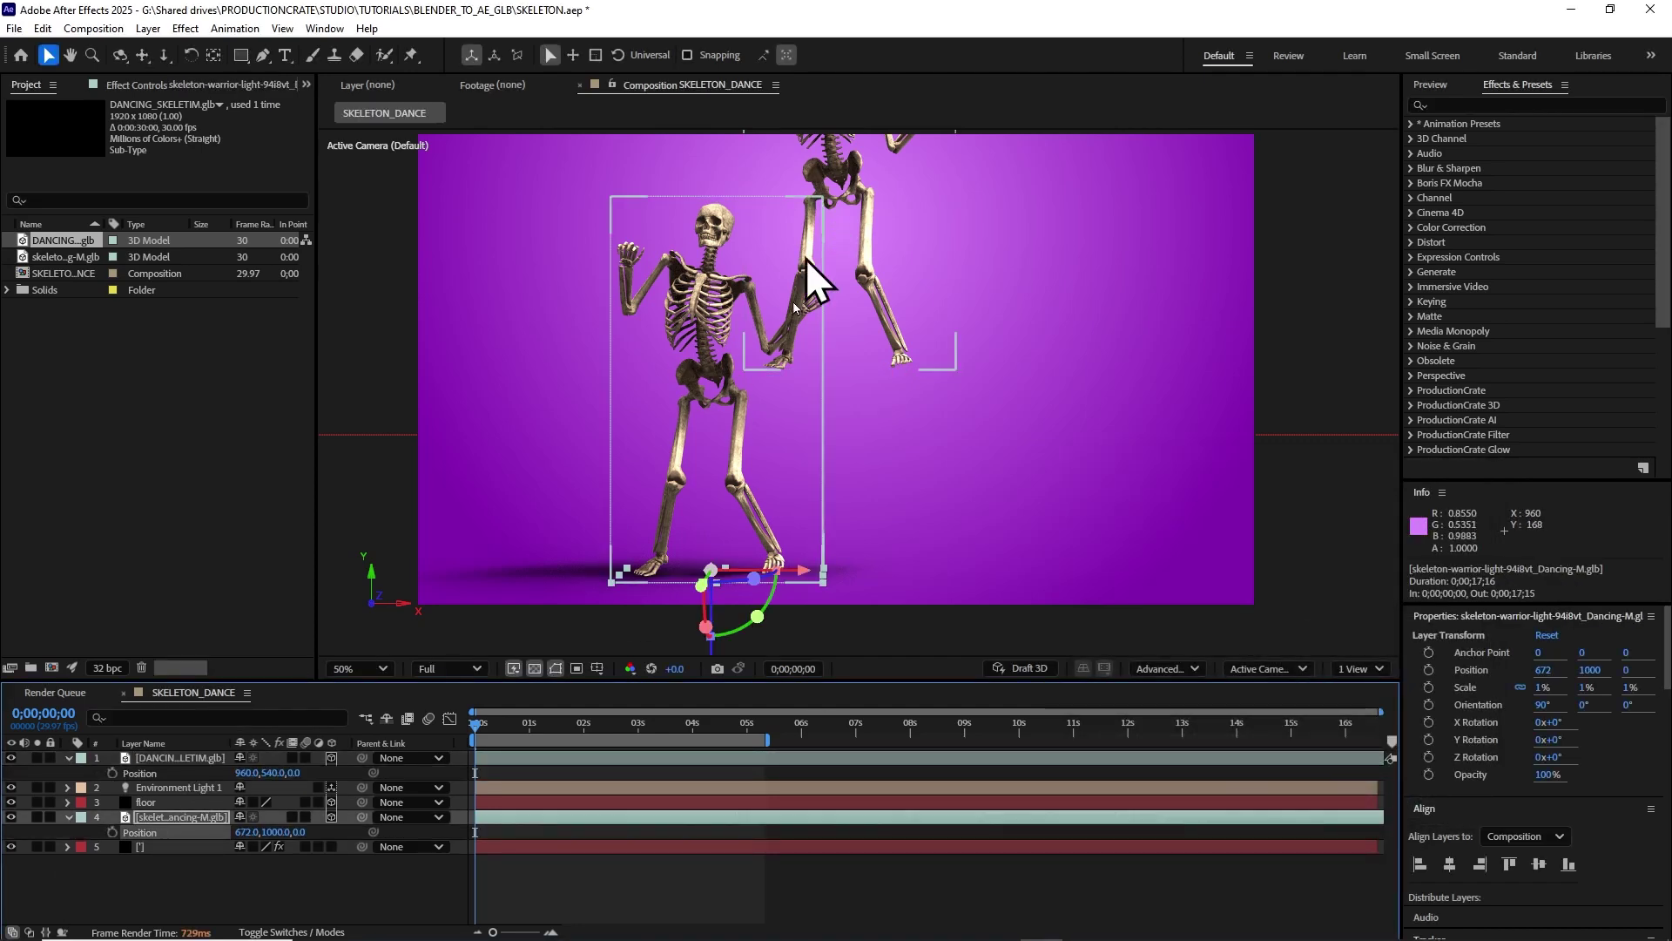
pyautogui.click(179, 773)
pyautogui.hotkey('ctrl', 'v')
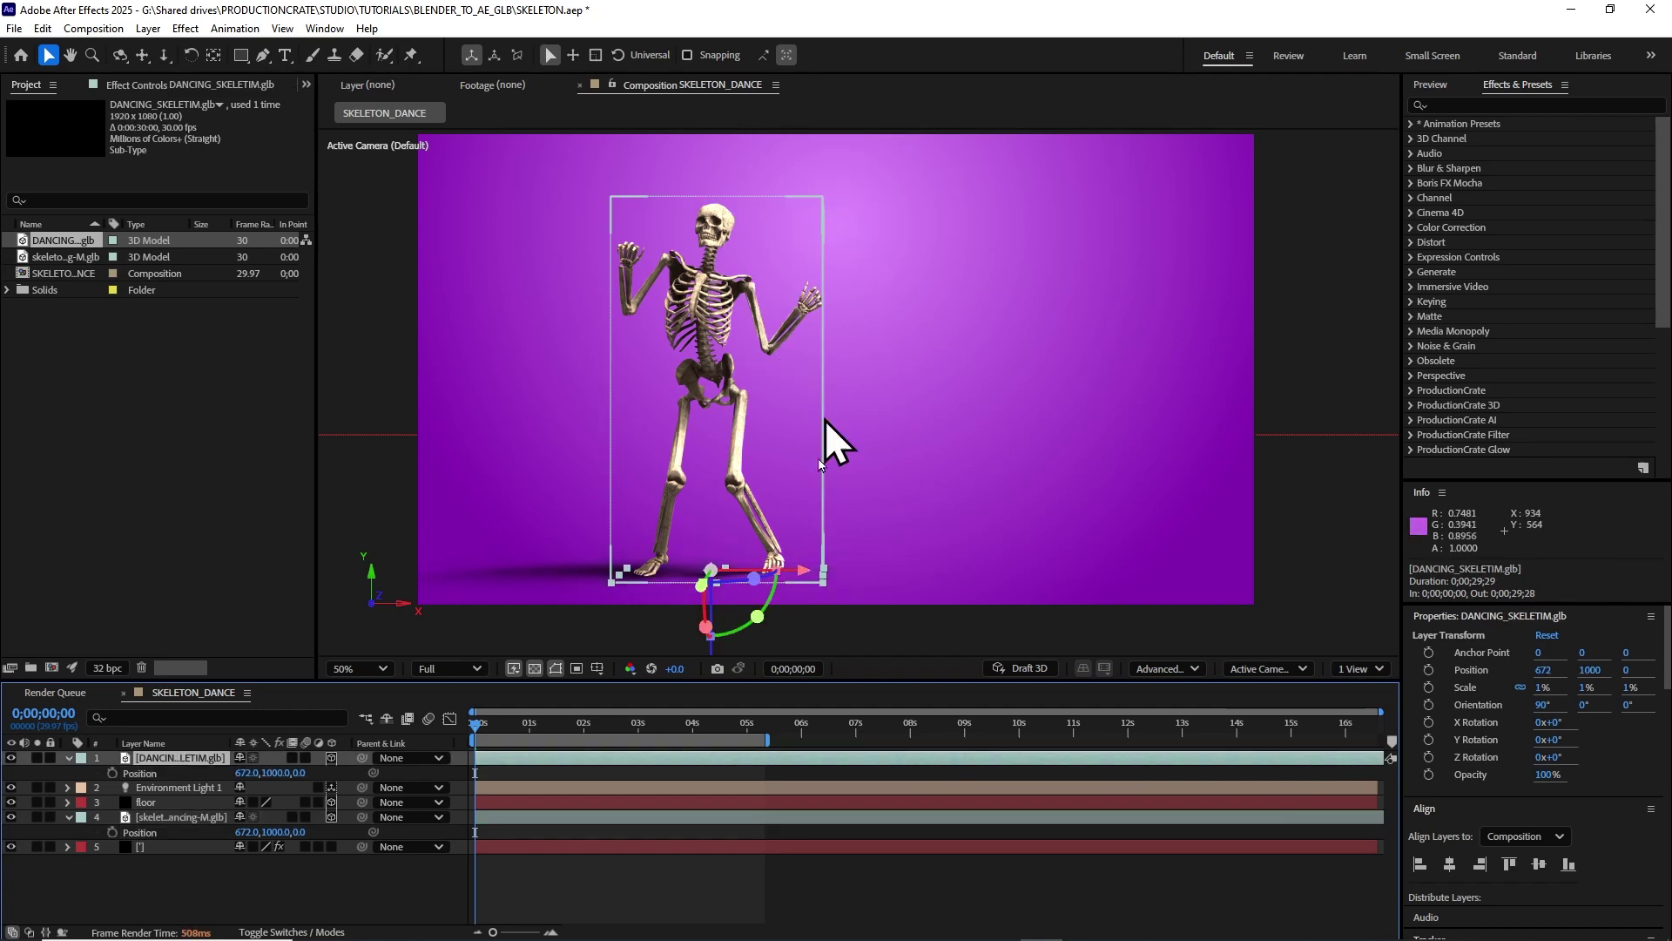
pyautogui.moveTo(803, 571); pyautogui.dragTo(1087, 570)
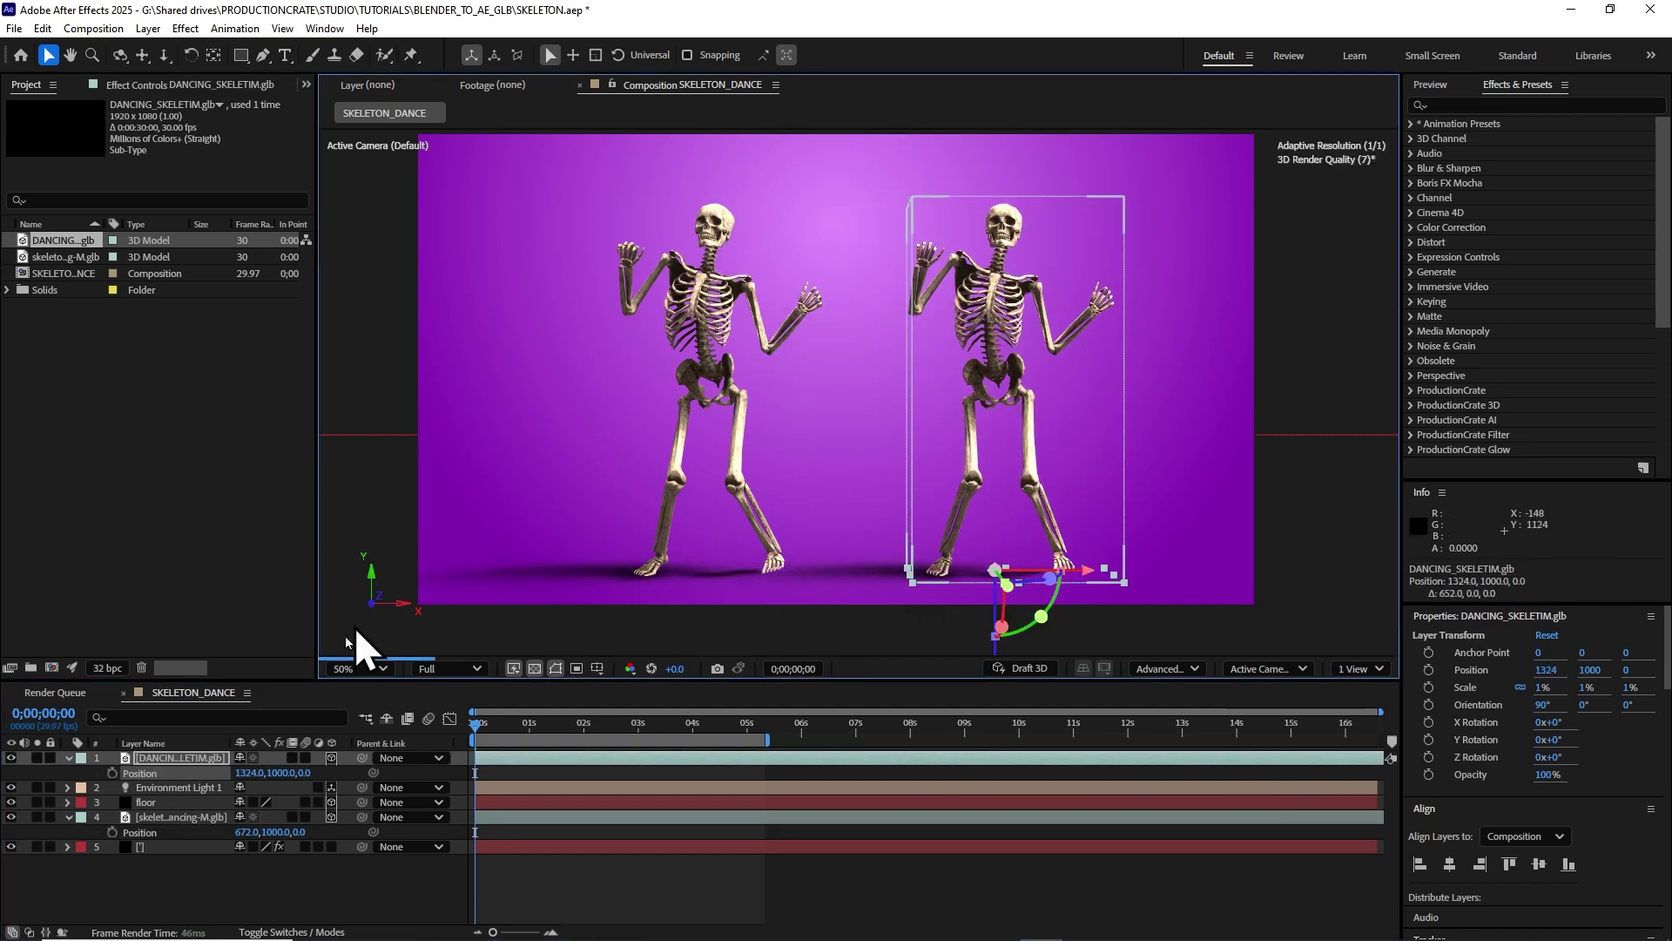
# Set the DANCING_SKELETIM layer's animation to Dancing Running Man in its Animation Options.
pyautogui.click(69, 758)
pyautogui.click(68, 758)
pyautogui.scroll(-1, 193, 873)
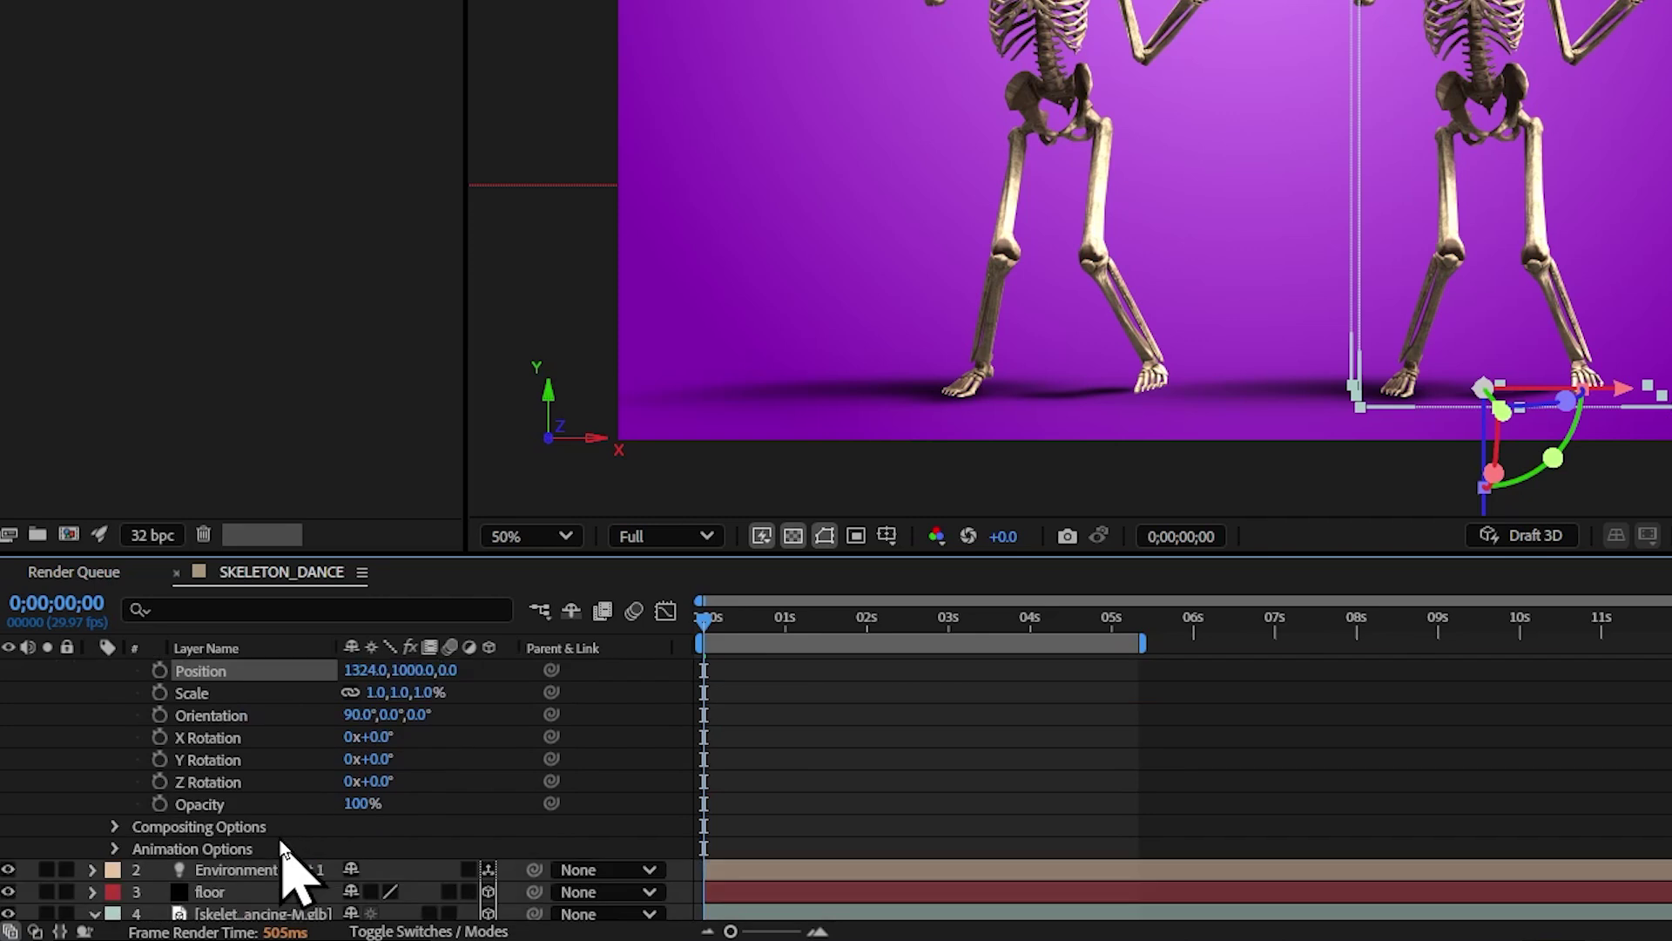
pyautogui.scroll(-1, 281, 843)
pyautogui.click(114, 797)
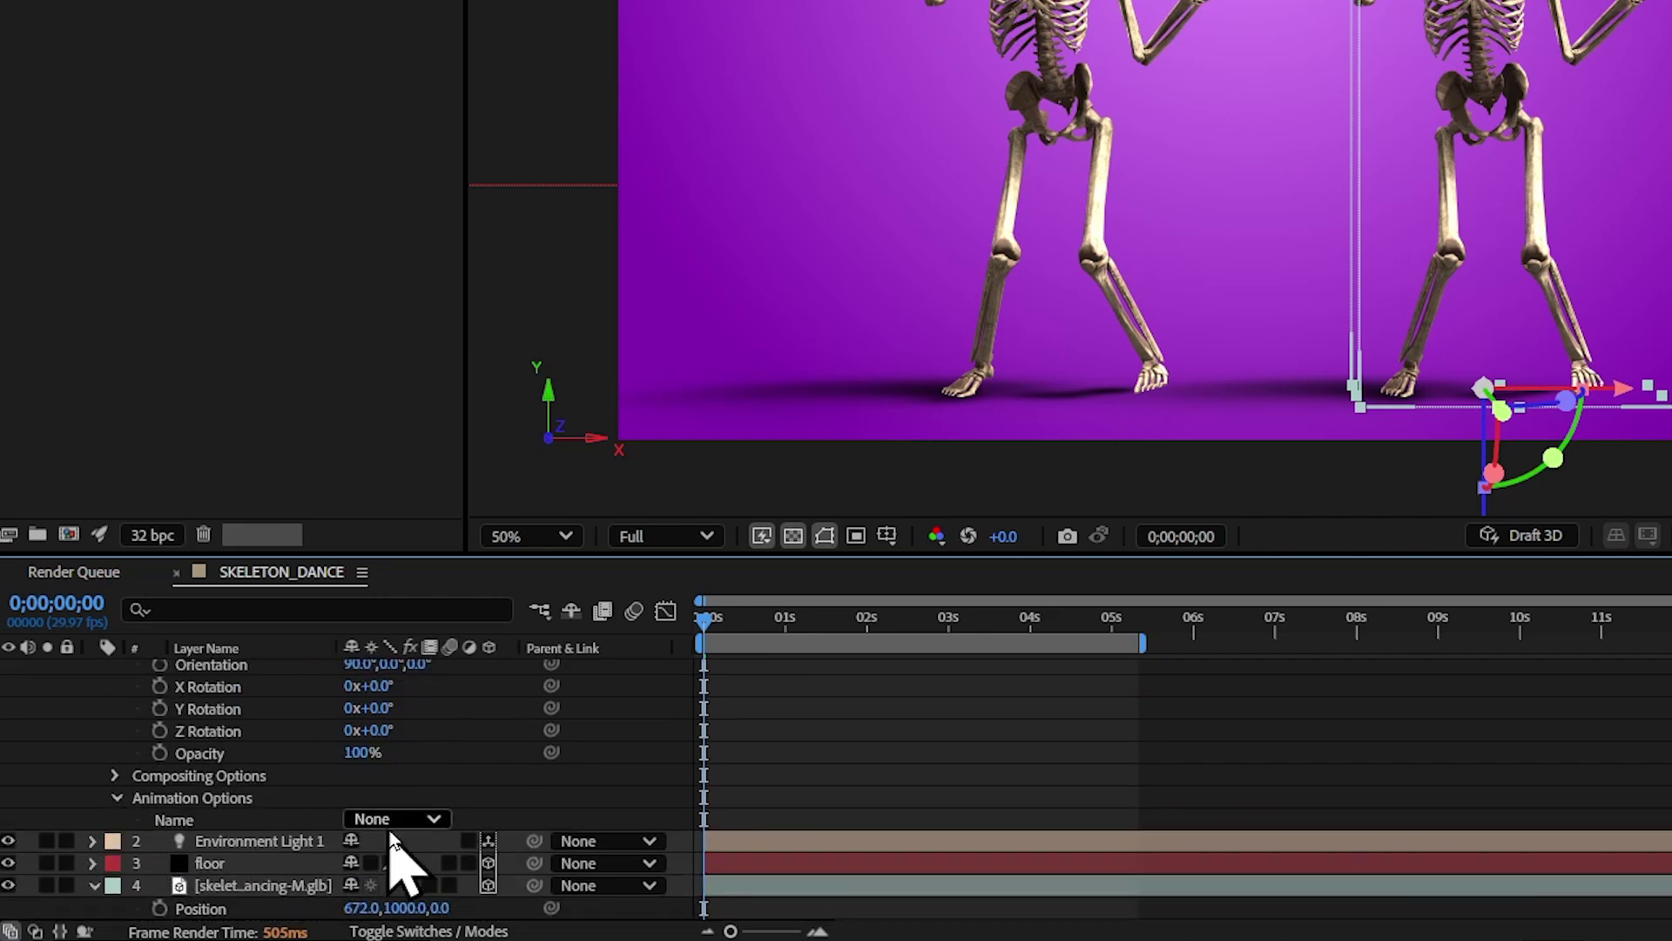
pyautogui.click(409, 819)
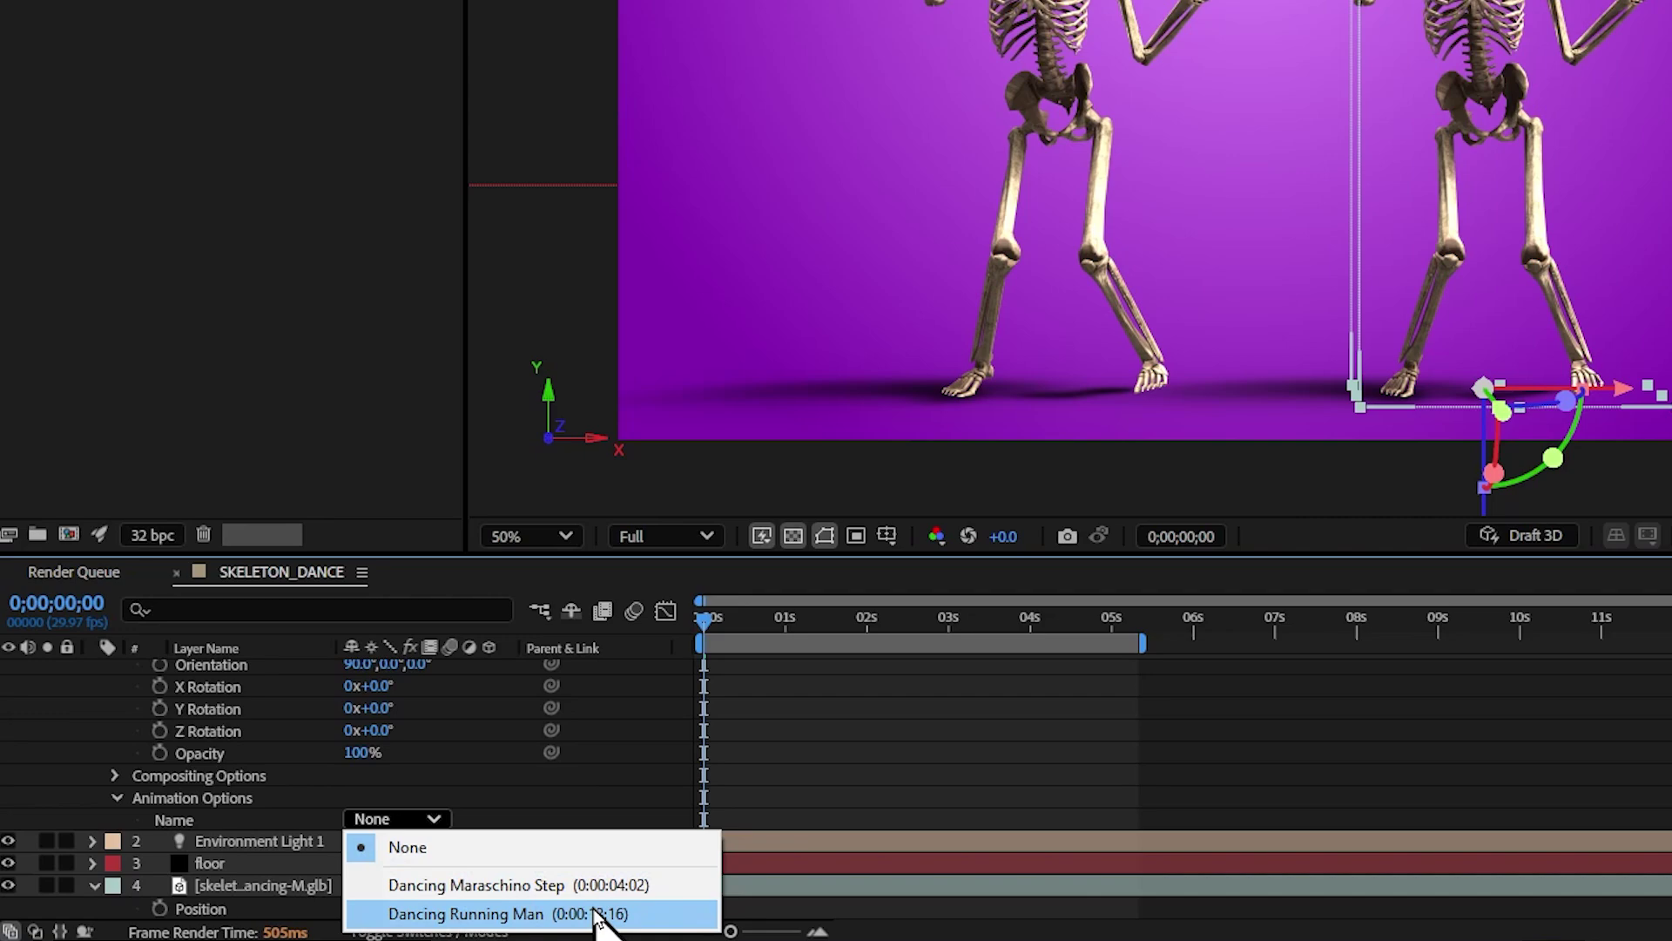
pyautogui.click(598, 914)
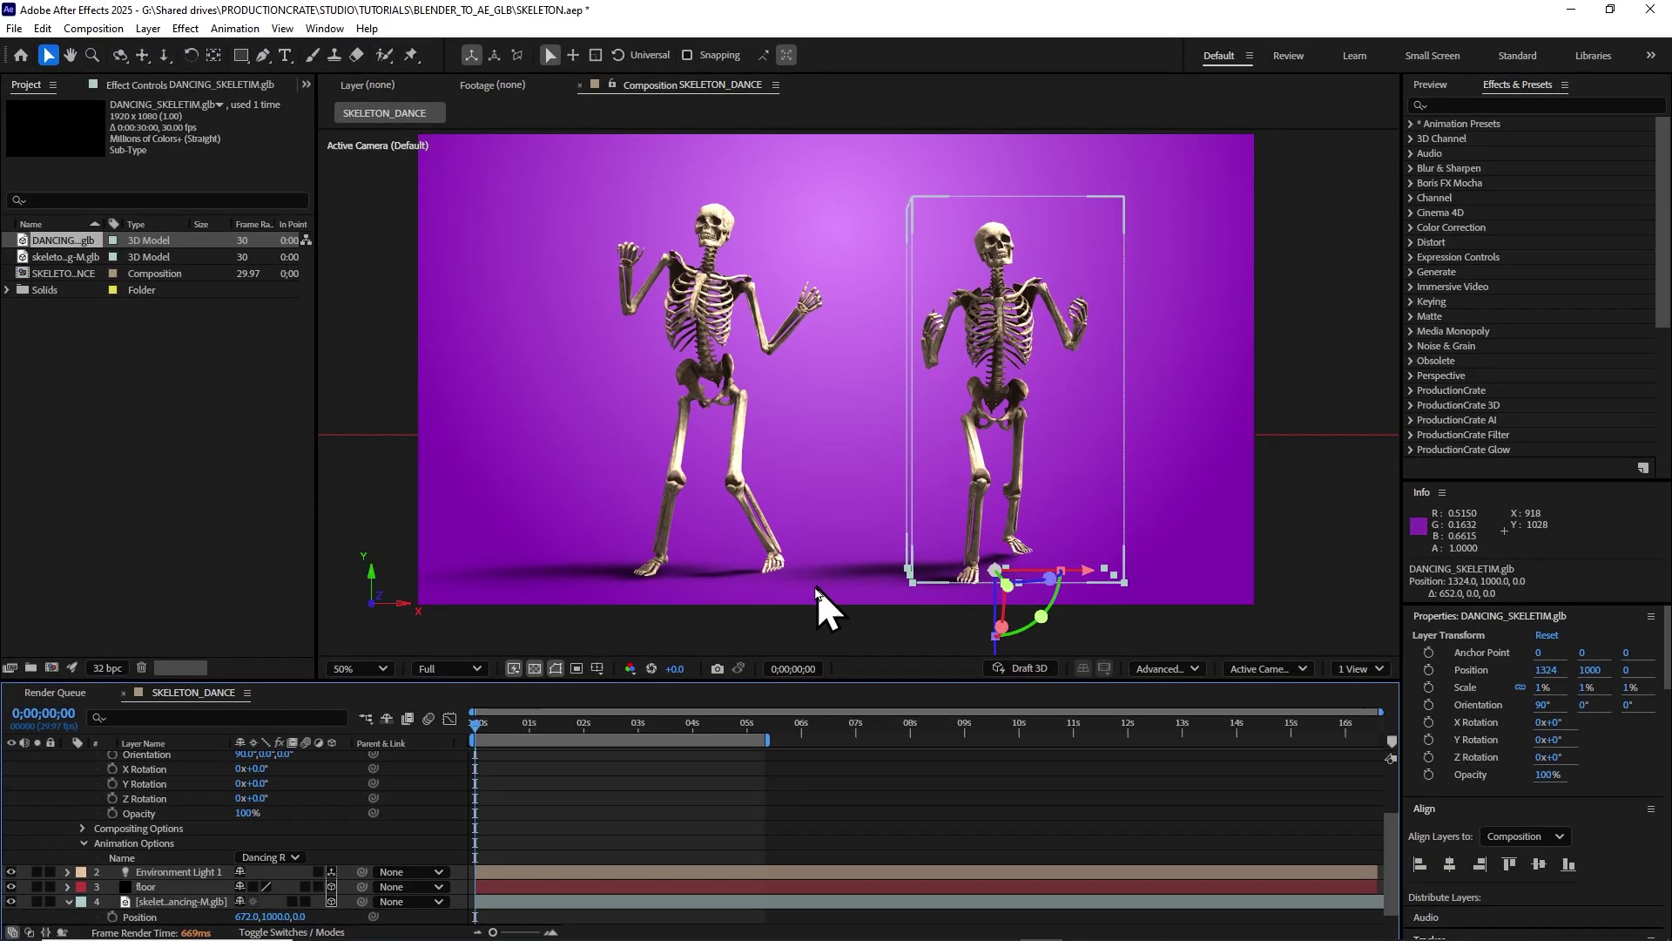
# Play back the SKELETON_DANCE composition to preview both skeletons dancing.
pyautogui.press('space')
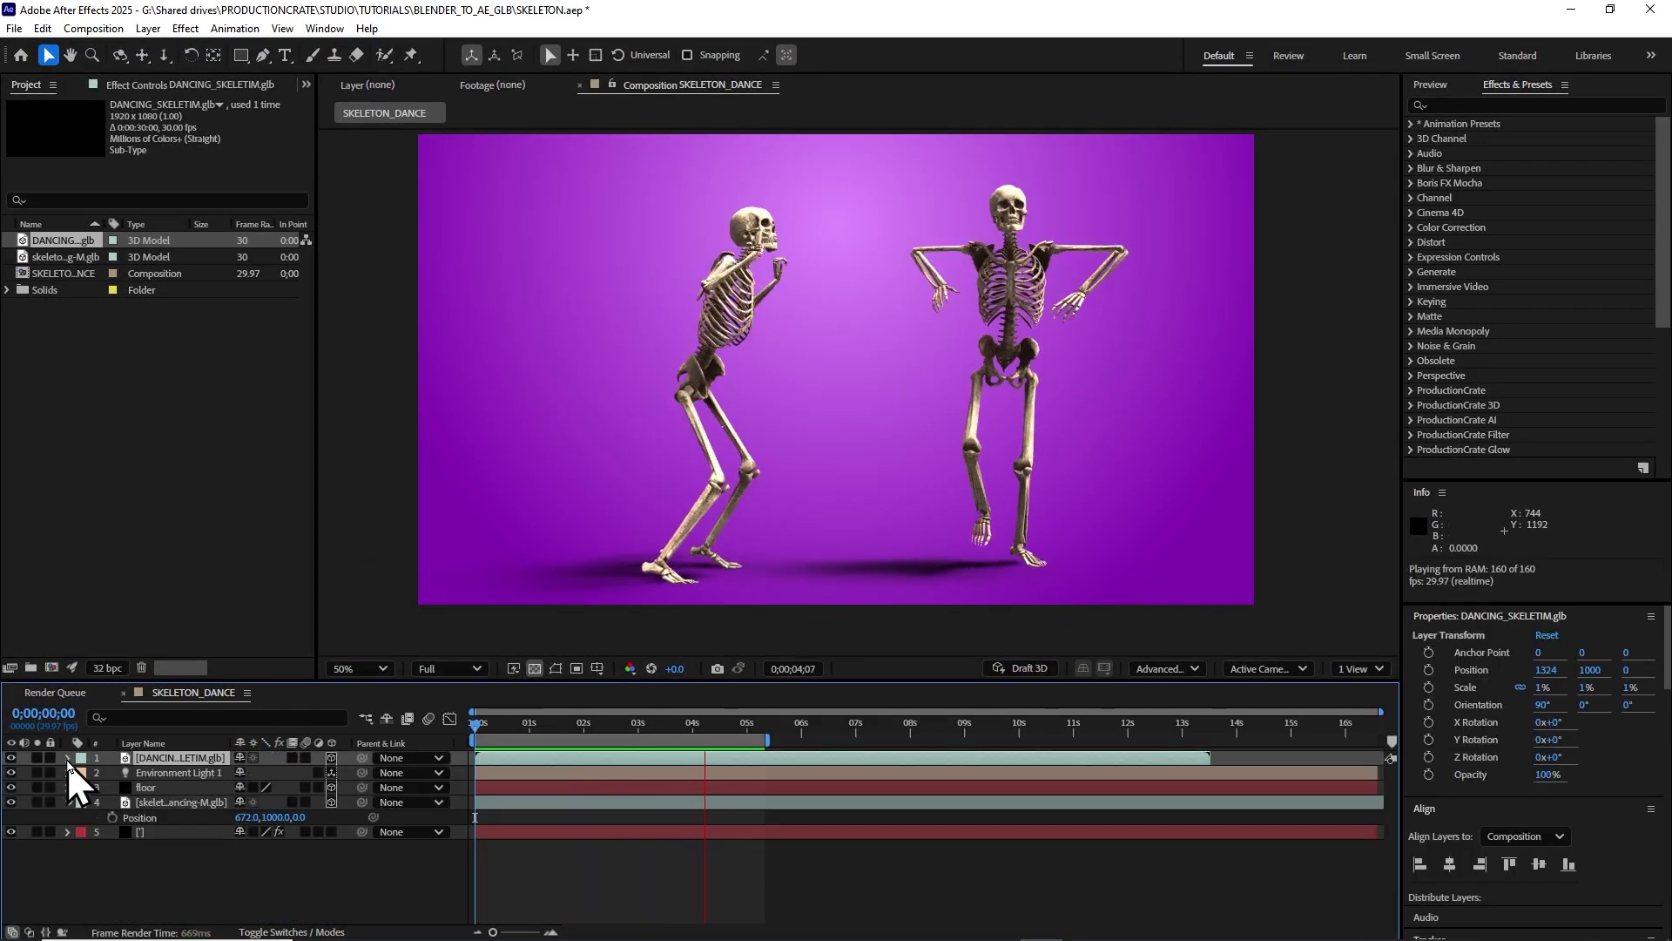
pyautogui.click(68, 759)
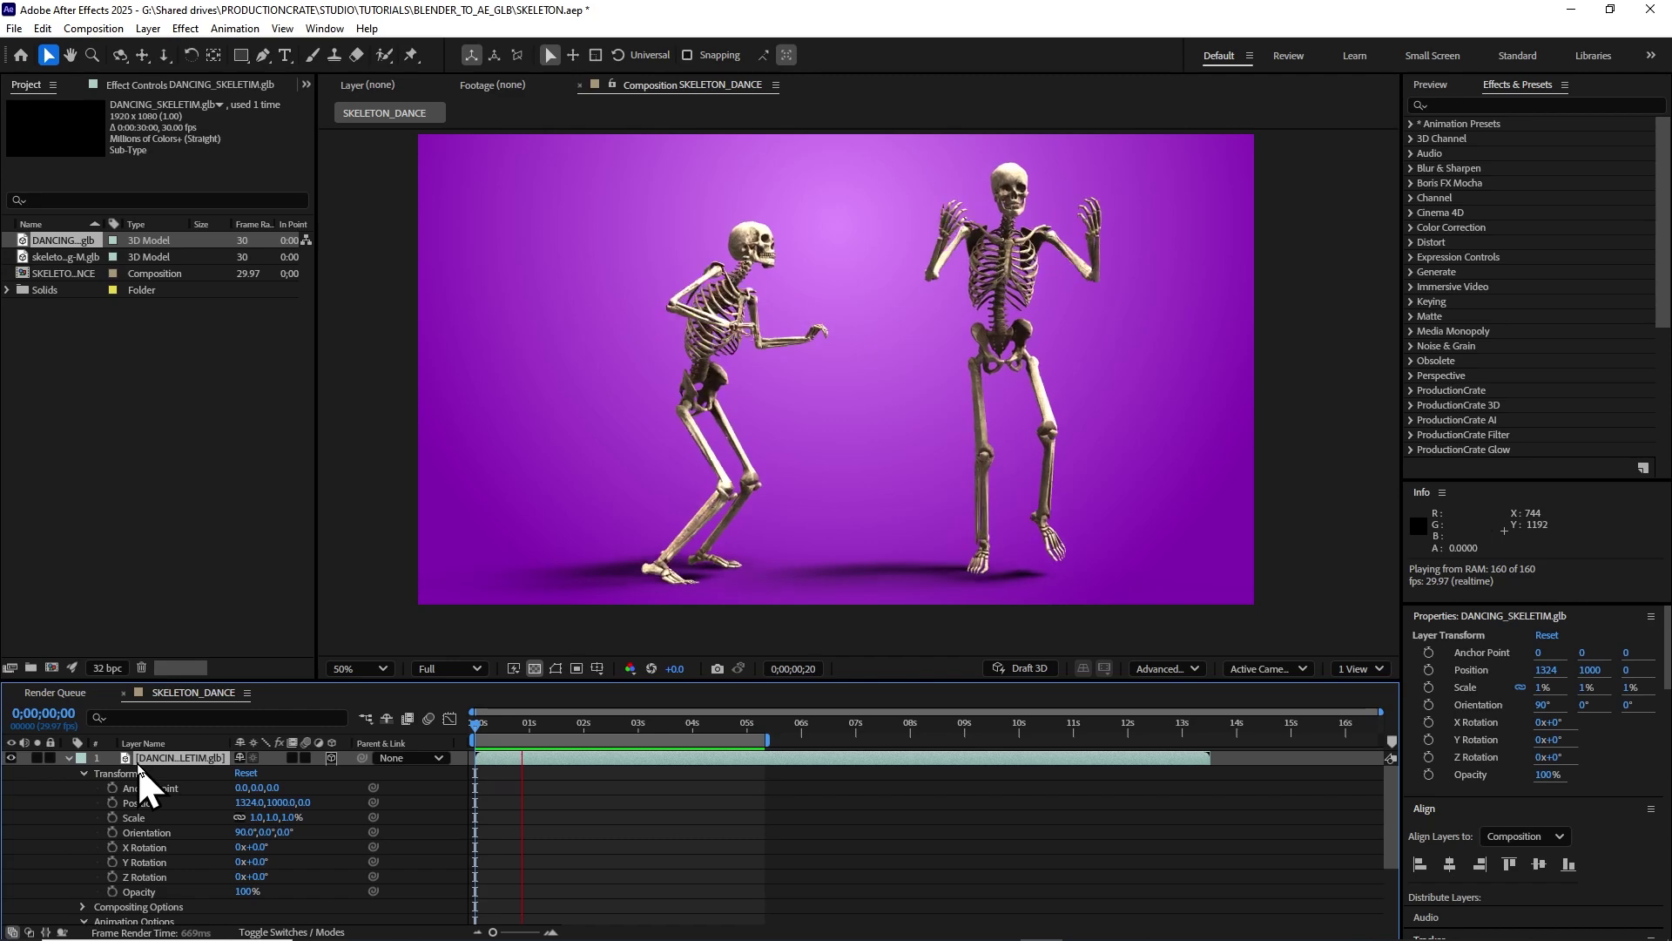
pyautogui.press('space')
pyautogui.press('space')
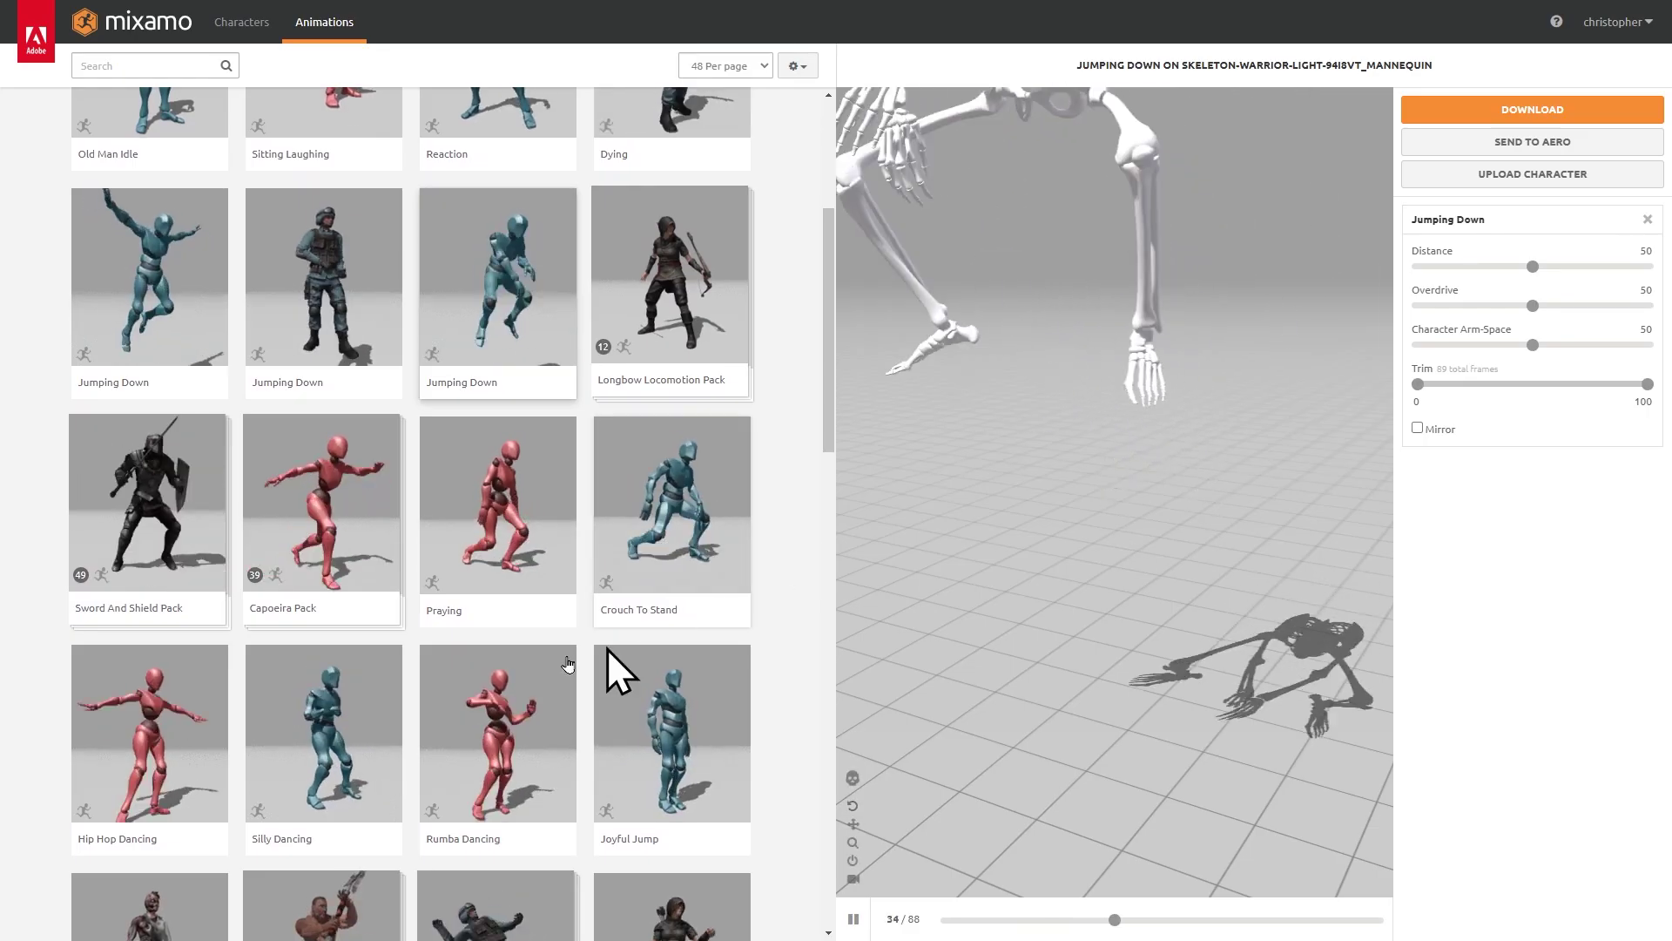
# Preview Mixamo animations such as Joyful Jump and Crouch To Stand on the uploaded skeleton from different angles.
pyautogui.click(326, 514)
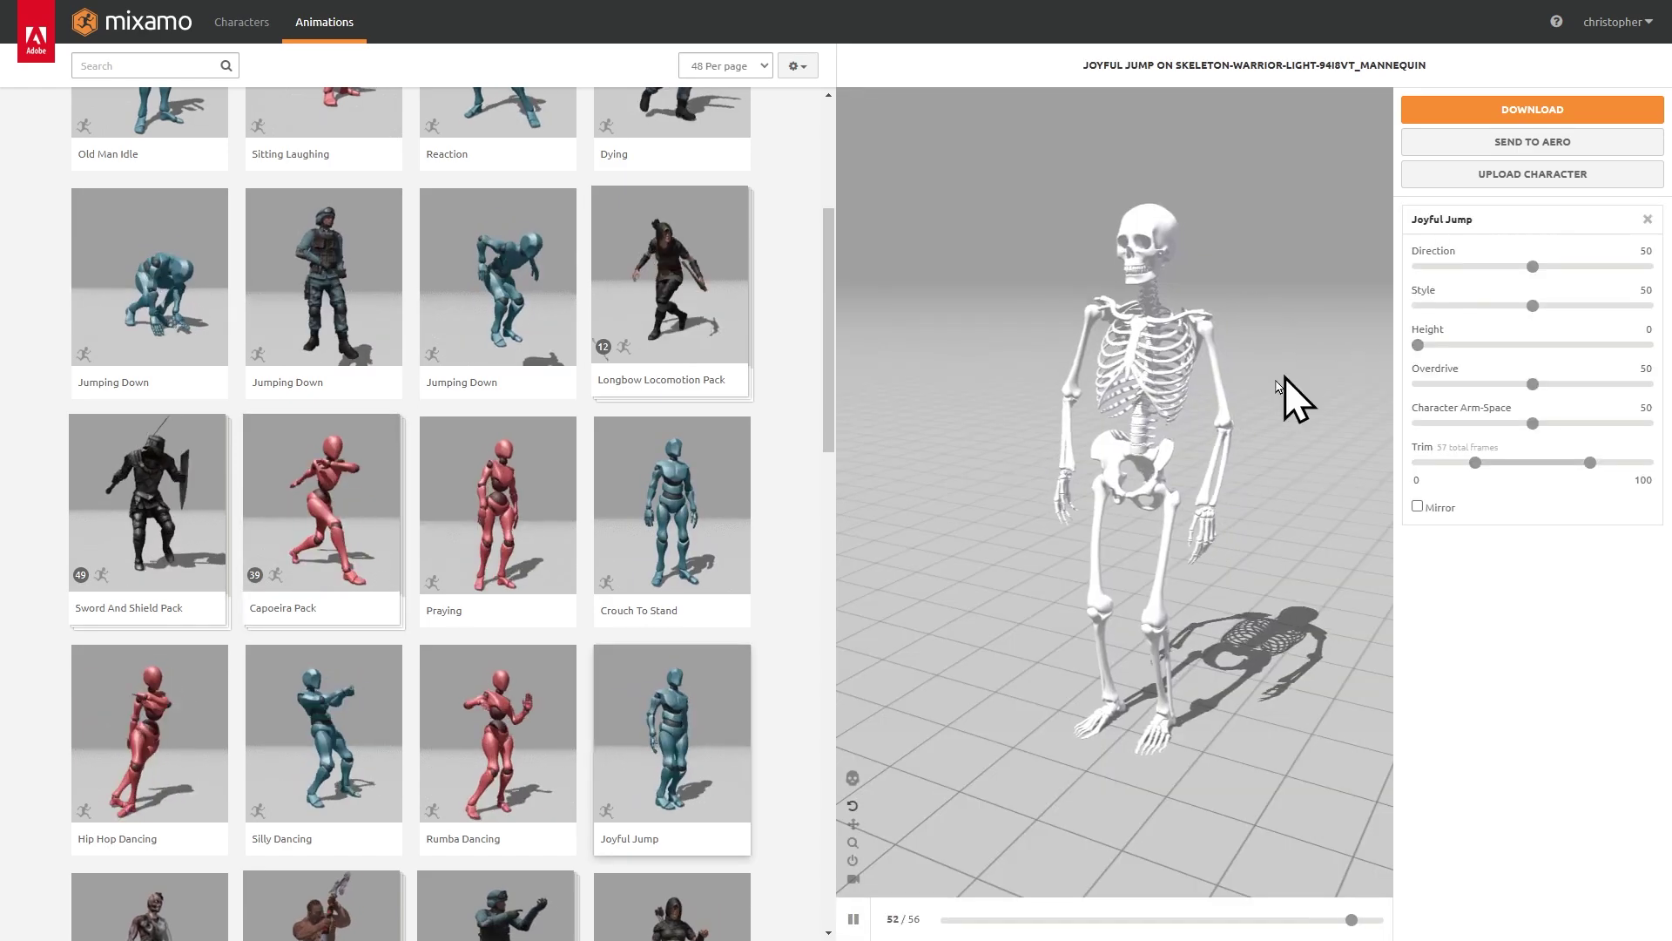
pyautogui.moveTo(1205, 489); pyautogui.dragTo(1150, 481)
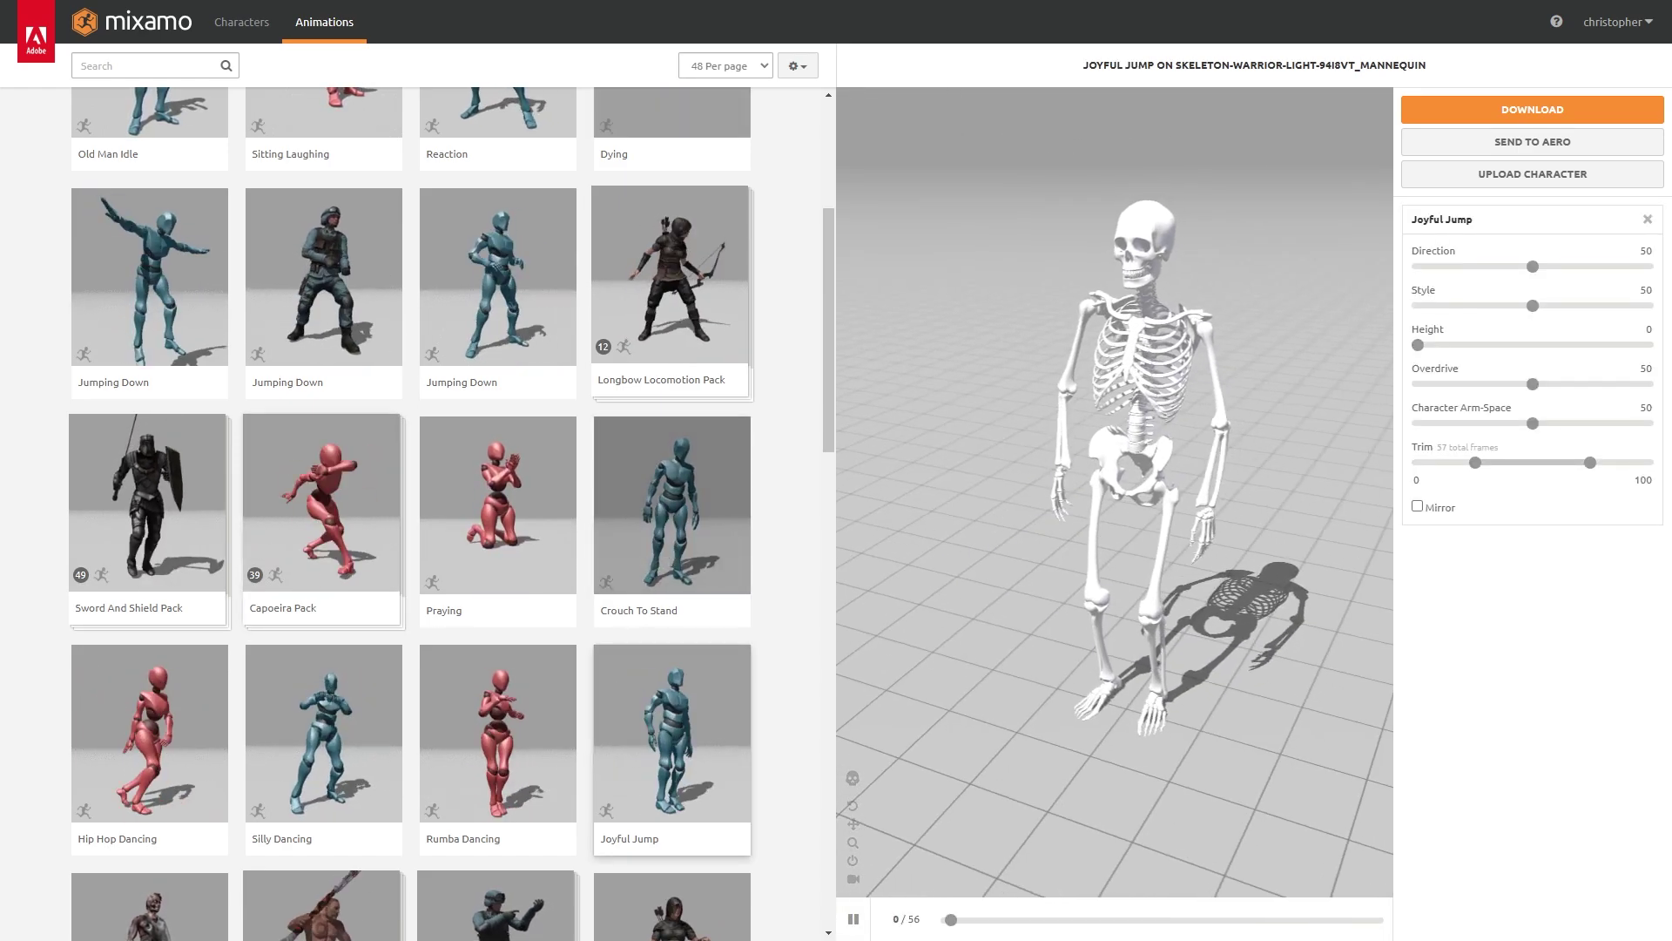
pyautogui.click(648, 529)
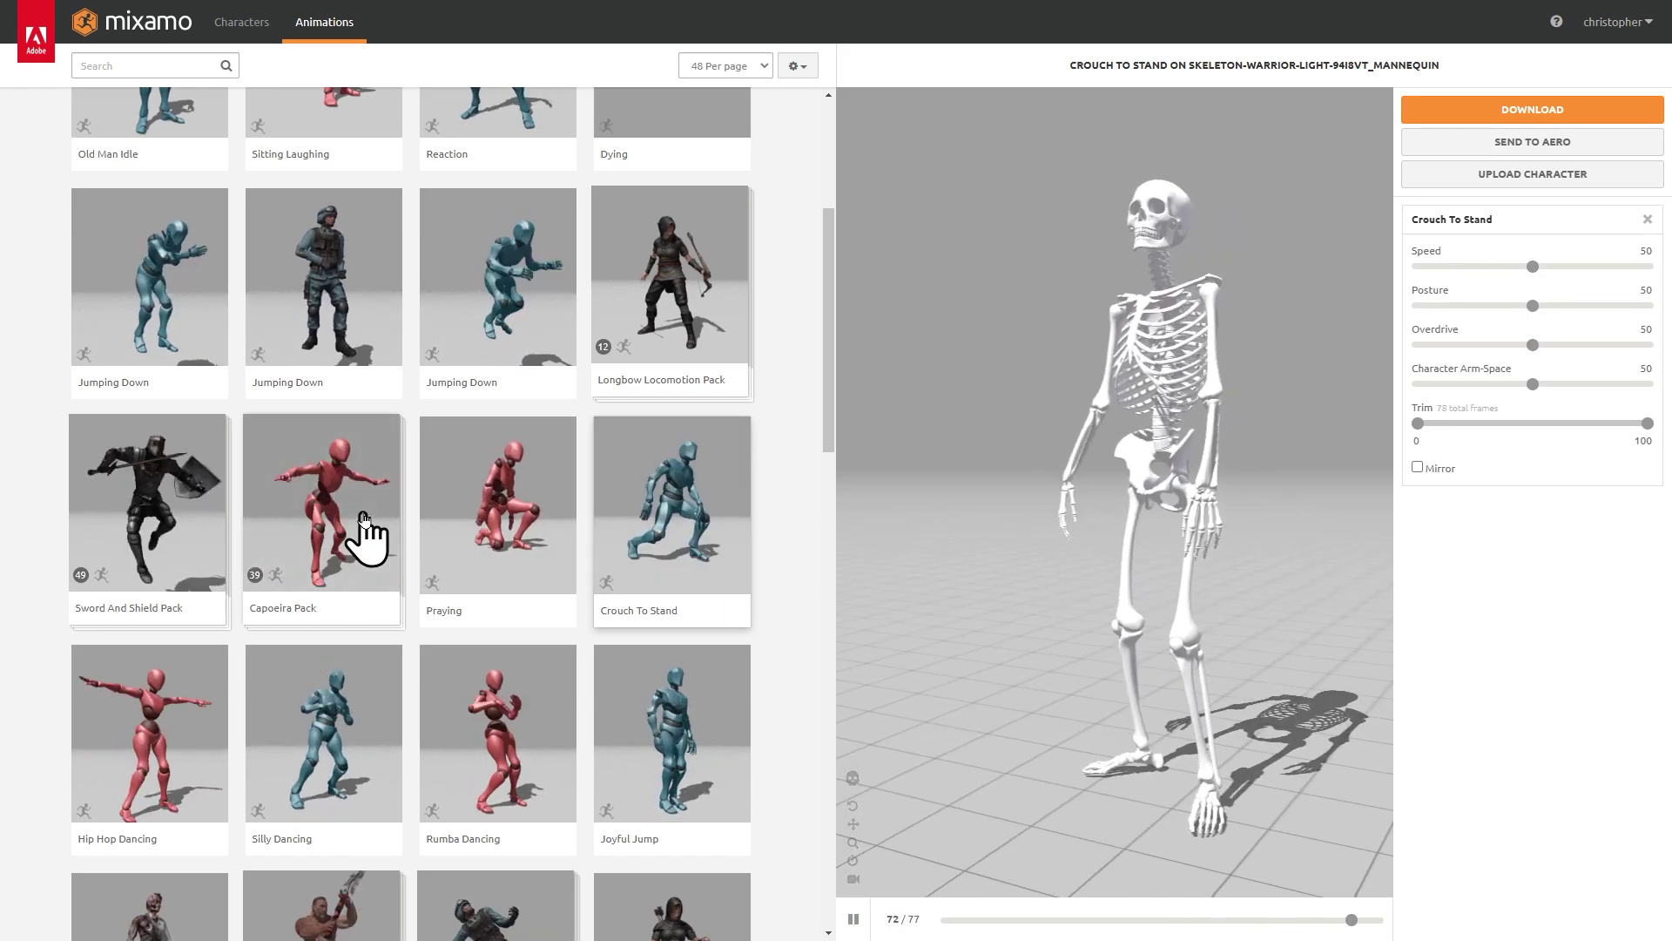
pyautogui.click(667, 740)
pyautogui.moveTo(1128, 531); pyautogui.dragTo(1040, 567)
pyautogui.scroll(-5, 598, 583)
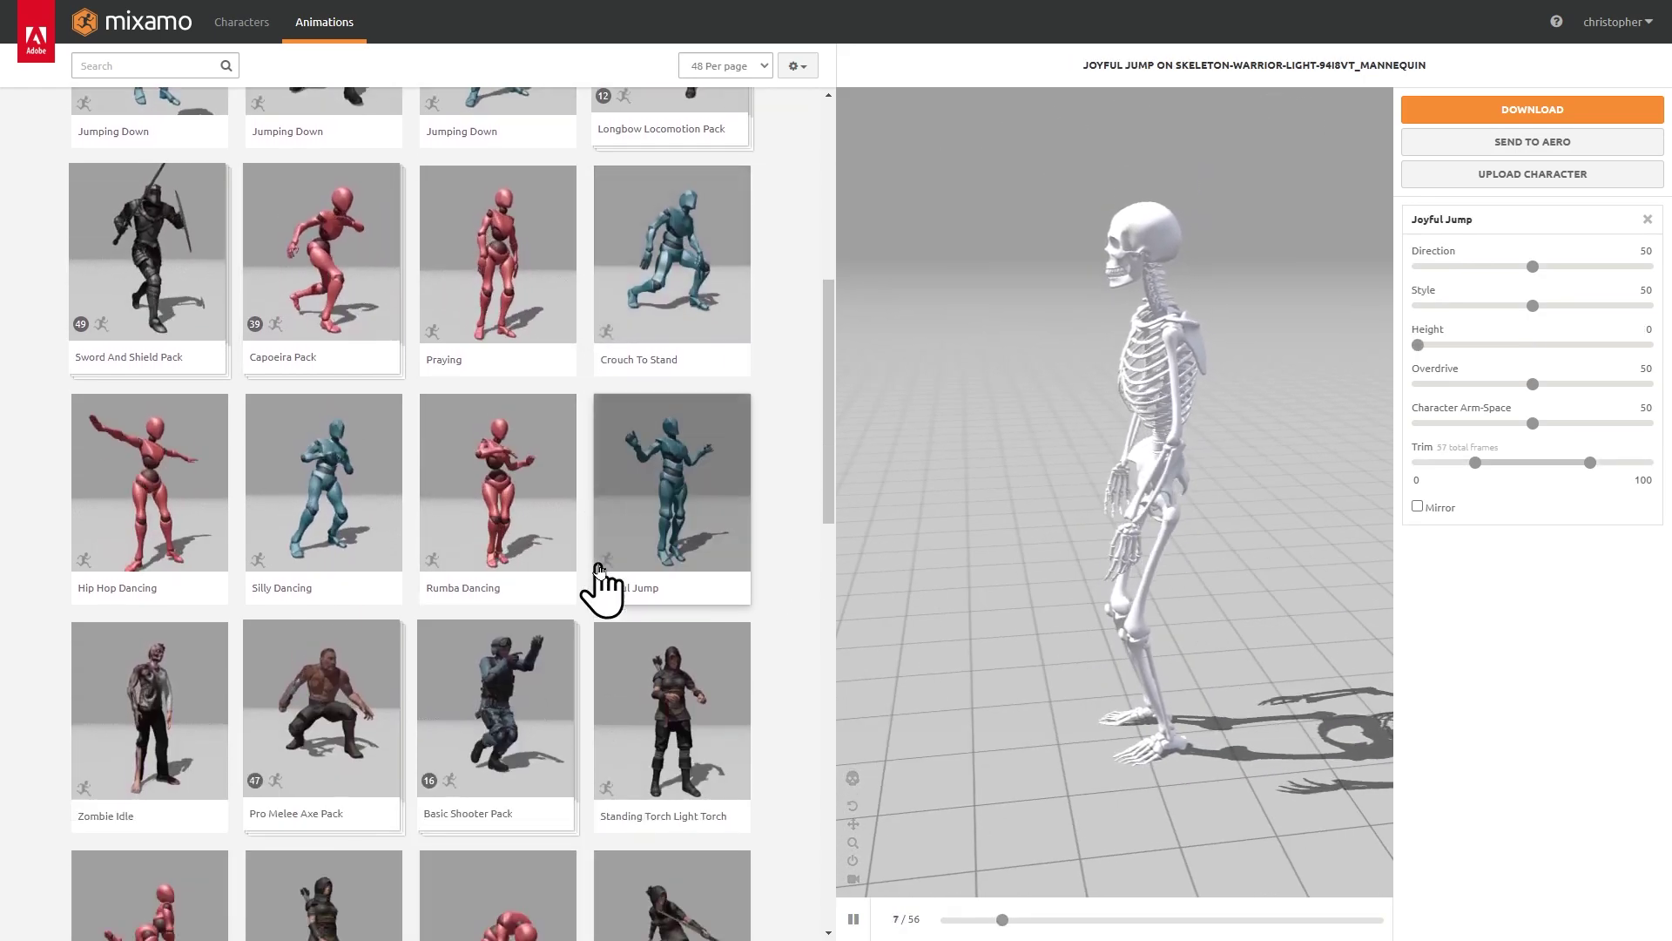
# Switch to After Effects, shift skeleton_1 sideways in the SKELETIMS composition and preview the three skeletons.
pyautogui.click(541, 848)
pyautogui.moveTo(771, 658); pyautogui.dragTo(689, 660)
pyautogui.click(1053, 529)
pyautogui.press('space')
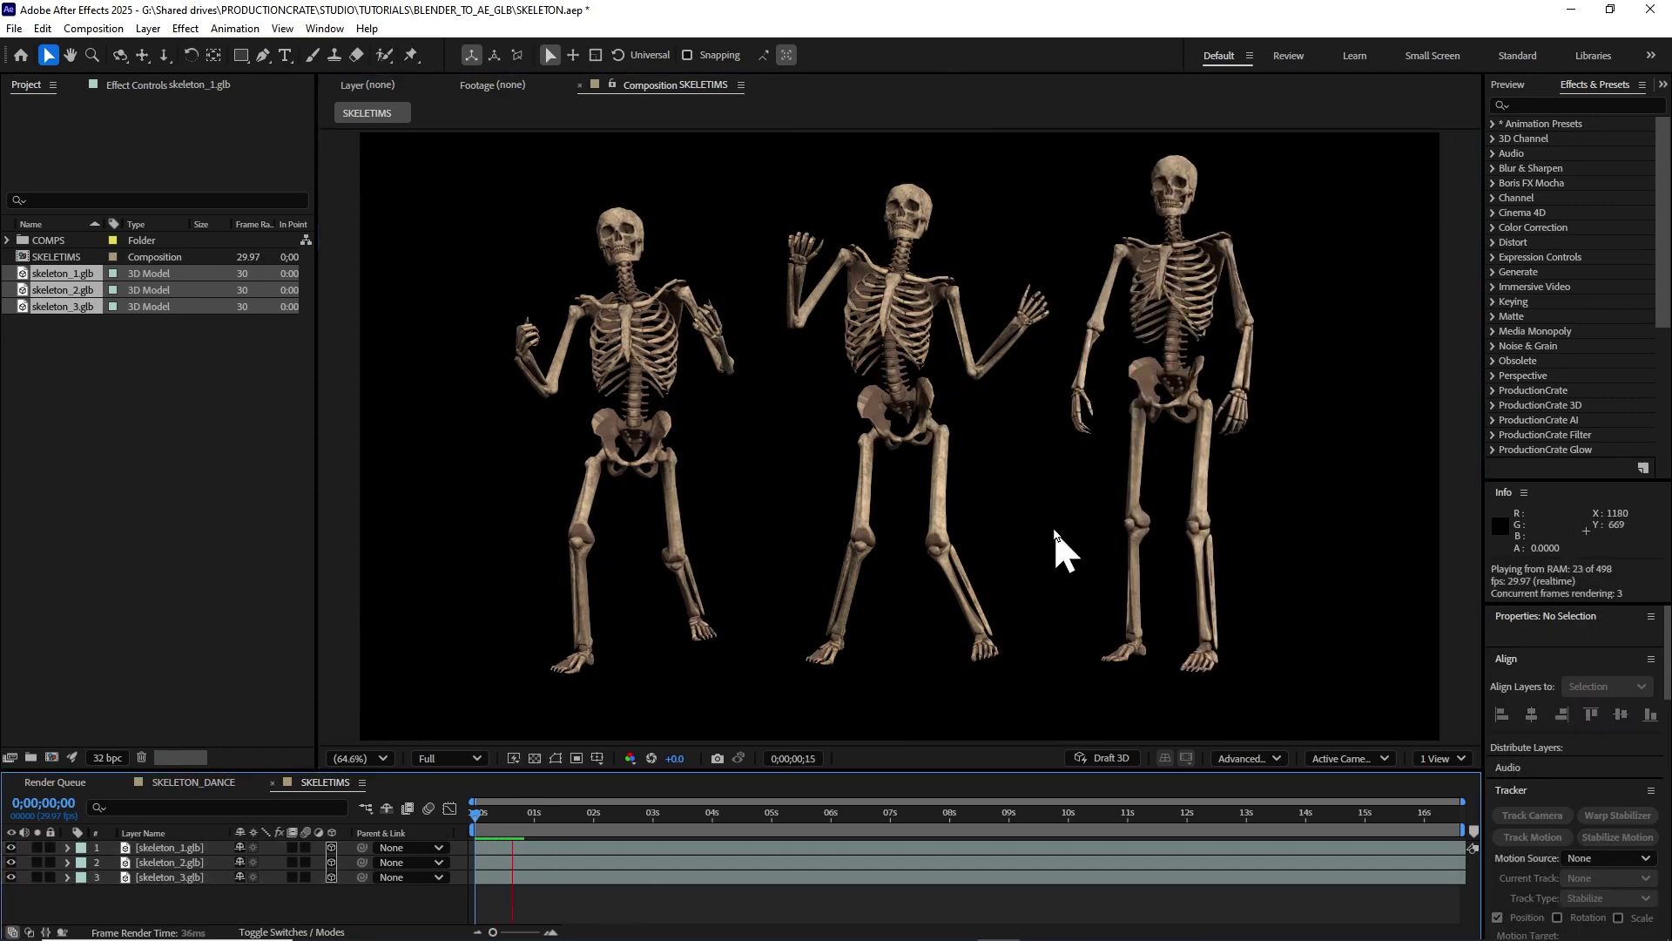
pyautogui.press('space')
# Assign dance animations to the skeleton_1 and skeleton_2 layers and the Casual Idle animation to skeleton_3.
pyautogui.click(68, 849)
pyautogui.scroll(-3, 271, 885)
pyautogui.click(271, 878)
pyautogui.click(276, 923)
pyautogui.click(266, 917)
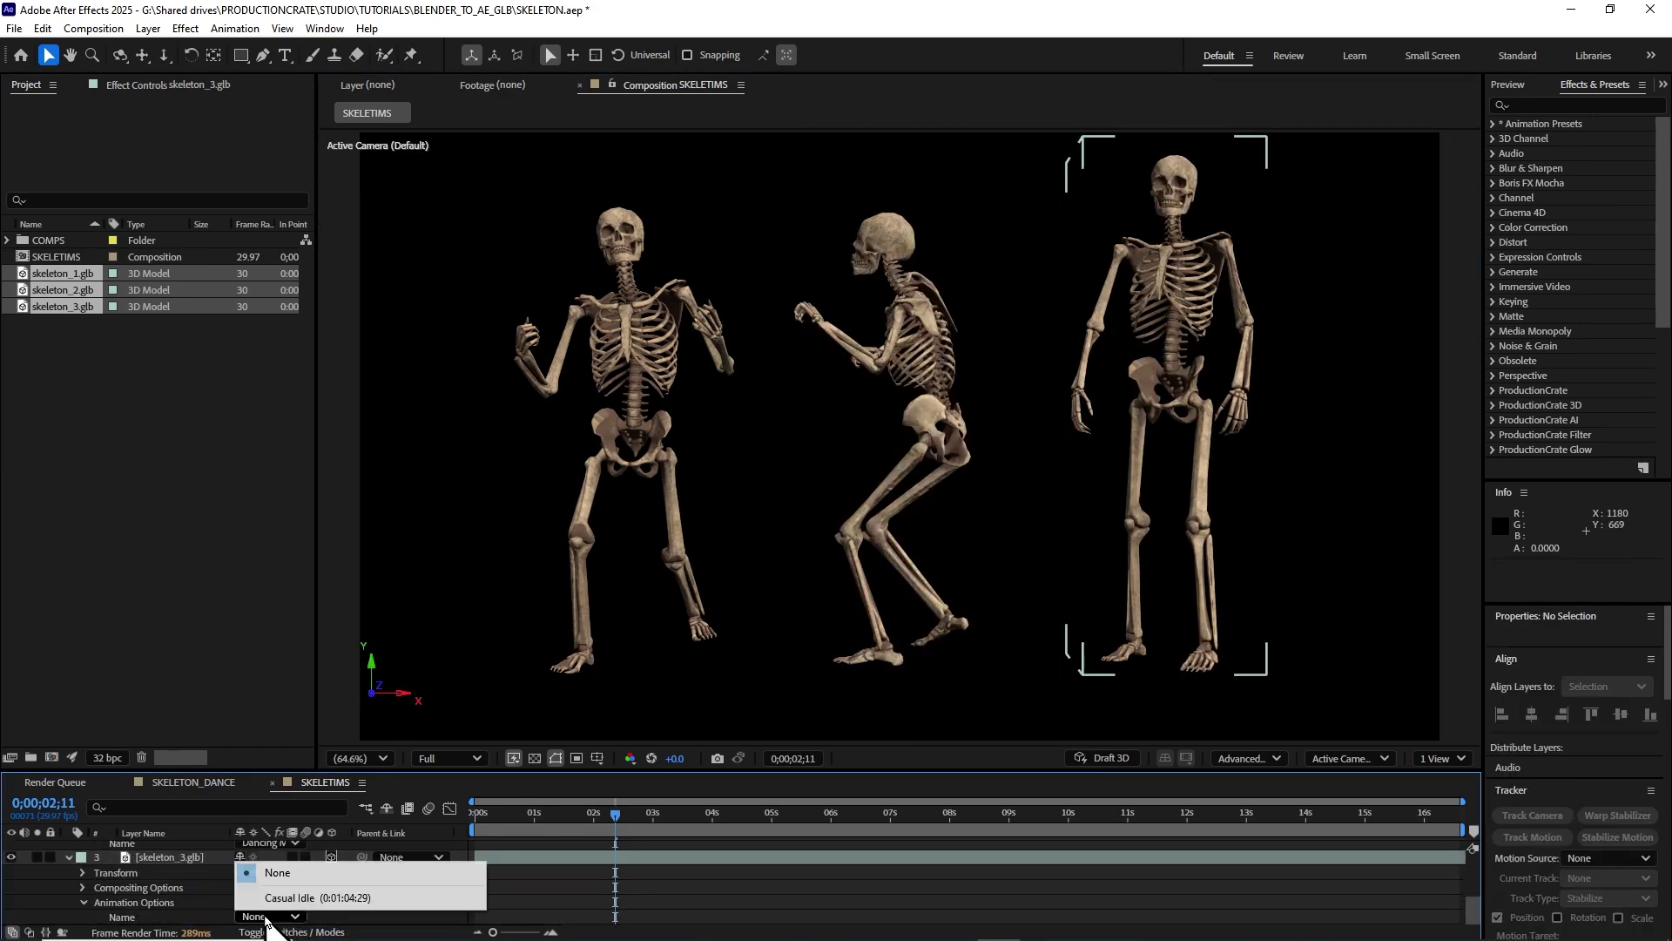
pyautogui.click(277, 898)
pyautogui.scroll(4, 261, 889)
pyautogui.click(261, 873)
pyautogui.click(277, 918)
# Return to the start of the SKELETIMS composition and play back the three animated skeletons.
pyautogui.moveTo(615, 815); pyautogui.dragTo(442, 821)
pyautogui.press('space')
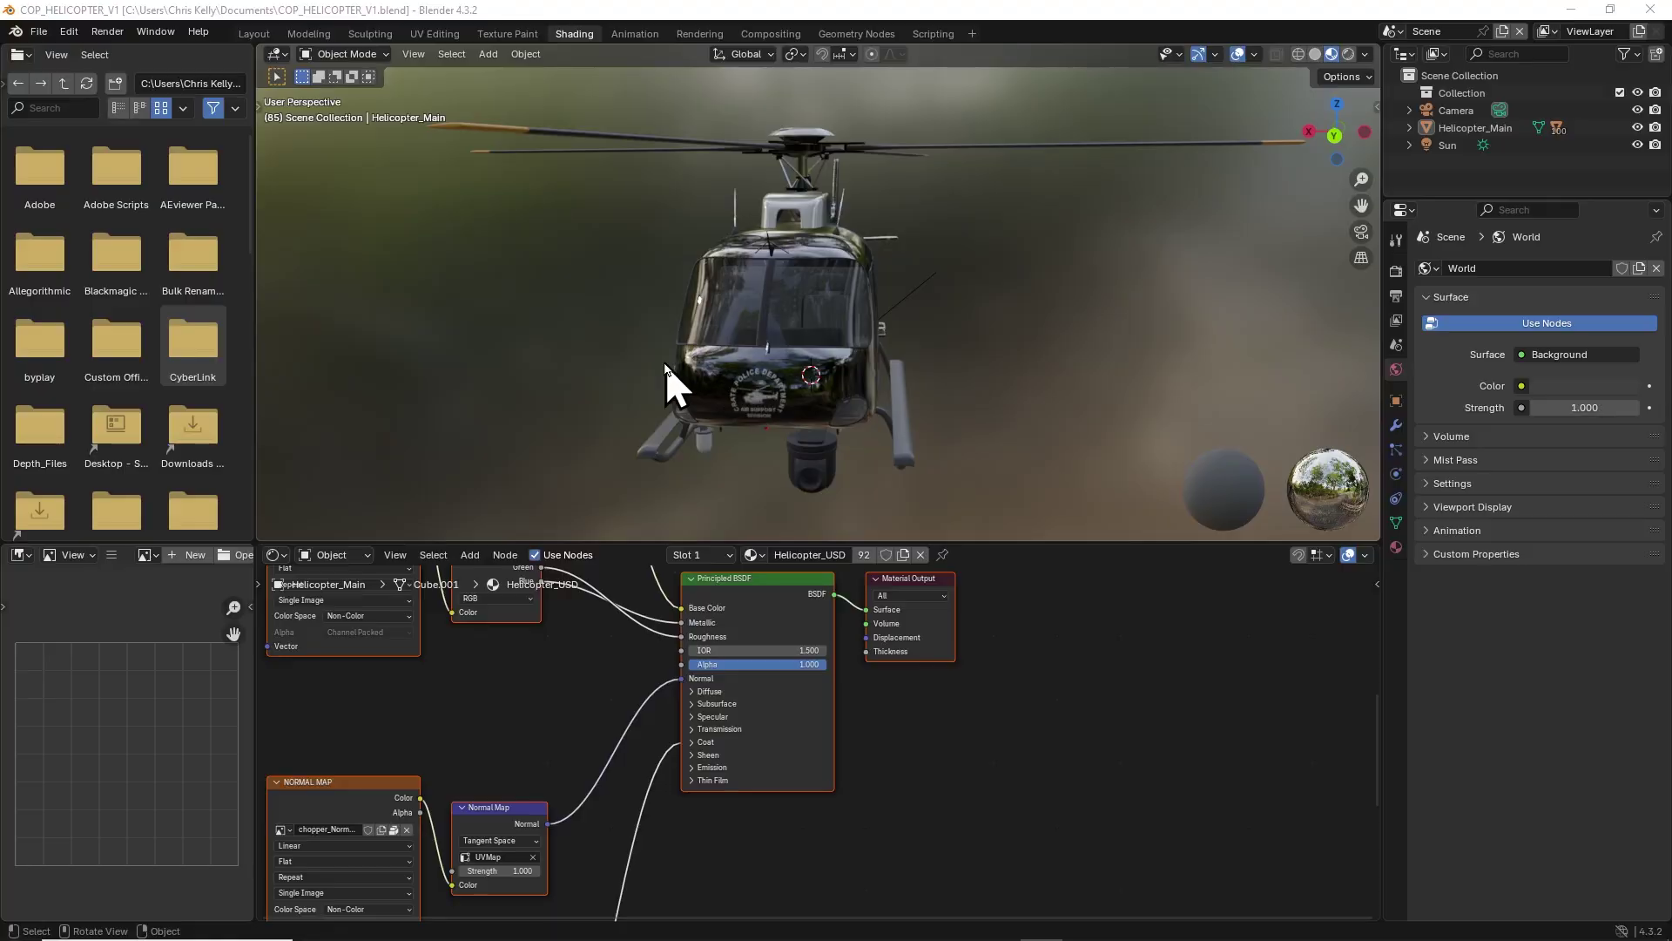
pyautogui.moveTo(666, 363)
pyautogui.mouseDown()
pyautogui.moveTo(979, 368)
pyautogui.moveTo(758, 369)
pyautogui.moveTo(844, 377)
pyautogui.moveTo(776, 399)
pyautogui.moveTo(643, 373)
pyautogui.mouseUp()
pyautogui.press('space')
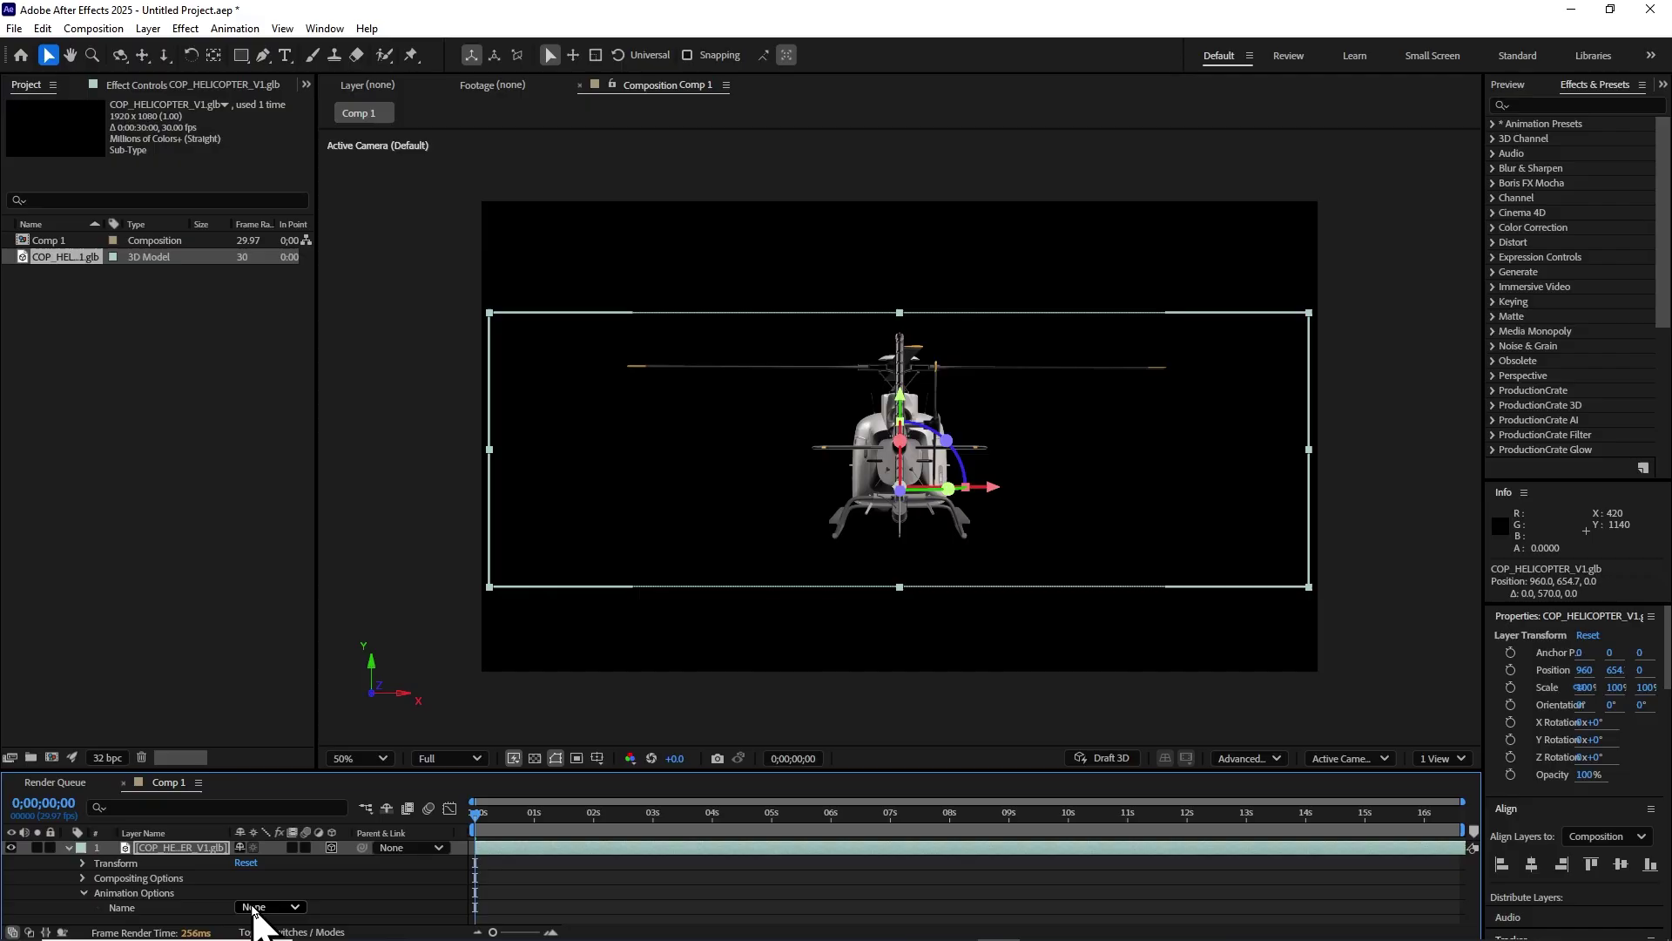
# Enable the embedded animation on the COP_HELICOPTER_V1 layer and set its Y orientation to 133°.
pyautogui.rightClick(254, 914)
pyautogui.click(328, 897)
pyautogui.moveTo(261, 864); pyautogui.dragTo(378, 865)
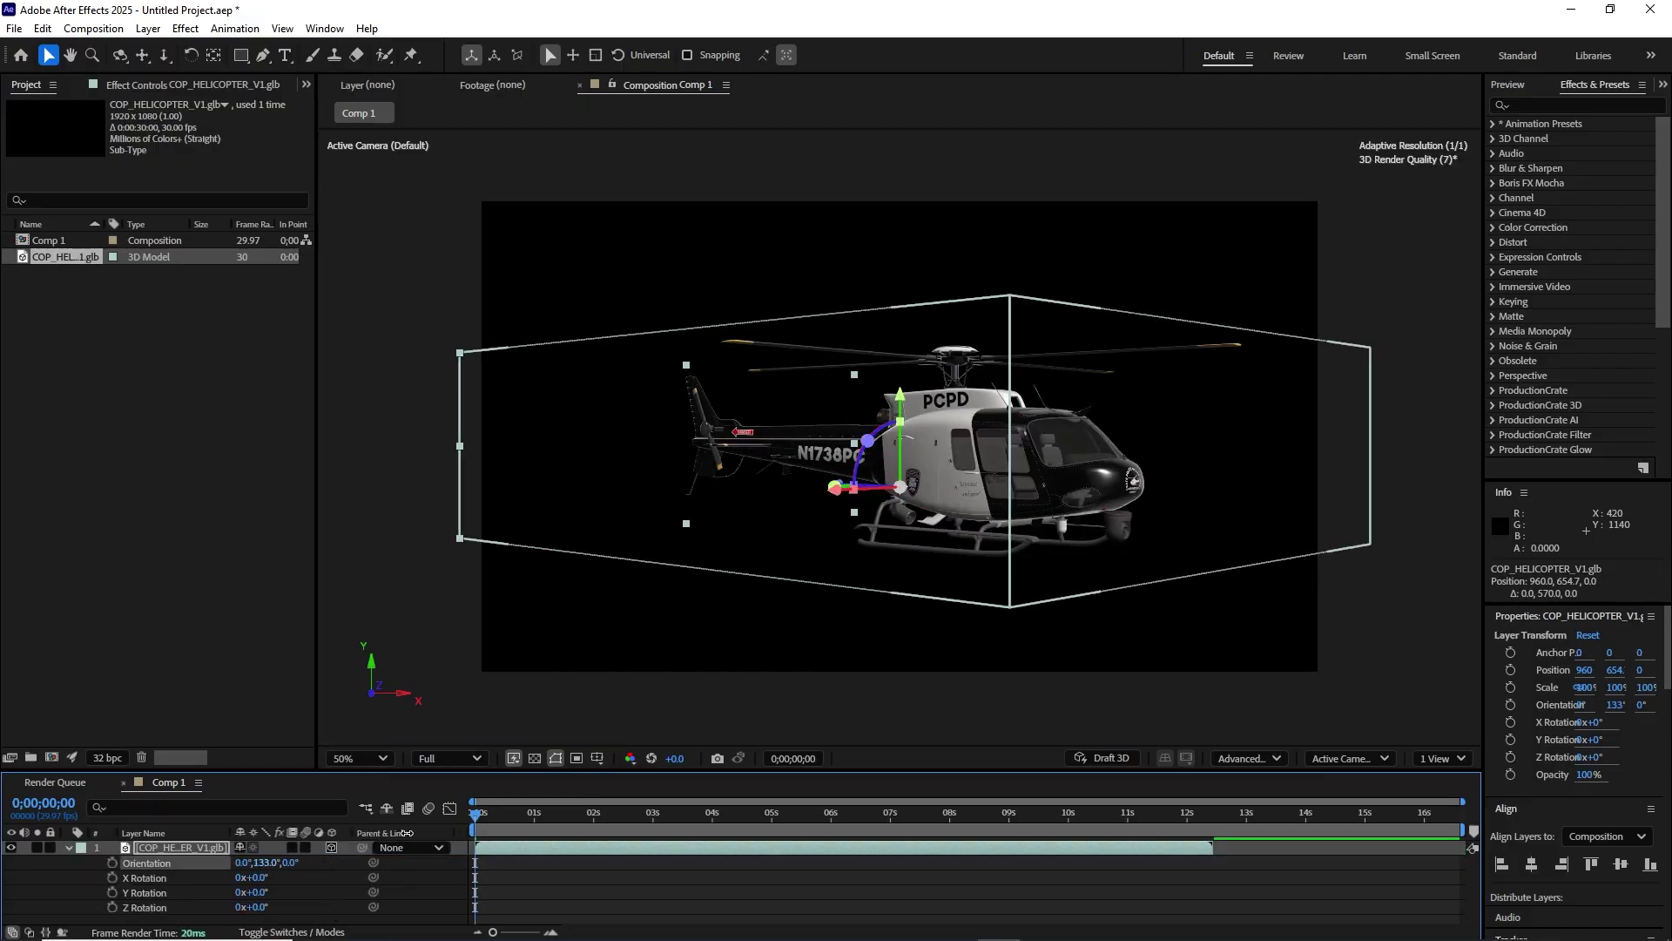
# Scrub through the helicopter animation and adjust the X rotation of Environment Light 1.
pyautogui.click(610, 895)
pyautogui.moveTo(782, 815); pyautogui.dragTo(820, 826)
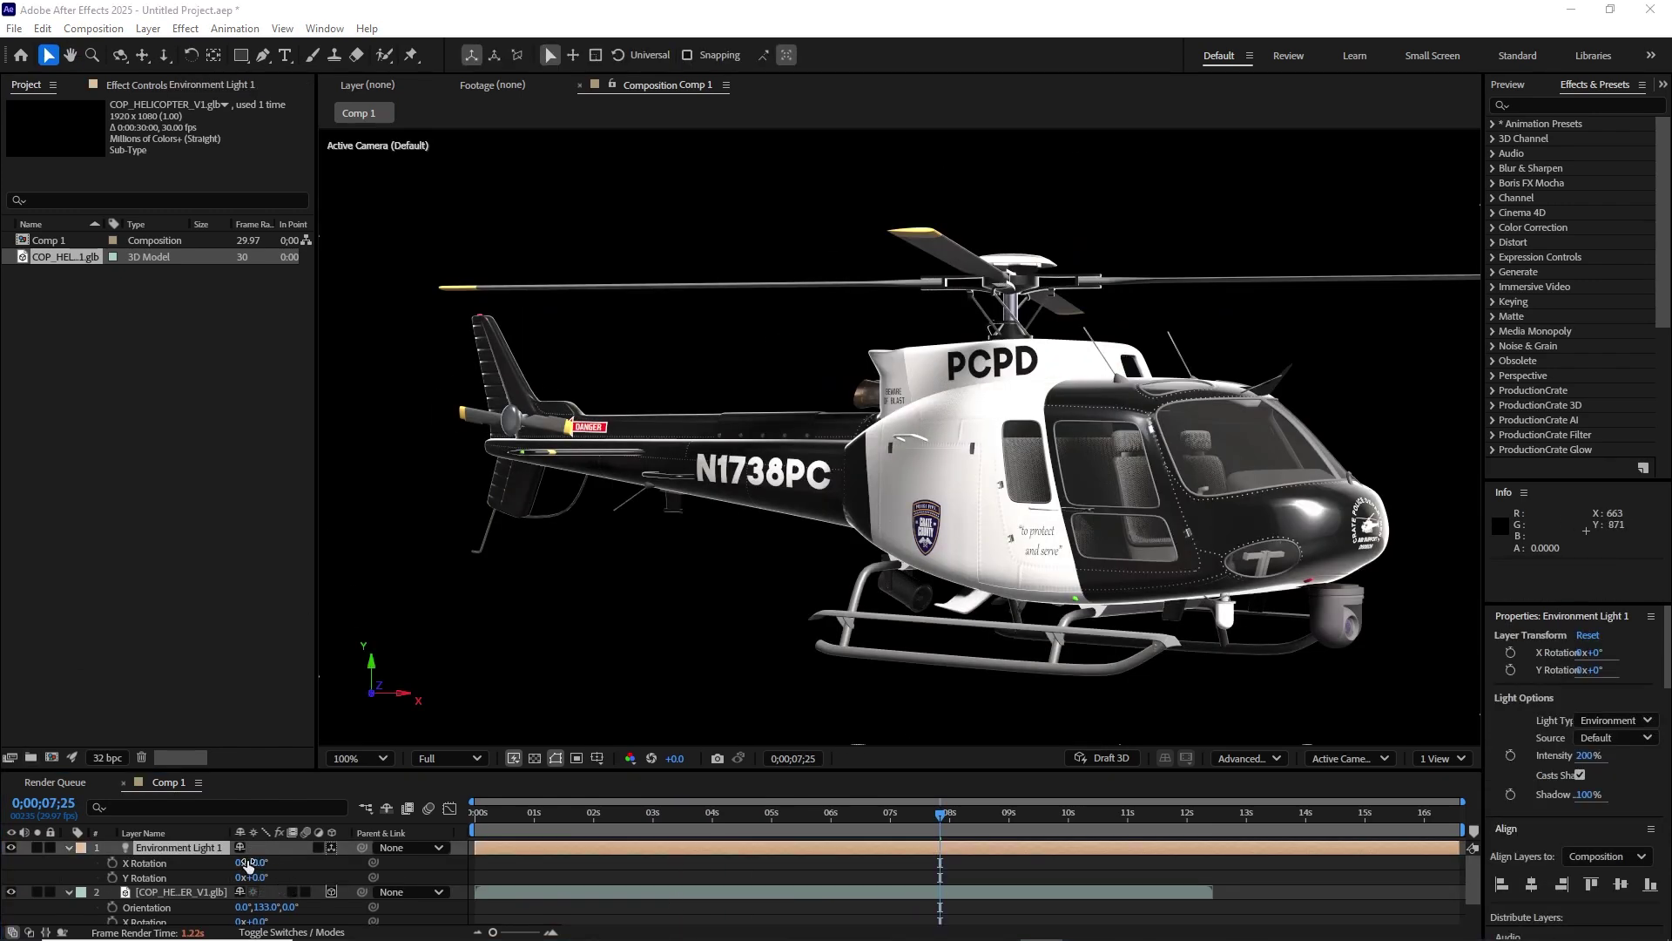
pyautogui.moveTo(262, 860); pyautogui.dragTo(202, 875)
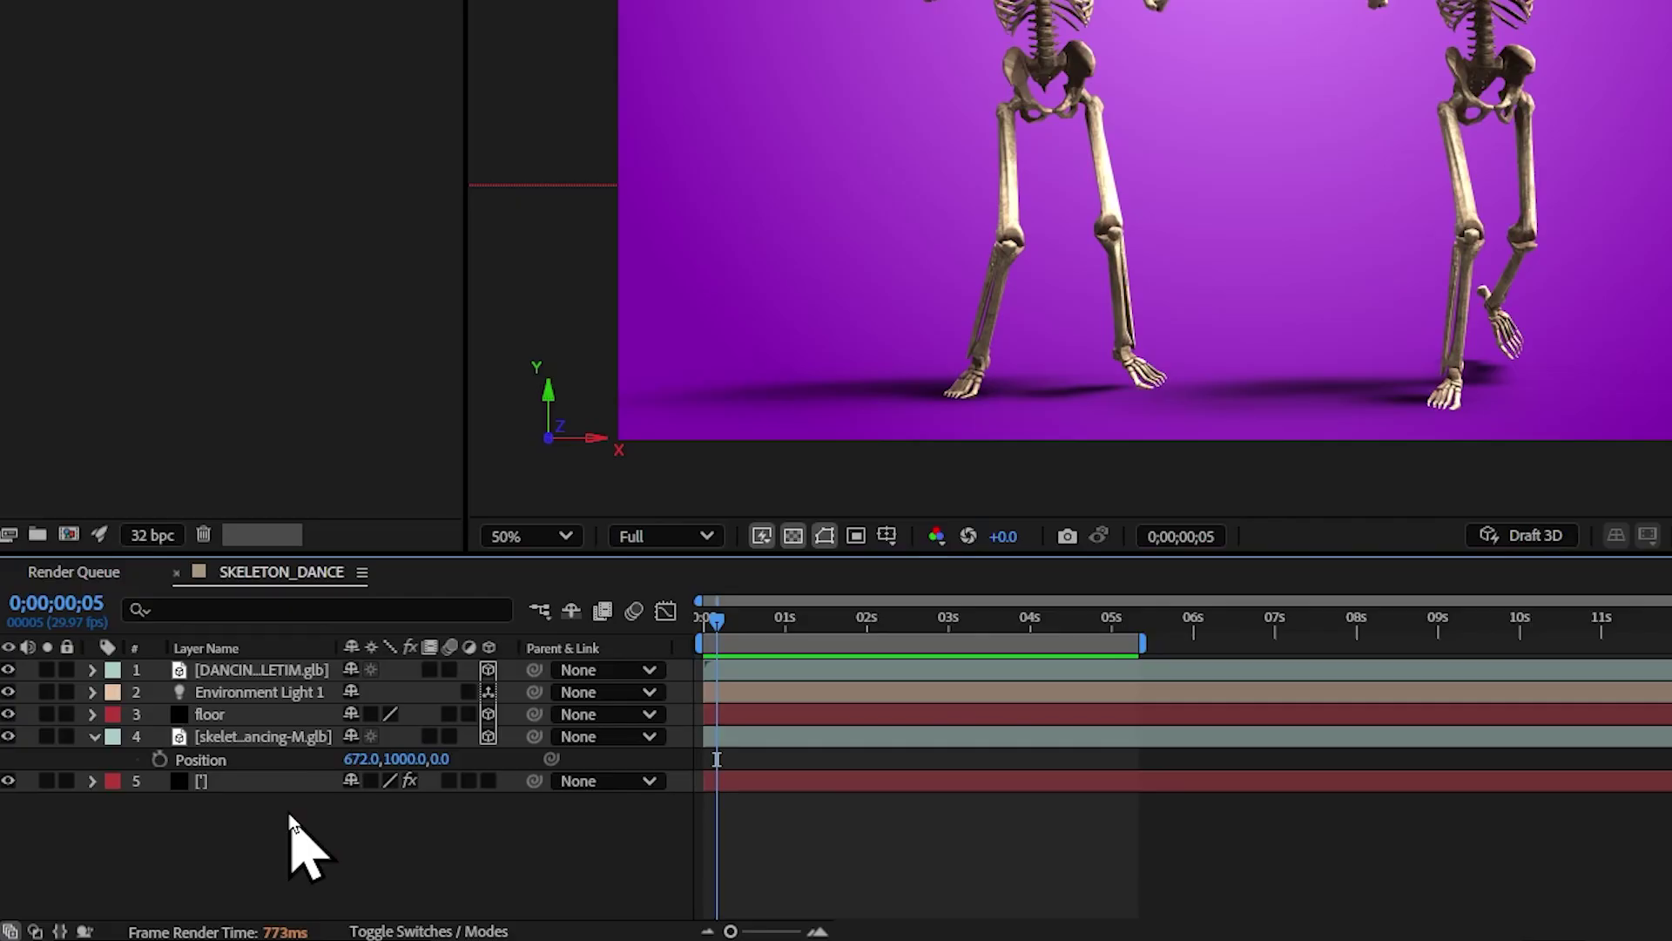
# Add an adjustment layer above the skeletons in SKELETON_DANCE and apply the Crates HyperGlitch effect to it.
pyautogui.hotkey('ctrl', 'alt', 'y')
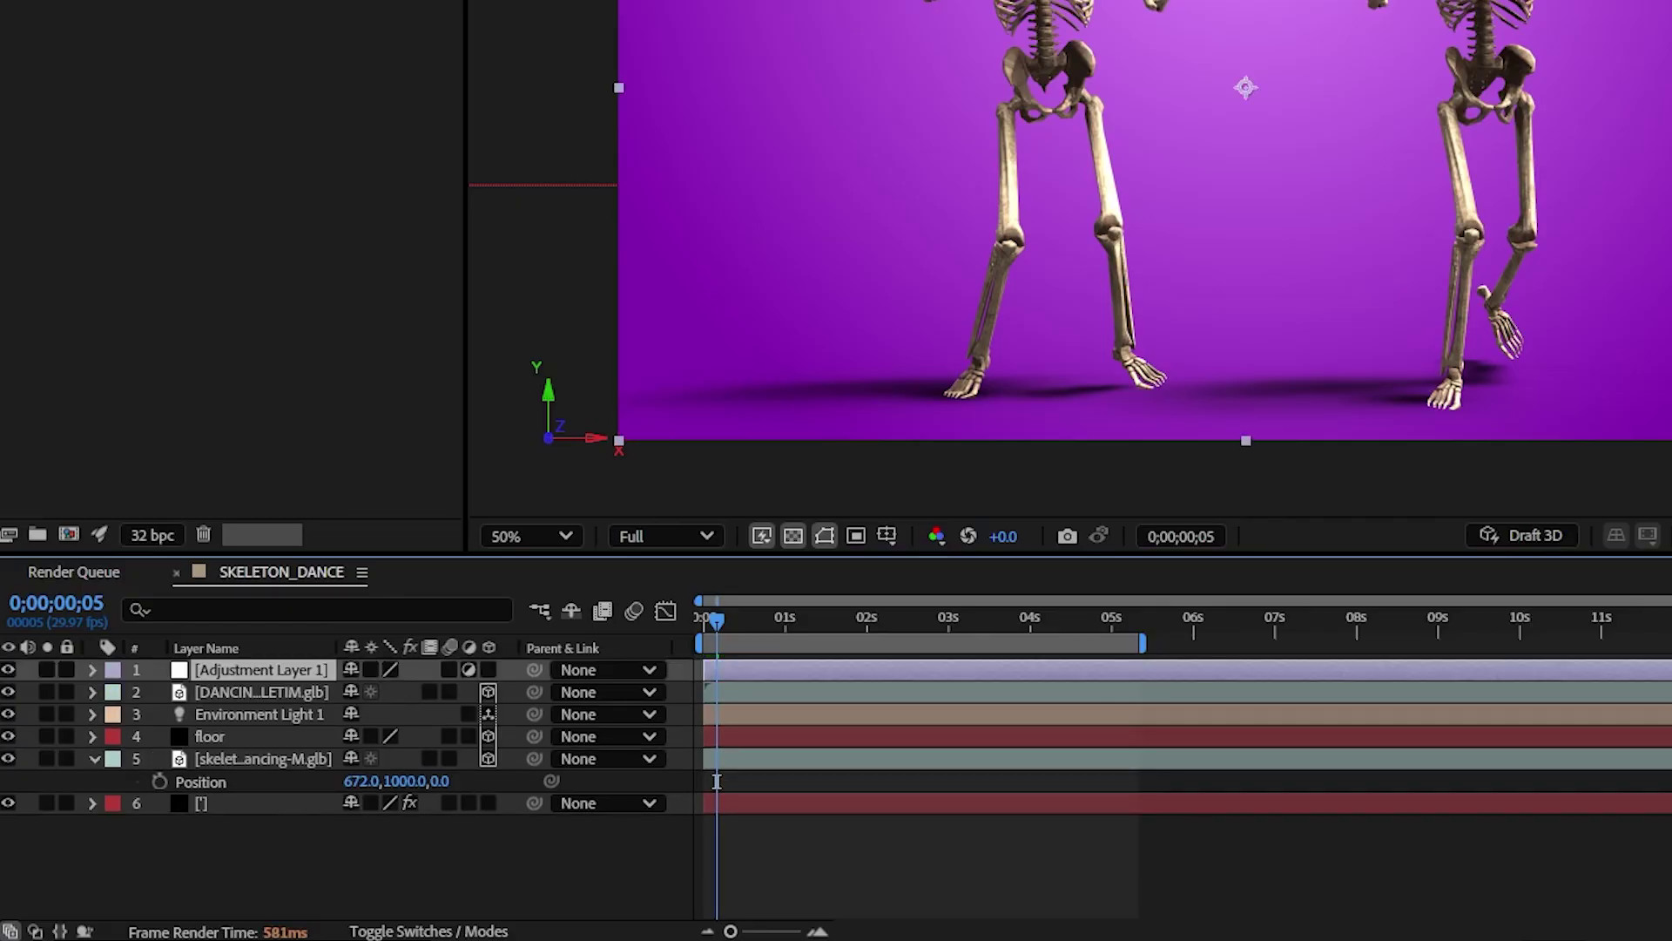
pyautogui.click(1272, 179)
pyautogui.write('craters')
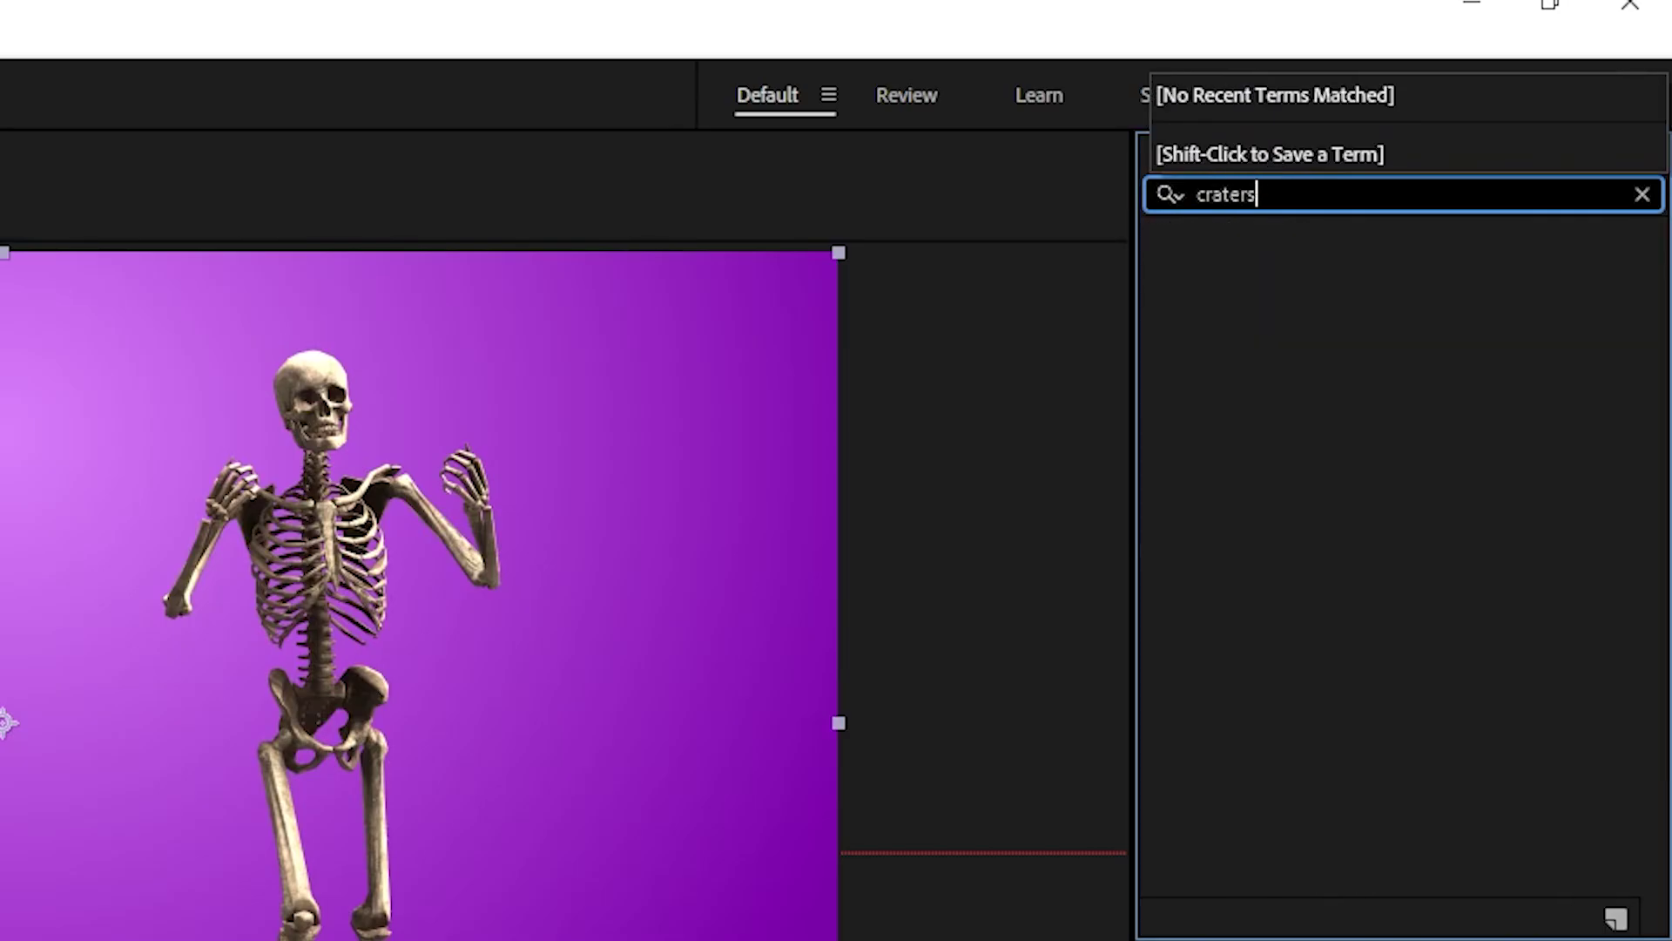
pyautogui.hotkey('ctrl', 'a')
pyautogui.write('hyper')
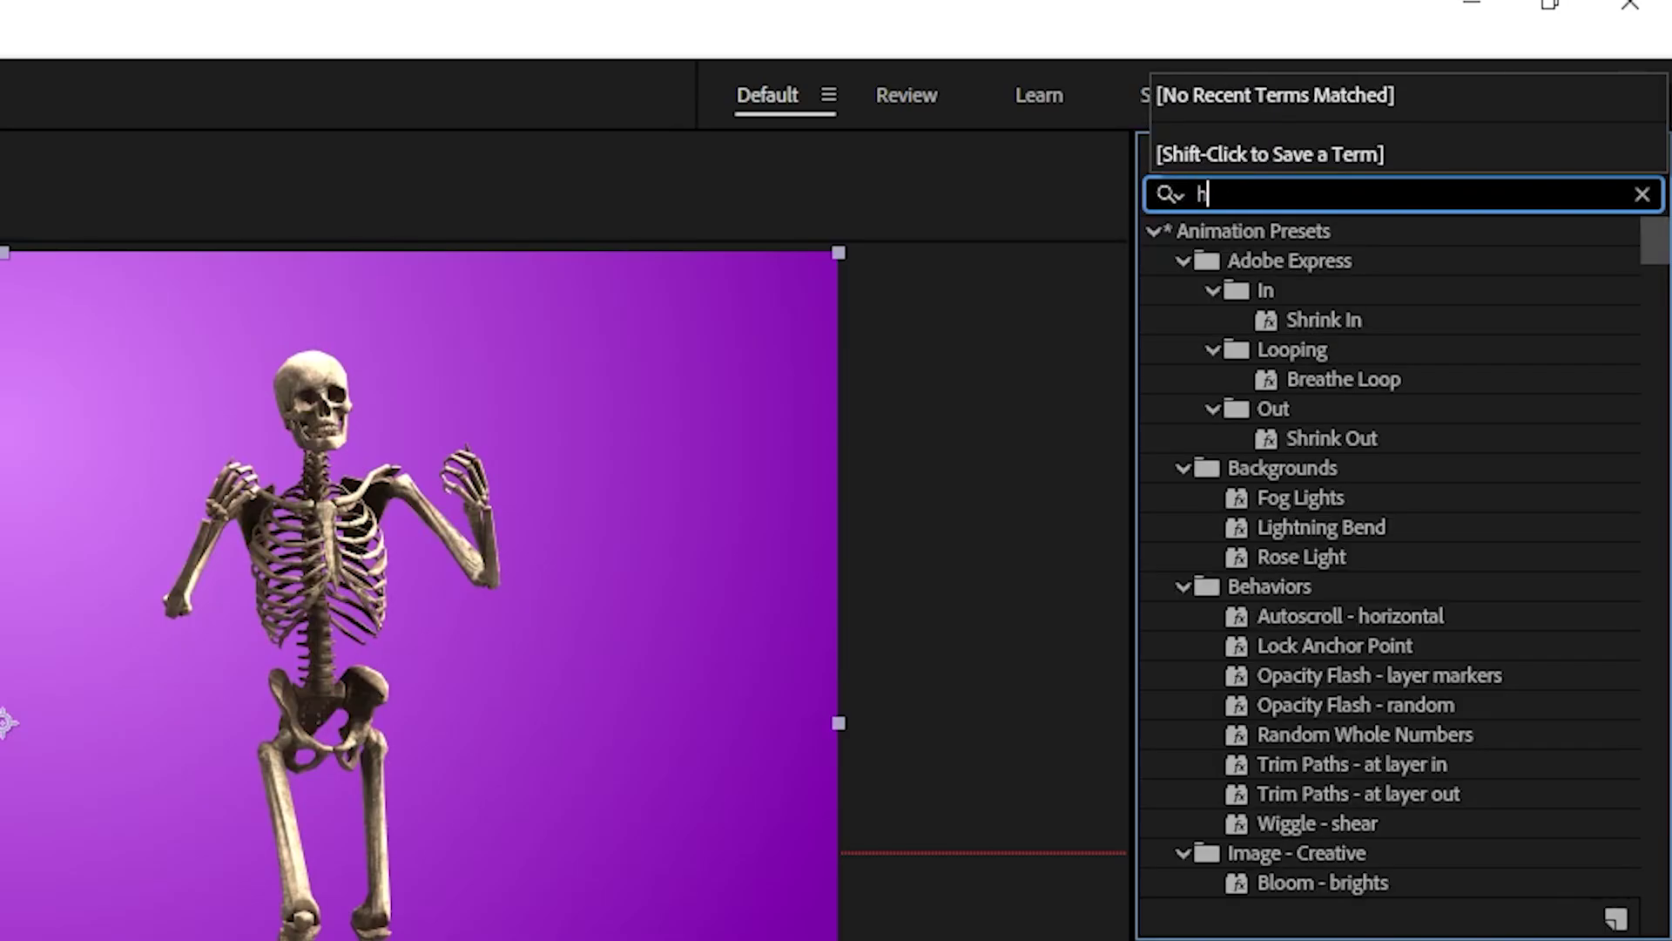
pyautogui.moveTo(1311, 262); pyautogui.dragTo(421, 499)
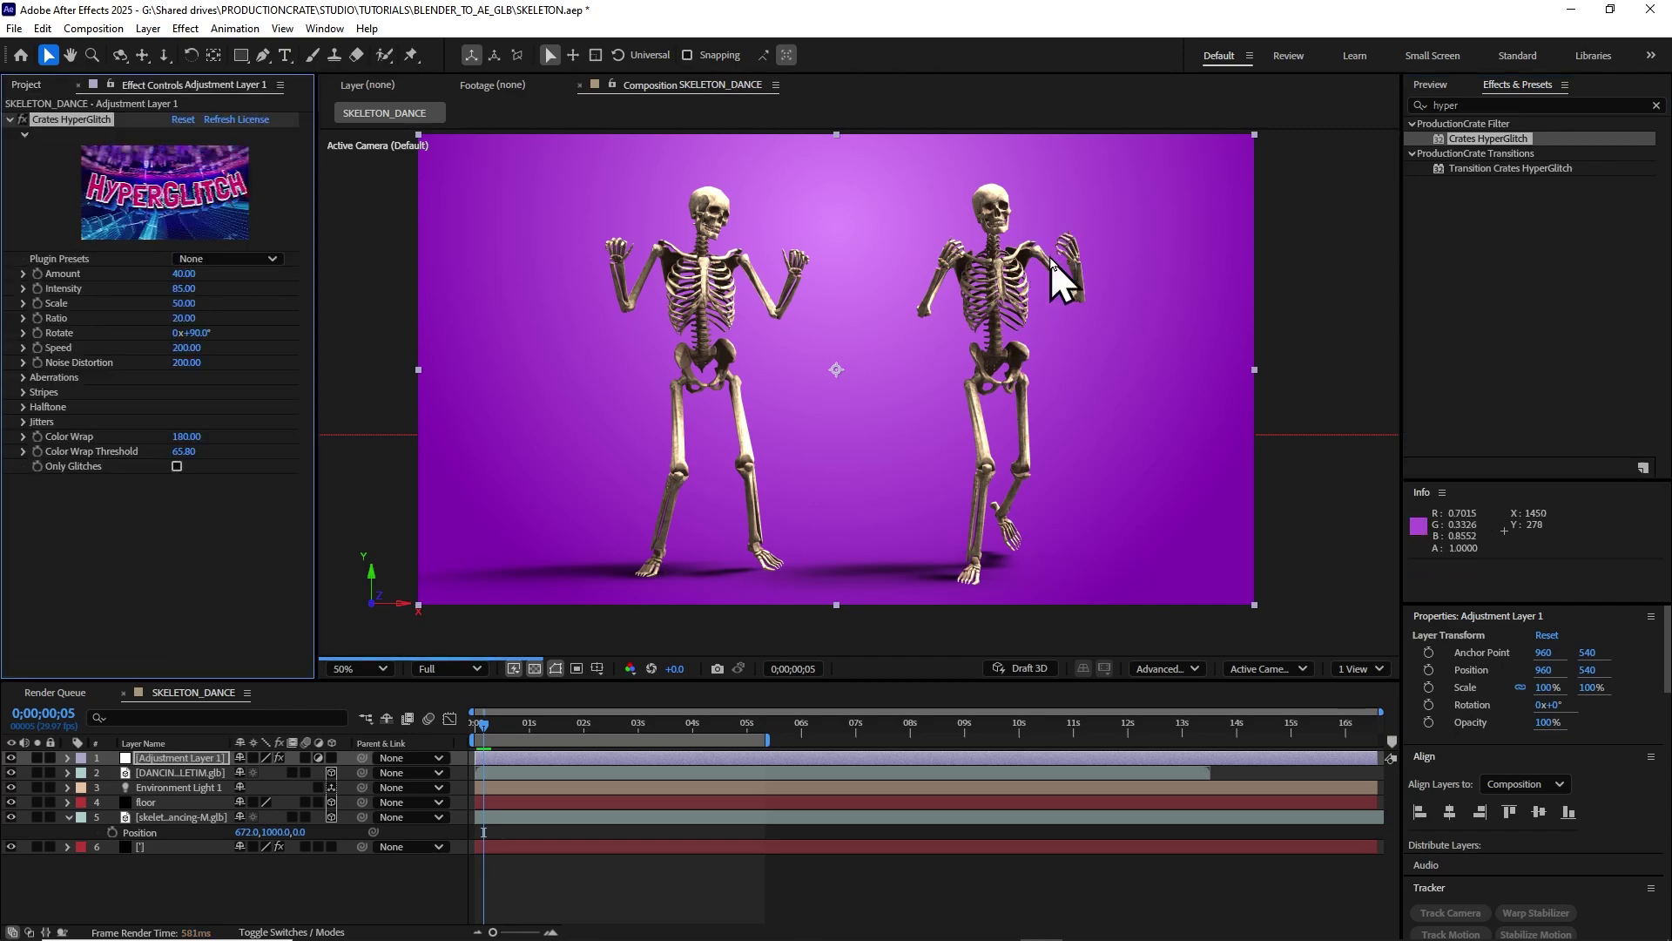
# Add a two-node camera with a 100 mm focal length to the SKELETON_DANCE composition.
pyautogui.click(180, 28)
pyautogui.moveTo(148, 28)
pyautogui.click(547, 108)
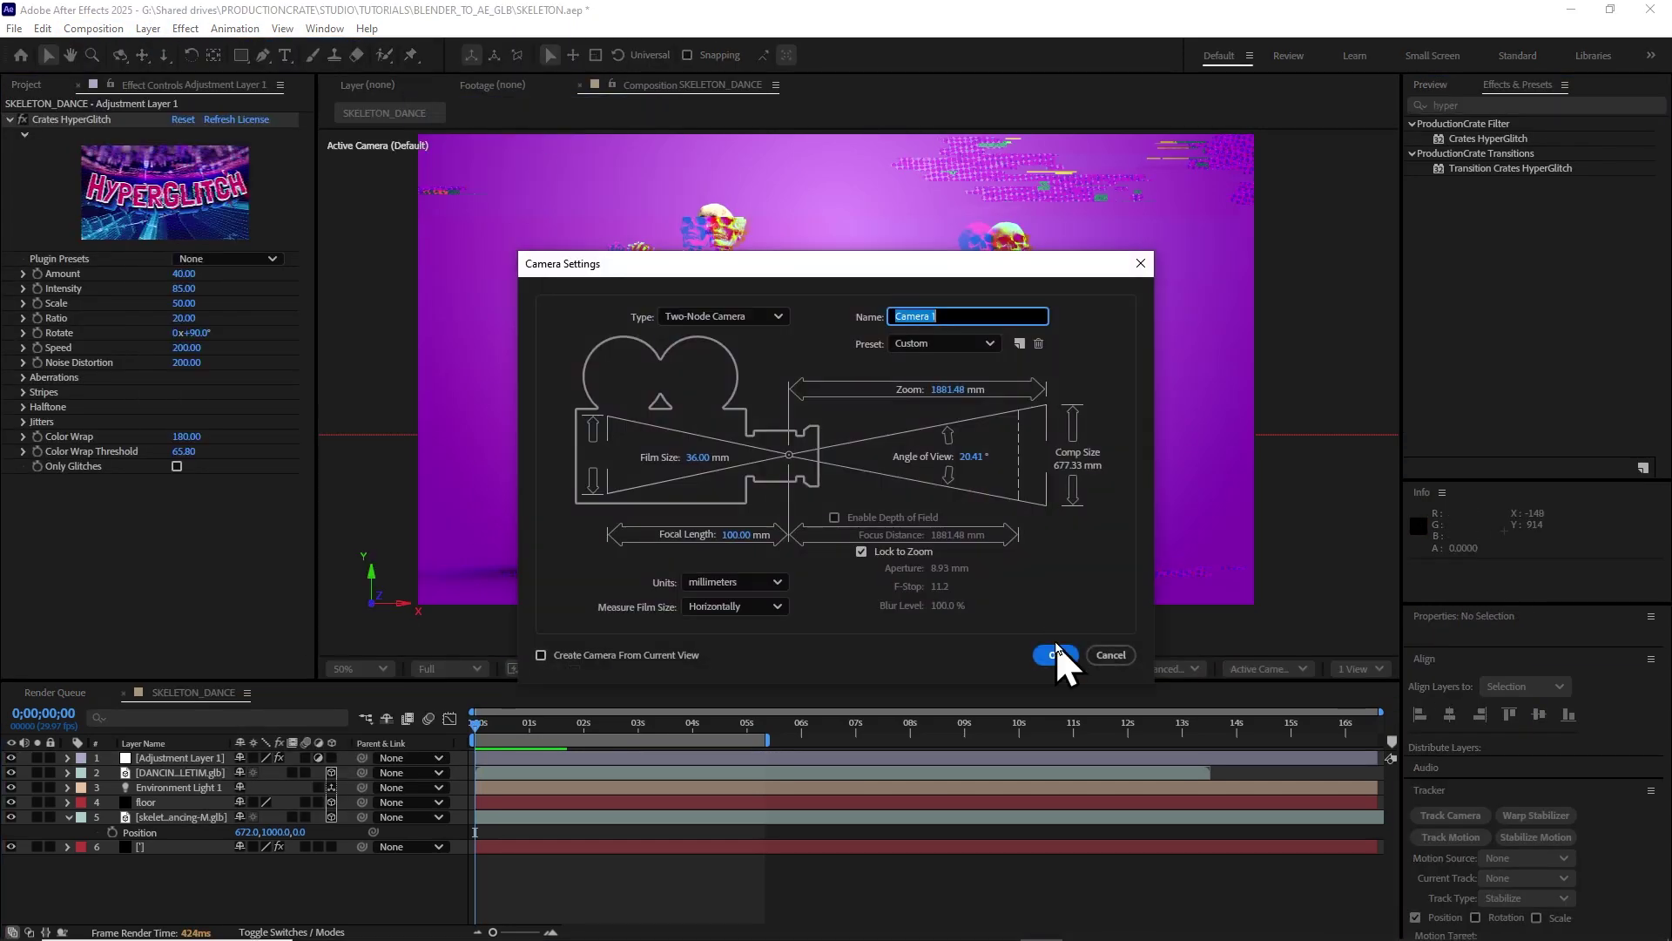
pyautogui.click(1052, 653)
# Separate the new camera's Position into individual X, Y and Z dimensions.
pyautogui.rightClick(229, 697)
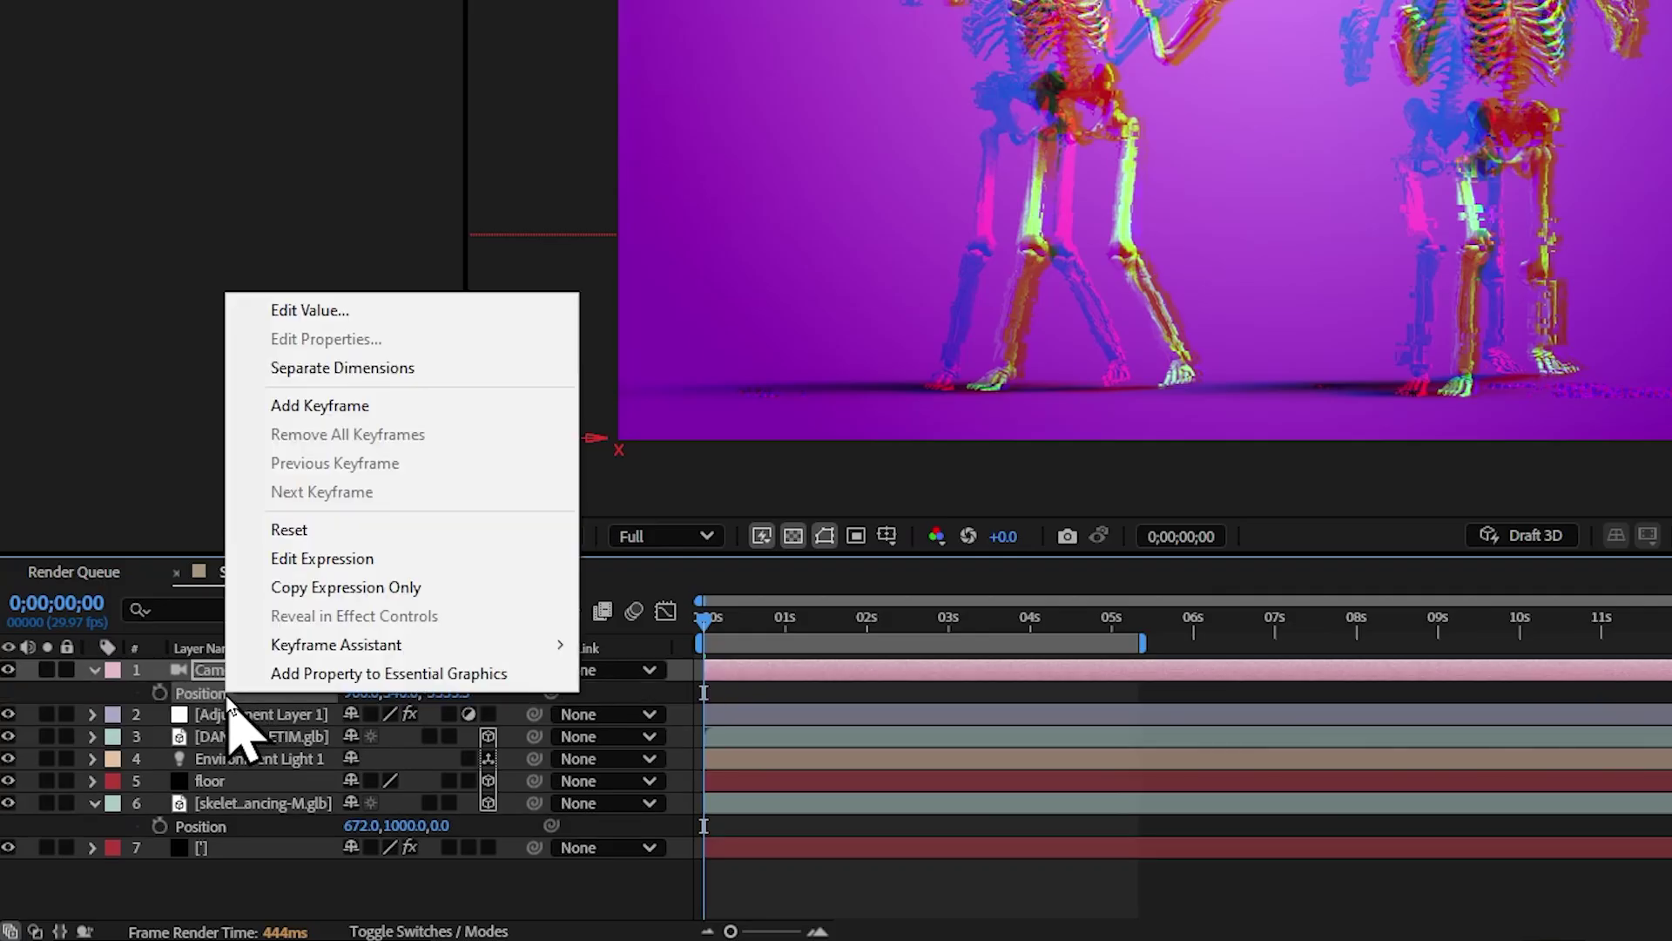
pyautogui.click(478, 367)
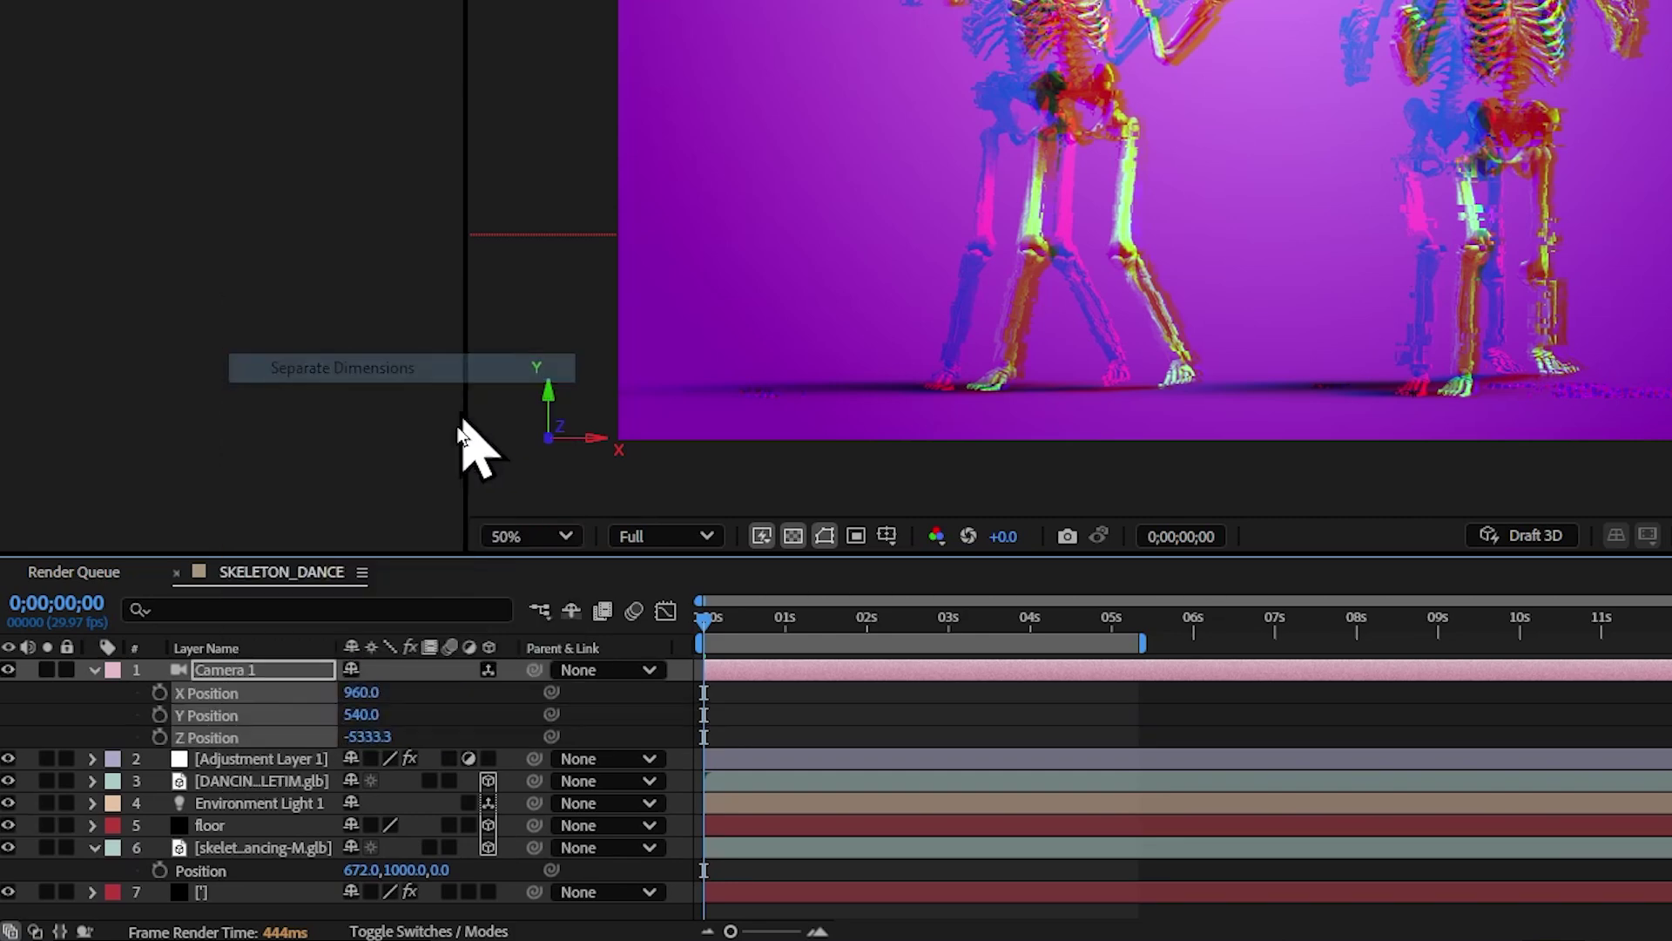
pyautogui.click(470, 702)
pyautogui.moveTo(676, 689); pyautogui.dragTo(784, 676)
pyautogui.hotkey('ctrl', 'z')
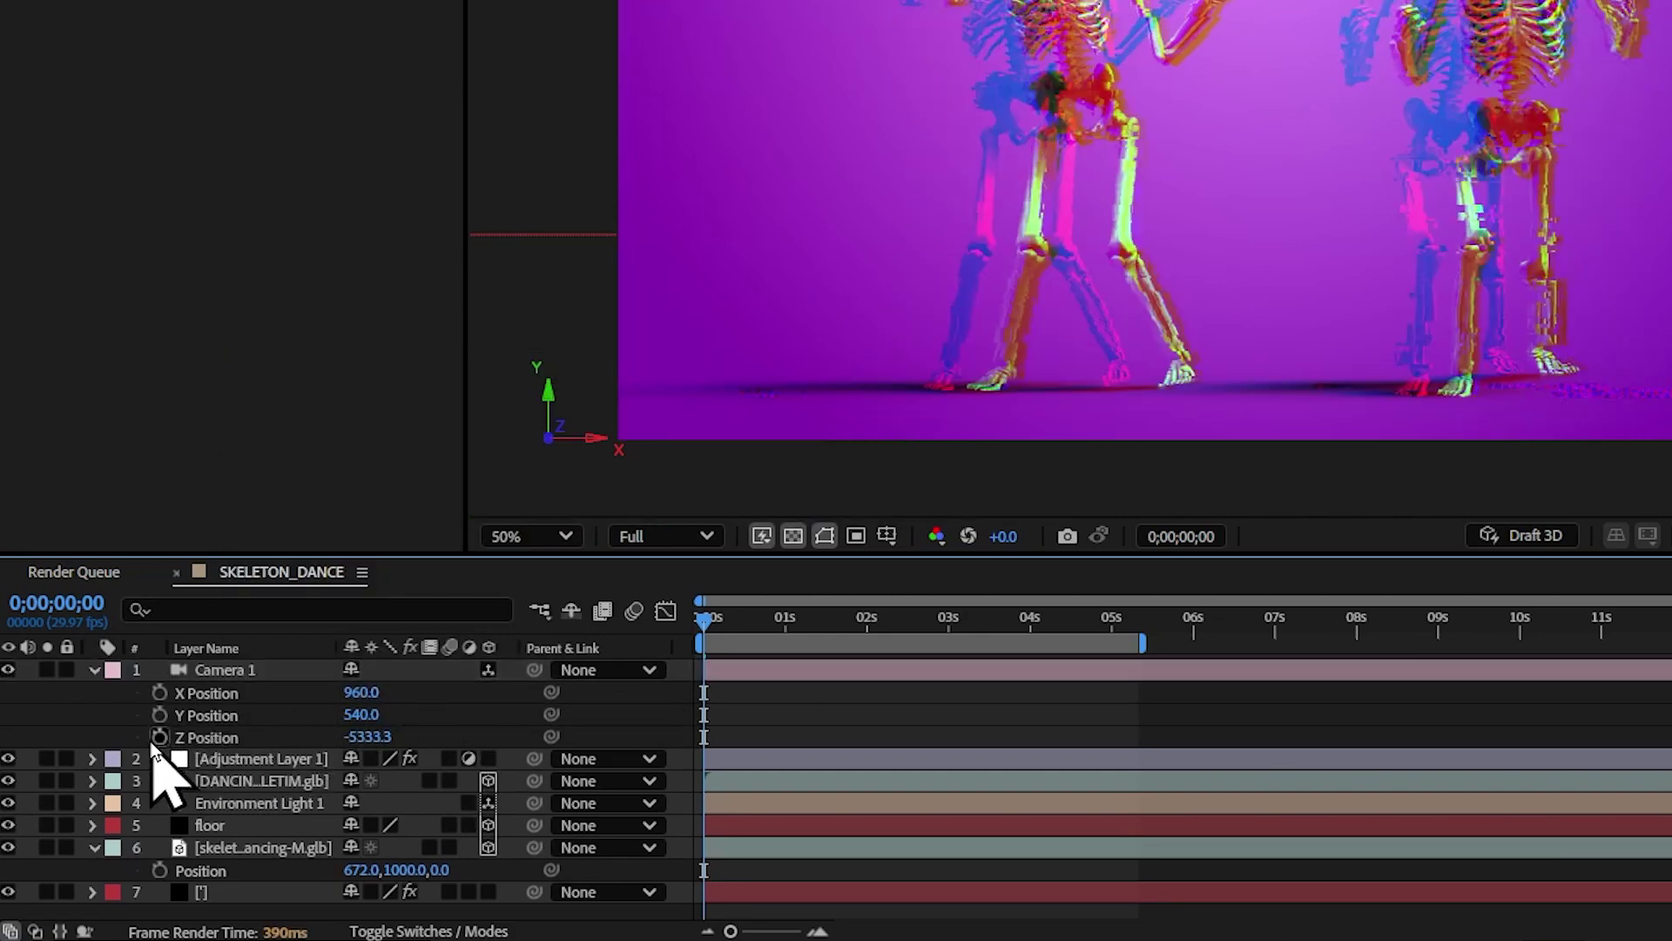
# Add the expression wiggle(1,1500) to the camera's Z Position and preview the camera movement with the glitching skeletons.
pyautogui.keyDown('alt'); pyautogui.click(160, 737); pyautogui.keyUp('alt')
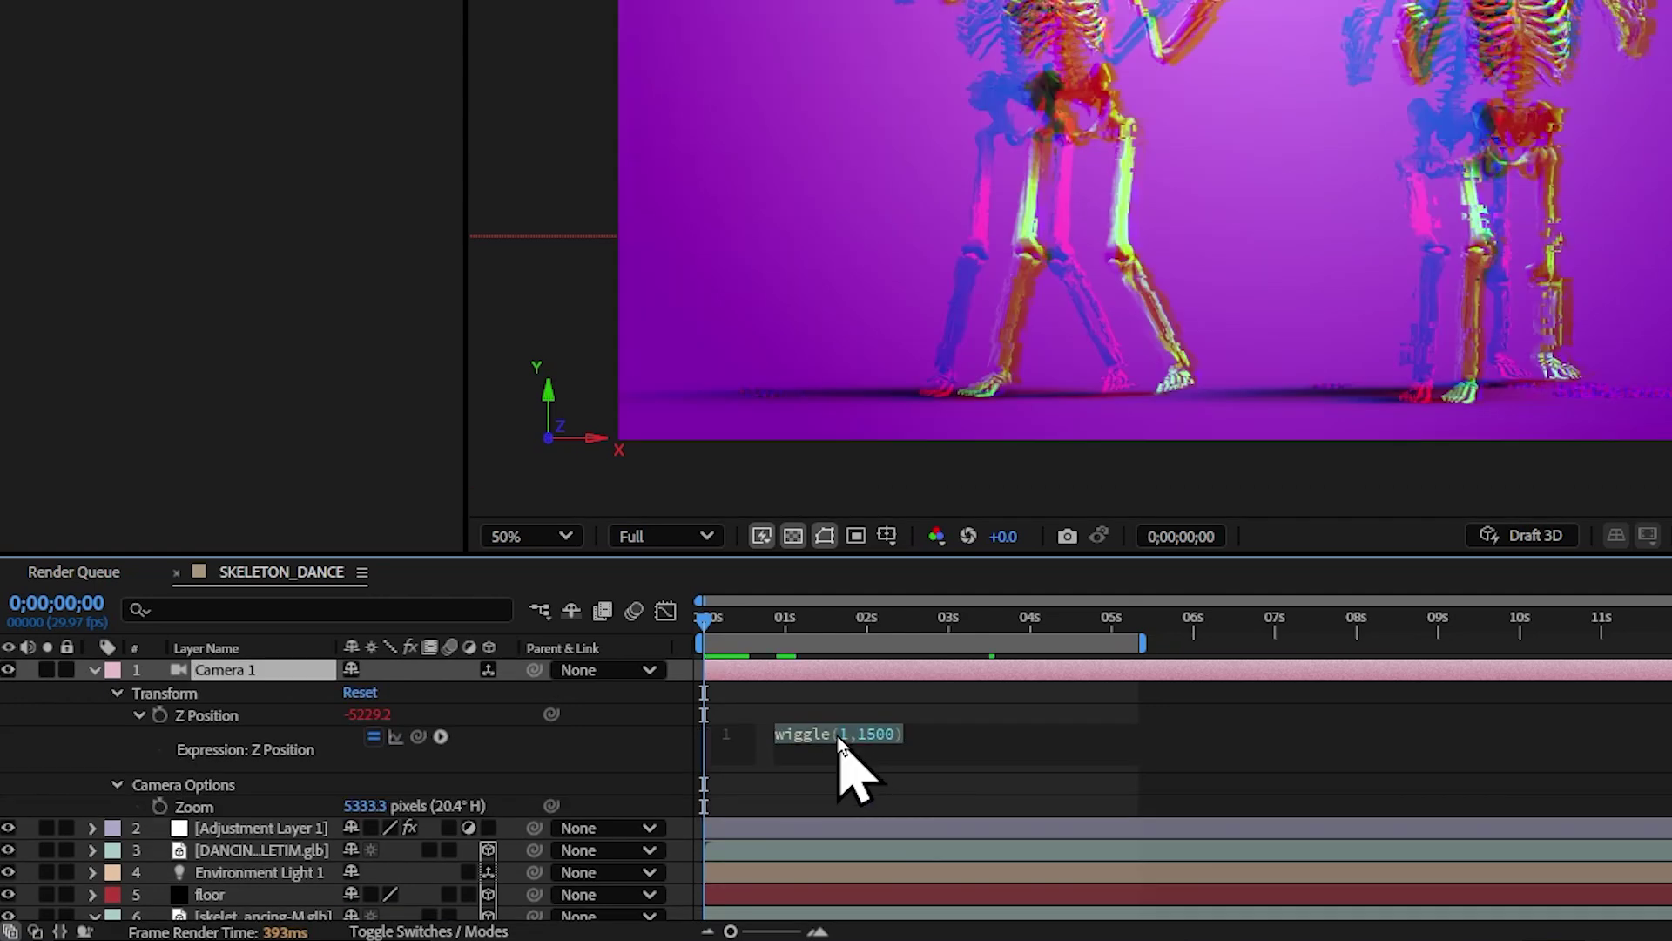
pyautogui.write('wiggle(')
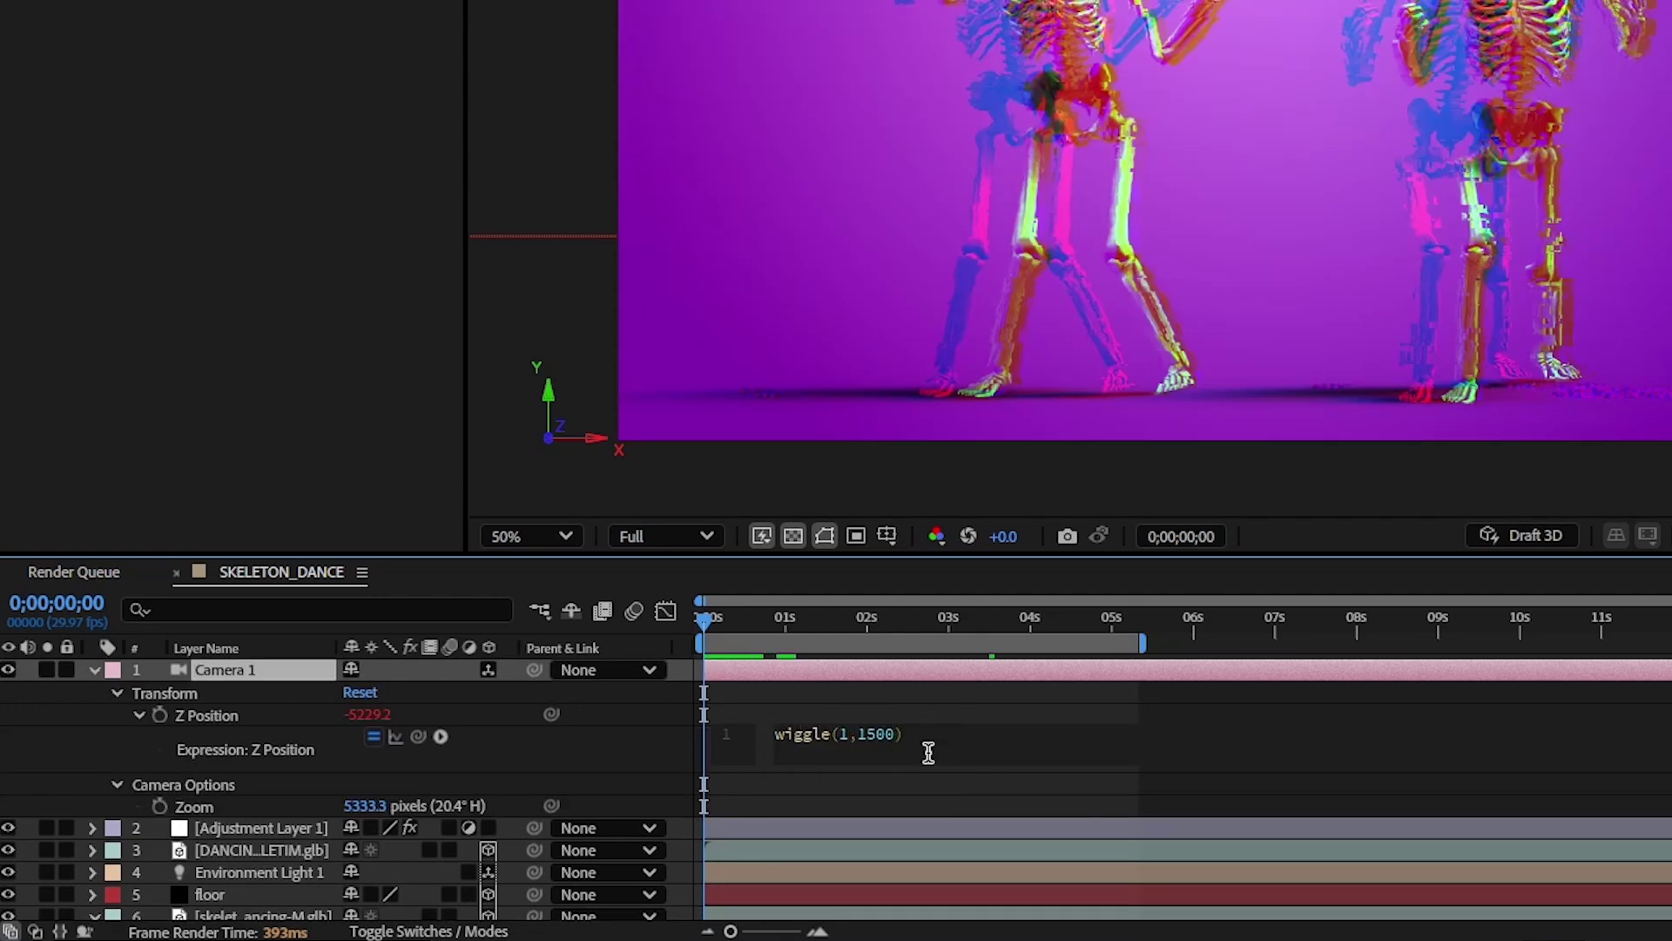
pyautogui.click(944, 679)
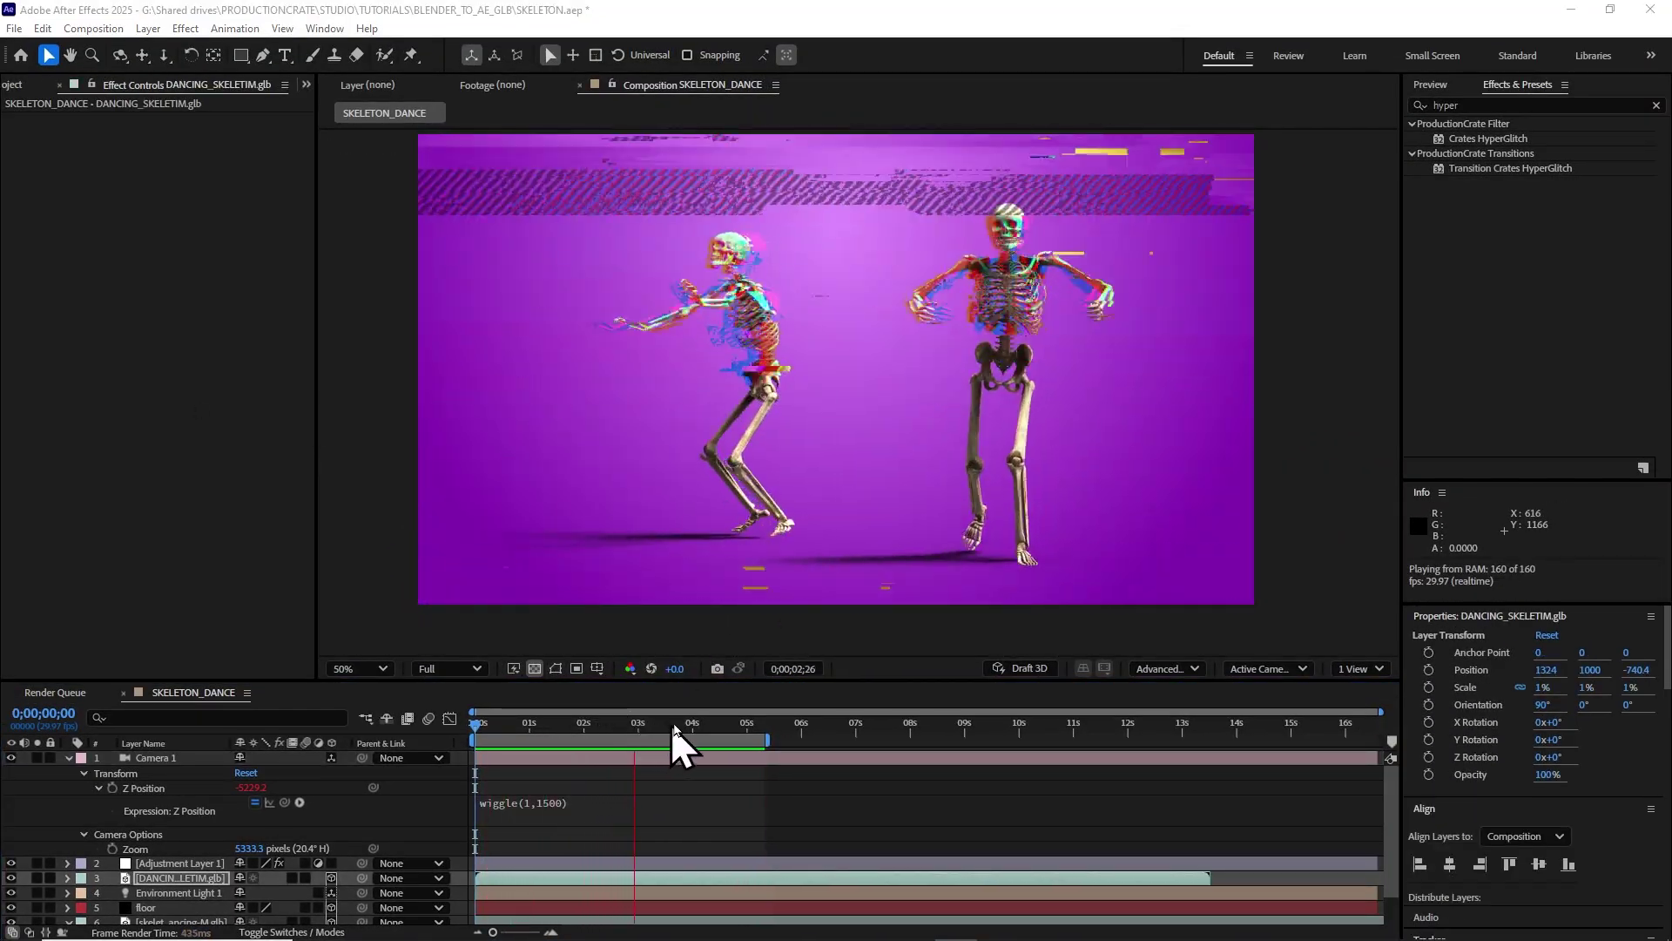
pyautogui.click(817, 784)
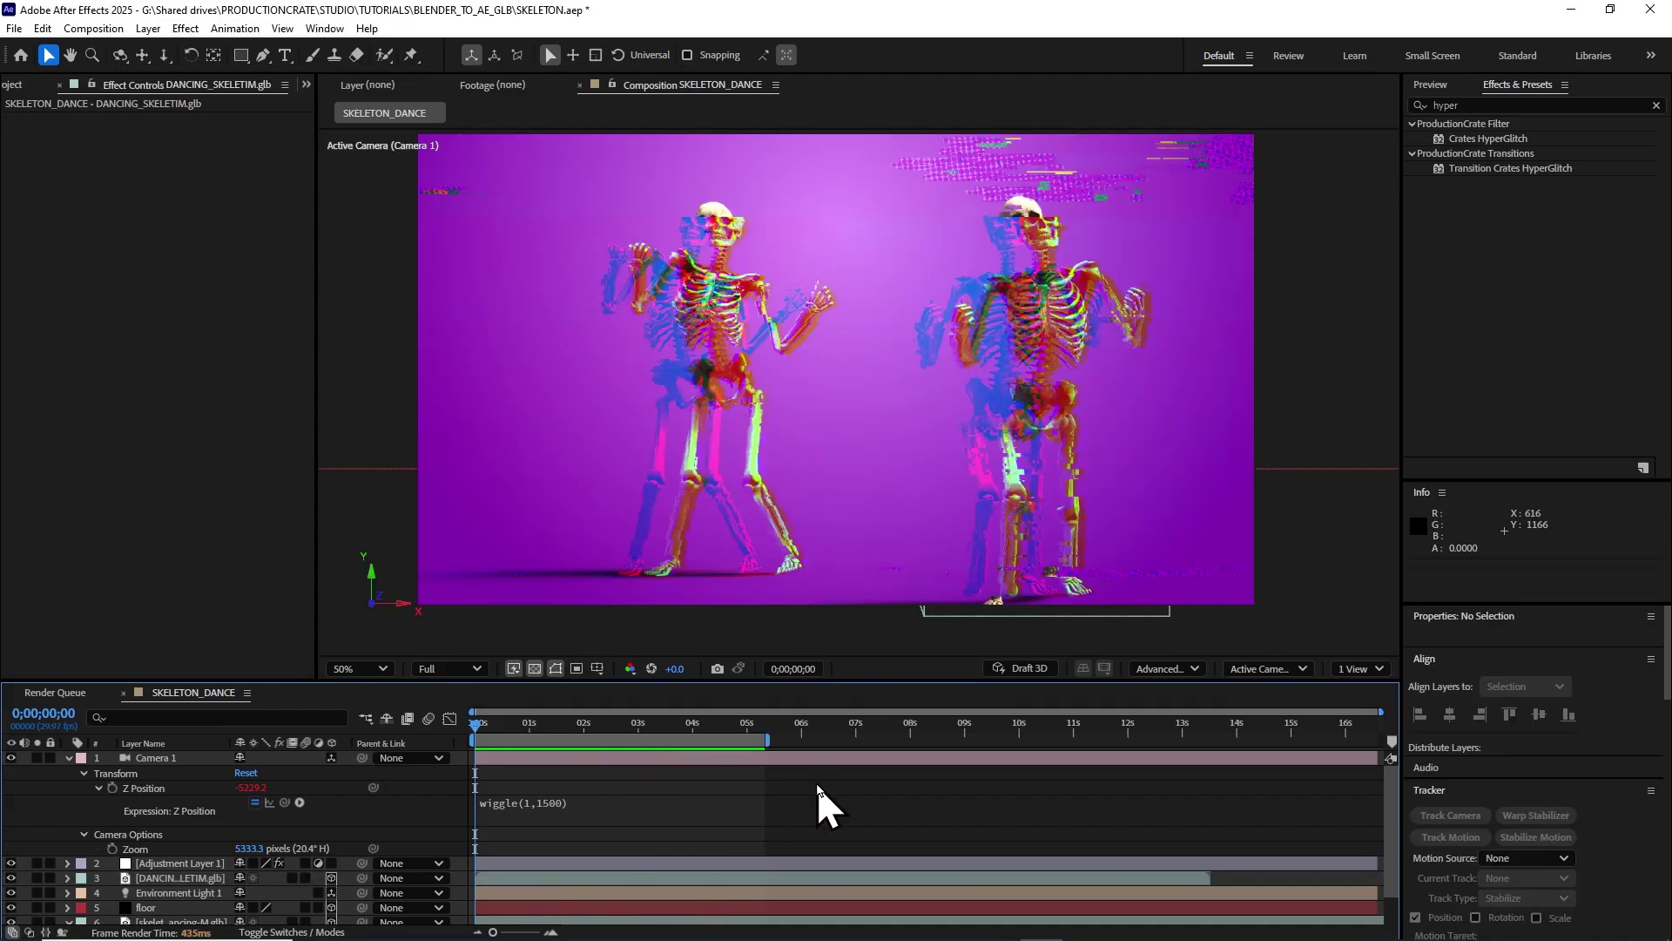
pyautogui.press('space')
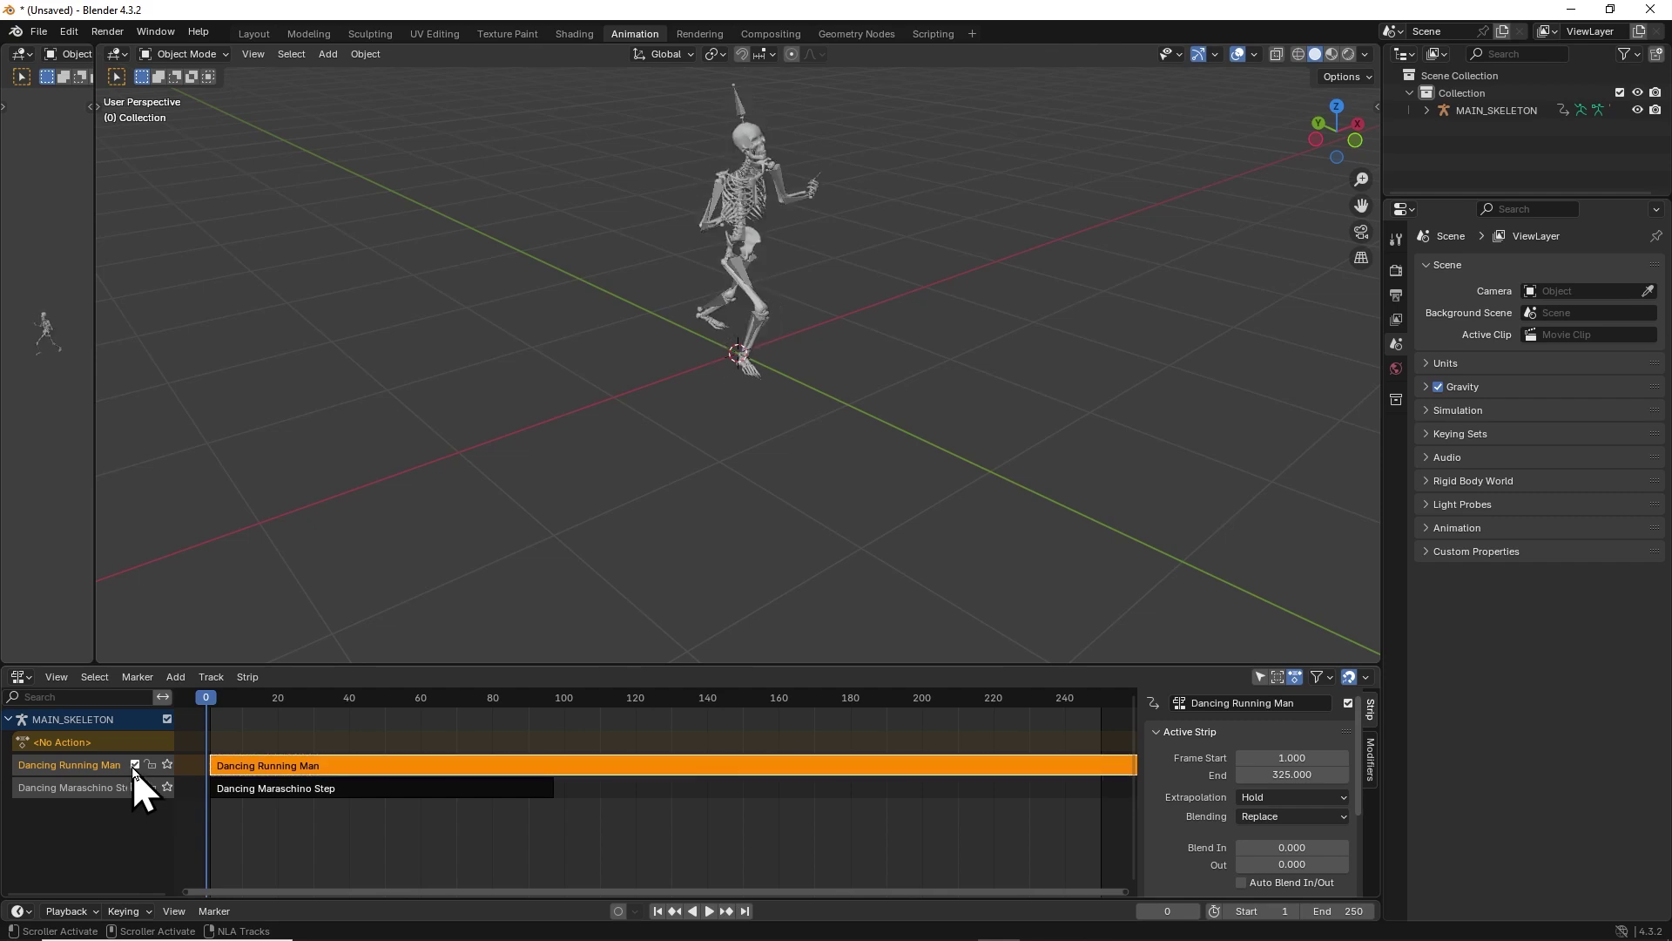
# Switch to Blender and play back the Dancing Running Man track on MAIN_SKELETON.
pyautogui.press('space')
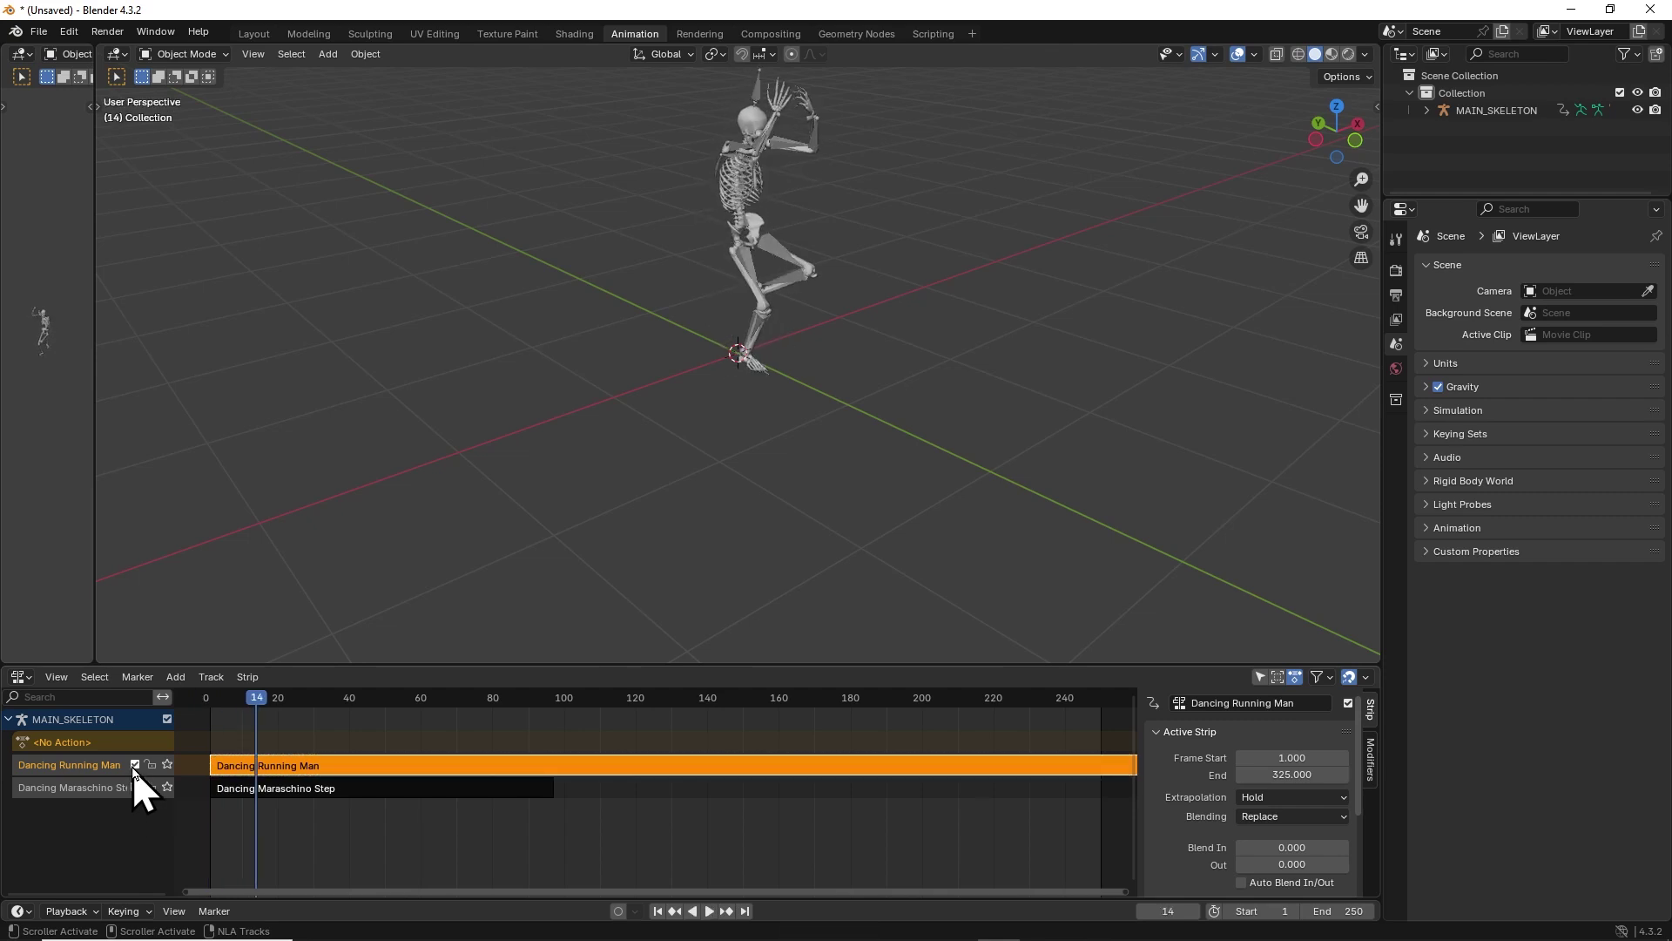
pyautogui.click(135, 765)
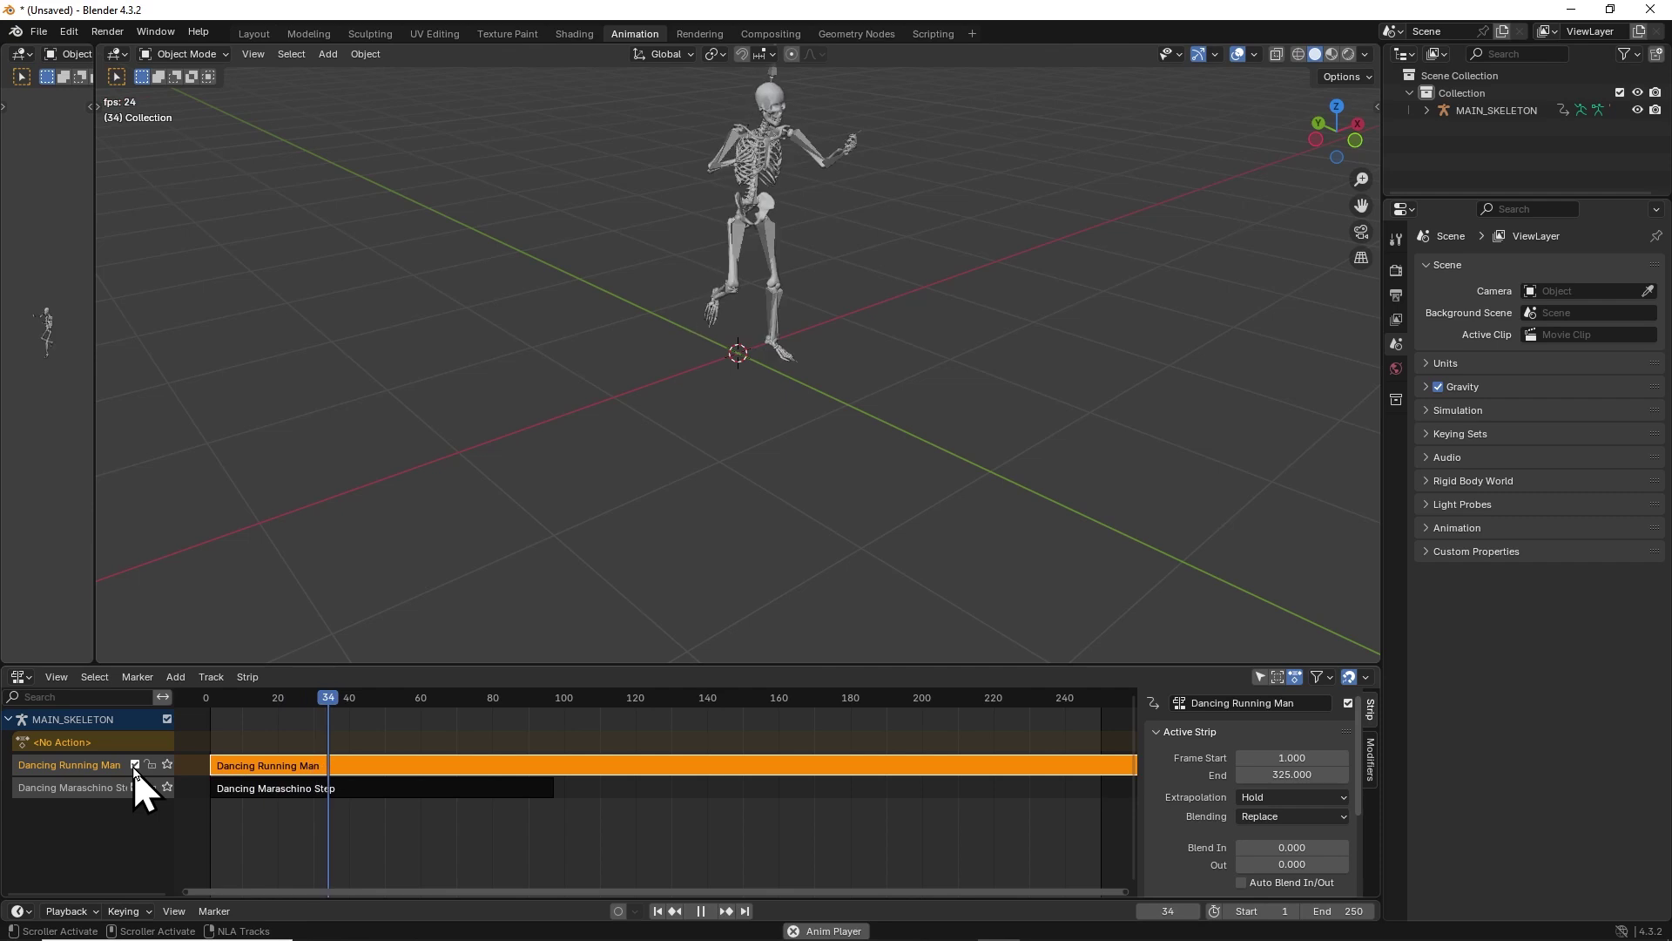